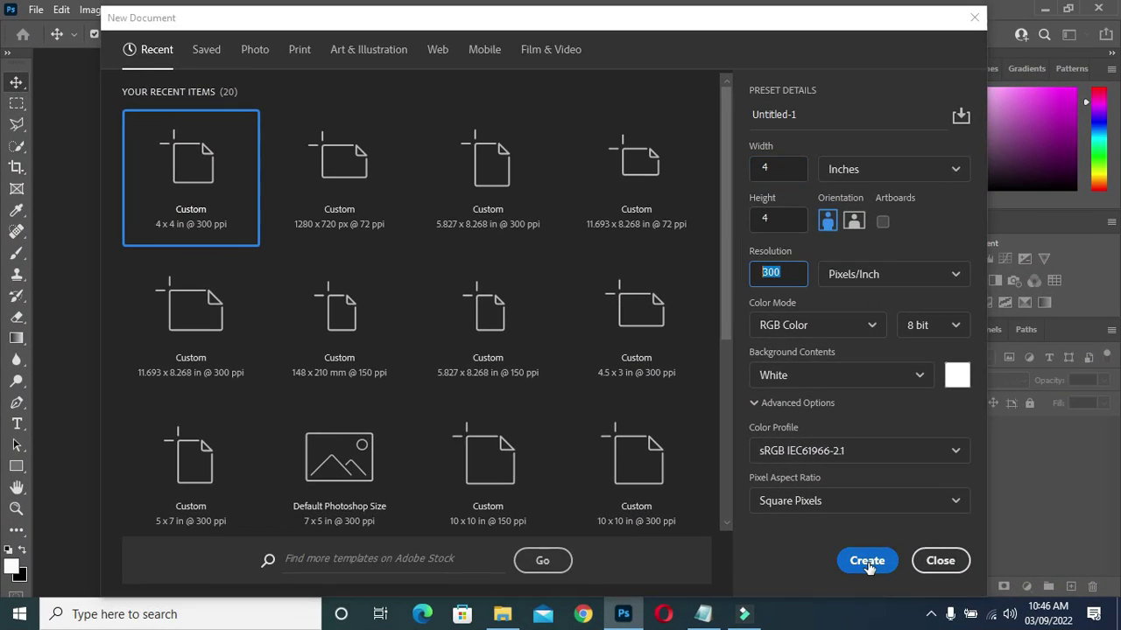
Create the blank 1200 × 1200 px, 300 ppi document from the custom preset
left_click(865, 561)
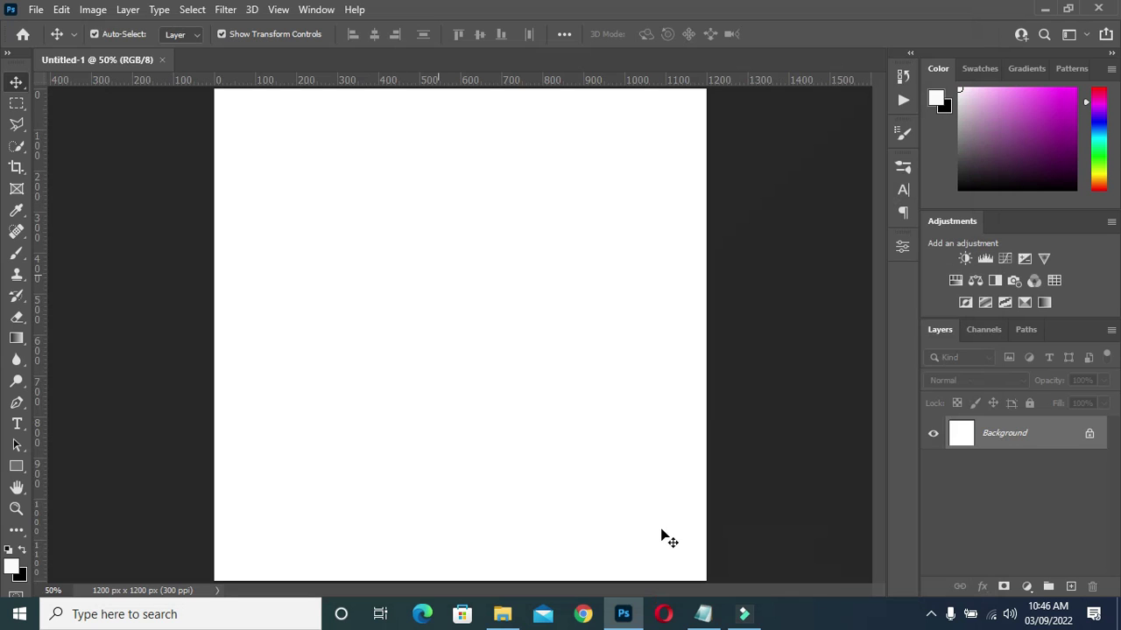
left_click(714, 616)
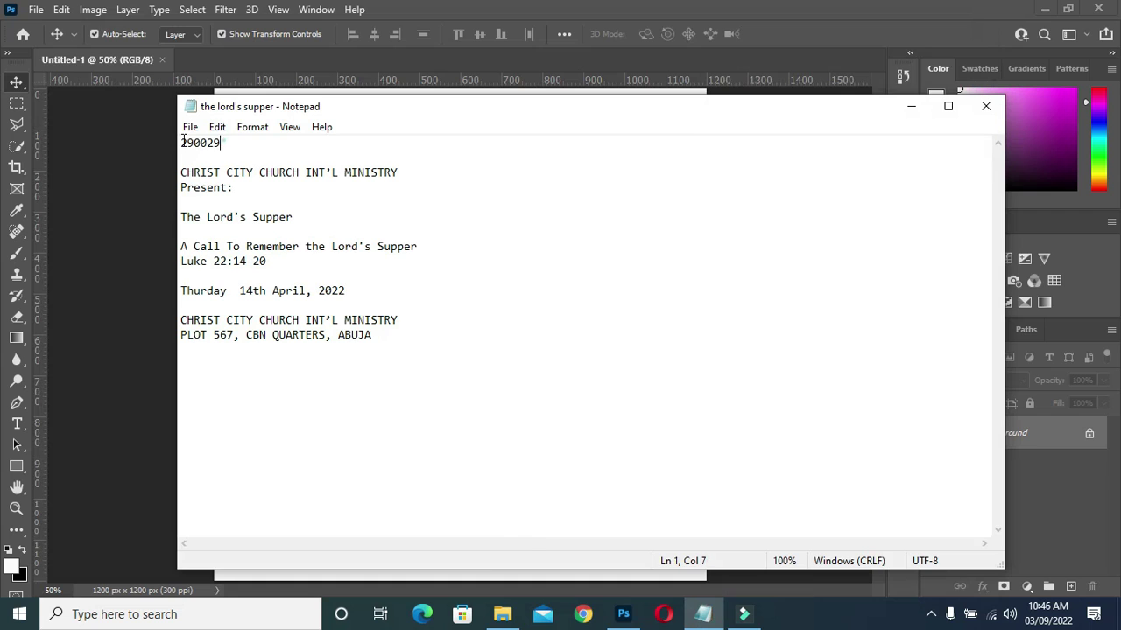
Add a Solid Color fill layer in dark purple #290029, copied from the notes
key("shift+Home")
key("ctrl+c")
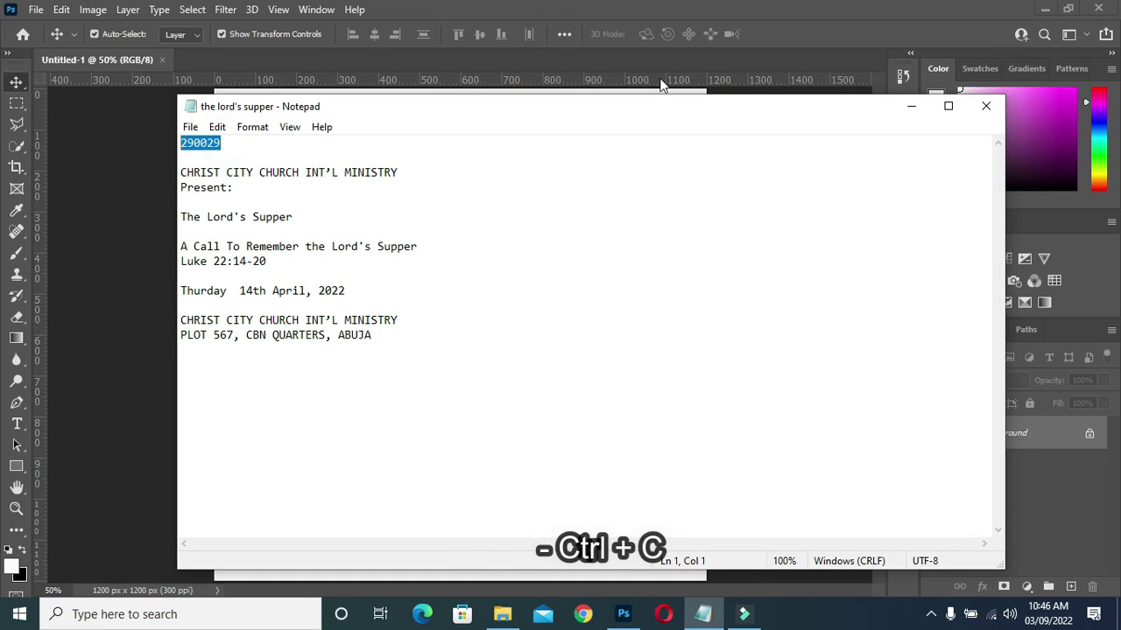
left_click(916, 109)
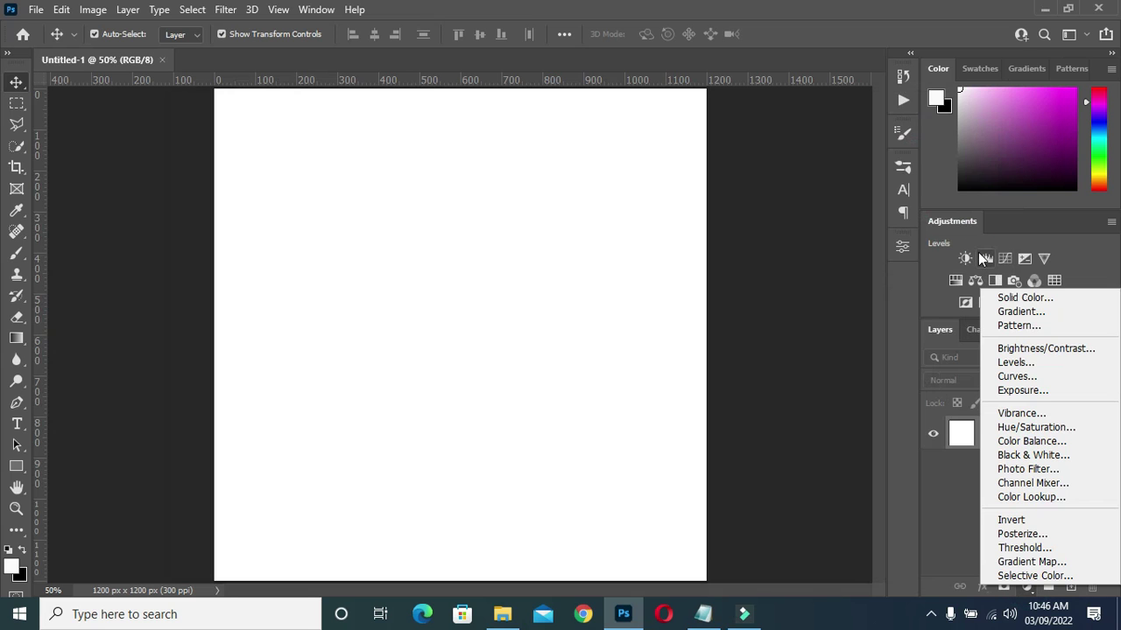
left_click(997, 289)
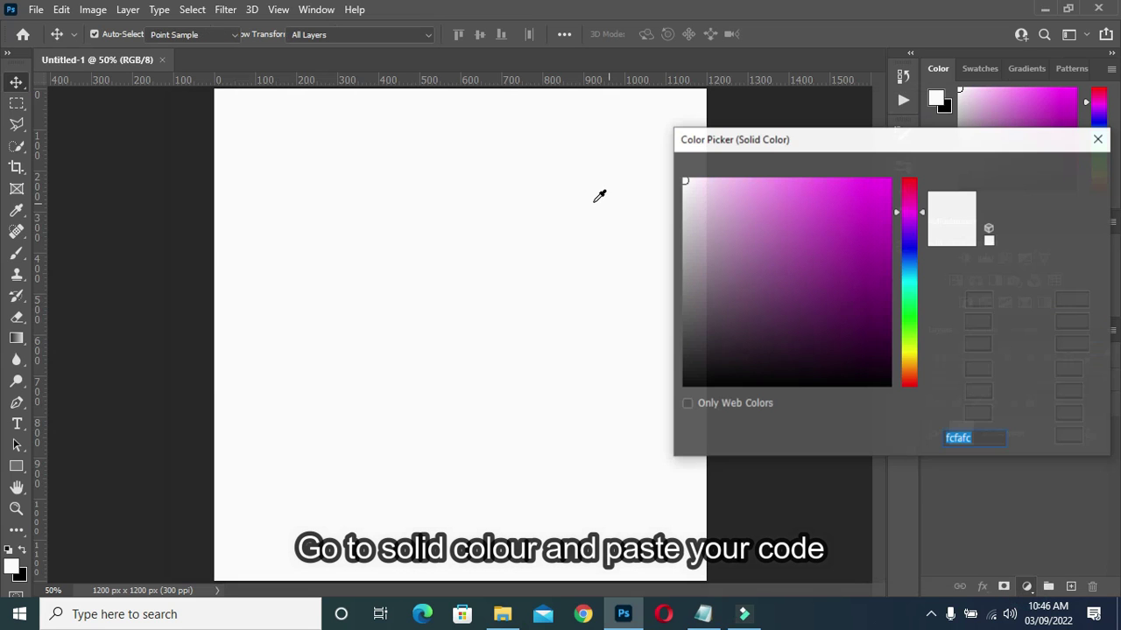
key("ctrl+v")
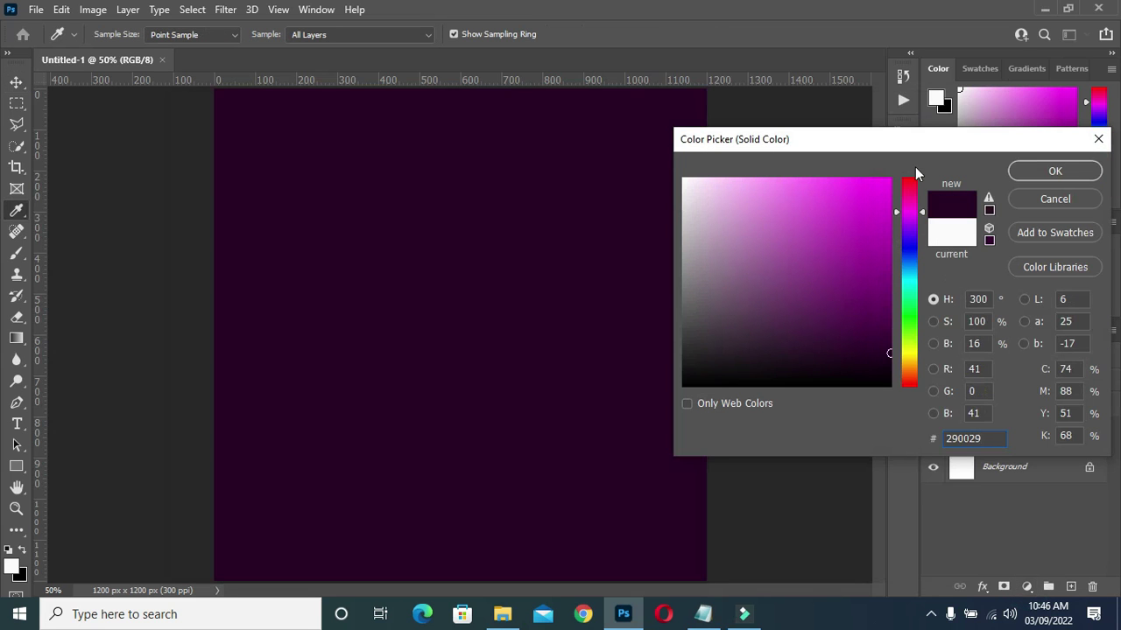
left_click(1053, 172)
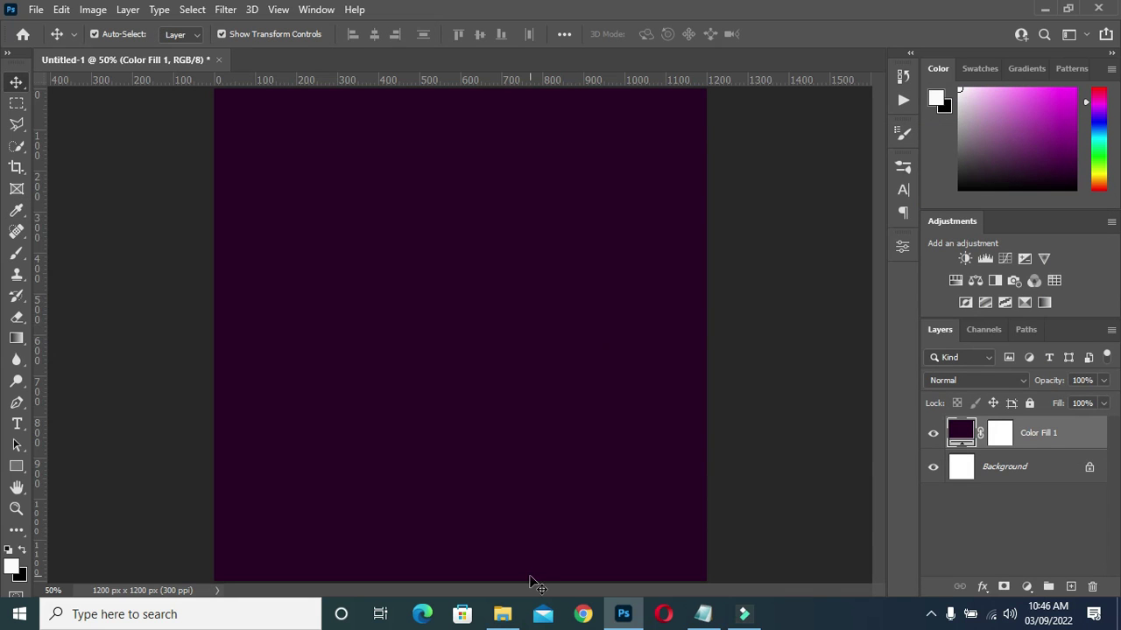
Place the landscape photo 12 - Copy, enlarge it slightly and move it toward the bottom
left_click(501, 613)
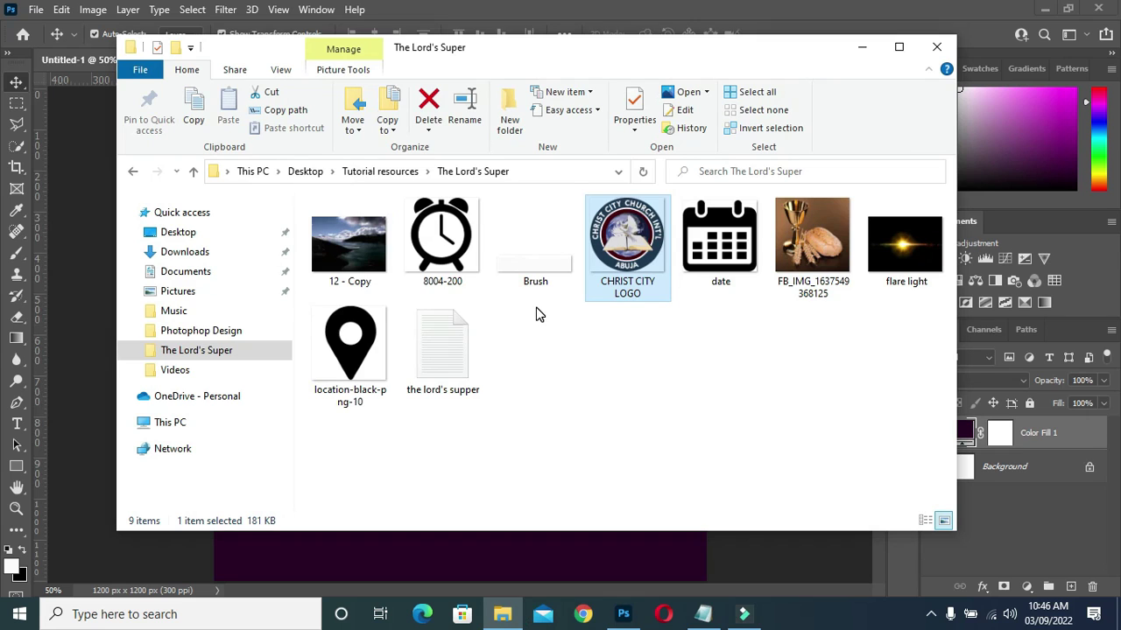
left_click_drag(362, 255, 490, 557)
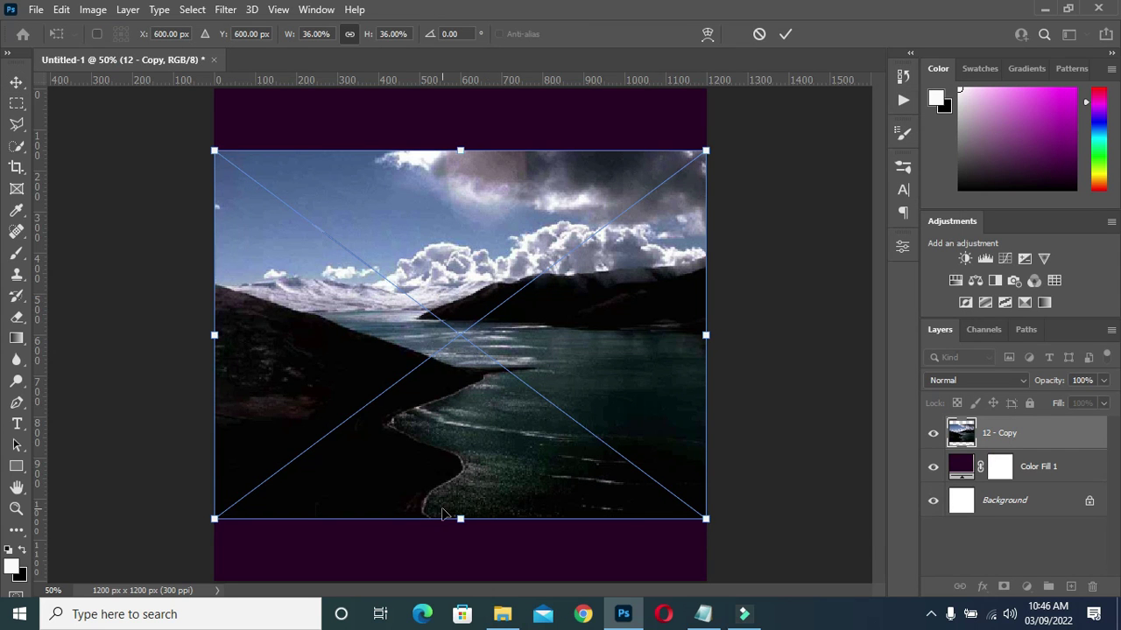
left_click_drag(459, 518, 460, 549)
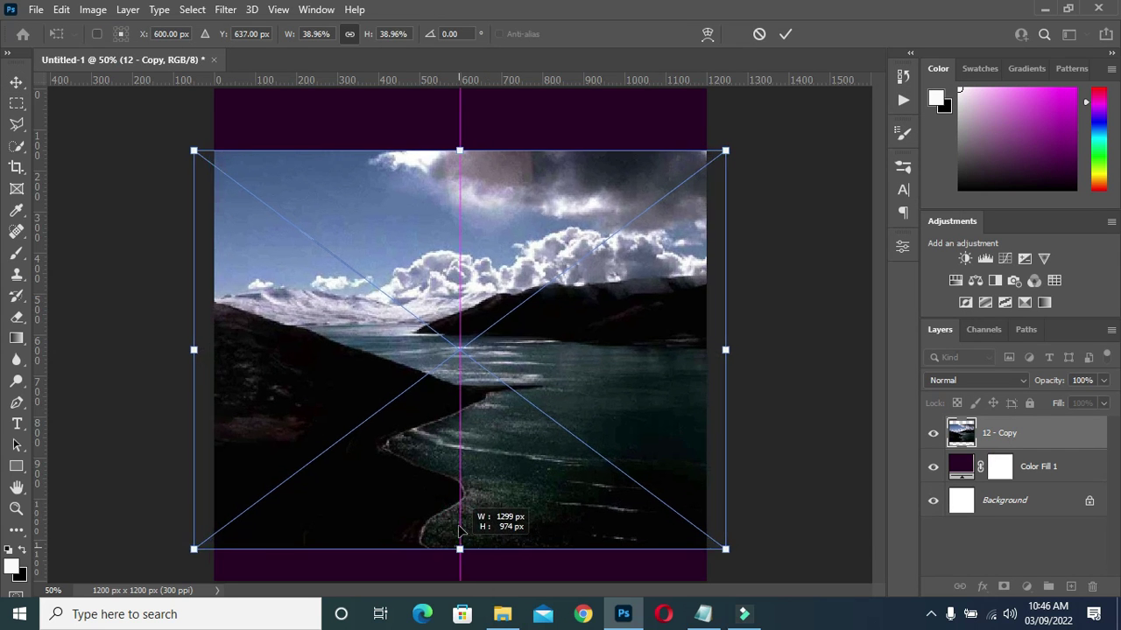
left_click_drag(470, 452, 470, 496)
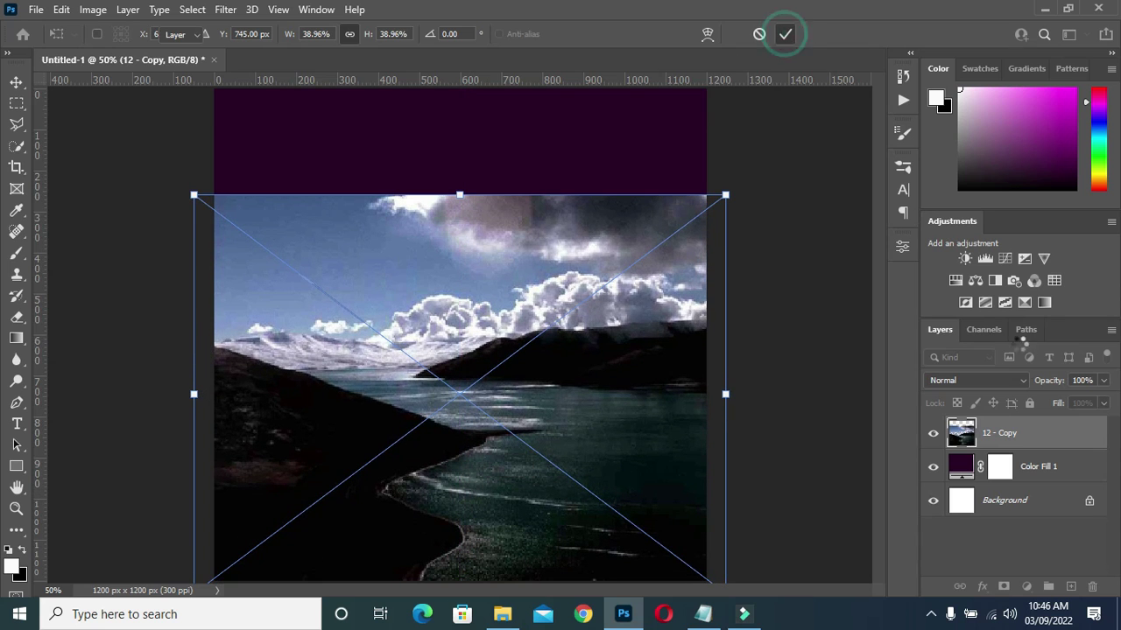
left_click(786, 35)
Rasterize the landscape photo layer and desaturate it to black and white
right_click(1009, 434)
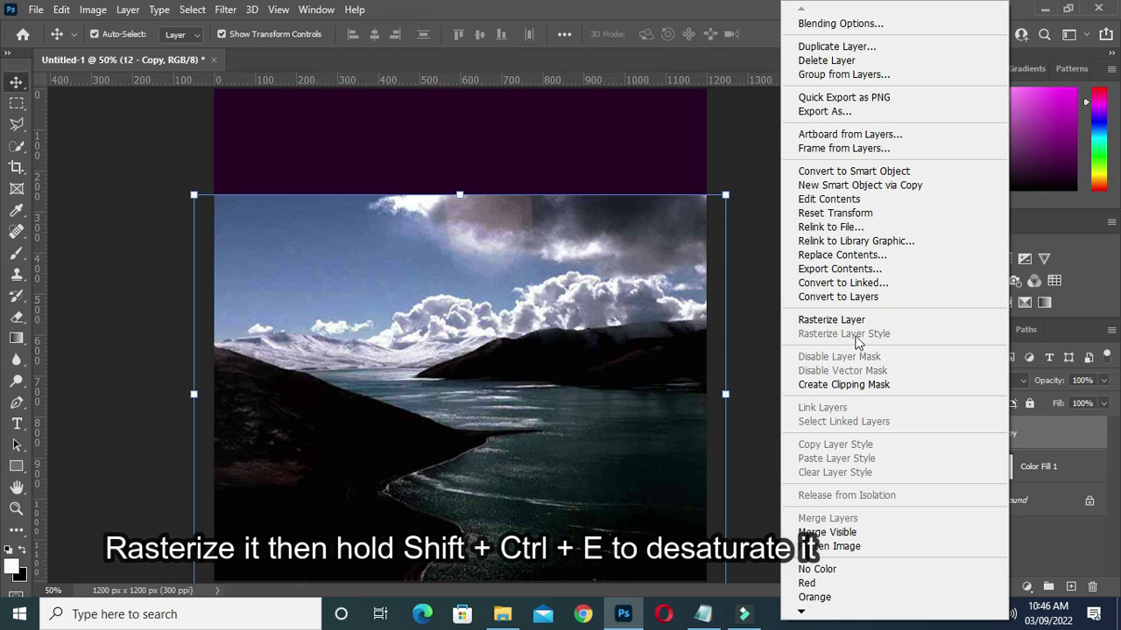
left_click(831, 320)
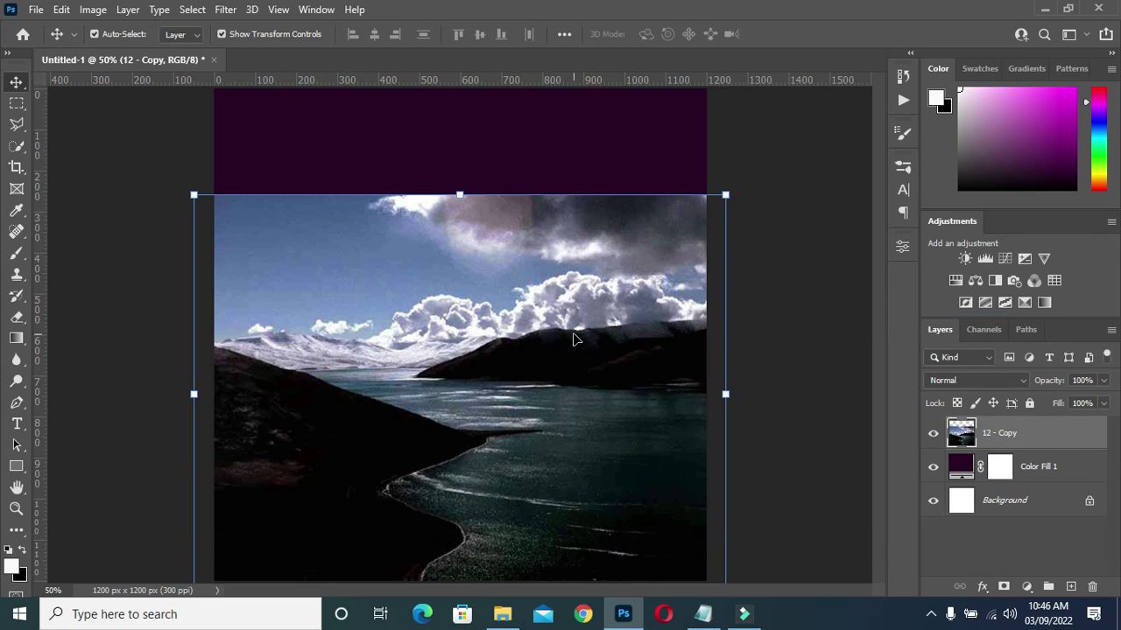
key("ctrl+shift+u")
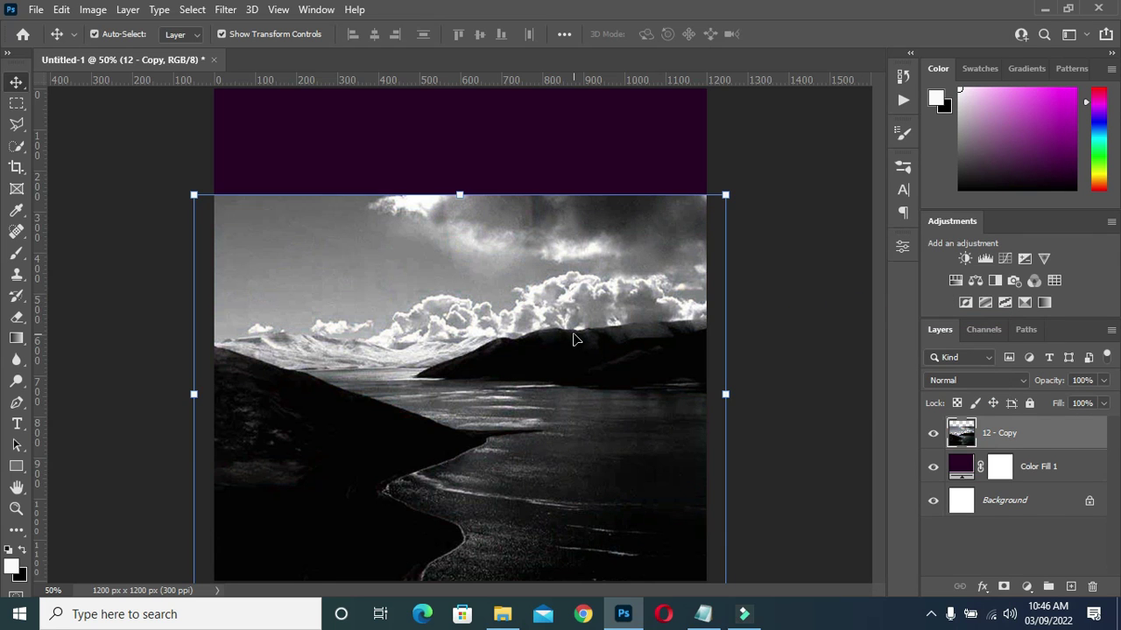
Set the landscape photo to Color Dodge at 65% opacity and add a layer mask
left_click(974, 378)
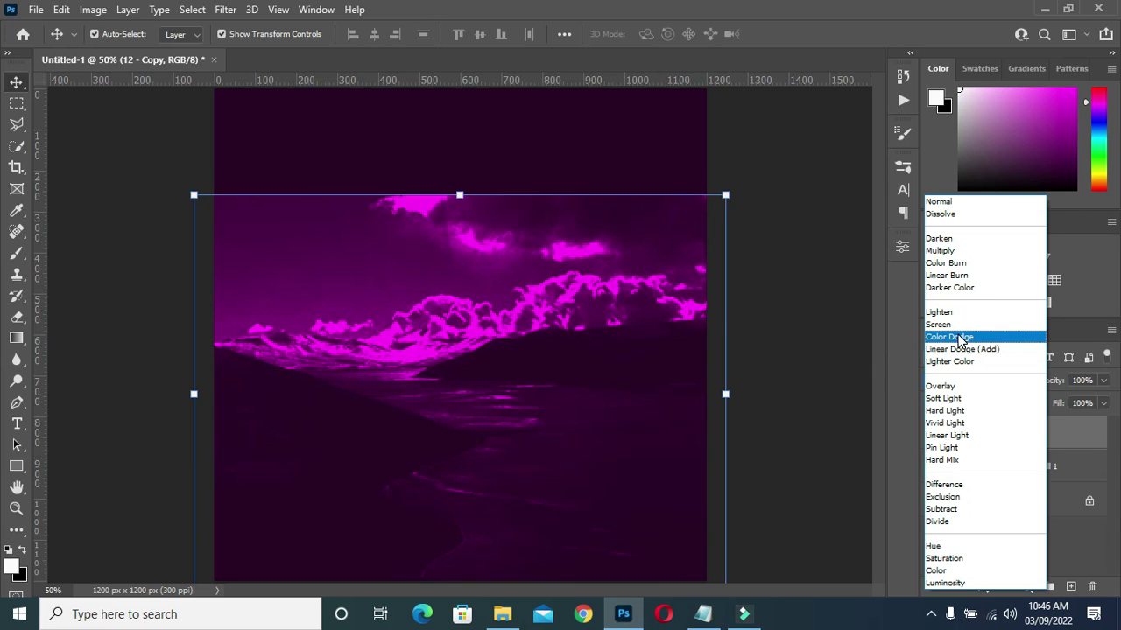
left_click(960, 340)
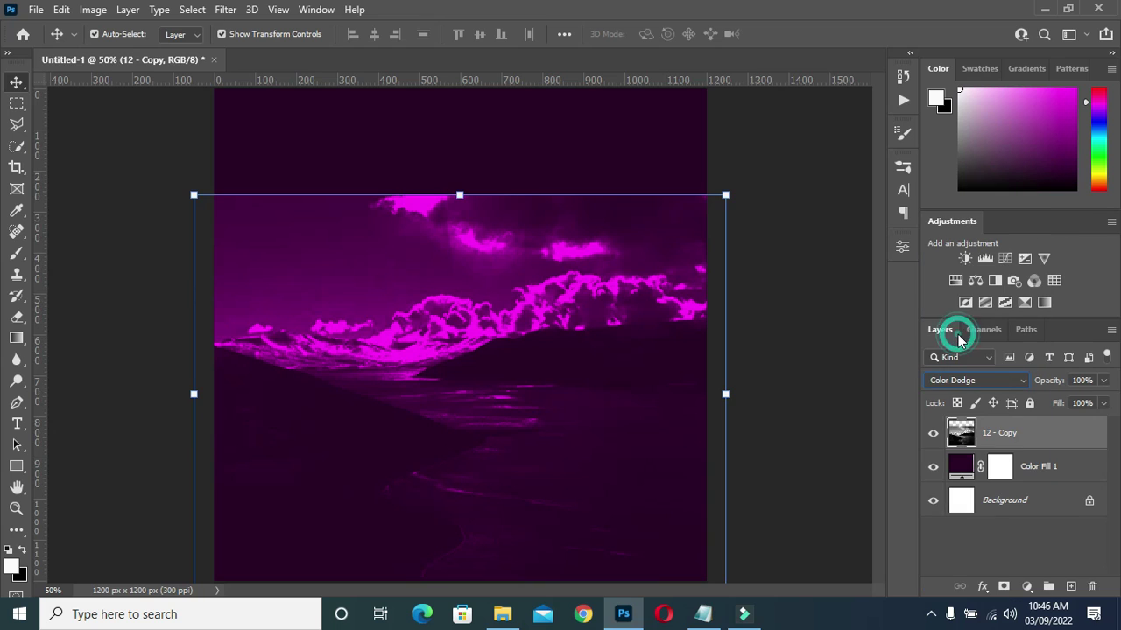
left_click(1091, 380)
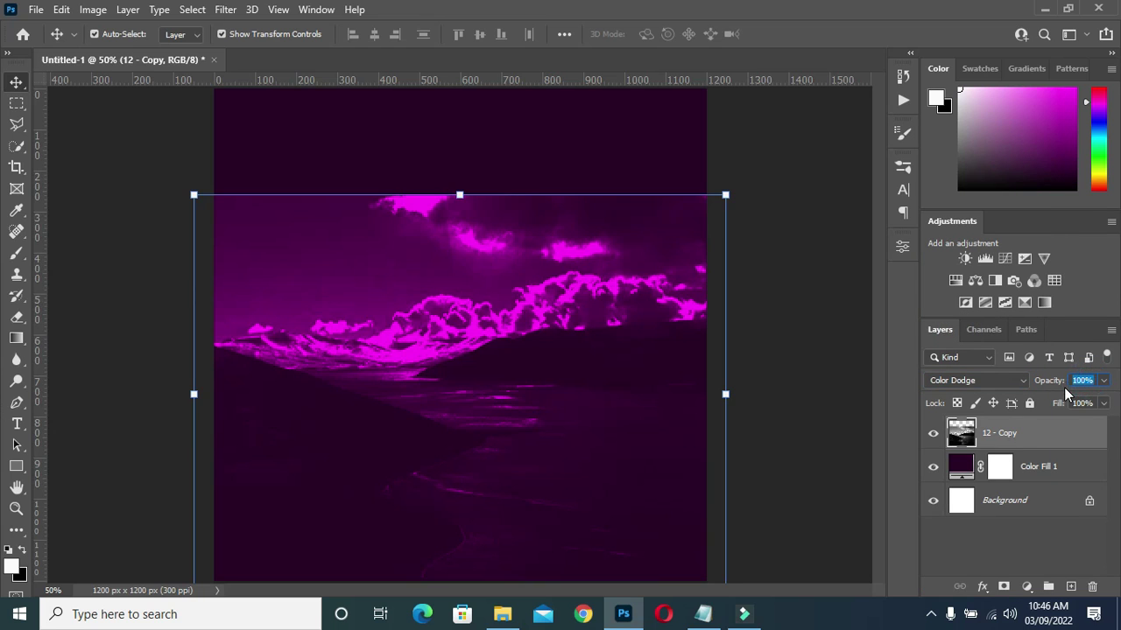
type("65")
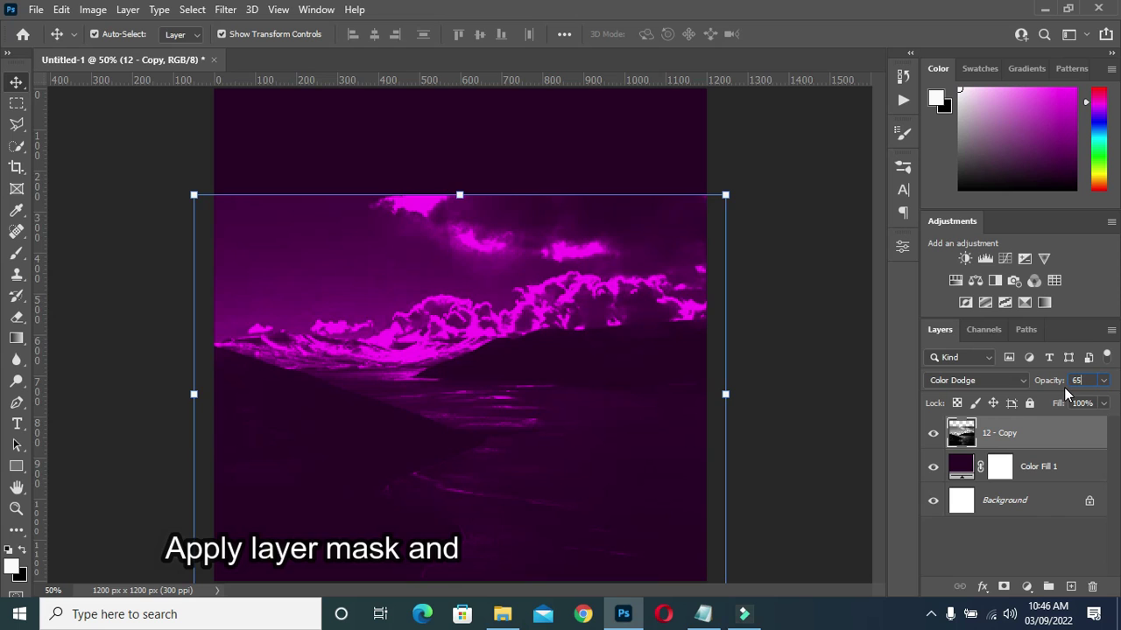
left_click(860, 379)
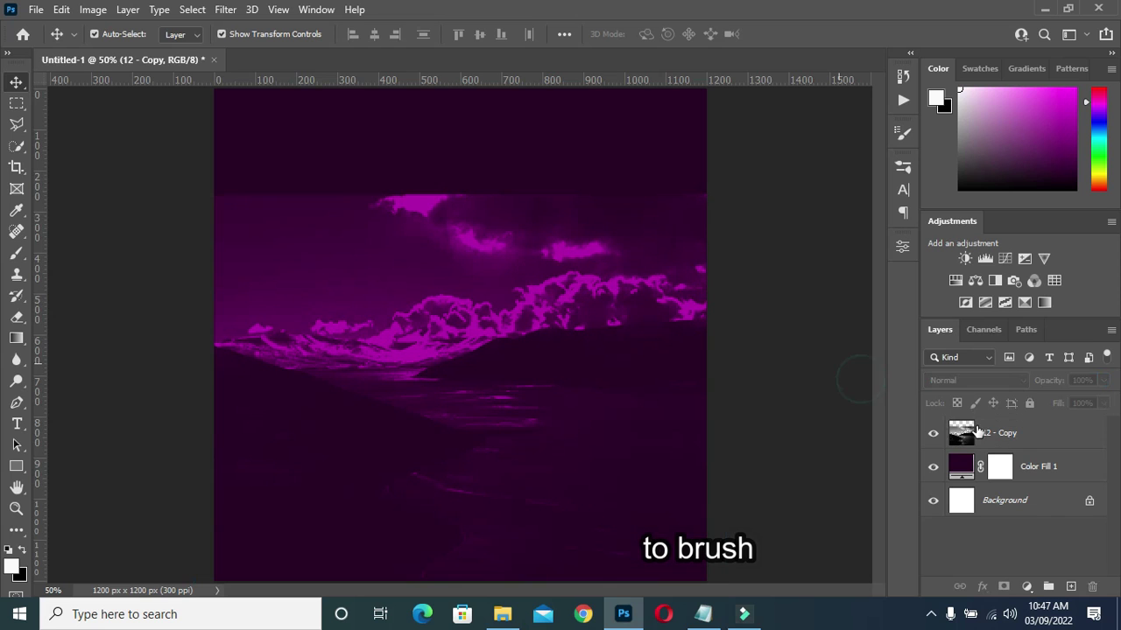
left_click(989, 435)
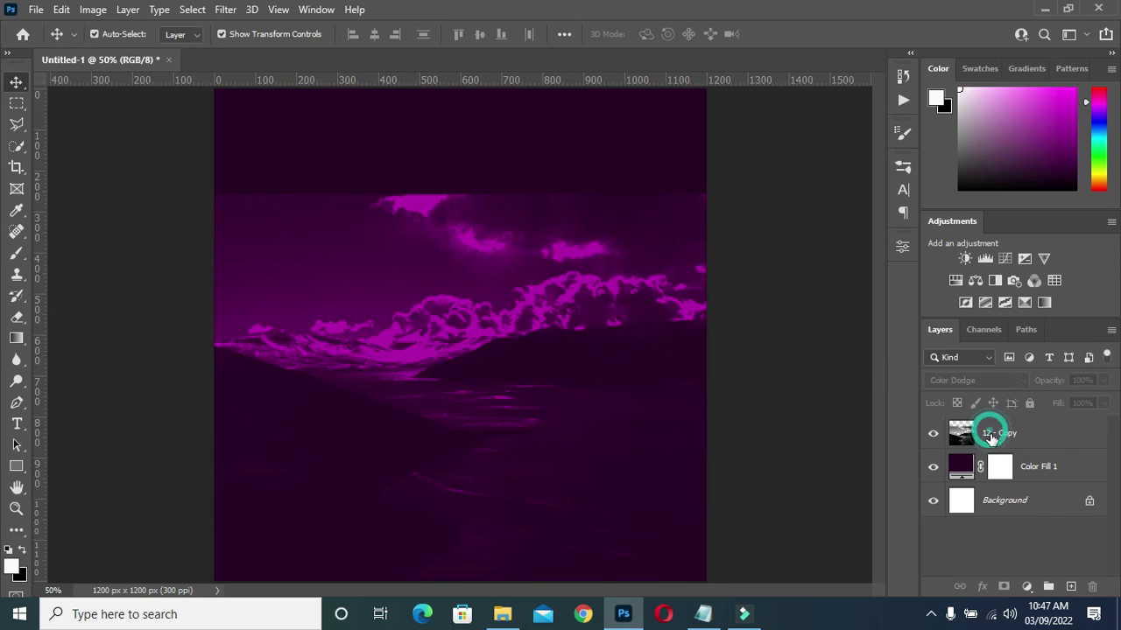
left_click(1003, 586)
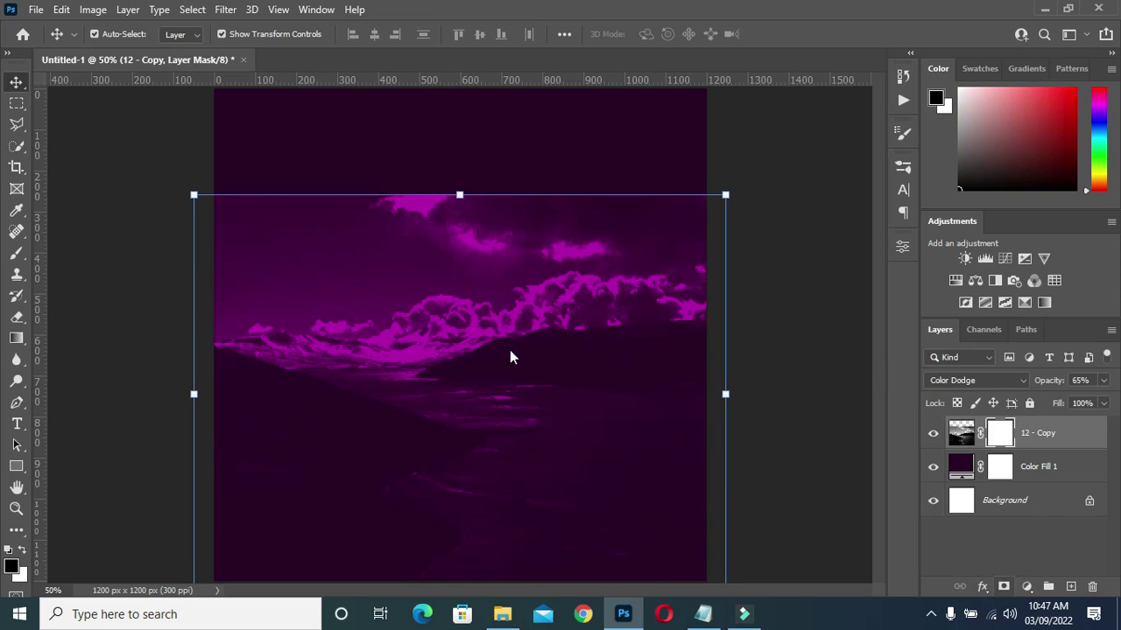
Paint black on the landscape mask to hide the upper clouds and hard top edge
right_click(17, 254)
left_click(55, 254)
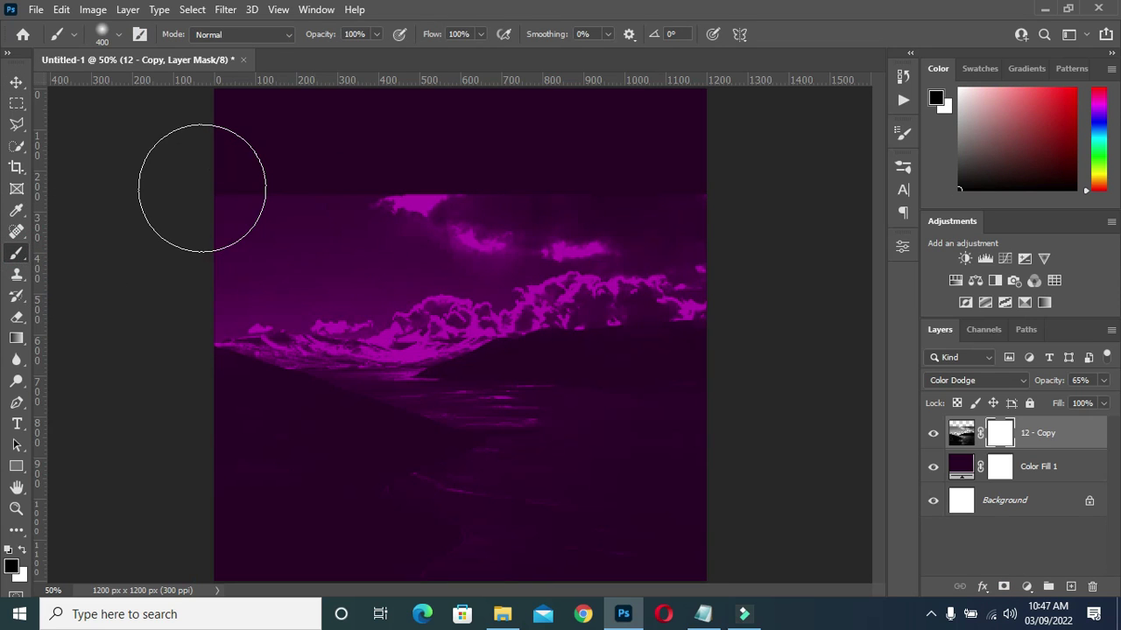
mouse_move(202, 188)
left_mouse_down()
mouse_move(577, 201)
mouse_move(534, 167)
left_mouse_up()
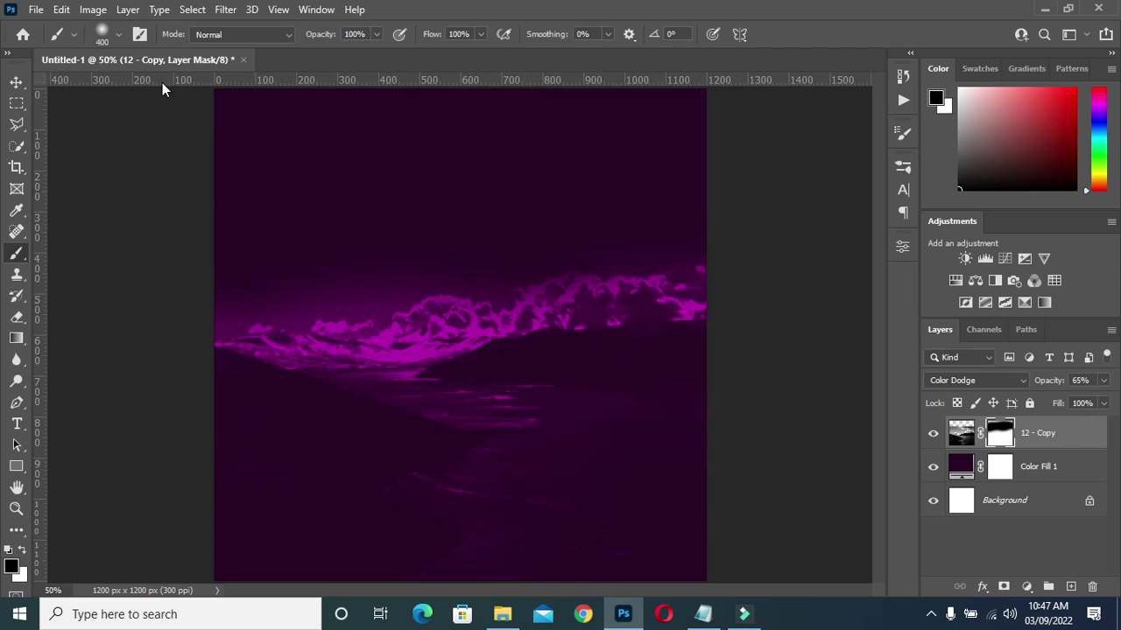
key("v")
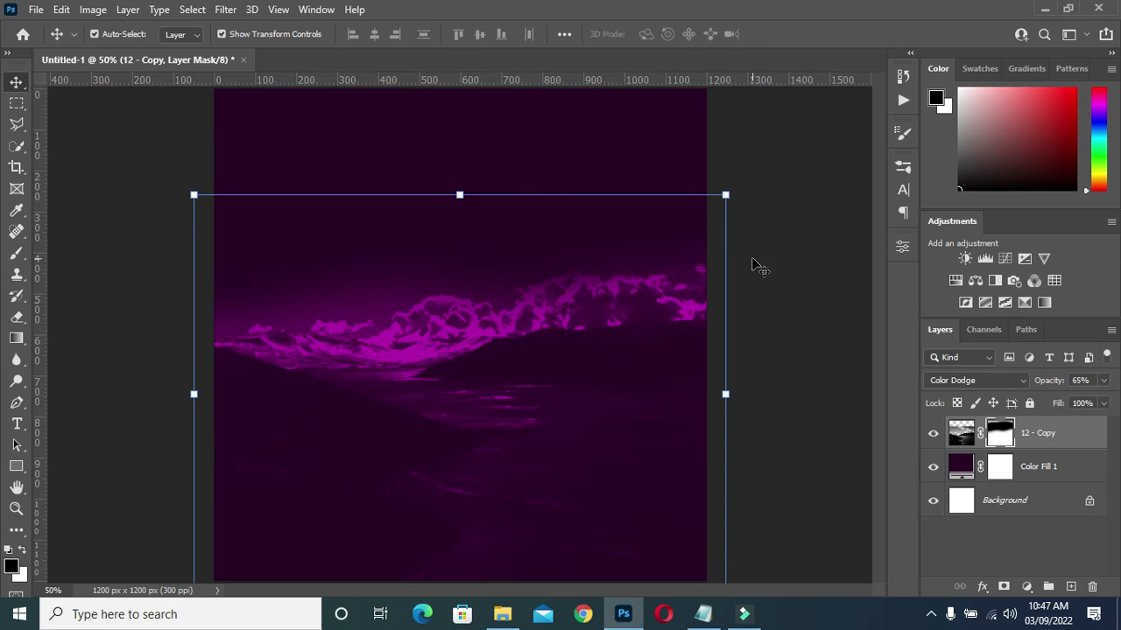
key("ctrl+minus")
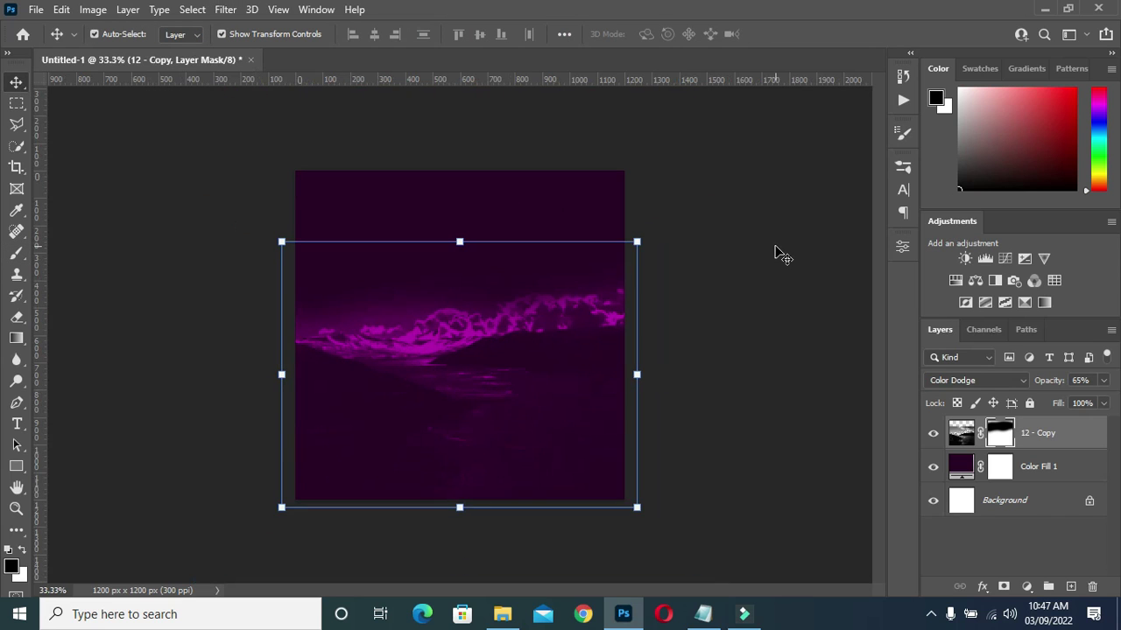
key("ctrl+plus")
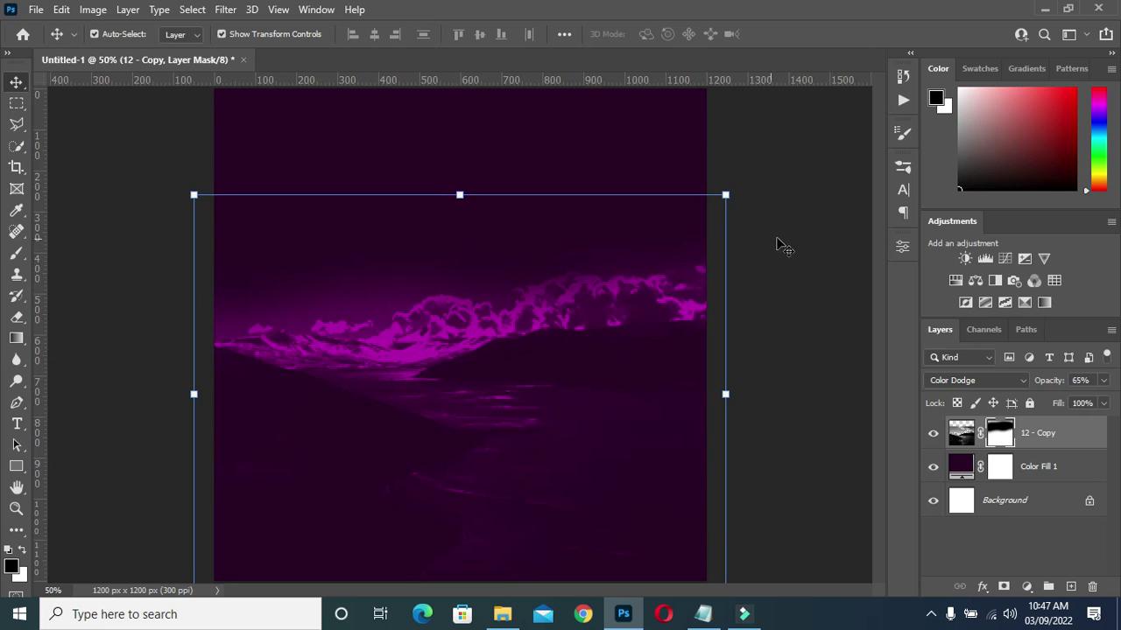
left_click(779, 238)
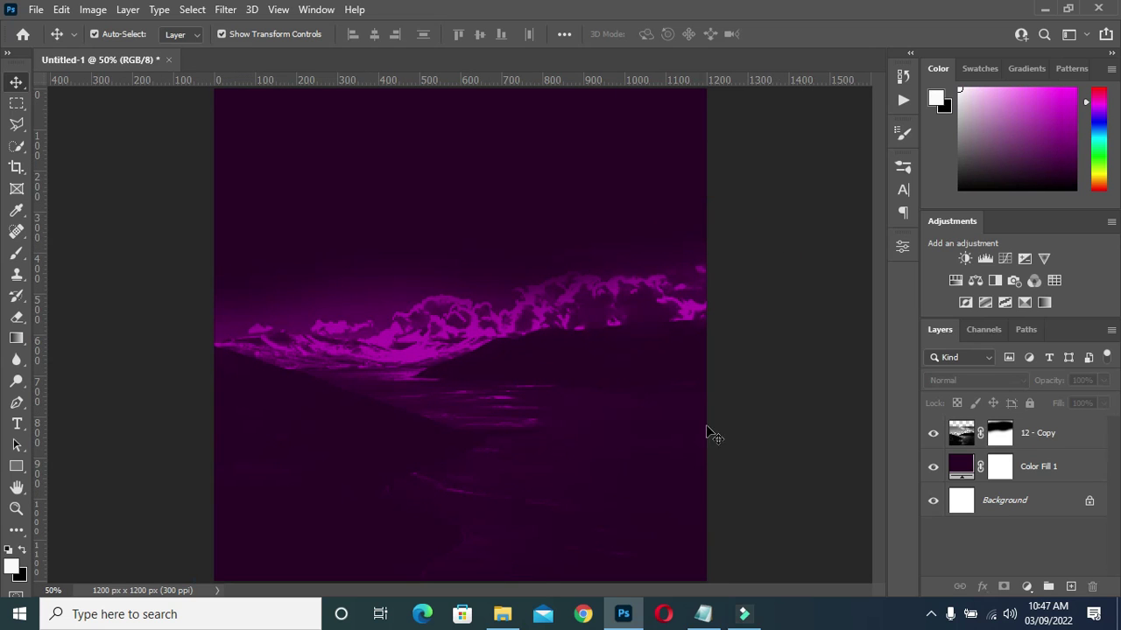
Place the chalice-and-bread photo, shrinking it and moving it to the top edge
left_click(502, 614)
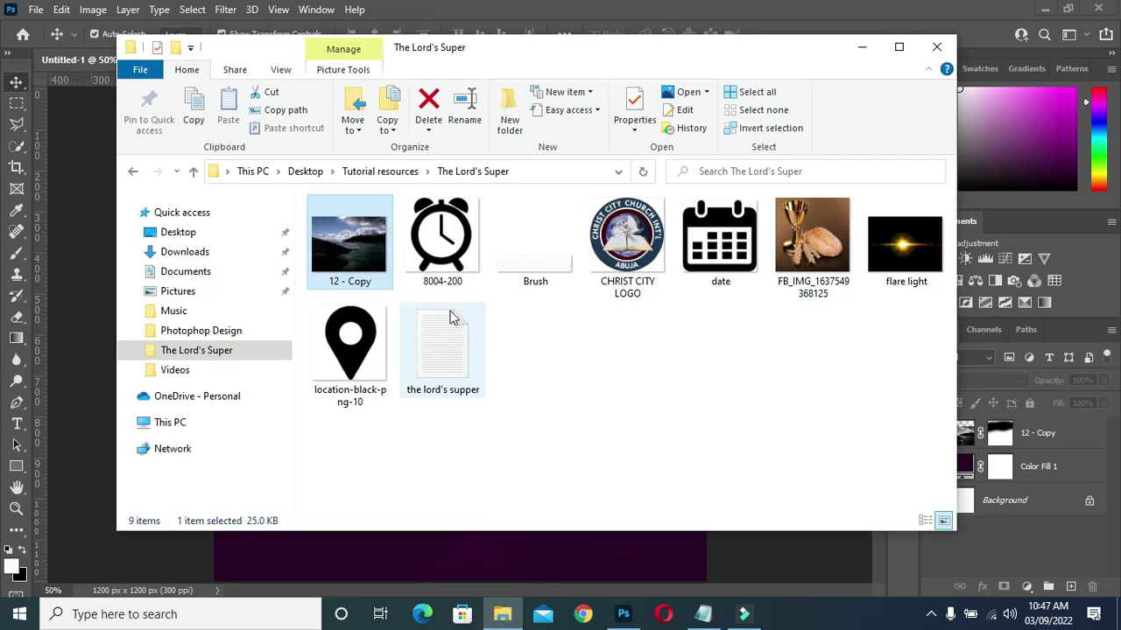
mouse_move(813, 238)
left_mouse_down()
mouse_move(646, 508)
mouse_move(582, 553)
left_mouse_up()
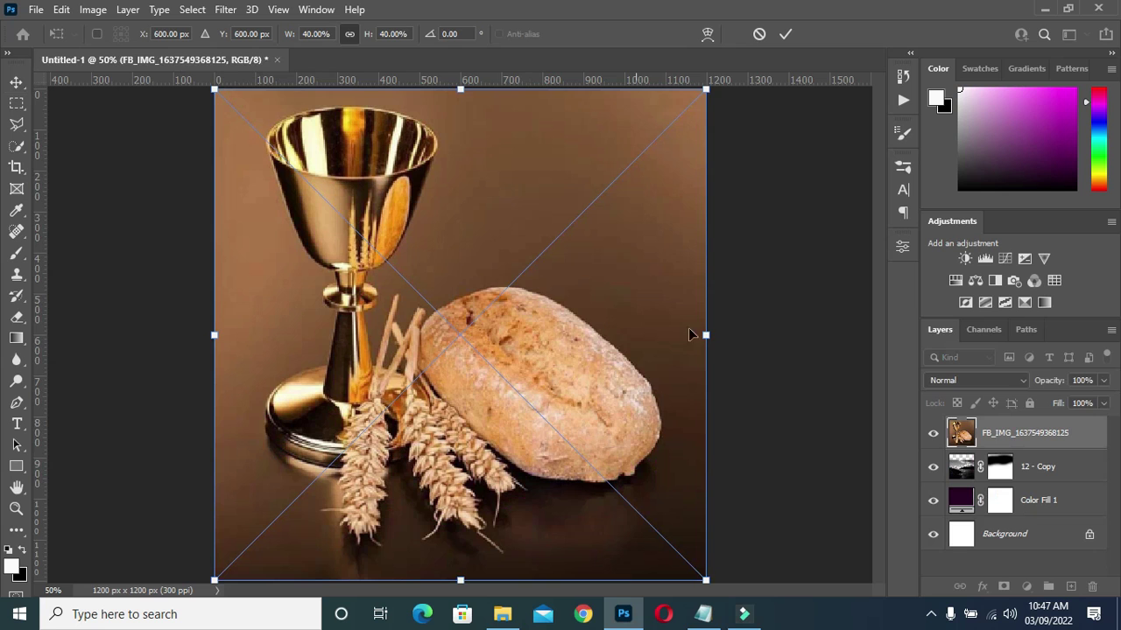
left_click_drag(705, 335, 490, 280)
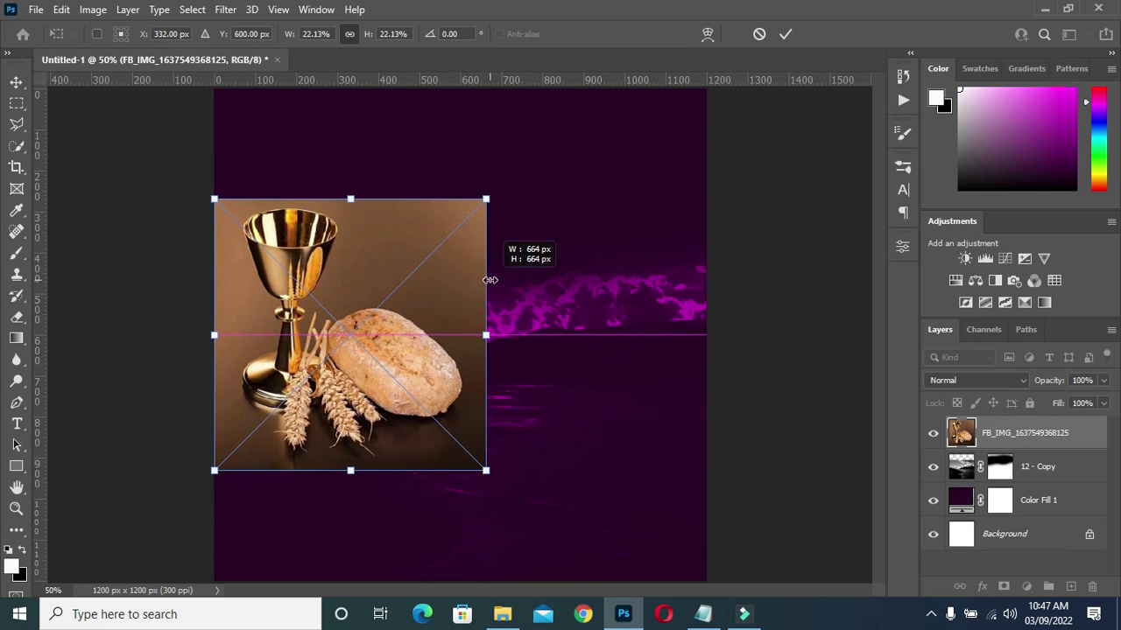
left_click_drag(356, 285, 352, 166)
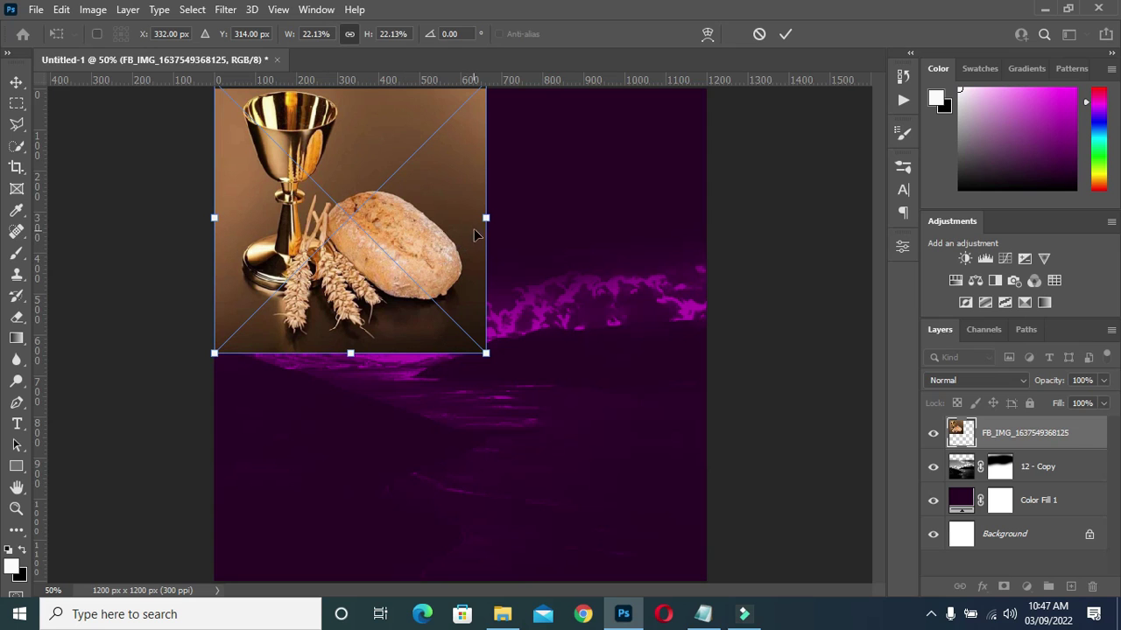
left_click_drag(488, 218, 478, 218)
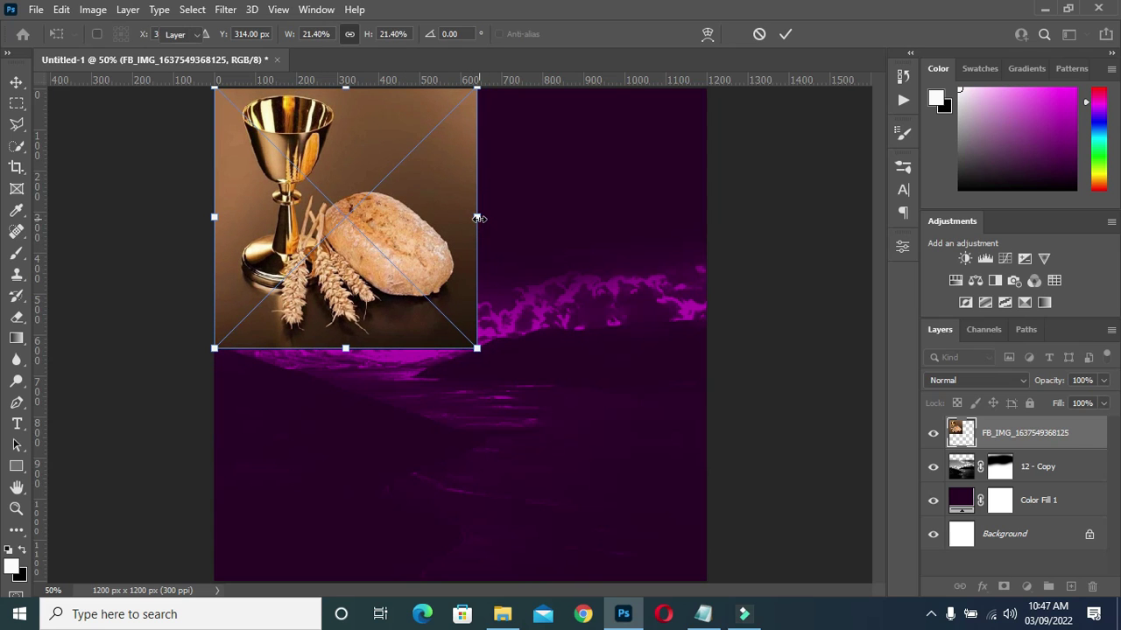
key("Return")
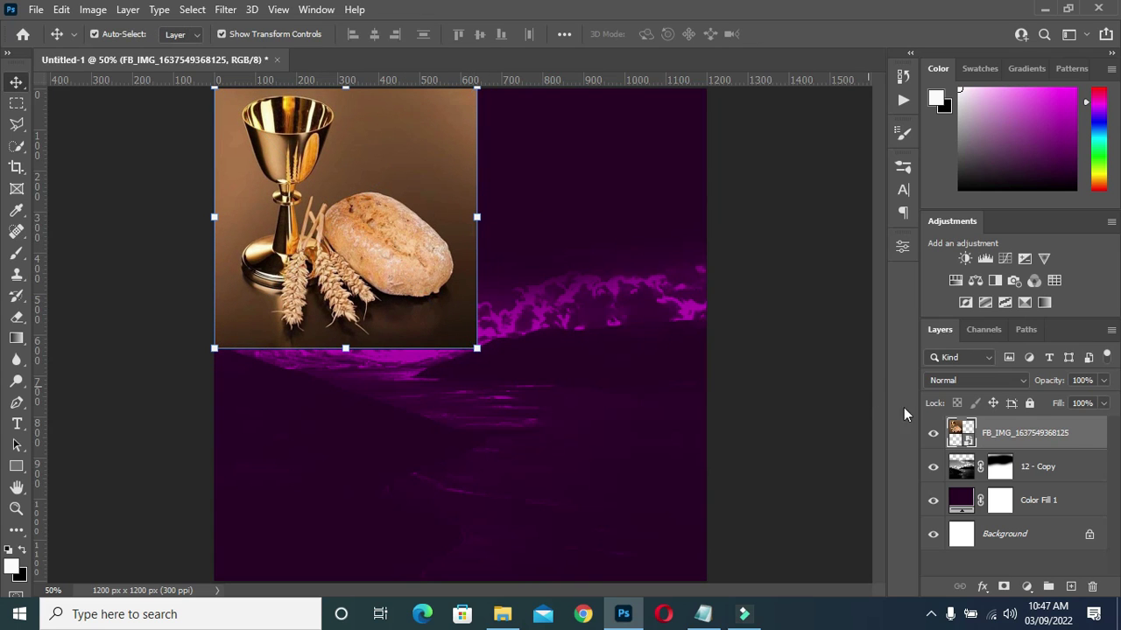
Rasterize and desaturate the chalice photo, set Overlay at 69% opacity, and add a mask
right_click(1013, 438)
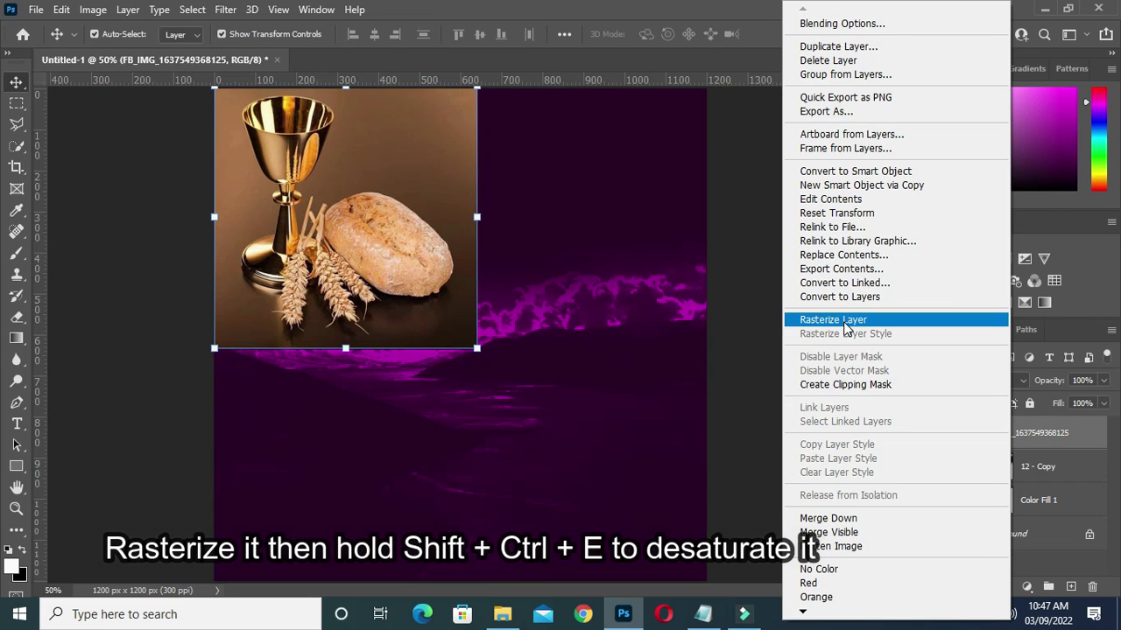
left_click(843, 321)
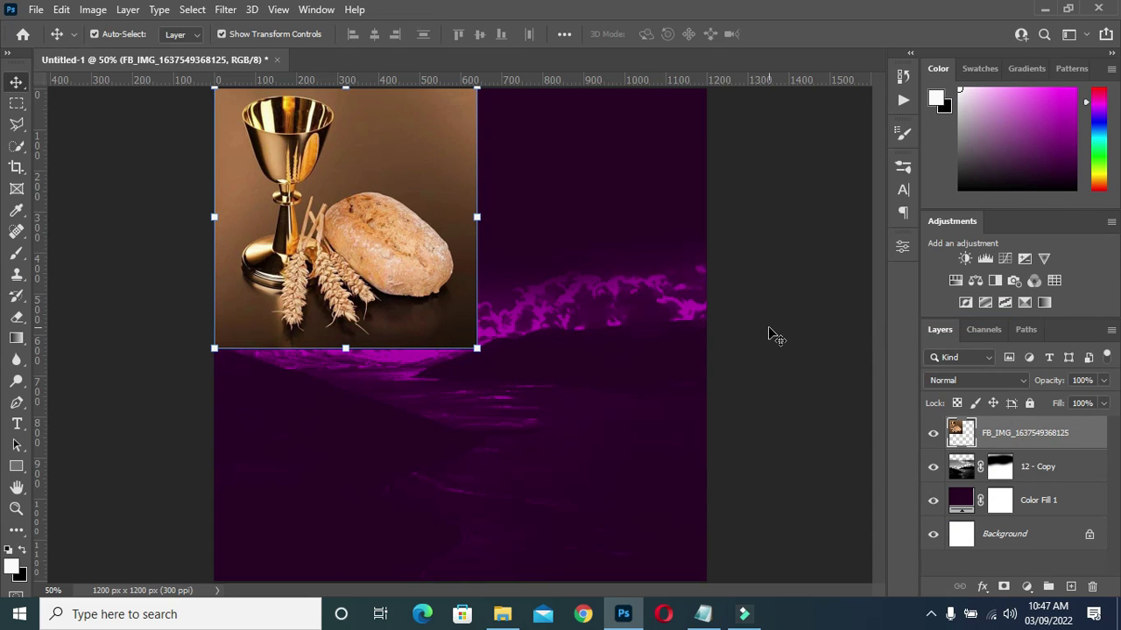
key("ctrl+shift+u")
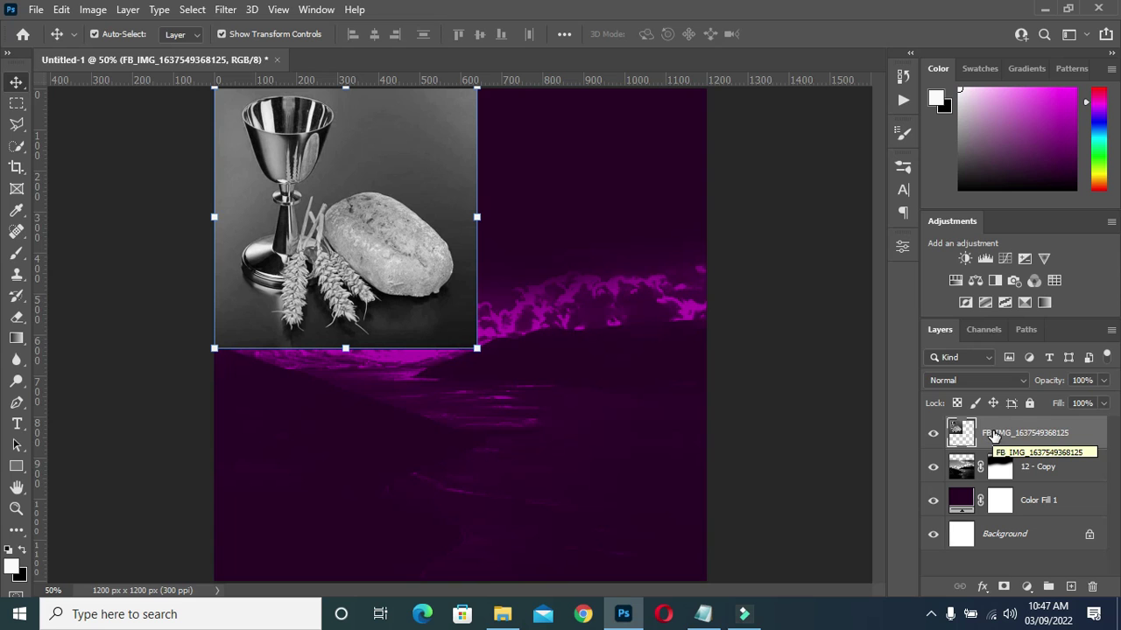
left_click(972, 380)
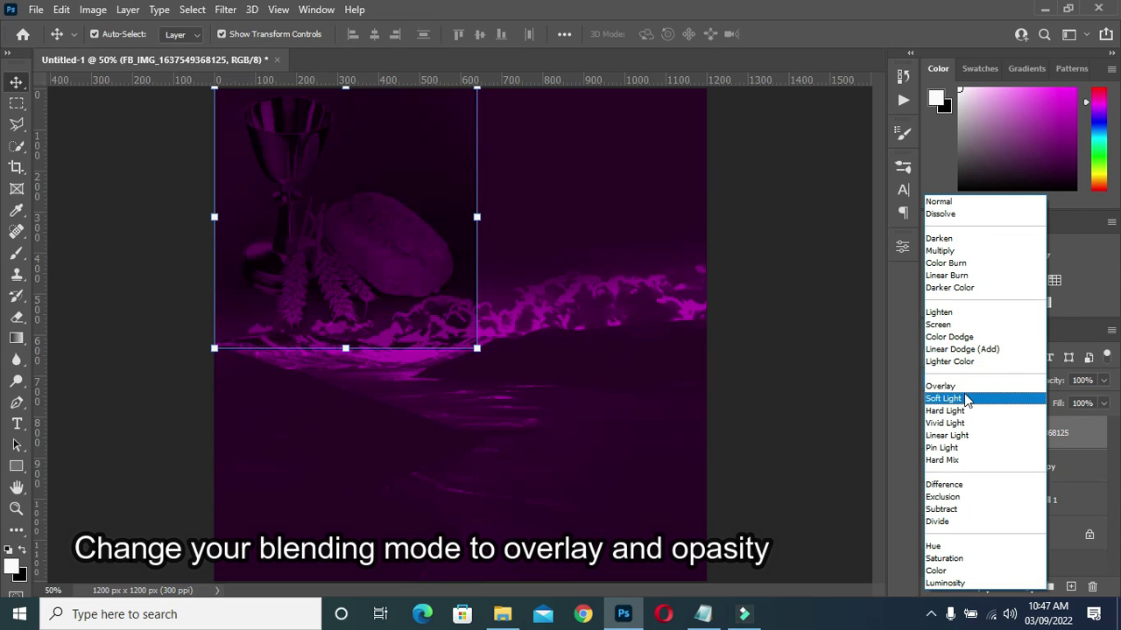
left_click(966, 391)
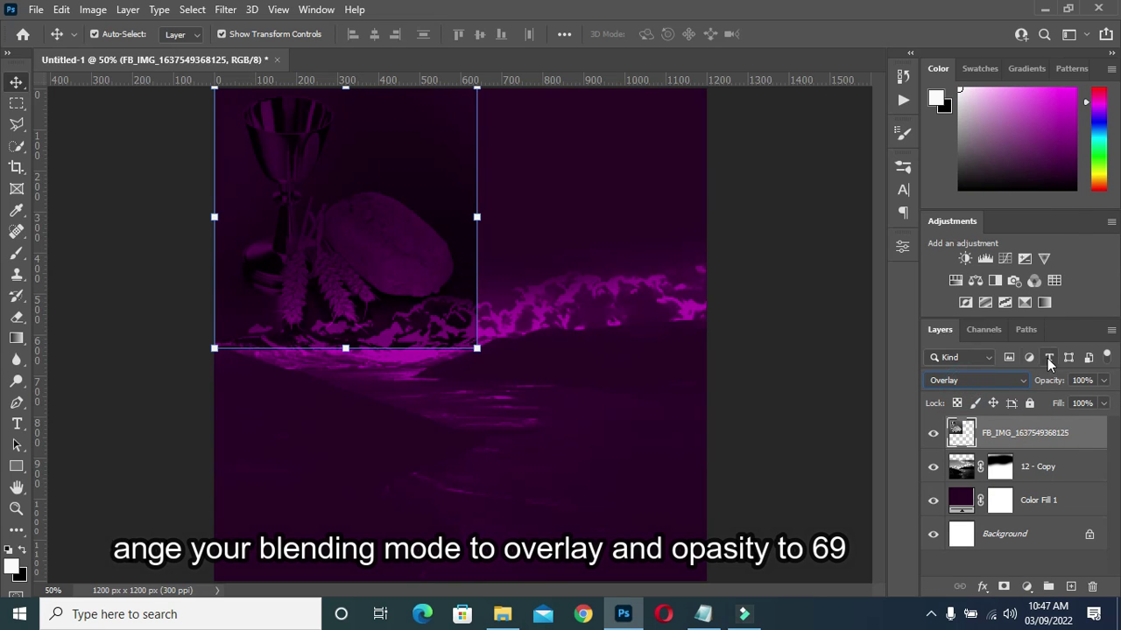
left_click(1085, 380)
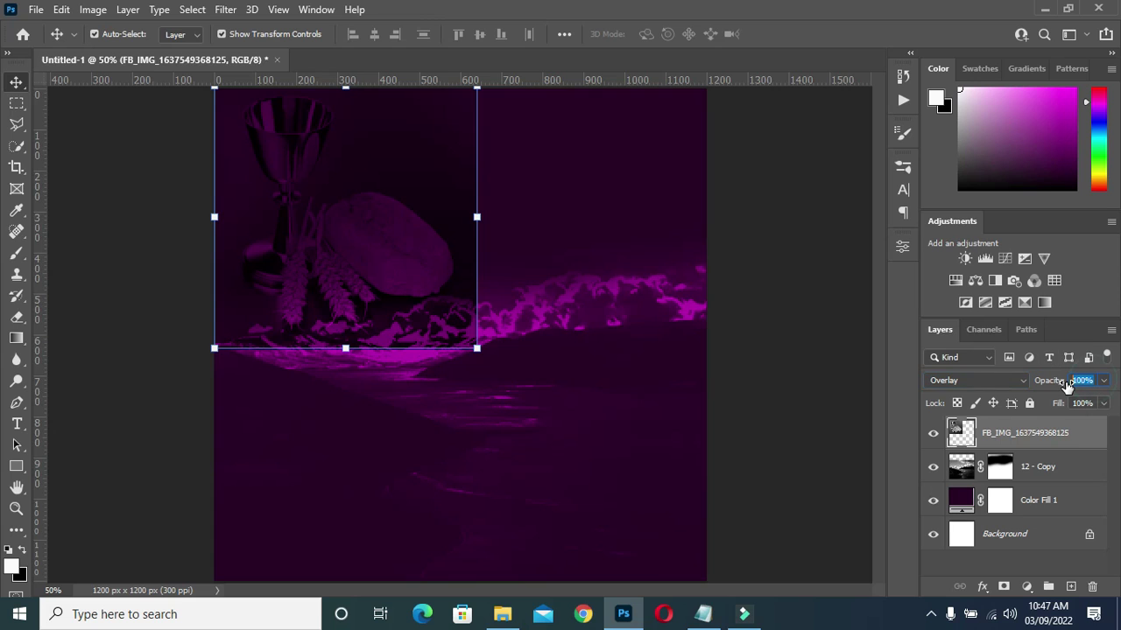
type("65")
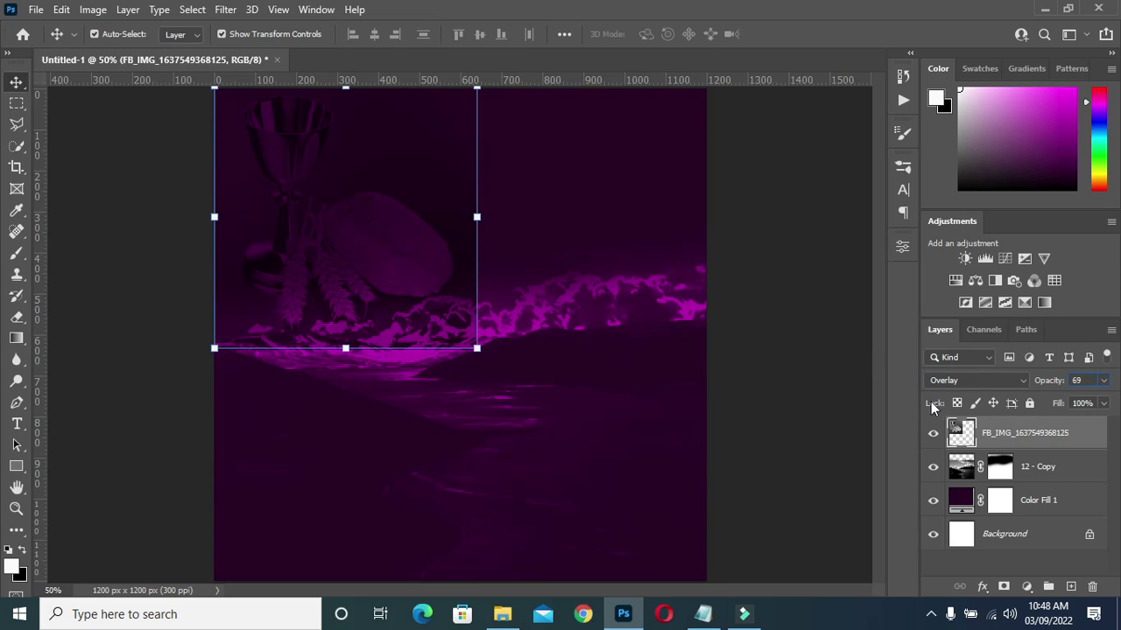
left_click(1003, 587)
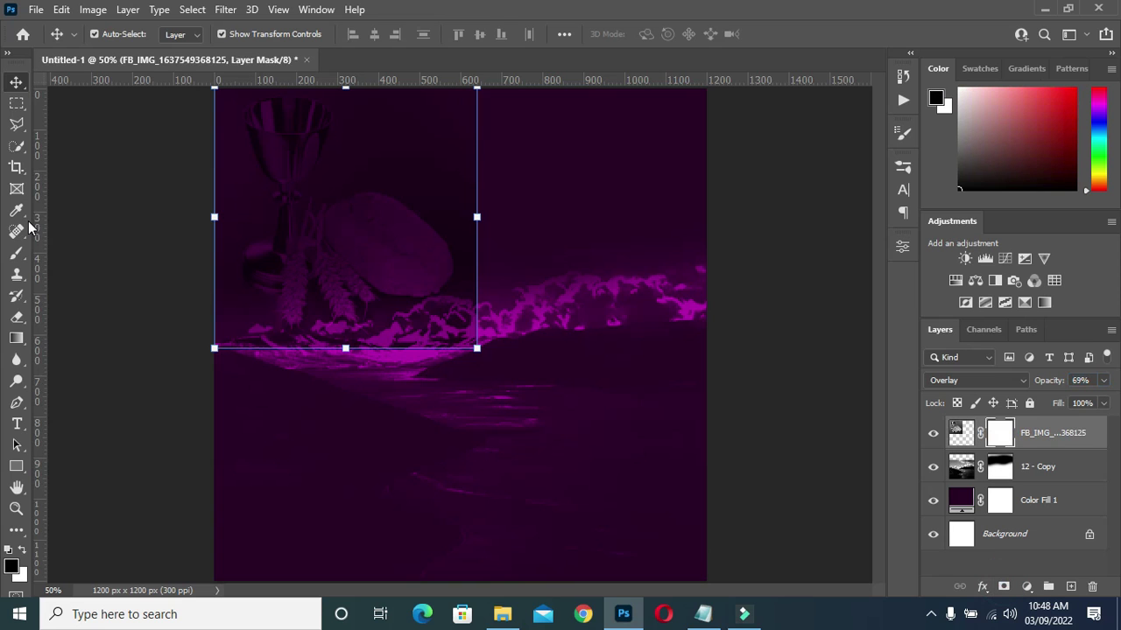
Paint black on the chalice mask so its edges fade into the purple background
left_click(16, 253)
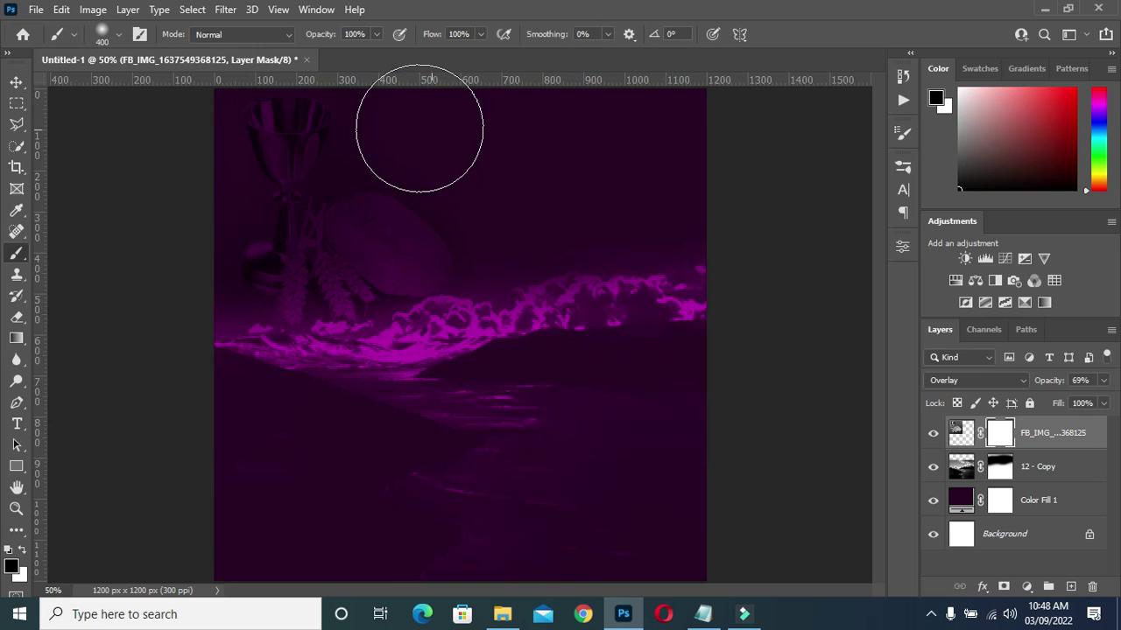
mouse_move(444, 132)
left_mouse_down()
mouse_move(219, 378)
mouse_move(195, 373)
left_mouse_up()
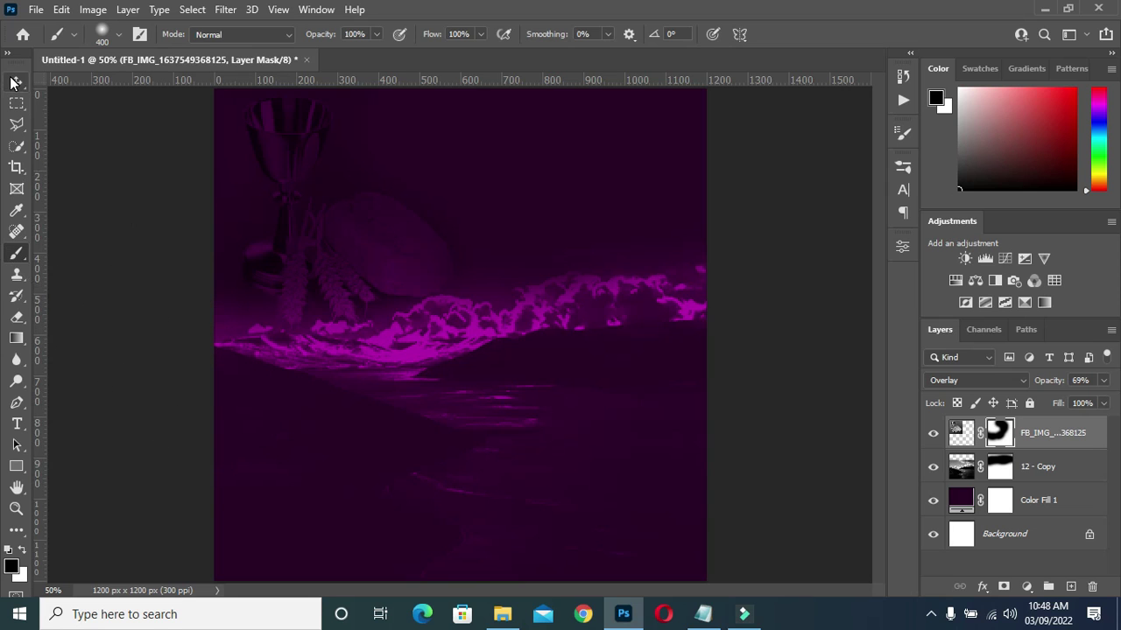
key("v")
key("b")
key("x")
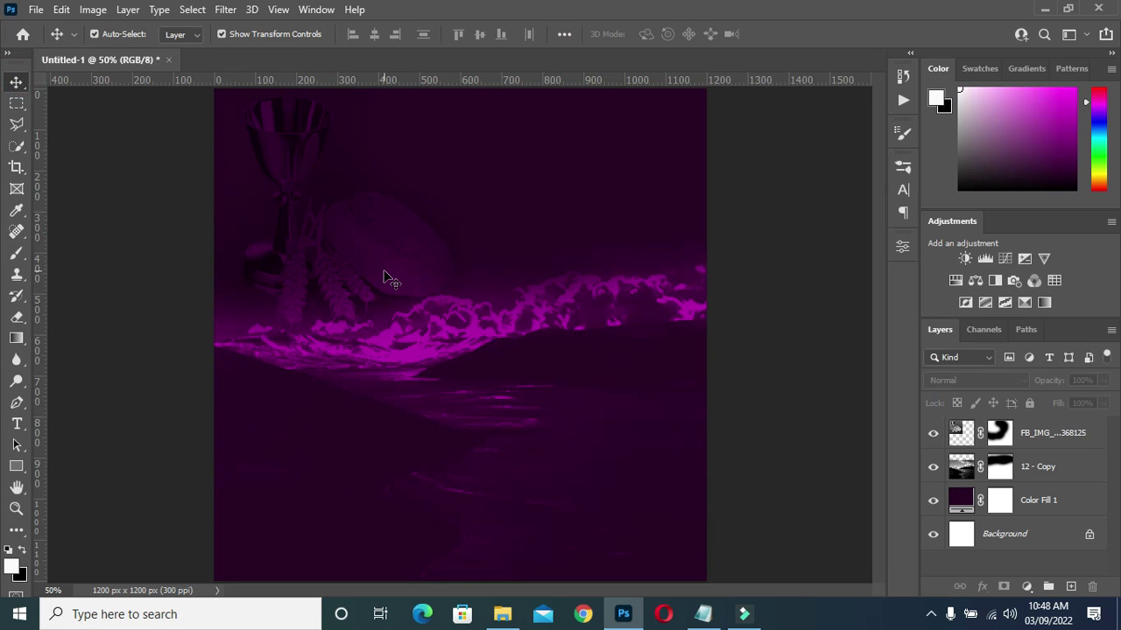
key("v")
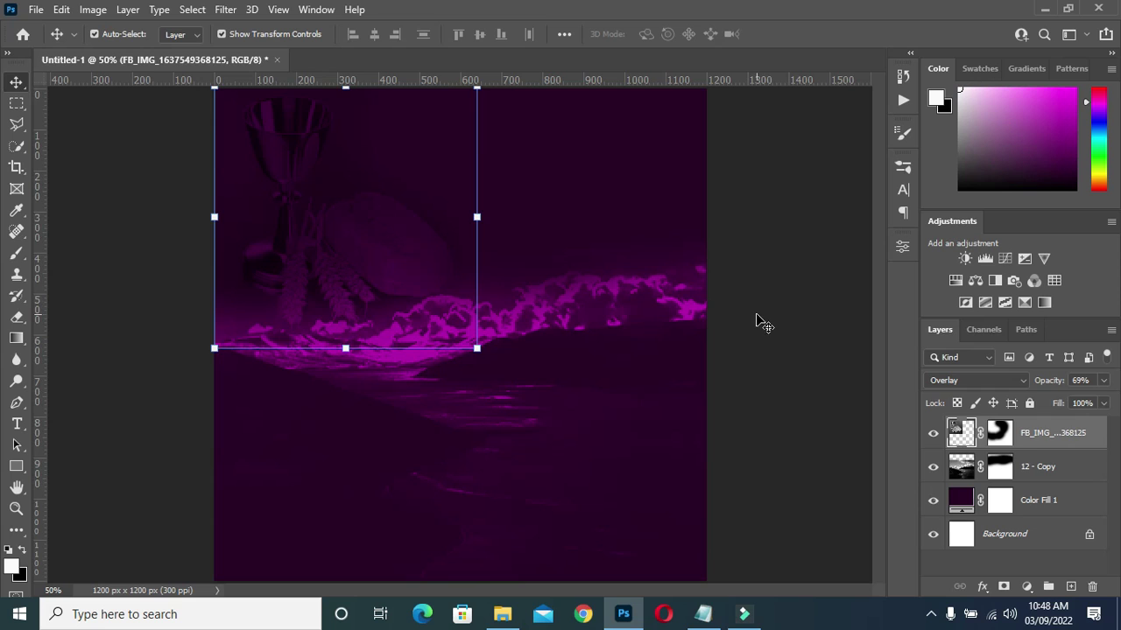
left_click(755, 321)
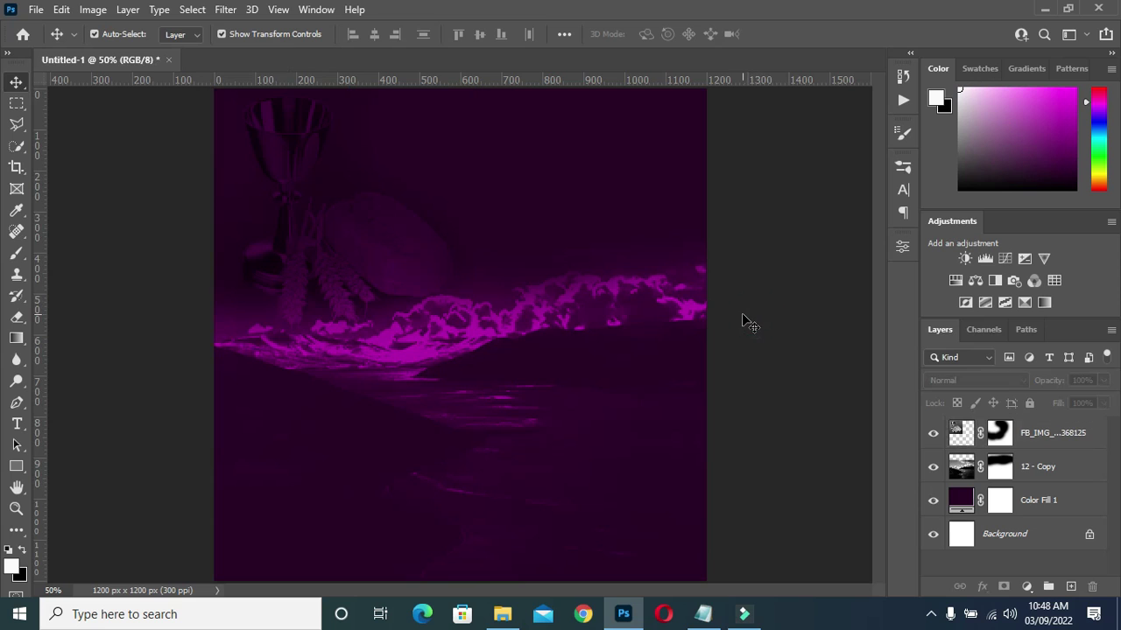
left_click(595, 400)
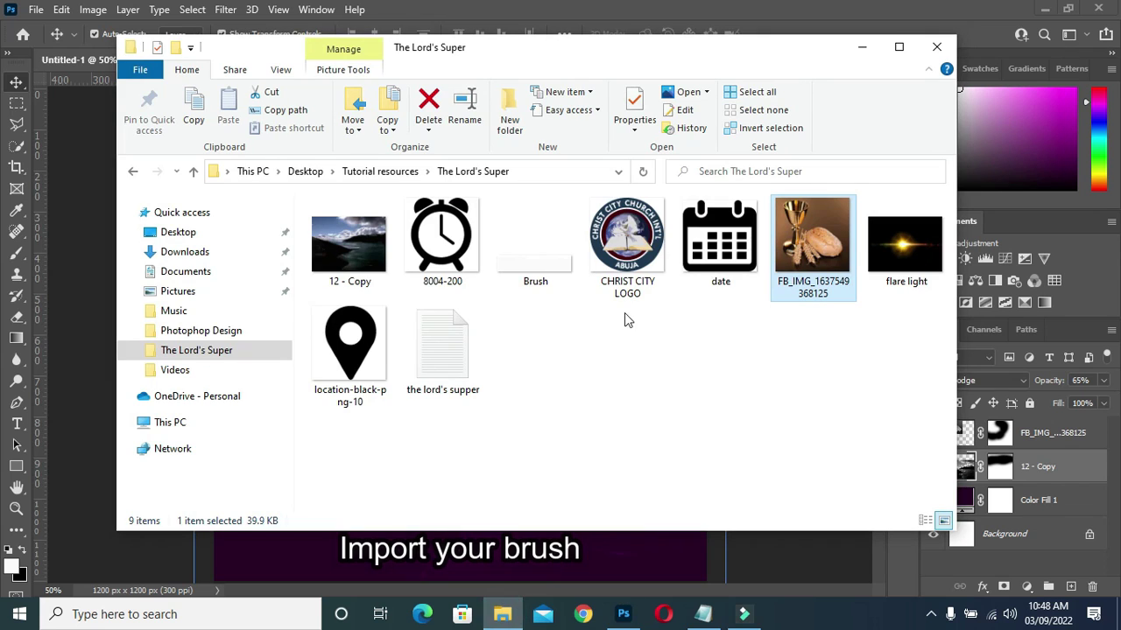
Place the Brush image as a white torn-edge strip spanning the bottom, scaled to 26%
left_click(517, 260)
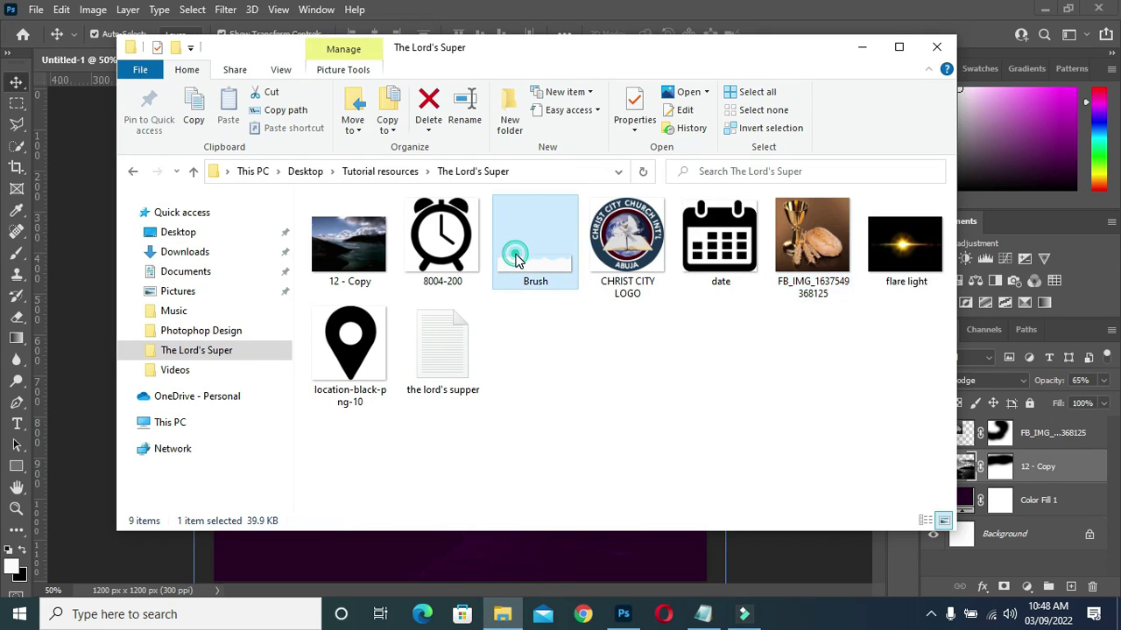
left_click_drag(532, 273, 453, 551)
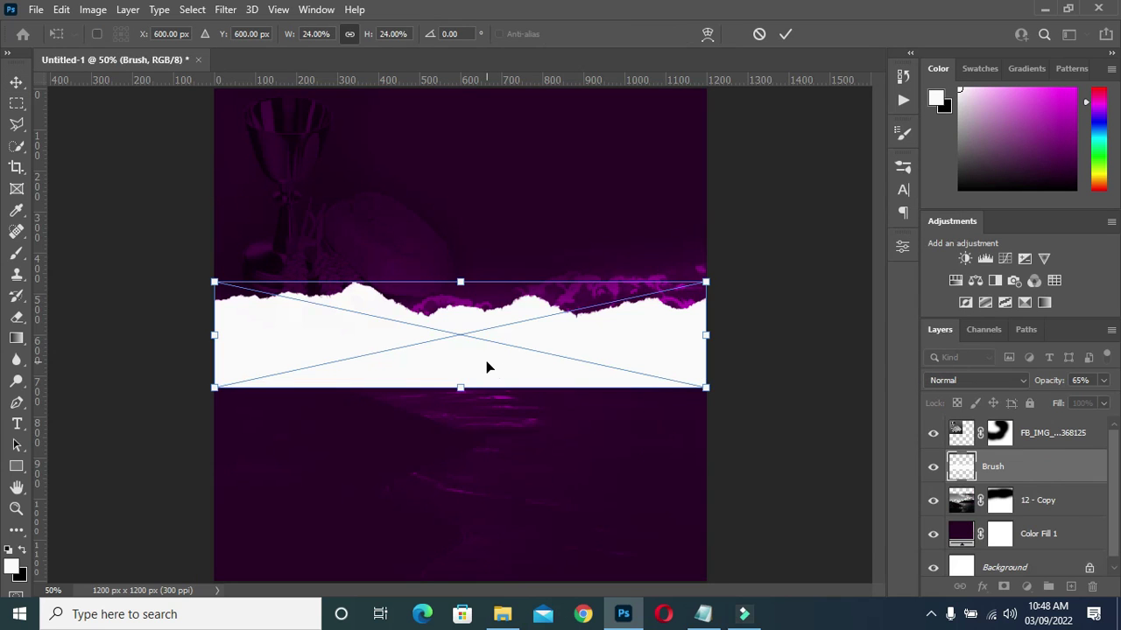
left_click_drag(488, 366, 490, 558)
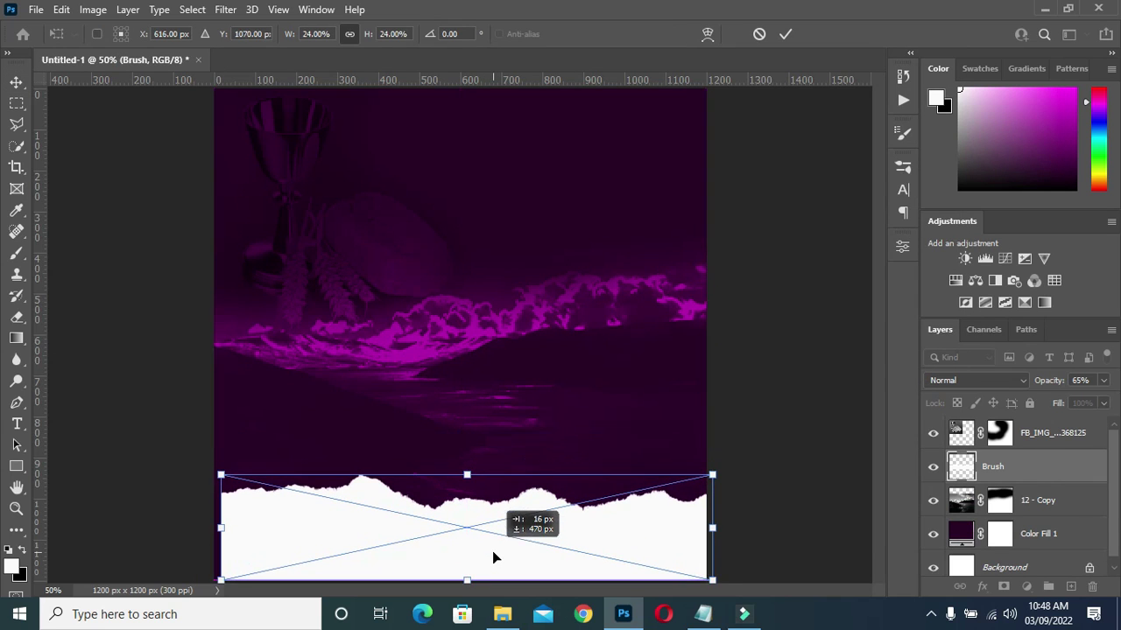
left_click_drag(488, 558, 484, 556)
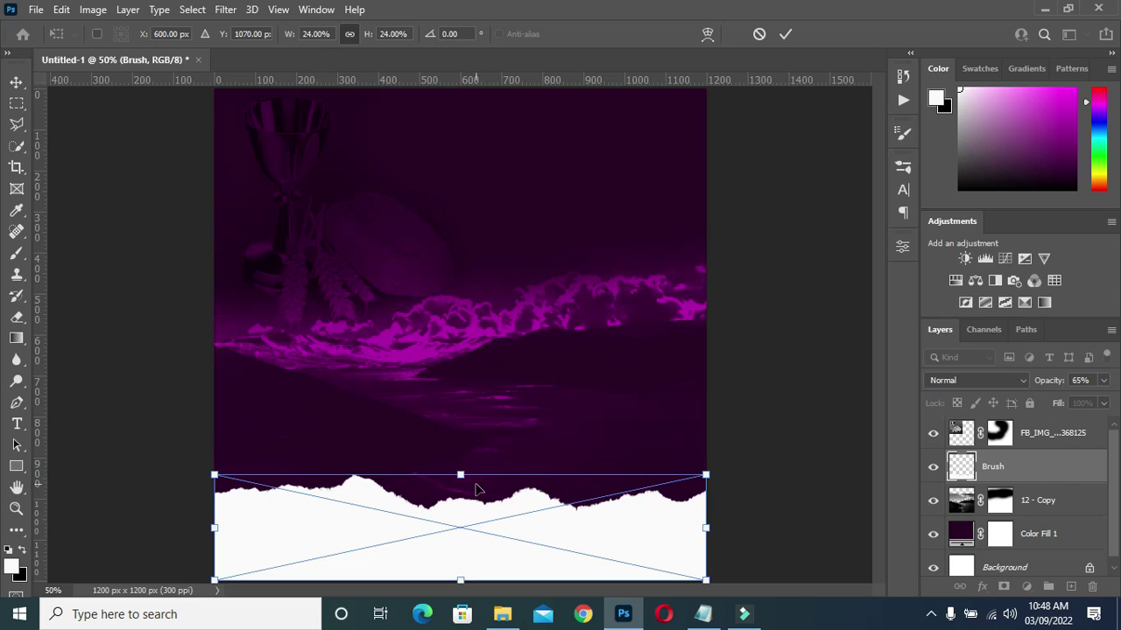
left_click_drag(460, 476, 460, 466)
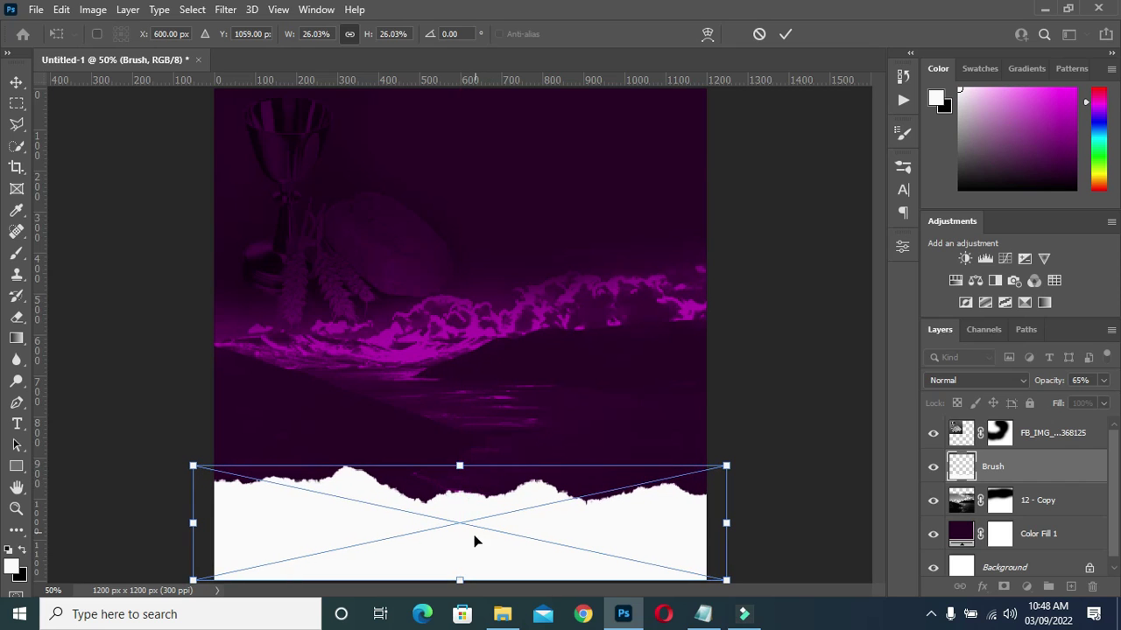
left_click_drag(470, 543, 471, 548)
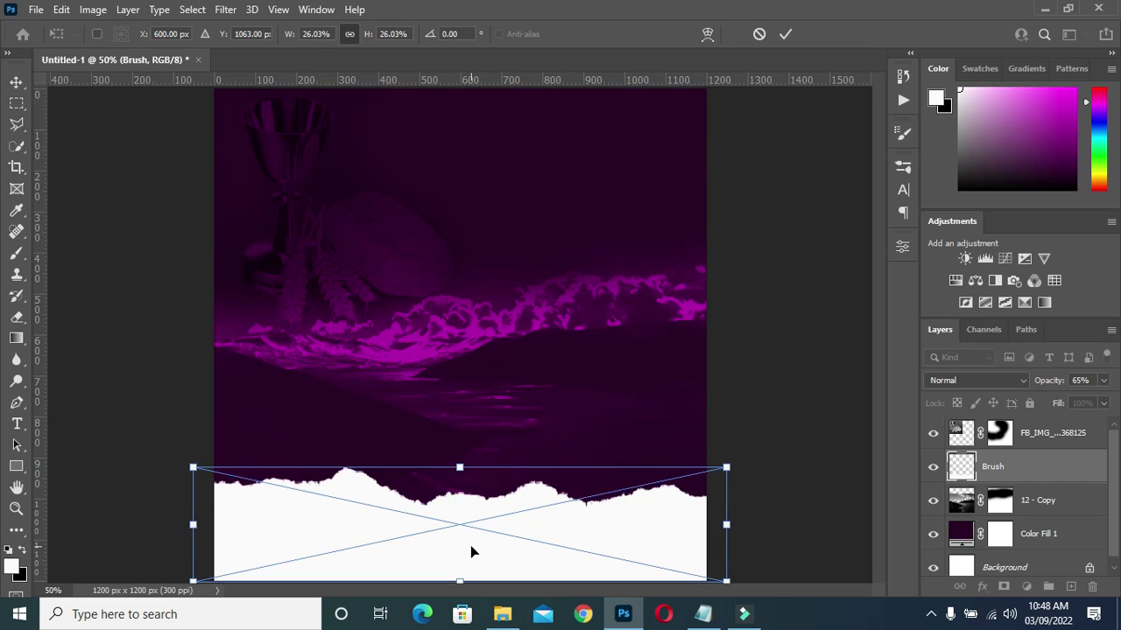
key("Return")
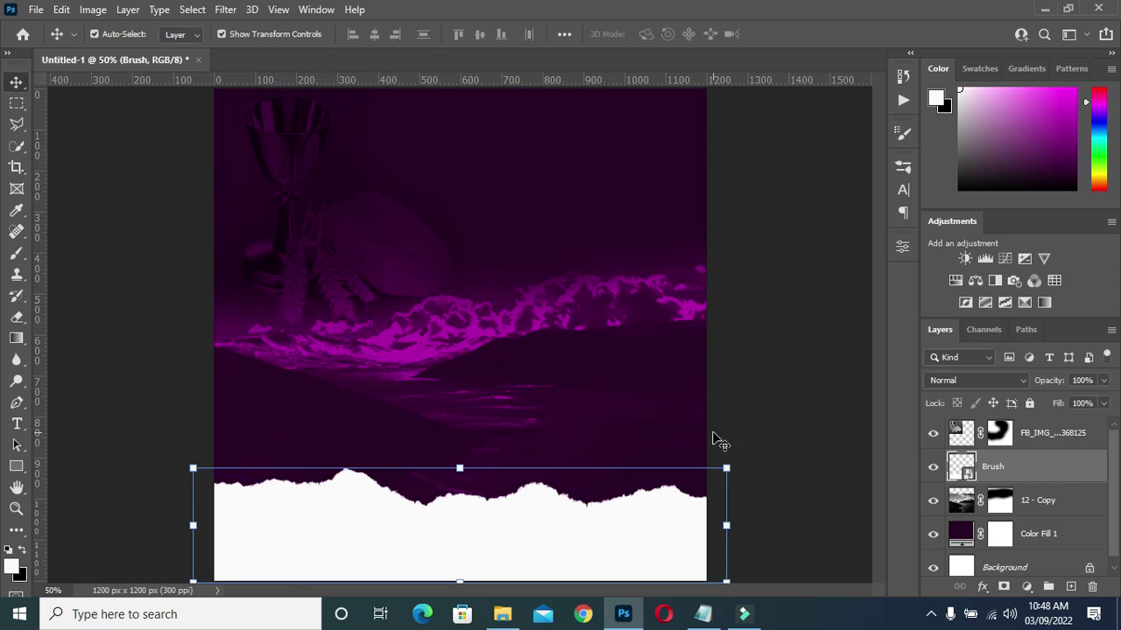
Nudge the Brush strip down one pixel
left_click(742, 425)
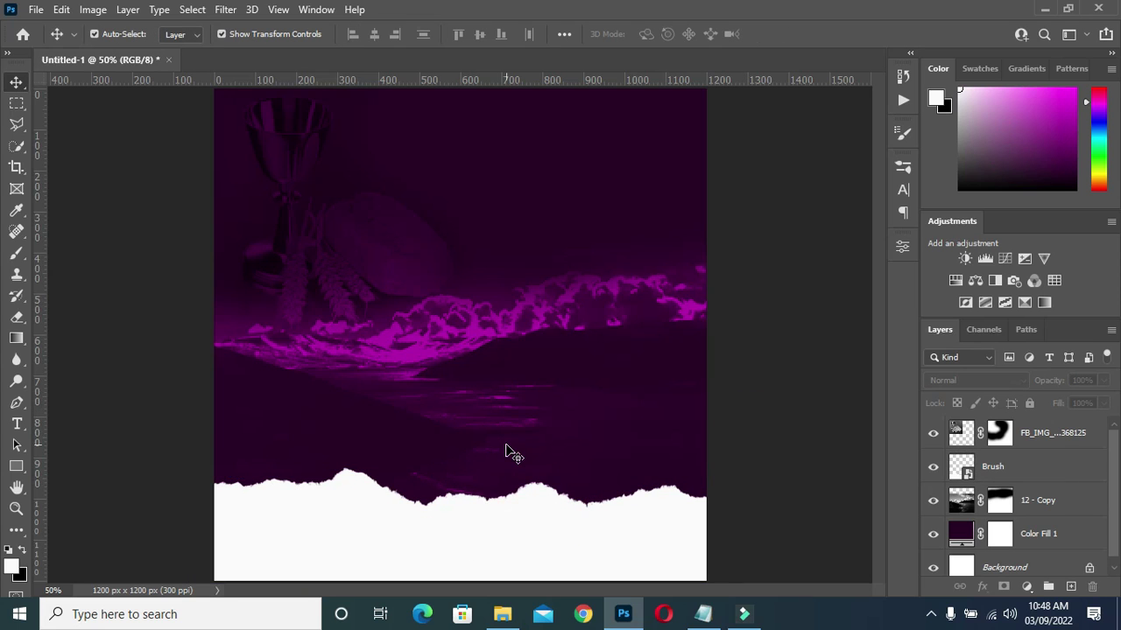
left_click(493, 525)
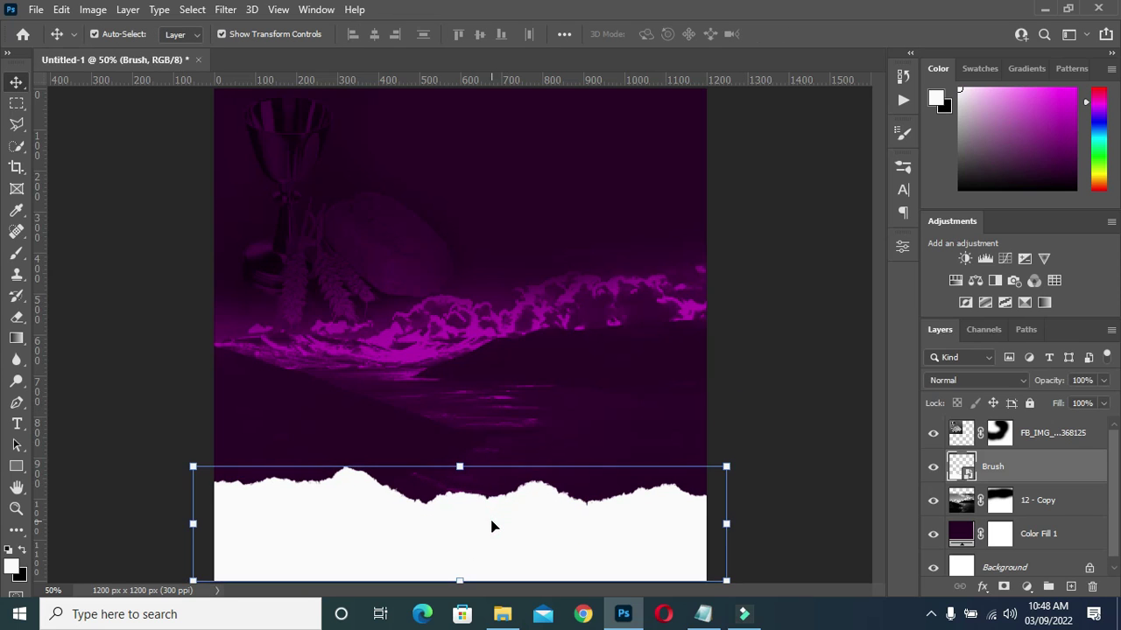
key("Down")
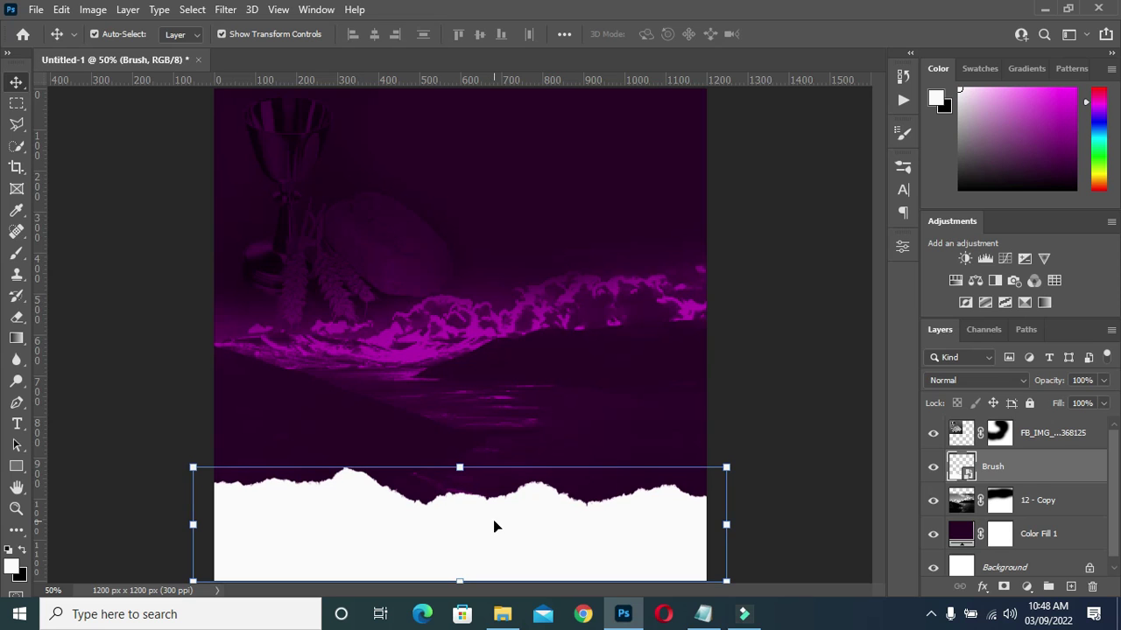
left_click(731, 400)
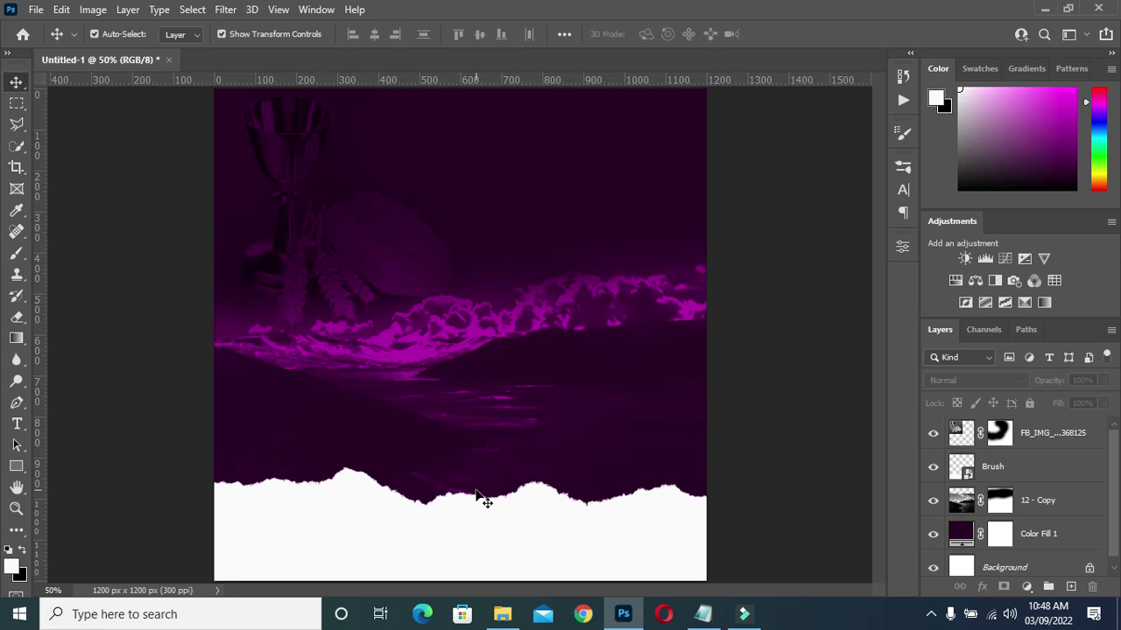
left_click(502, 613)
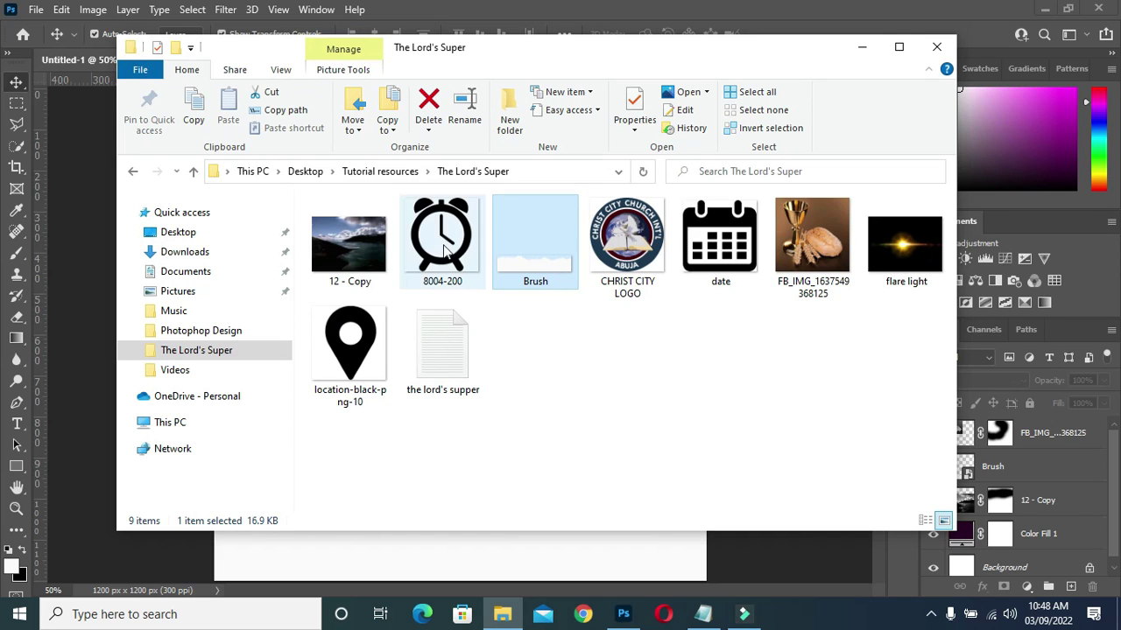
Place the CHRIST CITY LOGO image and shrink it to a small emblem at top centre
left_click(650, 224)
mouse_move(640, 274)
left_mouse_down()
mouse_move(635, 567)
mouse_move(594, 405)
left_mouse_up()
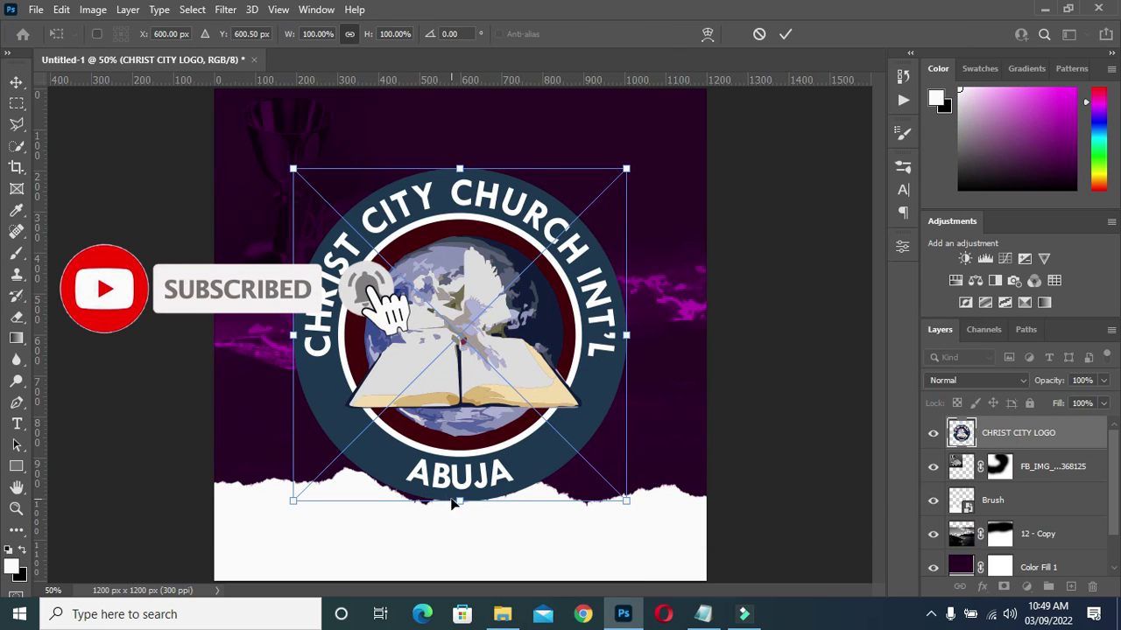
mouse_move(460, 501)
left_mouse_down()
mouse_move(460, 132)
mouse_move(461, 156)
left_mouse_up()
left_click(784, 34)
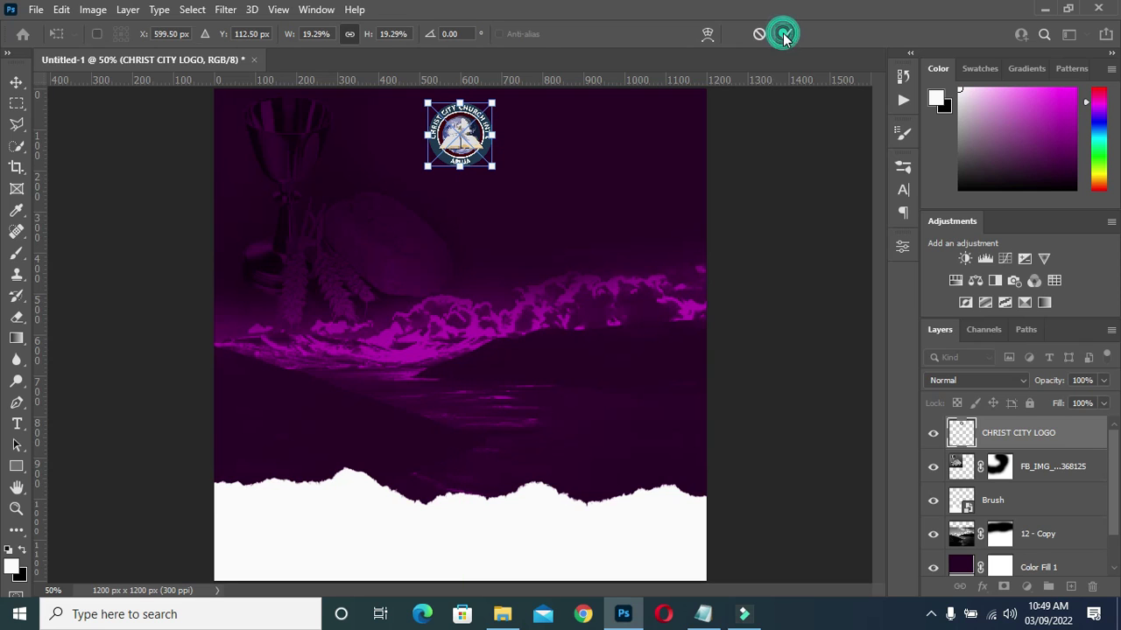
key("ctrl+minus")
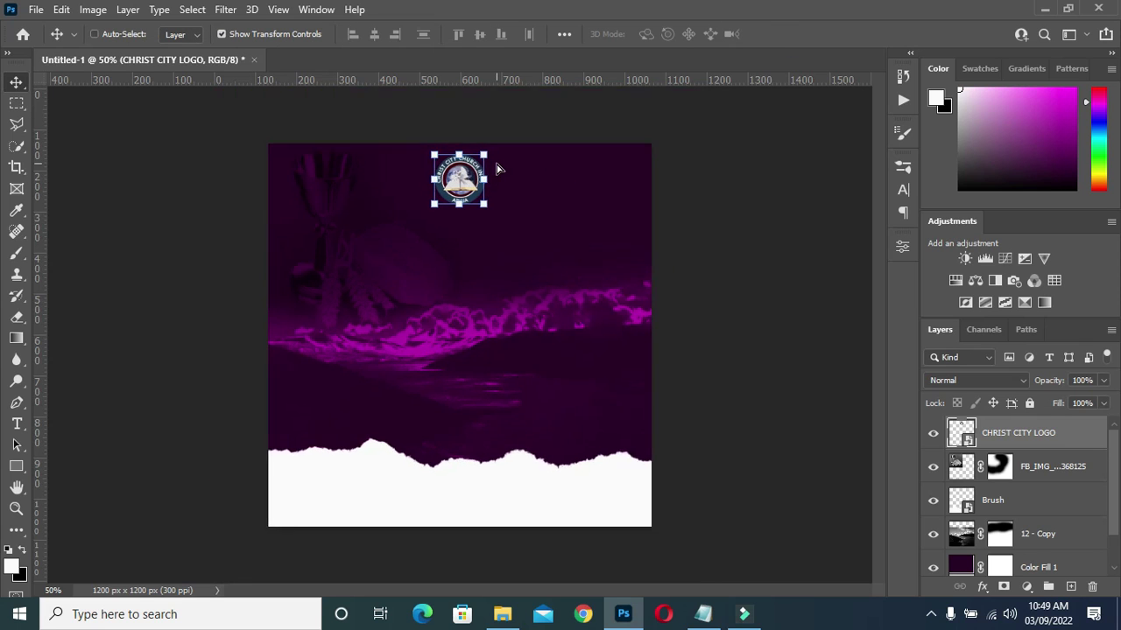
key("ctrl+plus")
key("ctrl+plus")
key("ctrl+plus")
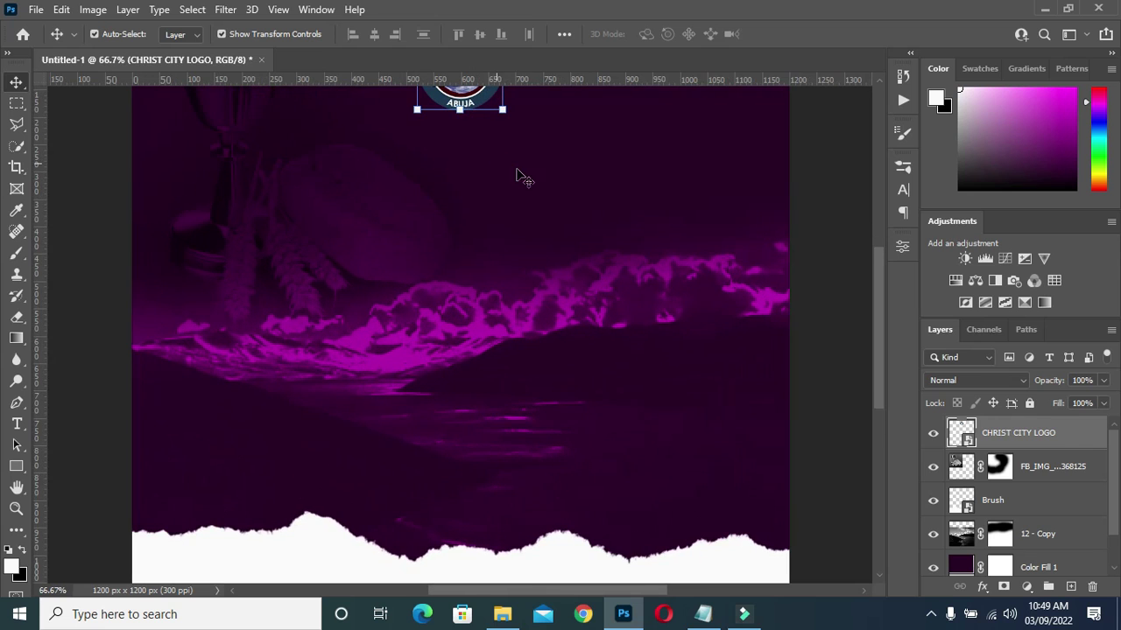
scroll(543, 173, "up", 3)
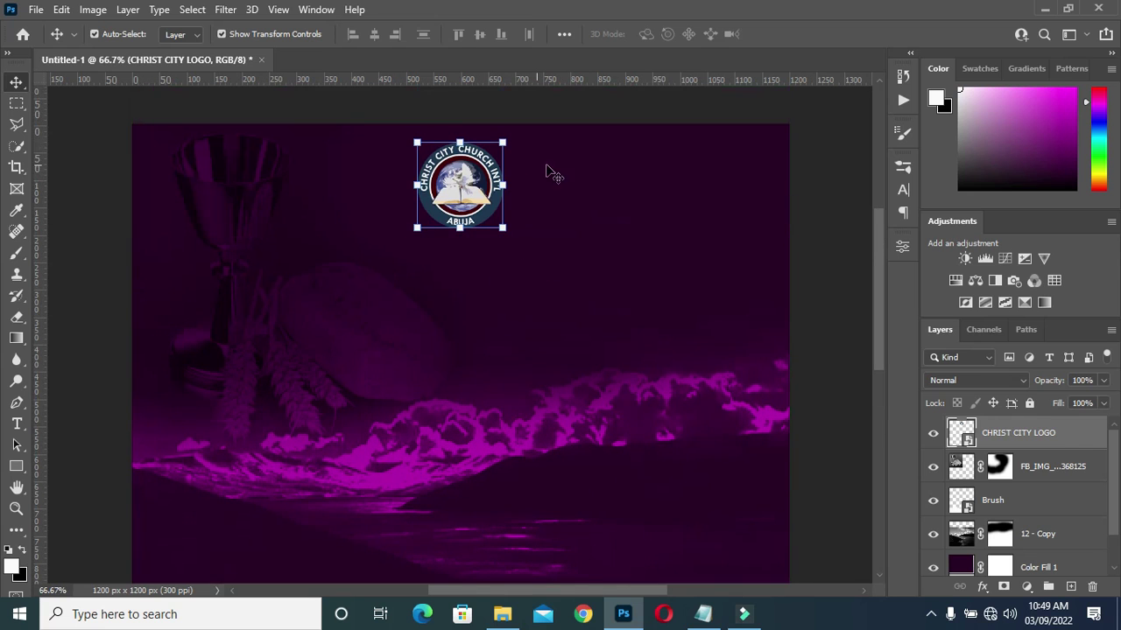
left_click(822, 184)
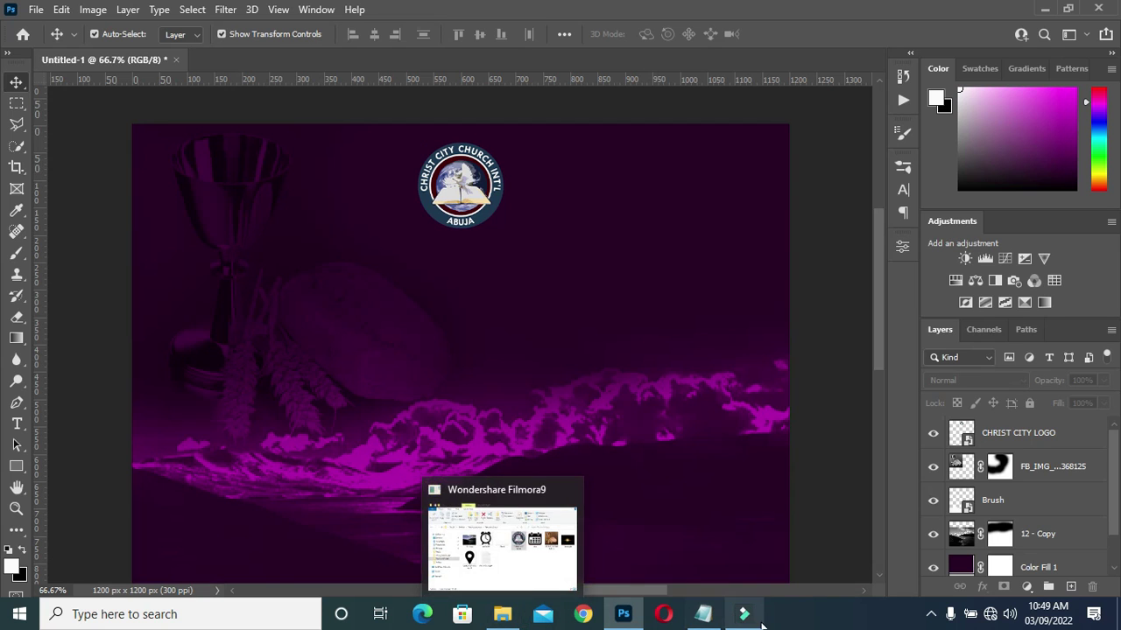
left_click(709, 618)
Add a text line below the logo reading CHRIST CITY CHURCH INT'L MINISTRY, copied from the notes
left_click_drag(407, 172, 180, 171)
key("ctrl+c")
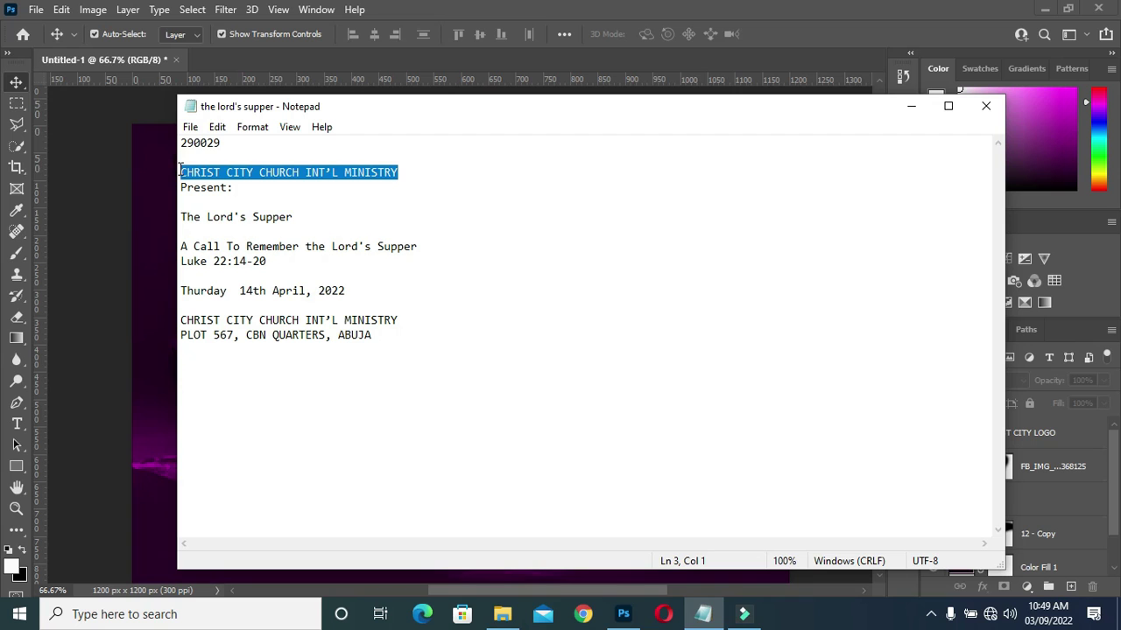
left_click(910, 105)
key("t")
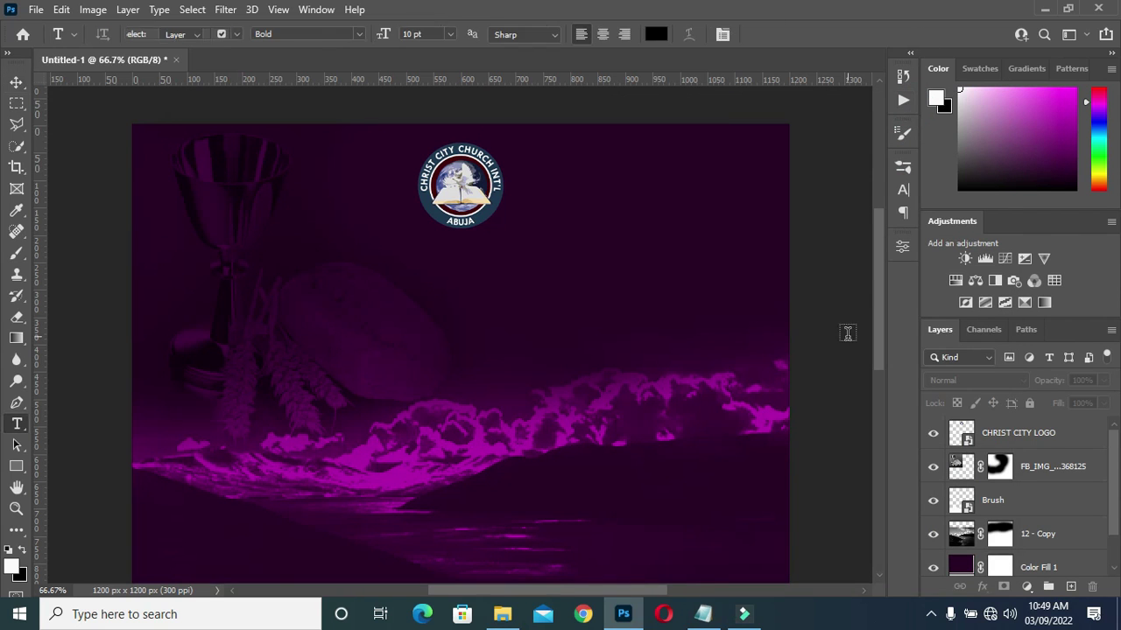
left_click(354, 278)
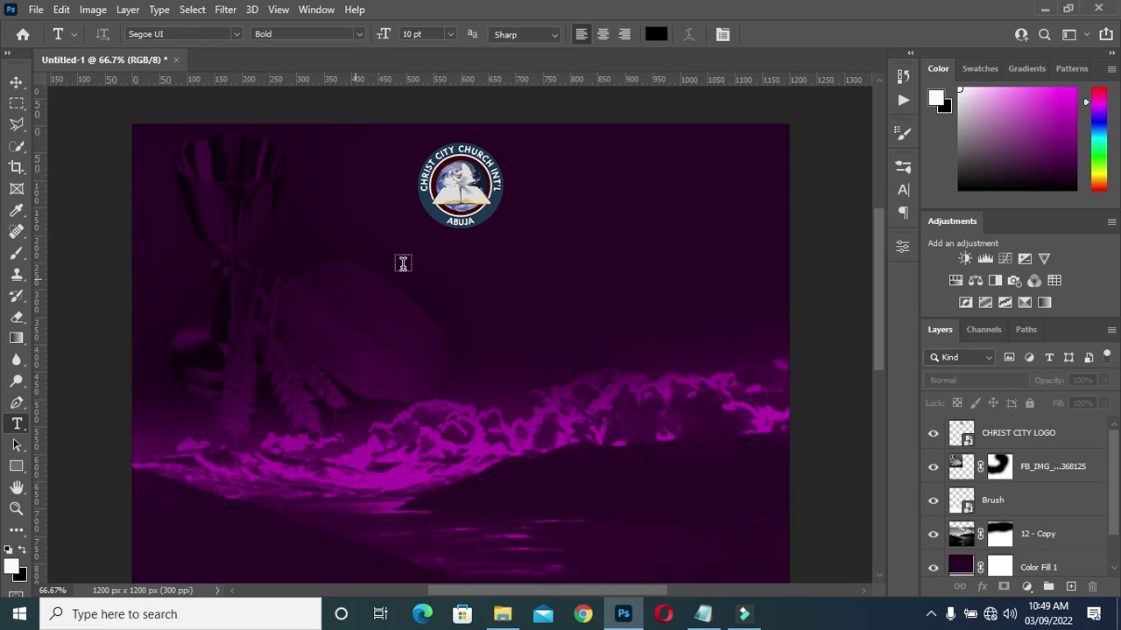
left_click(391, 265)
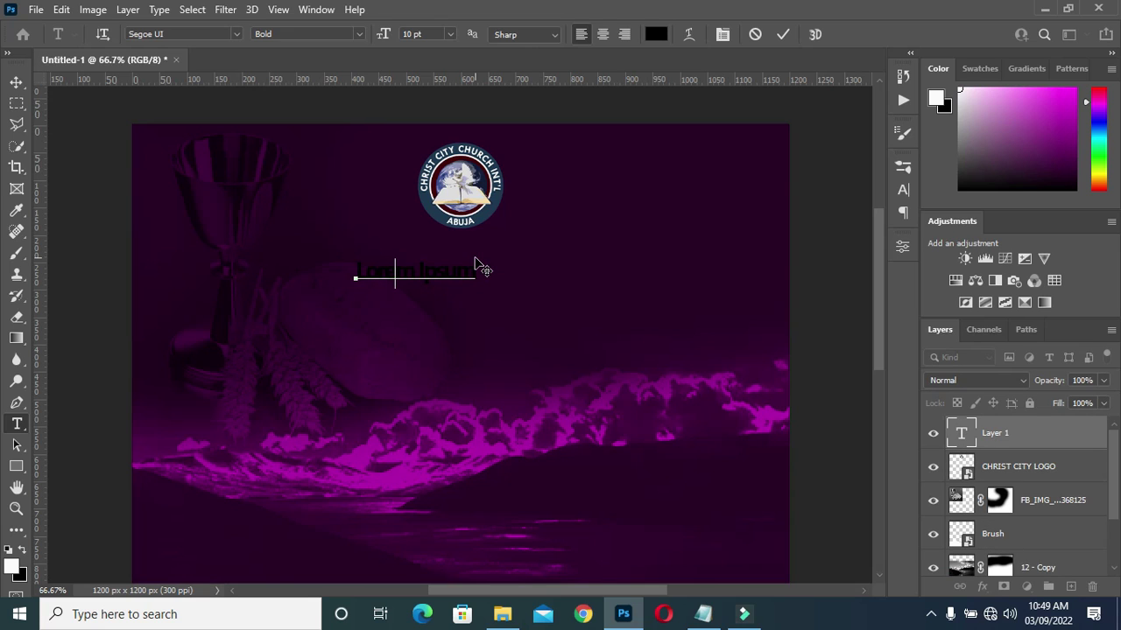
key("ctrl+a")
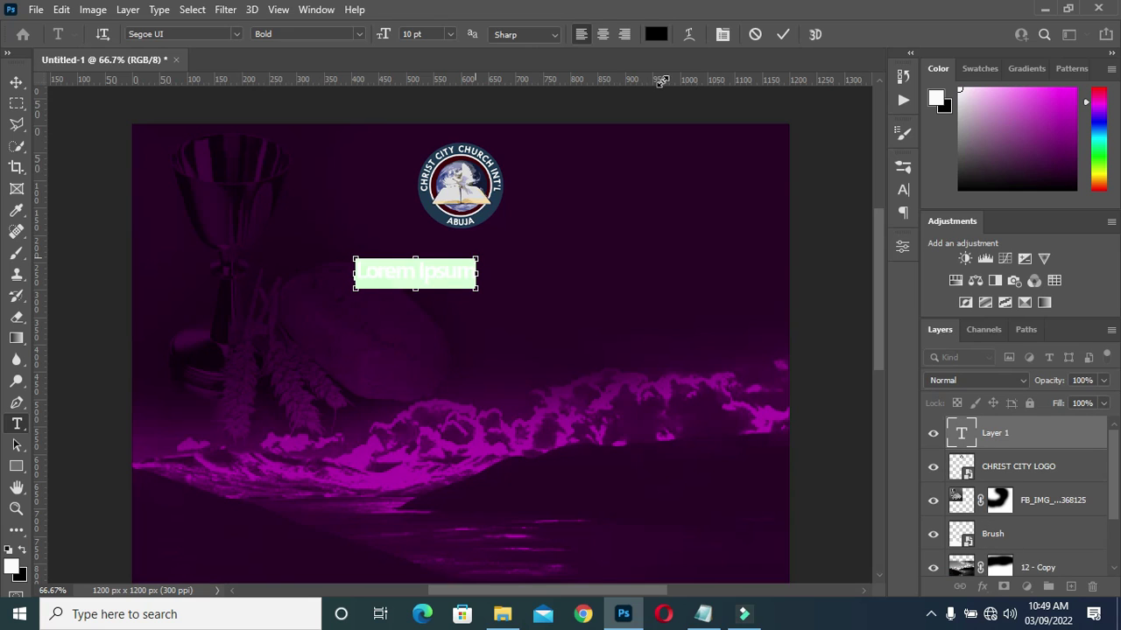
key("BackSpace")
key("ctrl+v")
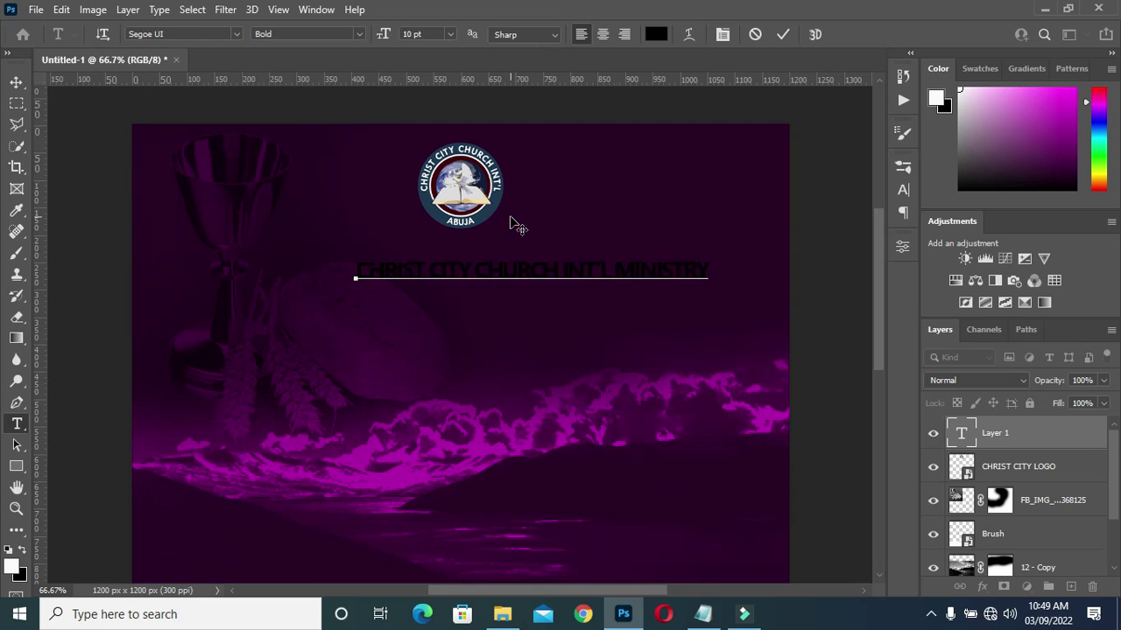
key("ctrl+Return")
Make the heading white (ffffff) and reset its tracking to 0
left_click(654, 34)
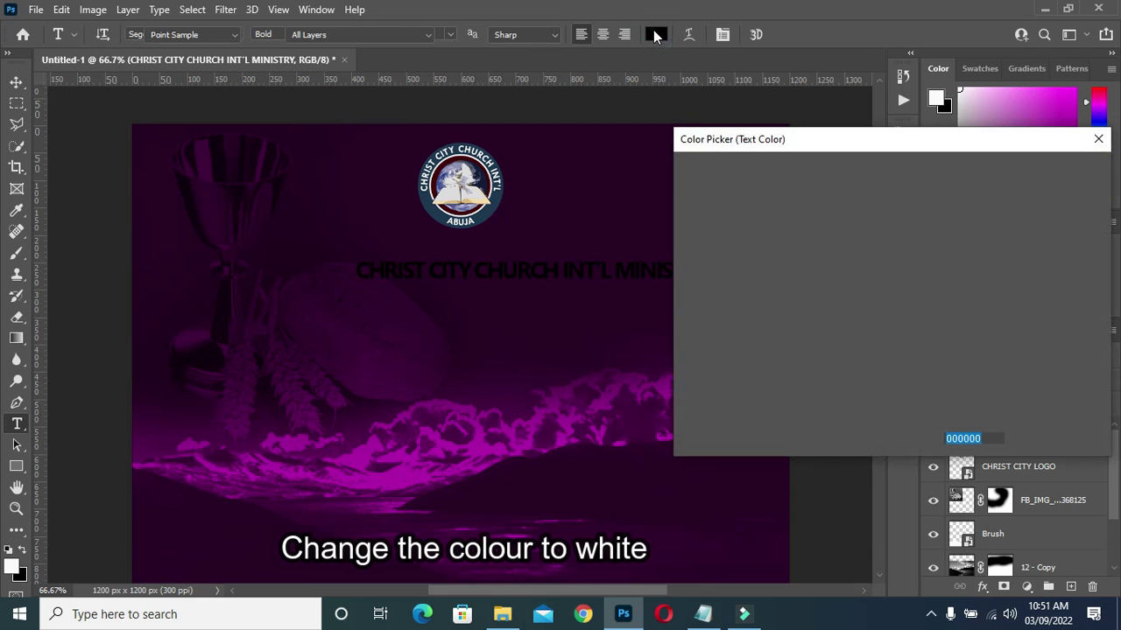
type("ffffff")
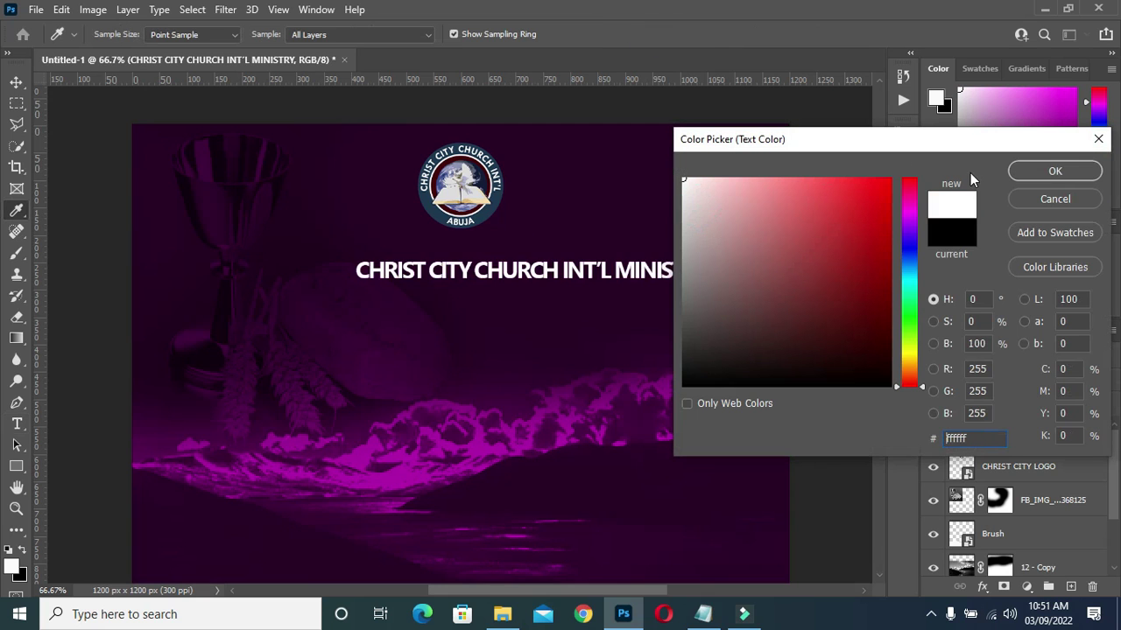
left_click(1033, 172)
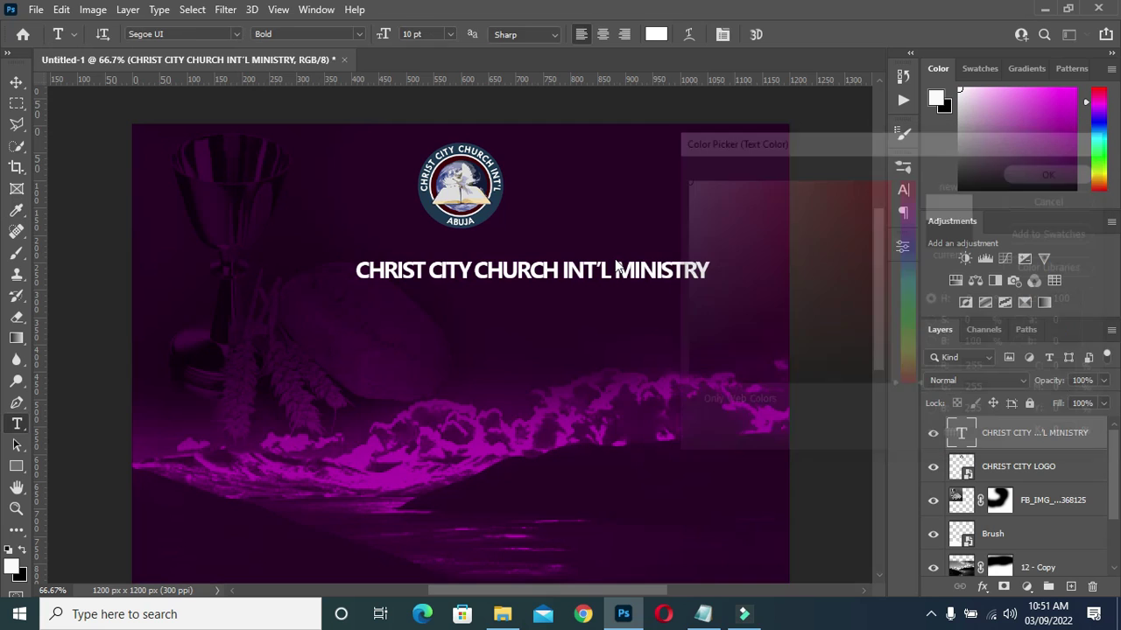
left_click(902, 189)
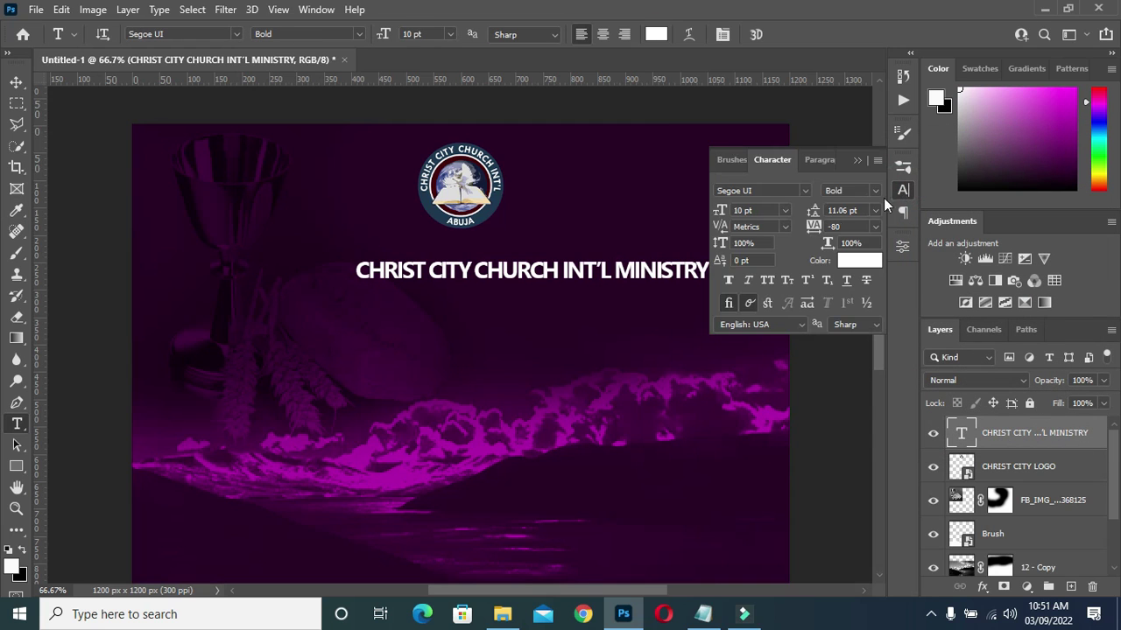
left_click(823, 226)
key("Return")
left_click(859, 160)
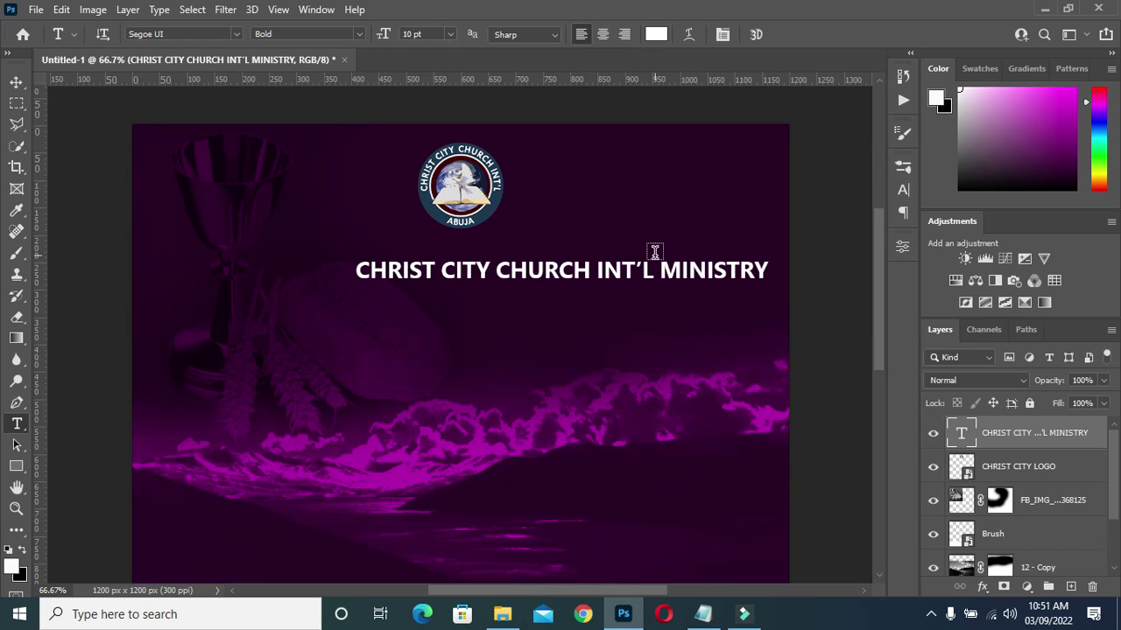
left_click(16, 82)
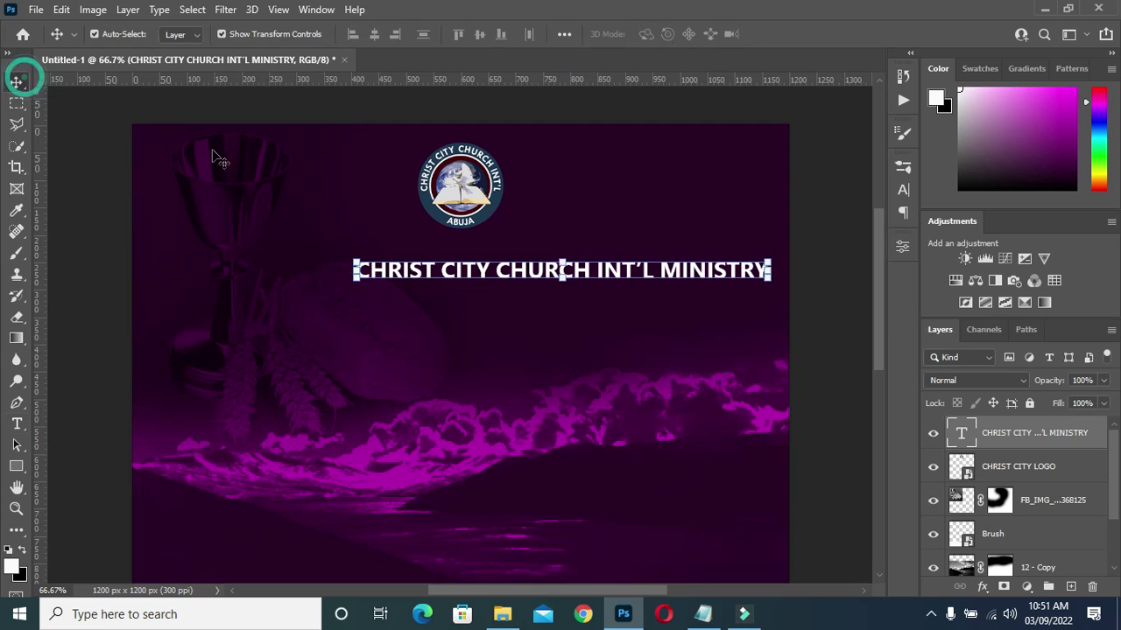
Scale the church name heading to about 74%, centre it horizontally, and nudge it up under the logo
left_click(769, 271)
left_click_drag(767, 272, 647, 275)
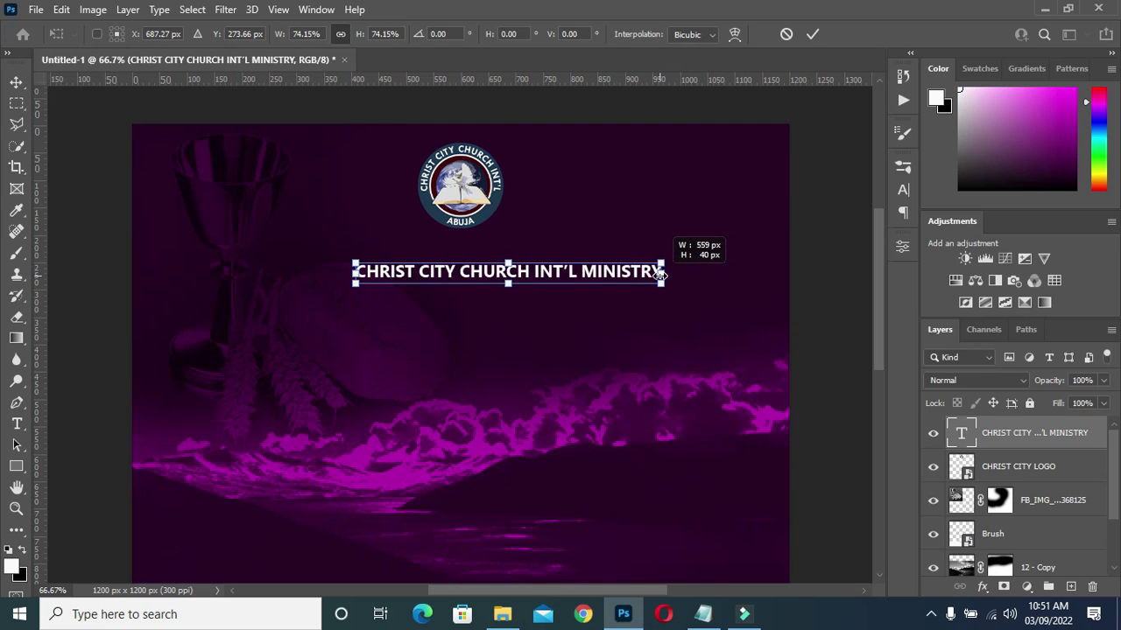
left_click(811, 34)
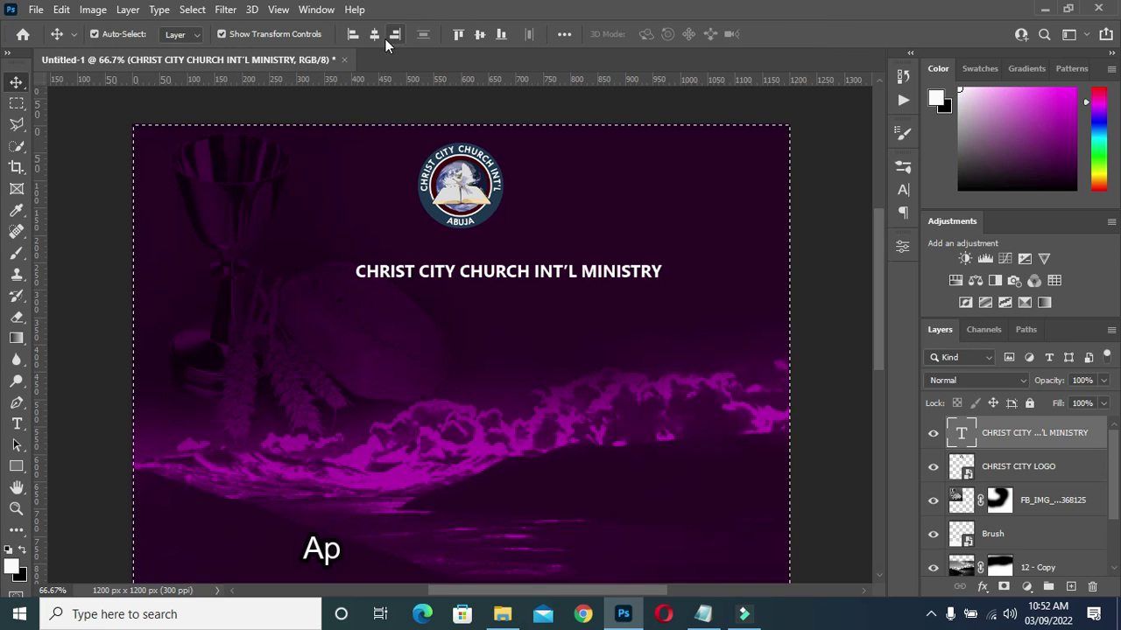
left_click(375, 36)
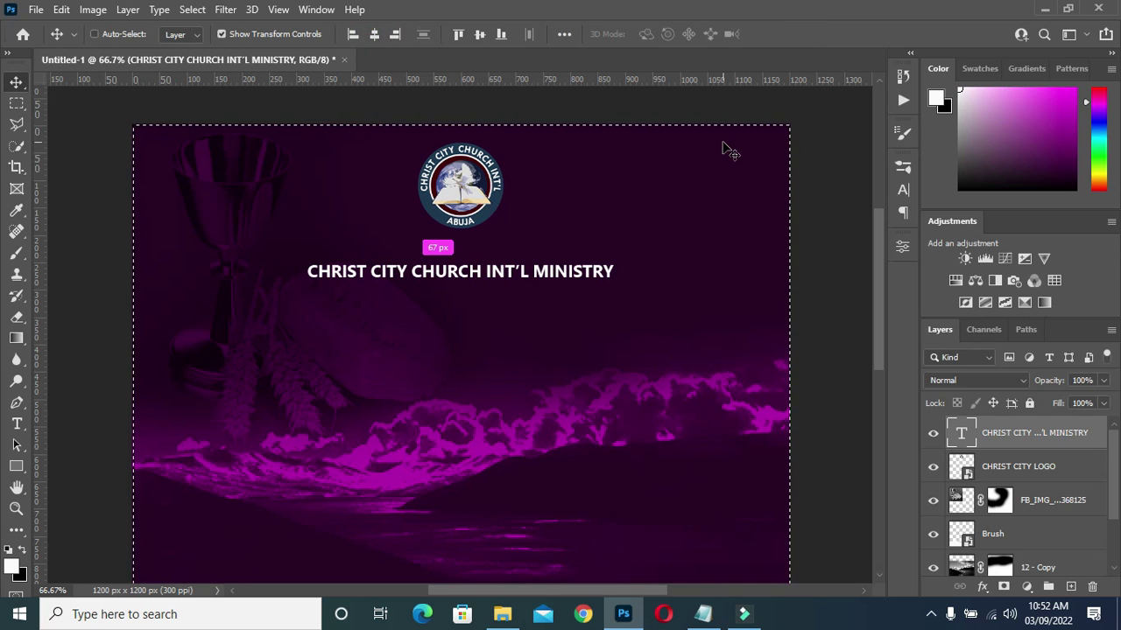
key("ctrl+d")
key("Up")
key("Up")
key("Up")
key("Up")
key("Up")
key("Up")
key("Up")
key("Up")
key("Up")
key("Up")
key("Up")
key("Up")
key("Up")
key("Up")
key("Up")
key("Up")
key("Up")
key("Up")
key("Up")
key("Up")
key("Up")
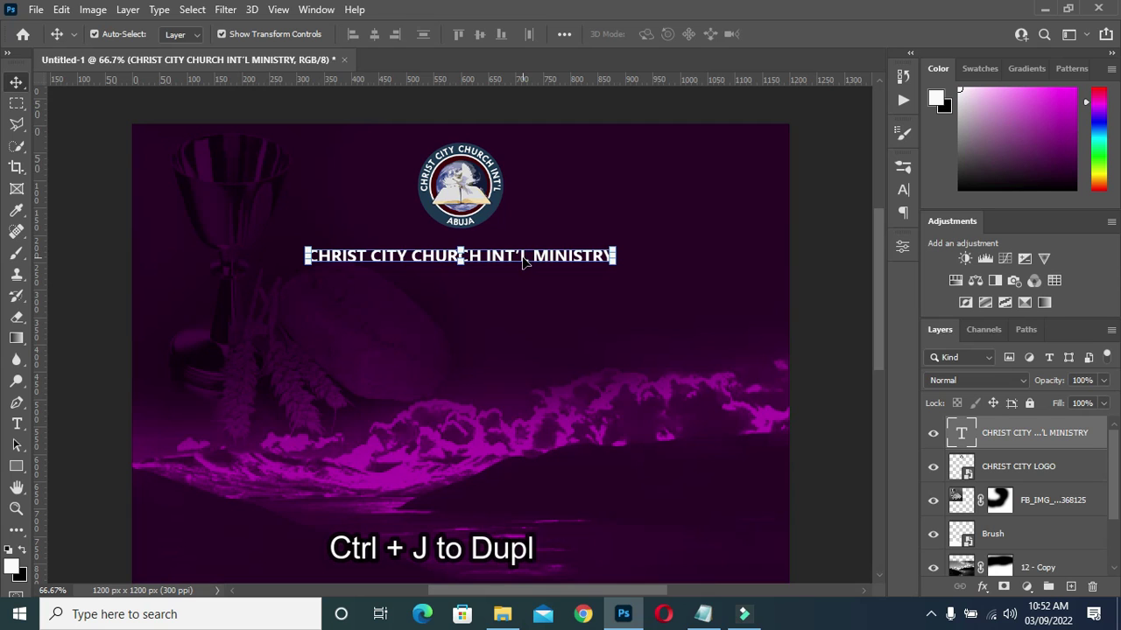
Duplicate the church name line just below itself and replace the copy's text with 'Present:'
left_click_drag(522, 260, 523, 286)
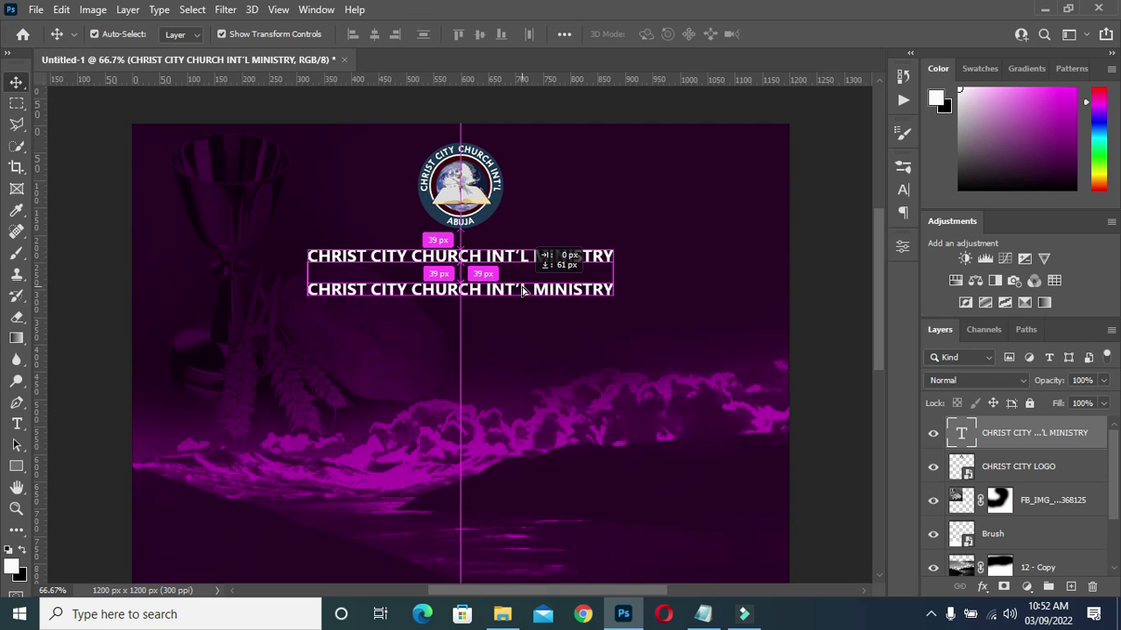
left_click_drag(522, 286, 523, 285)
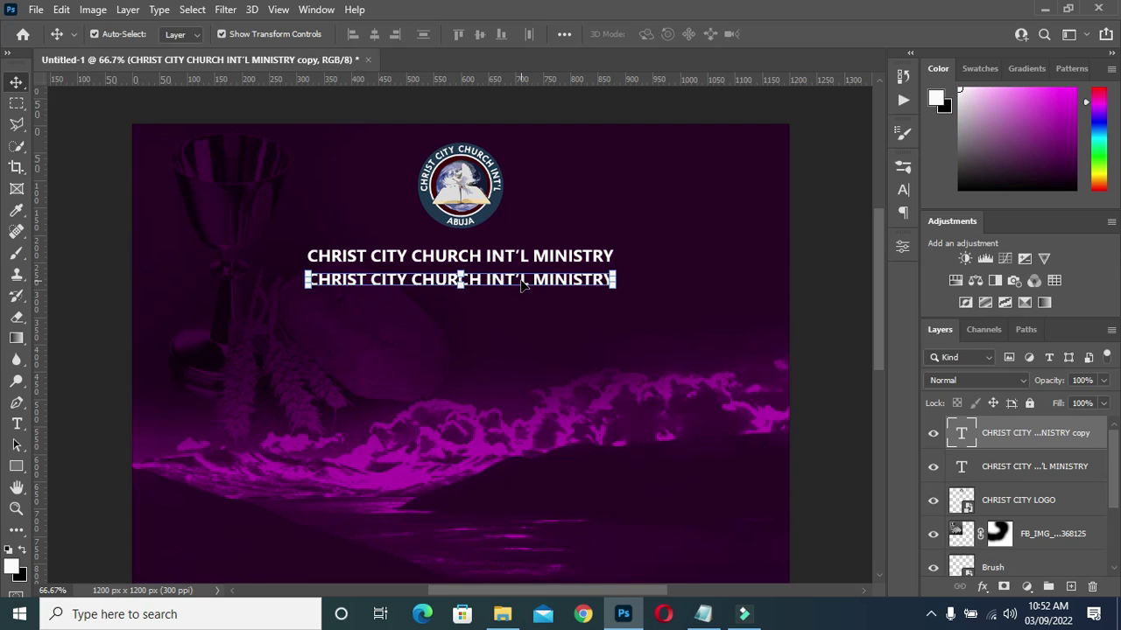
key("t")
left_click(515, 280)
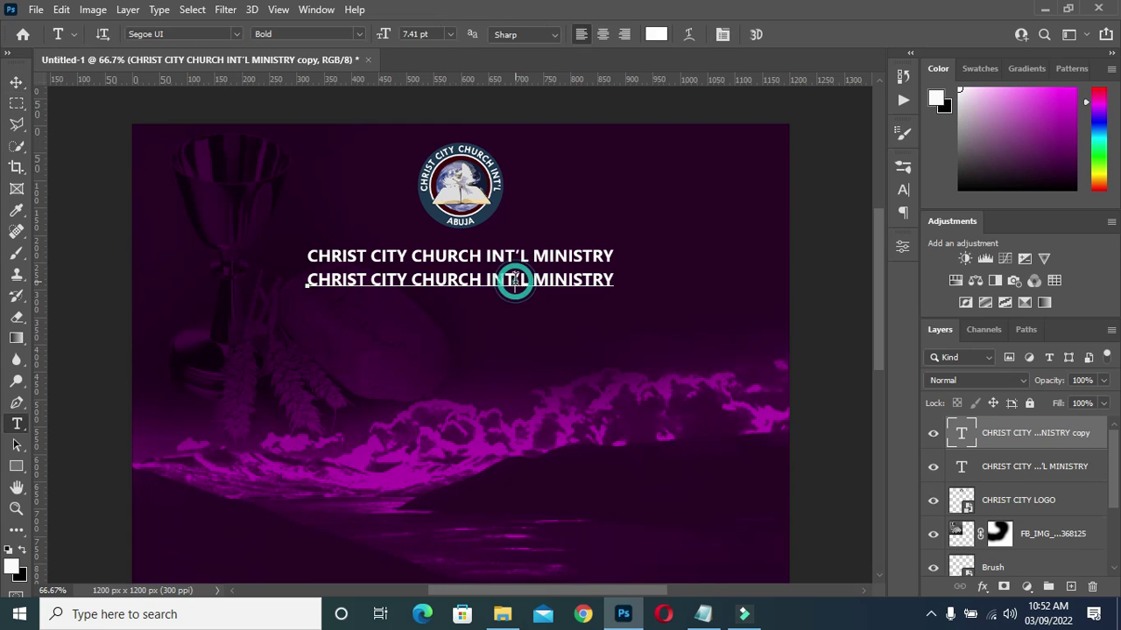
key("ctrl+a")
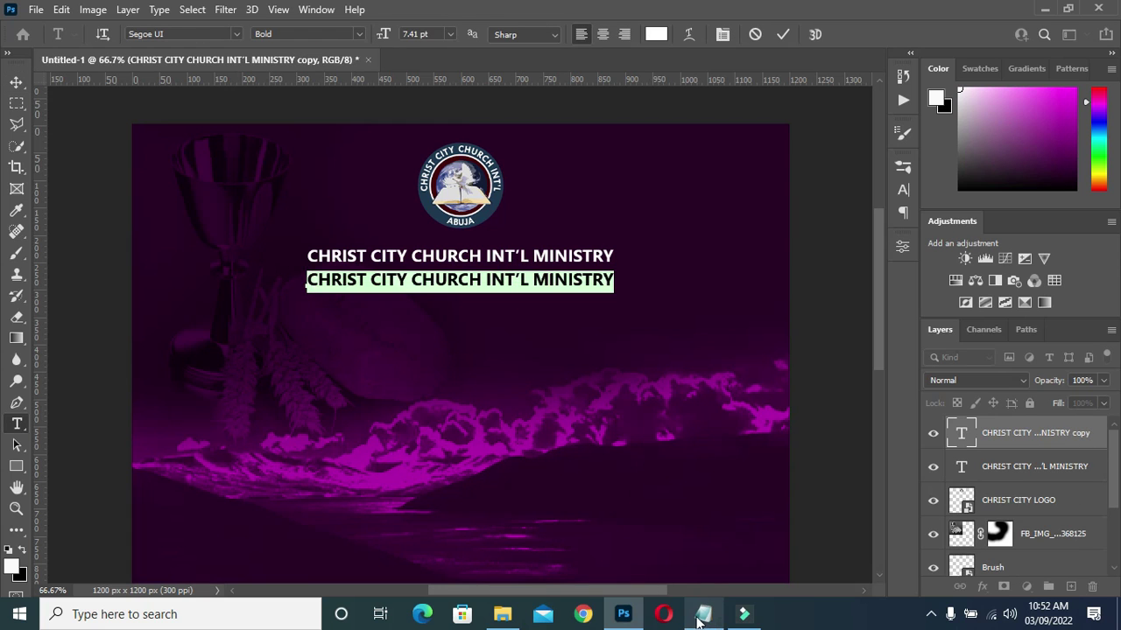
left_click(701, 616)
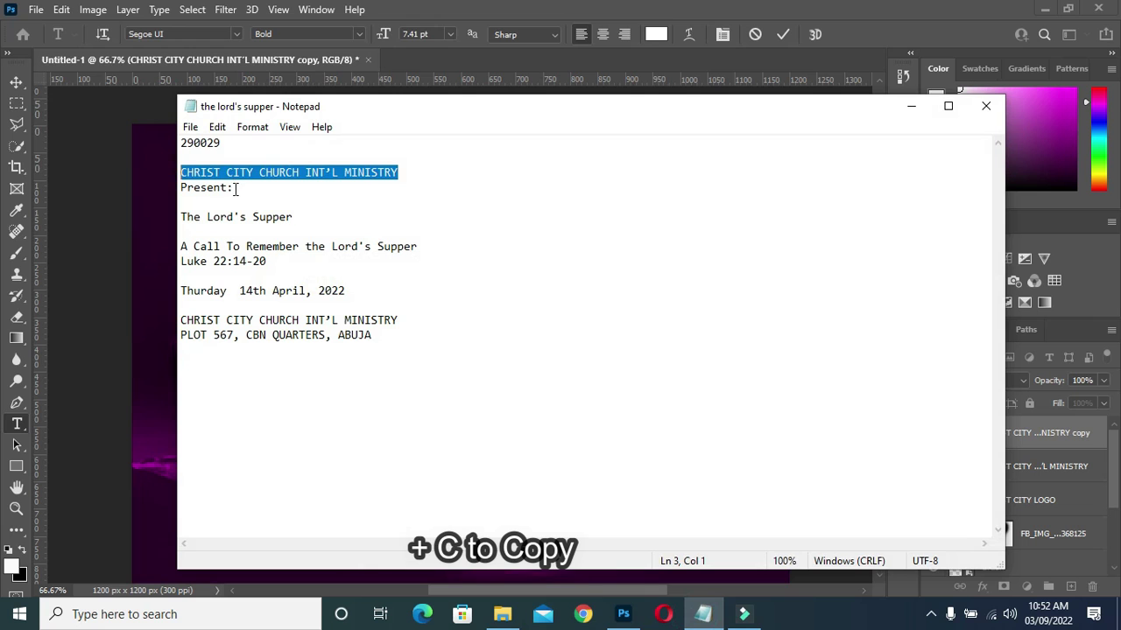
left_click_drag(232, 188, 179, 185)
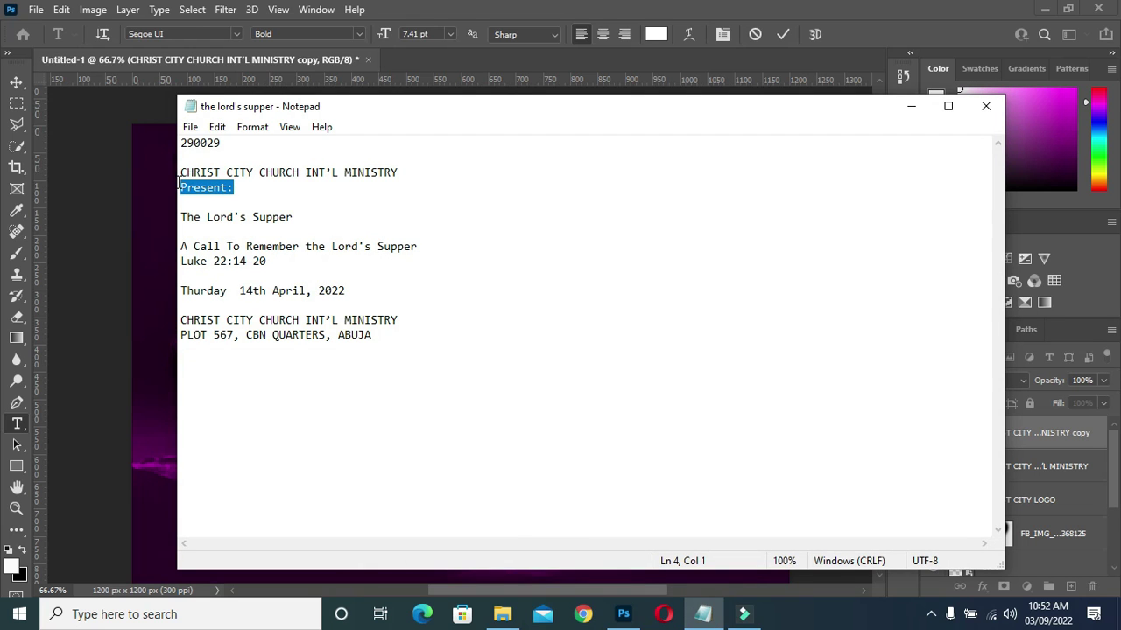
left_click(911, 106)
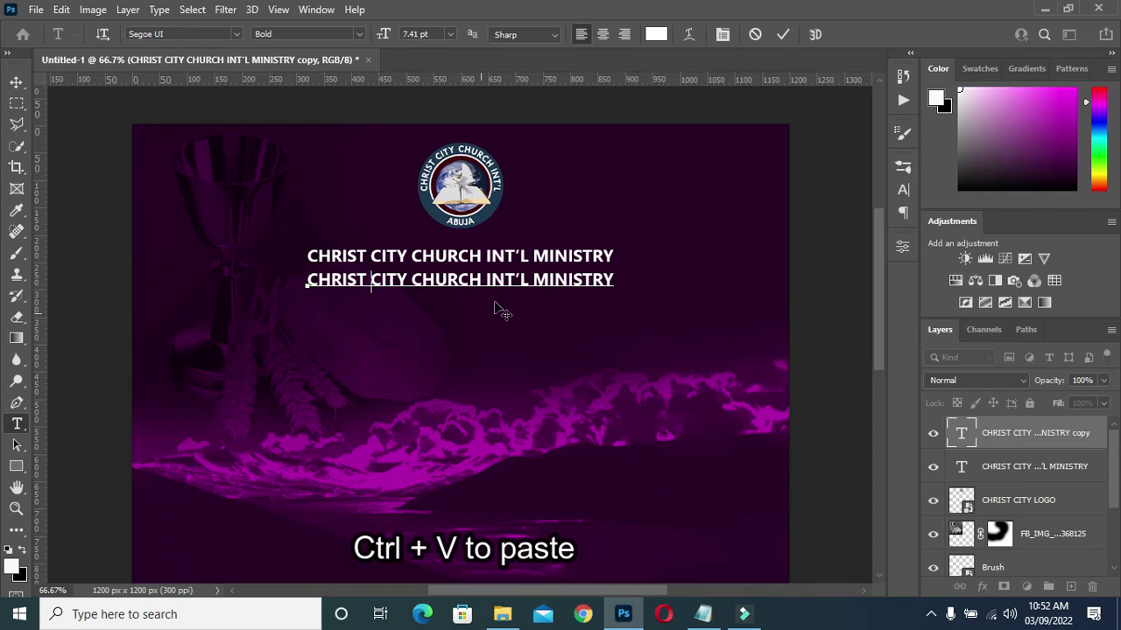
key("ctrl+v")
left_click(783, 34)
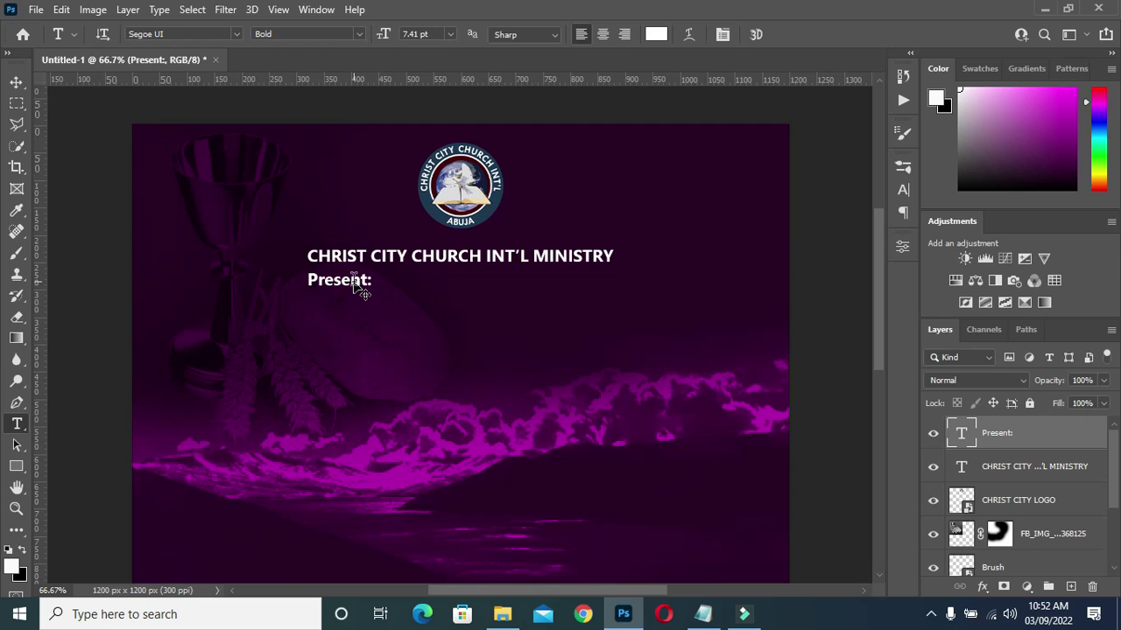
Centre 'Present:' horizontally on the flyer and clear the selection
key("v")
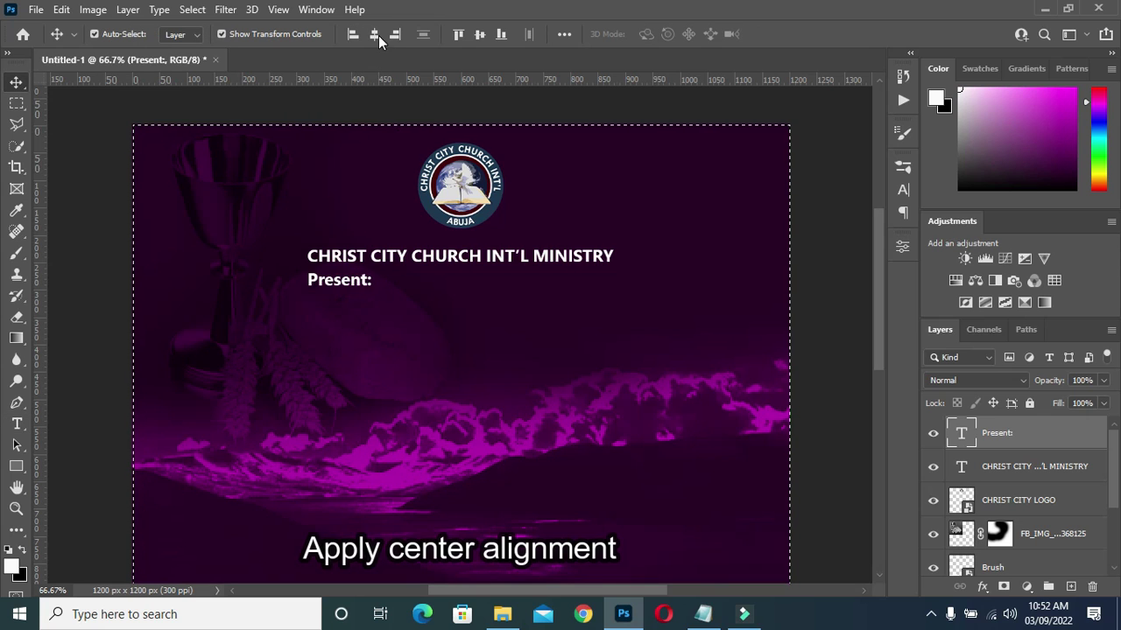
left_click(374, 35)
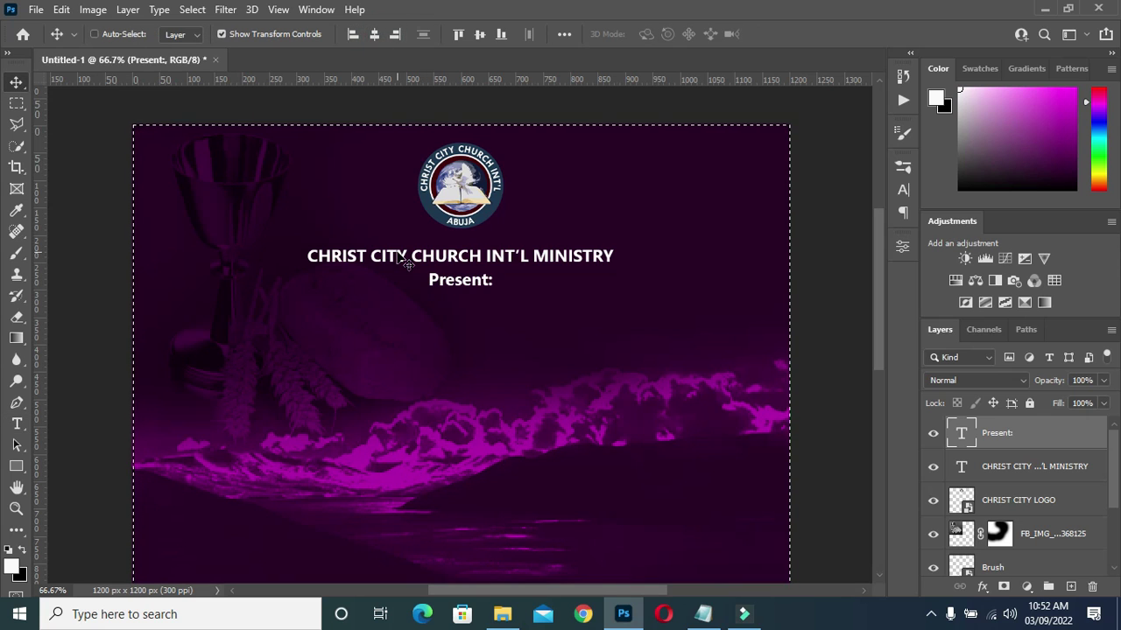
key("ctrl+d")
left_click(793, 265)
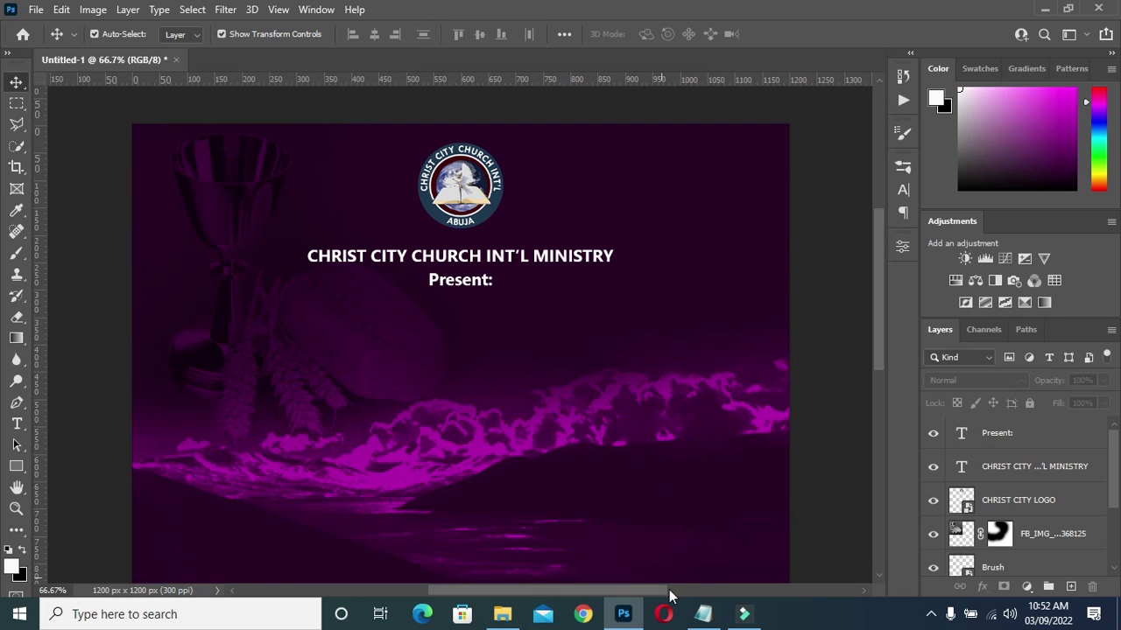
left_click(703, 614)
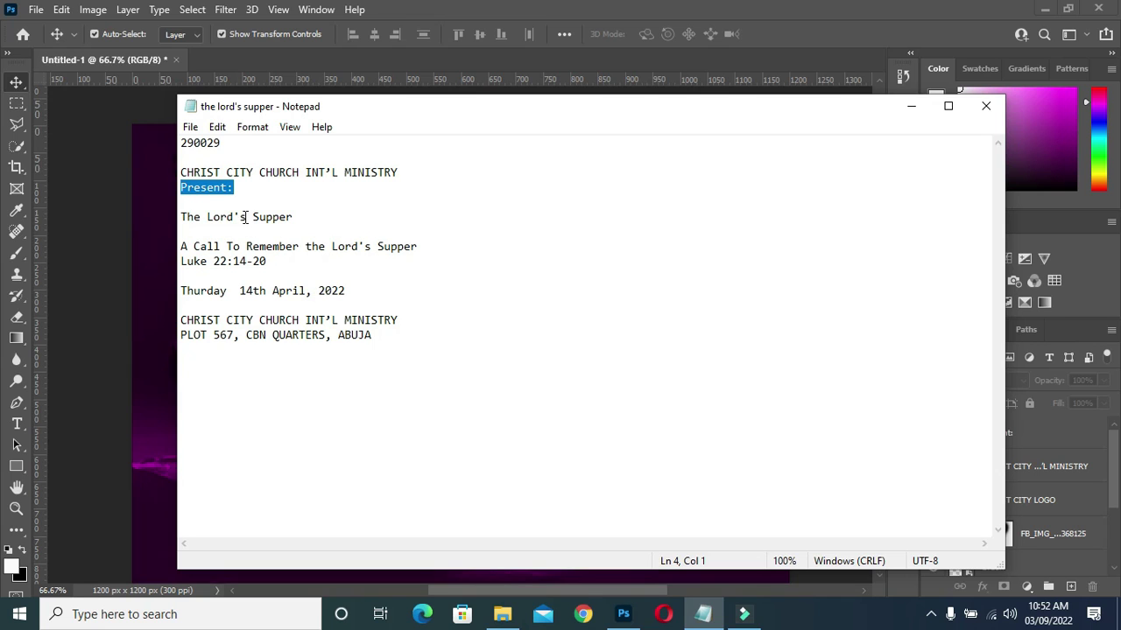
Copy 'The Lord's' from the notes and duplicate the Present: layer lower down
left_click_drag(246, 217, 185, 217)
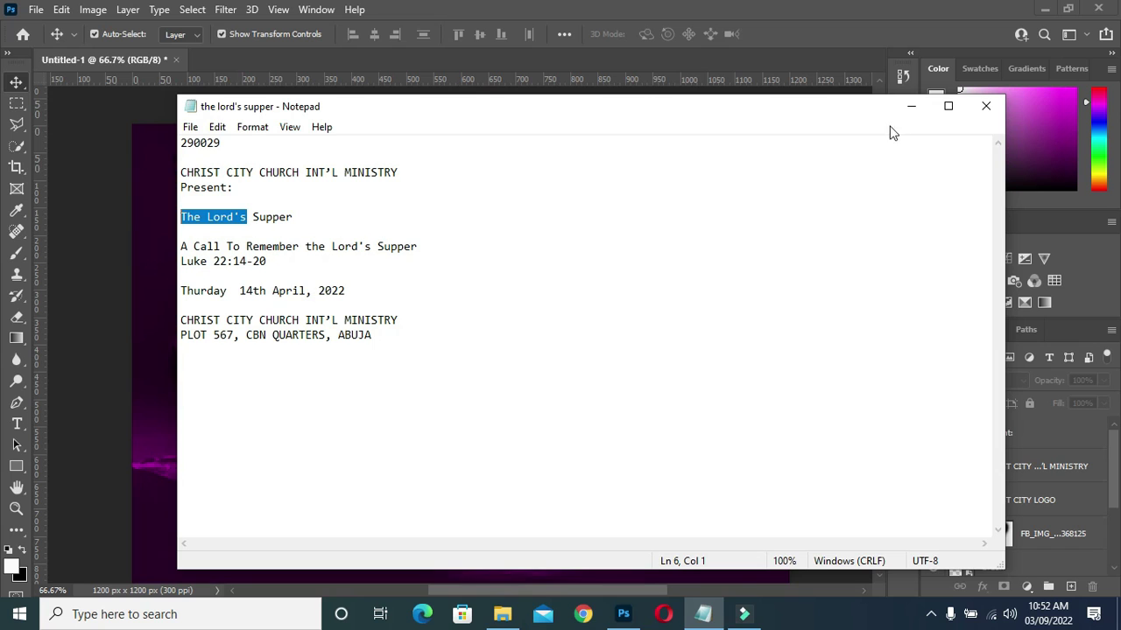
left_click(911, 108)
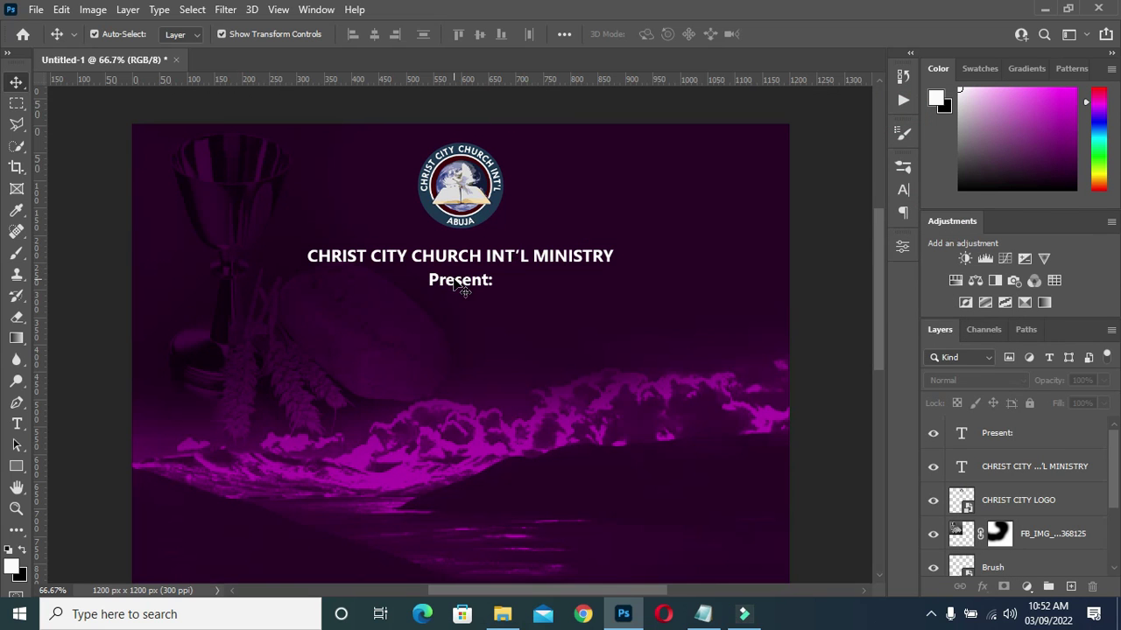
double_click(456, 281)
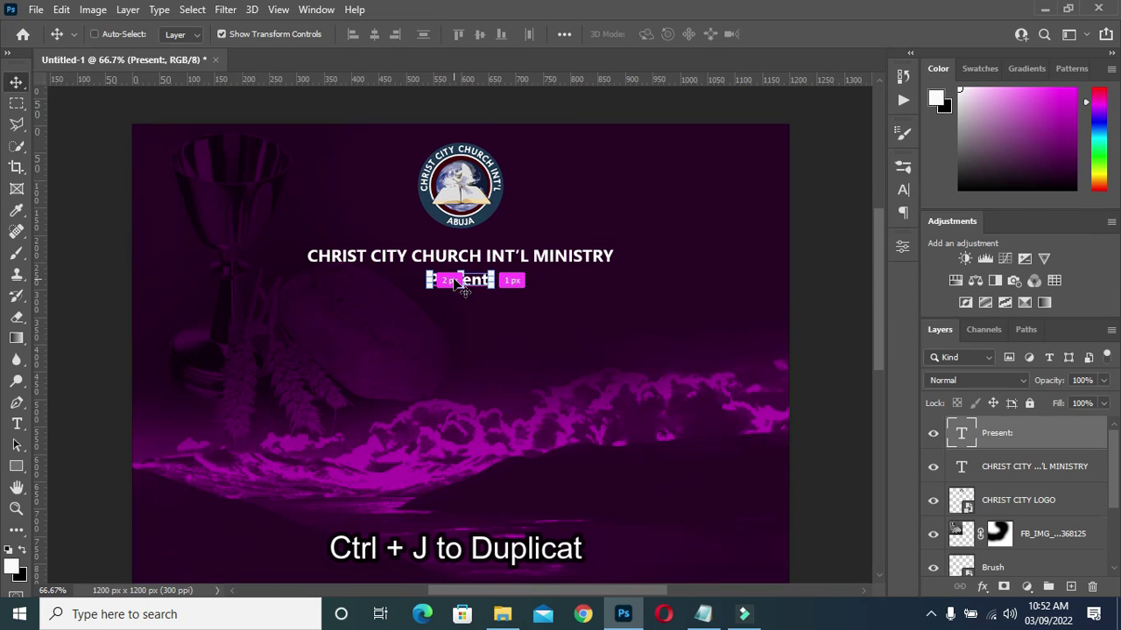
key("ctrl+j")
left_click_drag(468, 281, 467, 362)
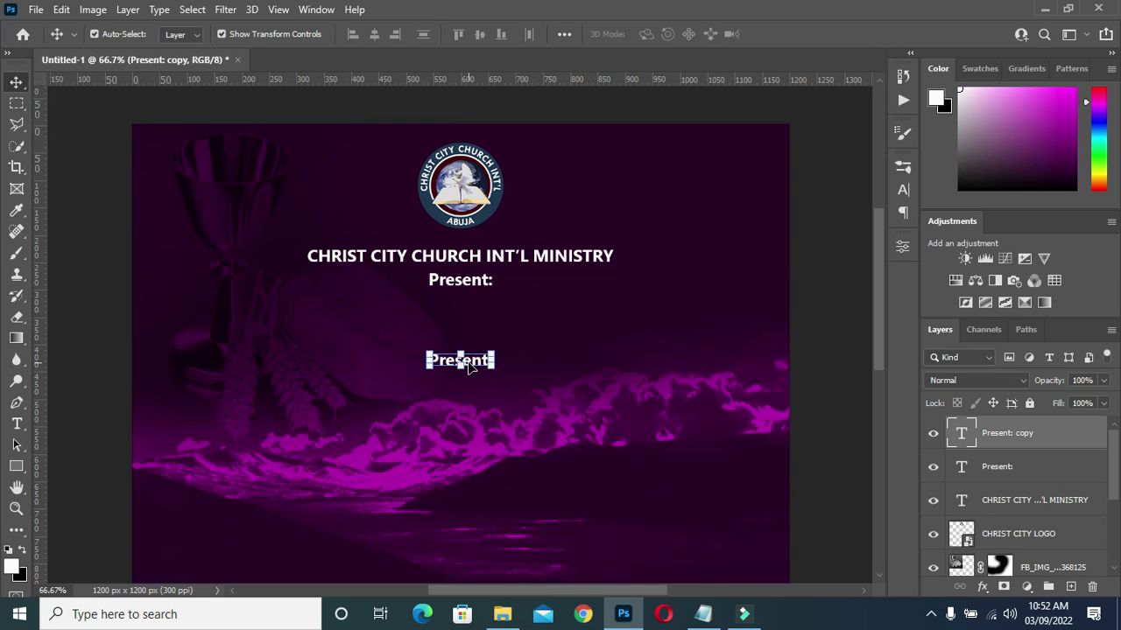
Replace the duplicated line's text with 'The Lord's' and commit it
key("t")
left_click(468, 360)
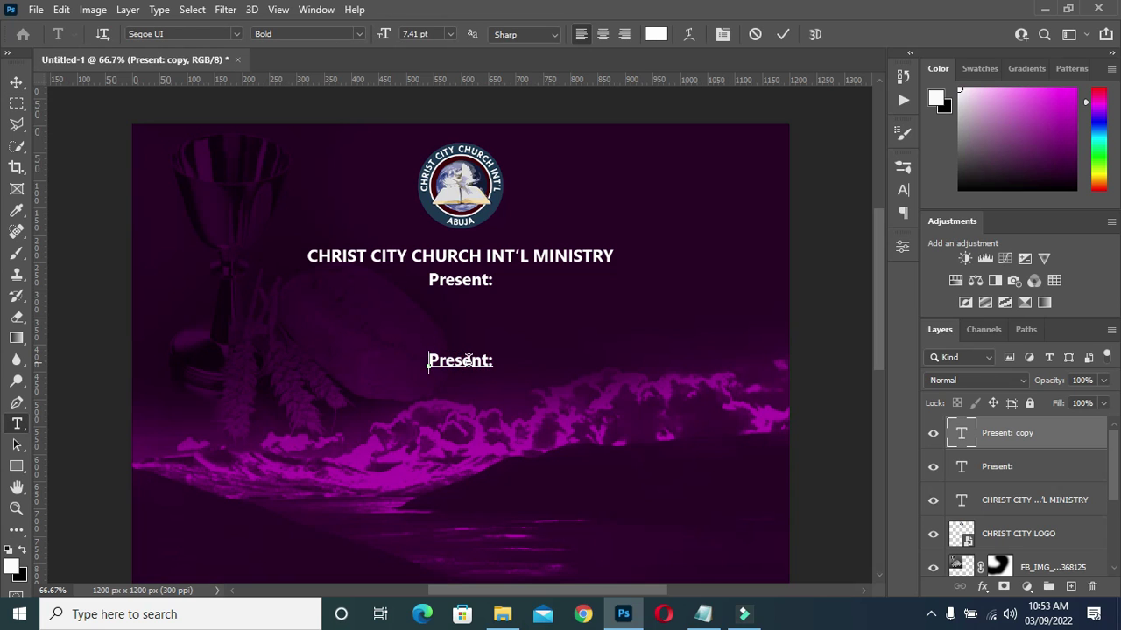
key("ctrl+a")
type("The Lord's")
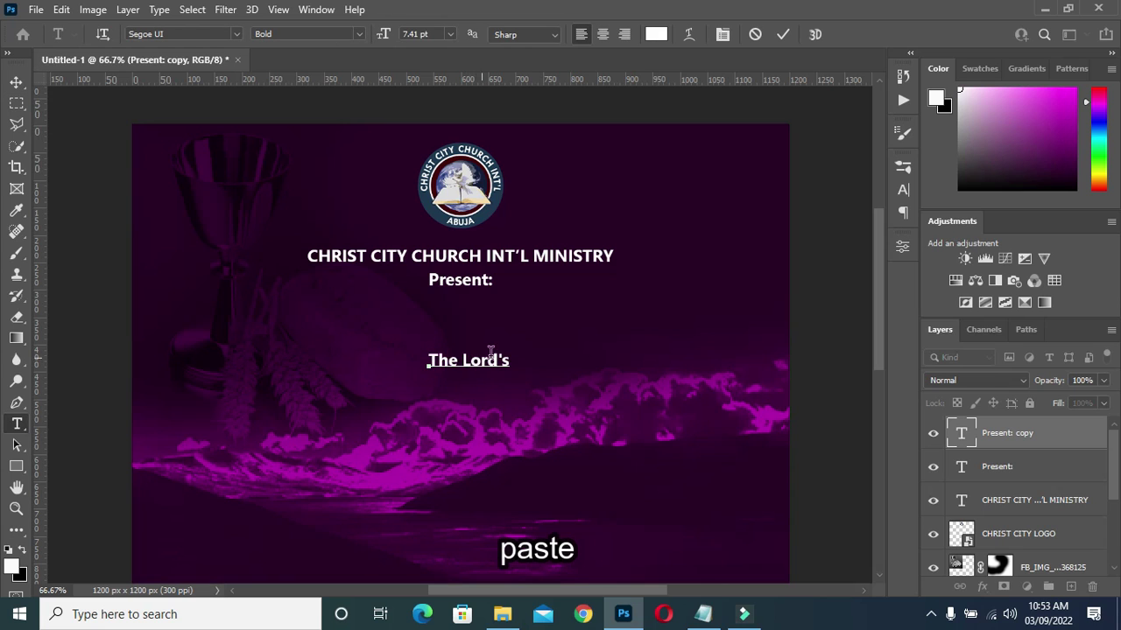
left_click(782, 35)
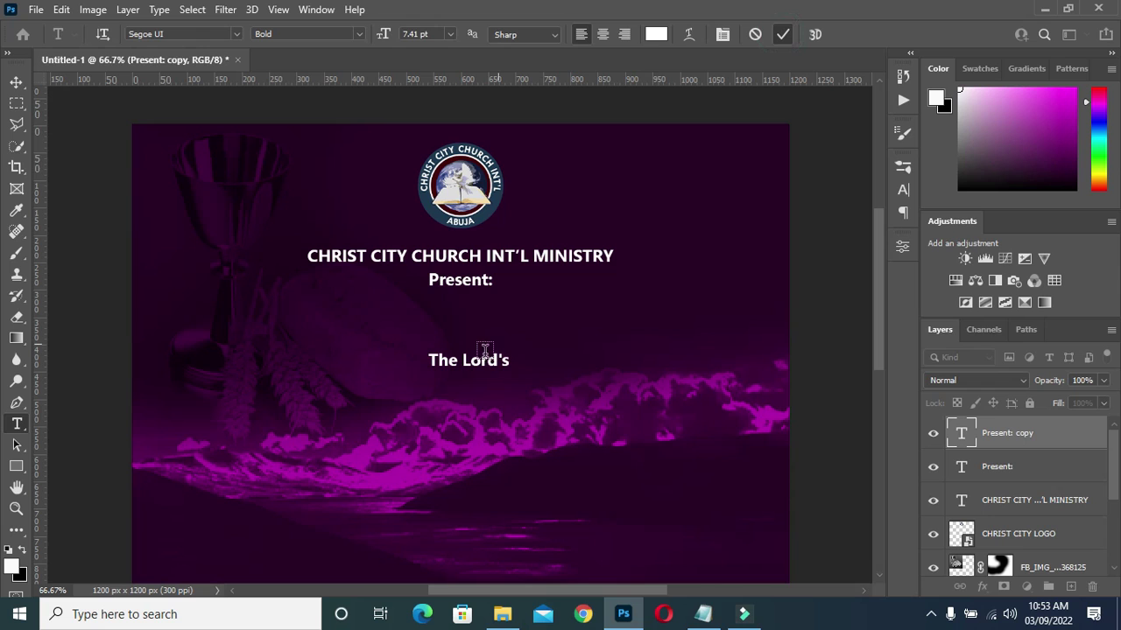
left_click(19, 83)
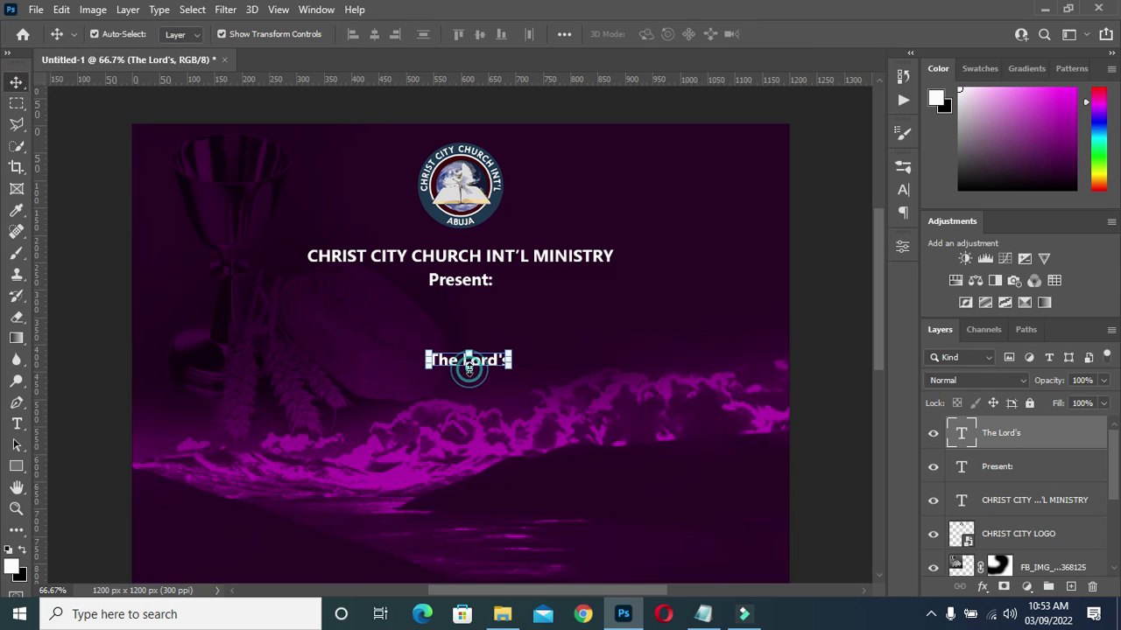
Enlarge 'The Lord's' to about 465% and set its font to Trajan Pro 3
left_click(469, 372)
left_click_drag(469, 371, 457, 446)
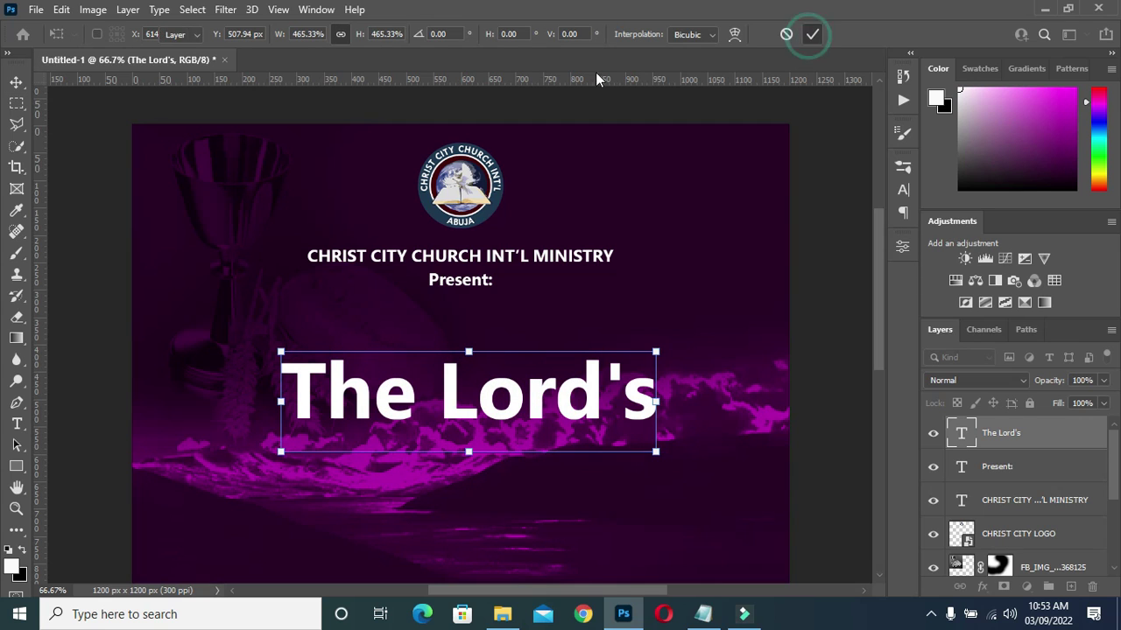
left_click(811, 35)
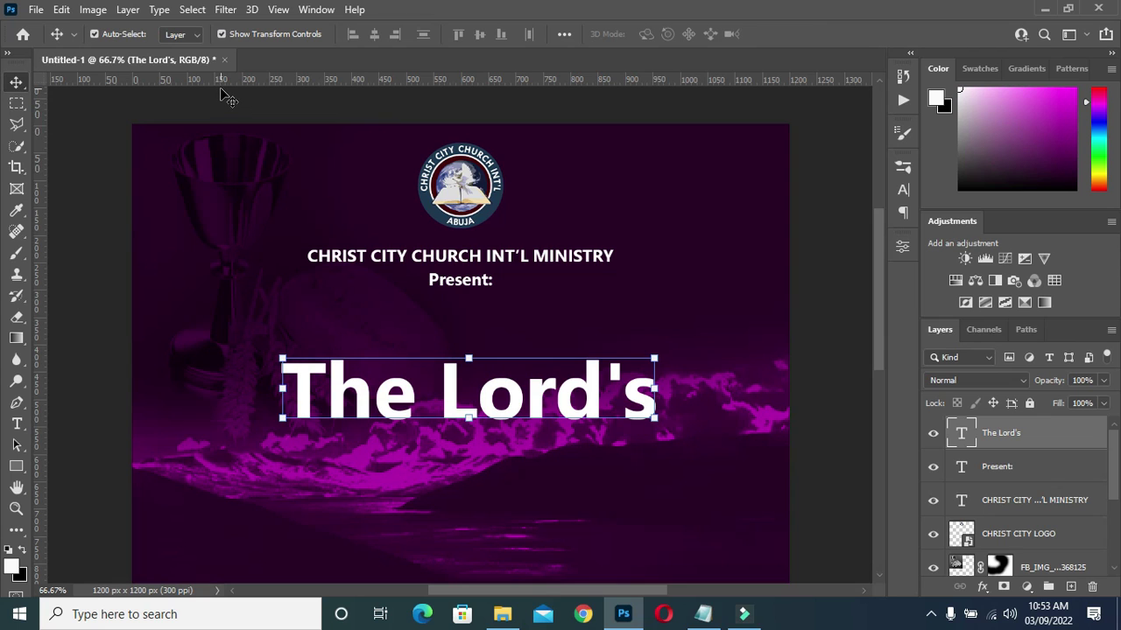
key("t")
left_click(236, 35)
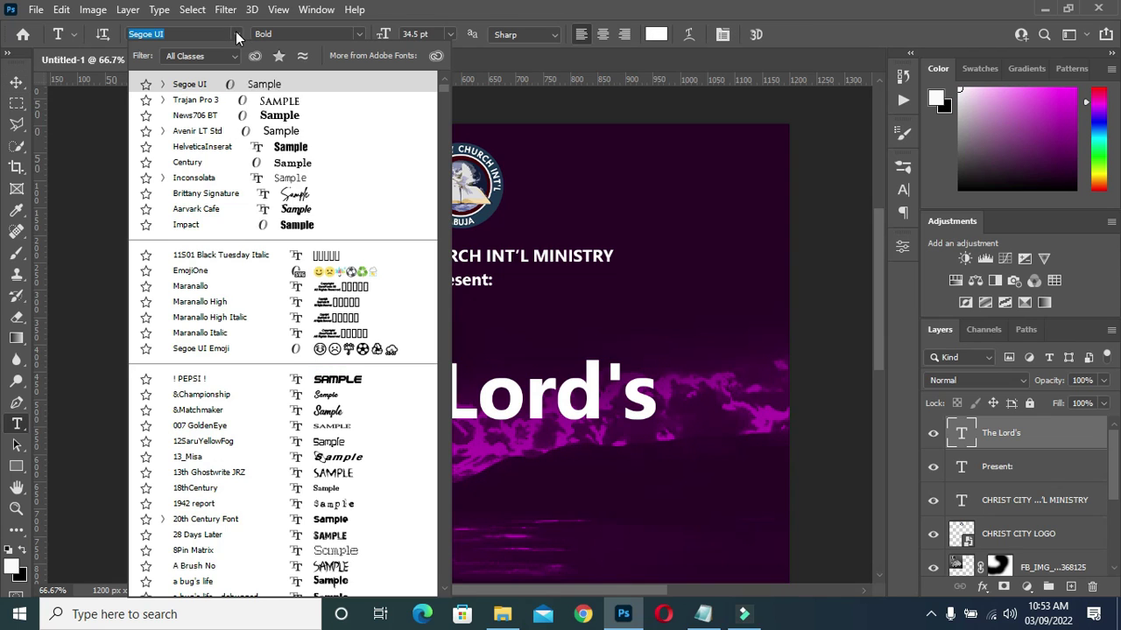
left_click(184, 102)
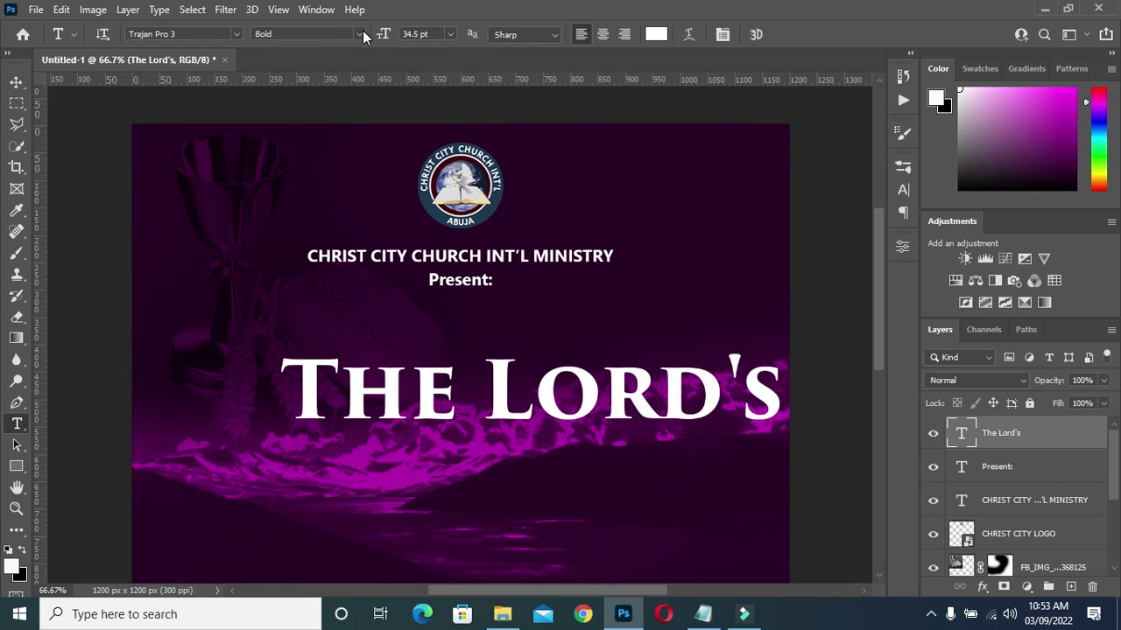
Set the tracking of 'The Lord's' to -80 and reposition it below Present:
left_click(16, 102)
left_click(15, 81)
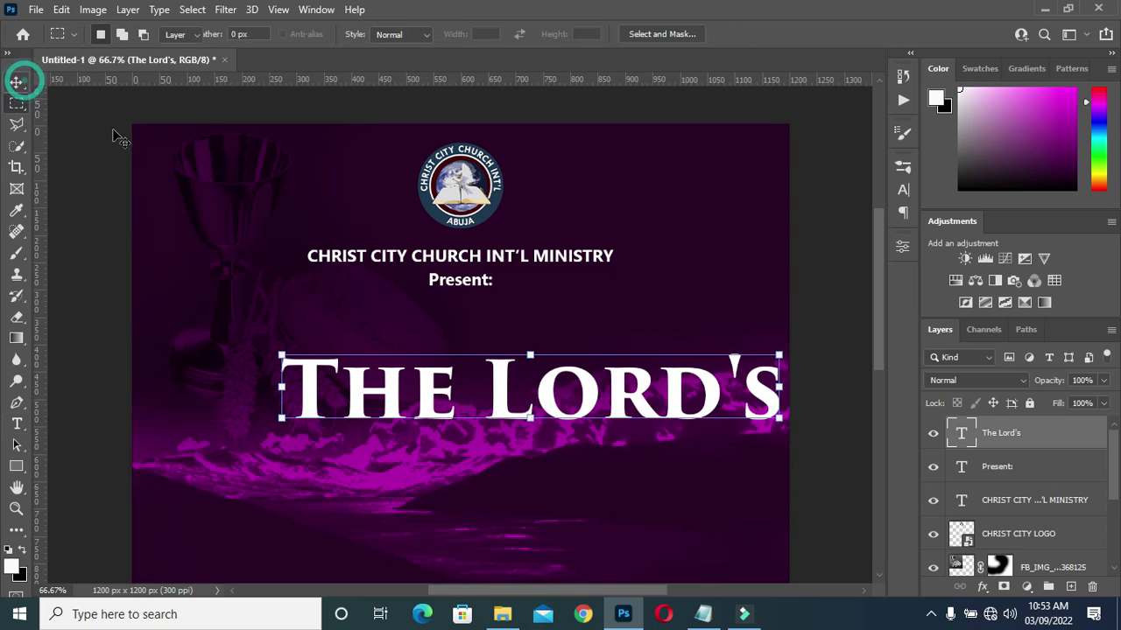
left_click_drag(505, 408, 438, 382)
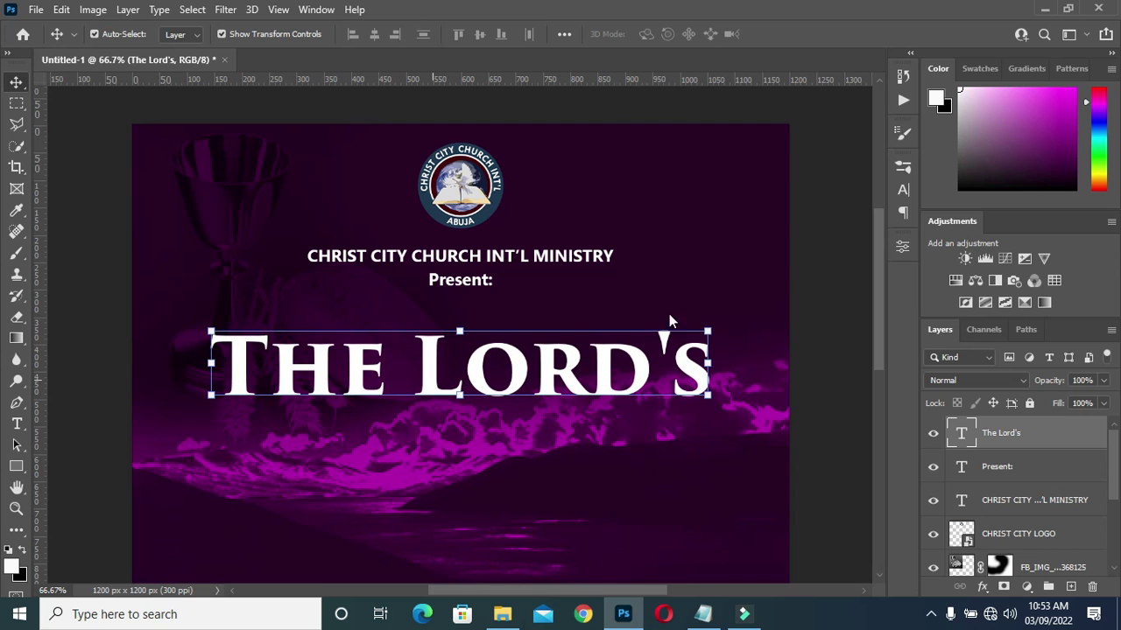
left_click(903, 192)
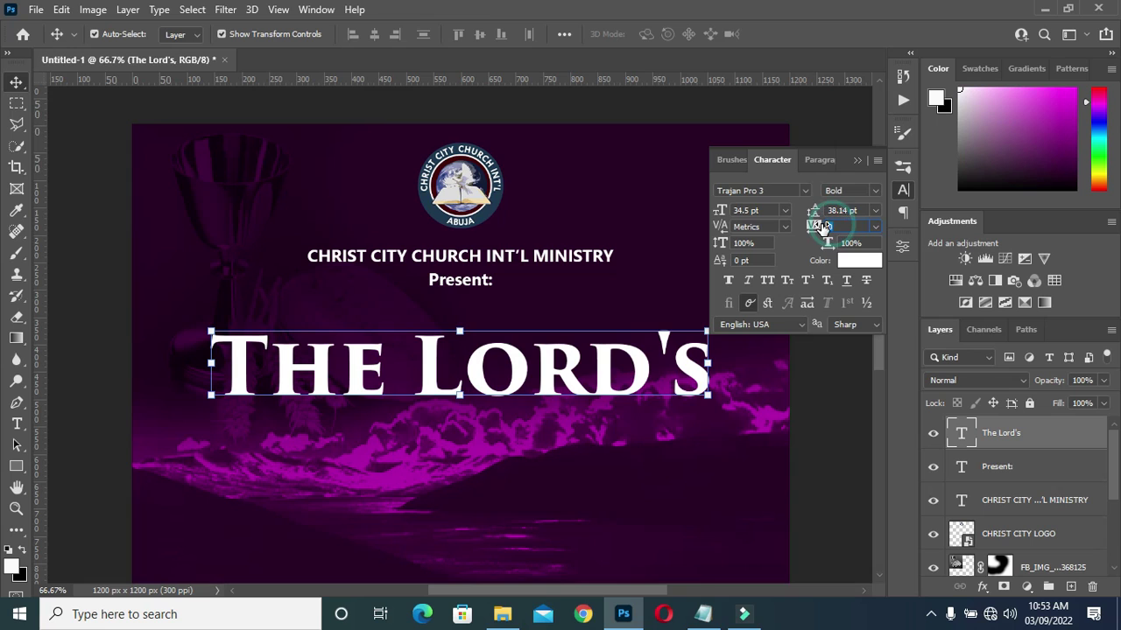
left_click(823, 227)
type("-80")
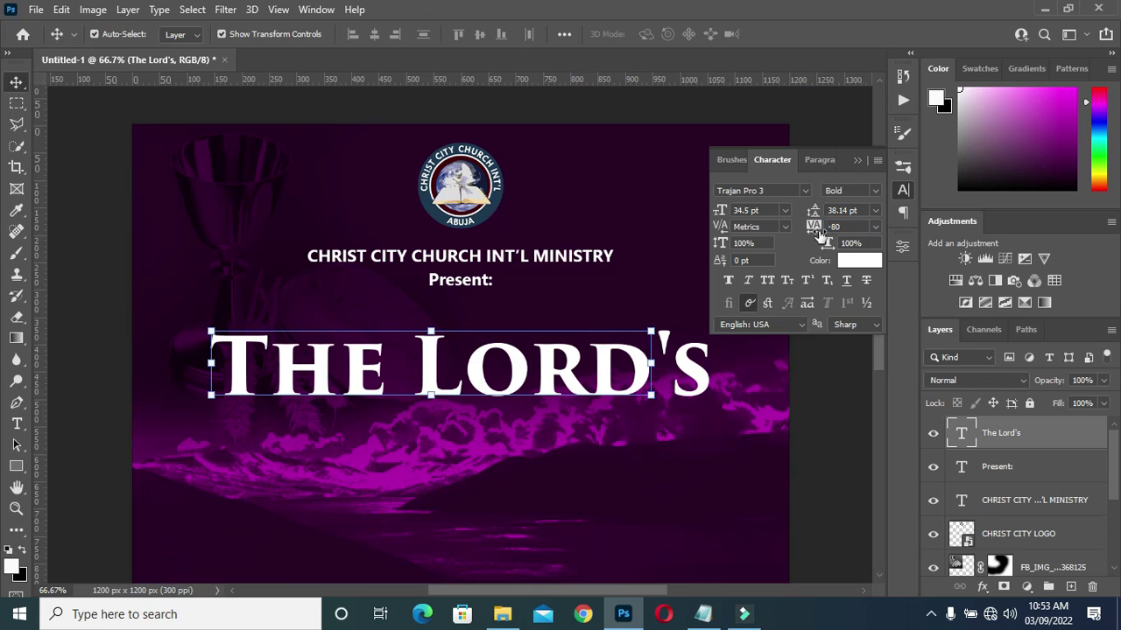
left_click(858, 160)
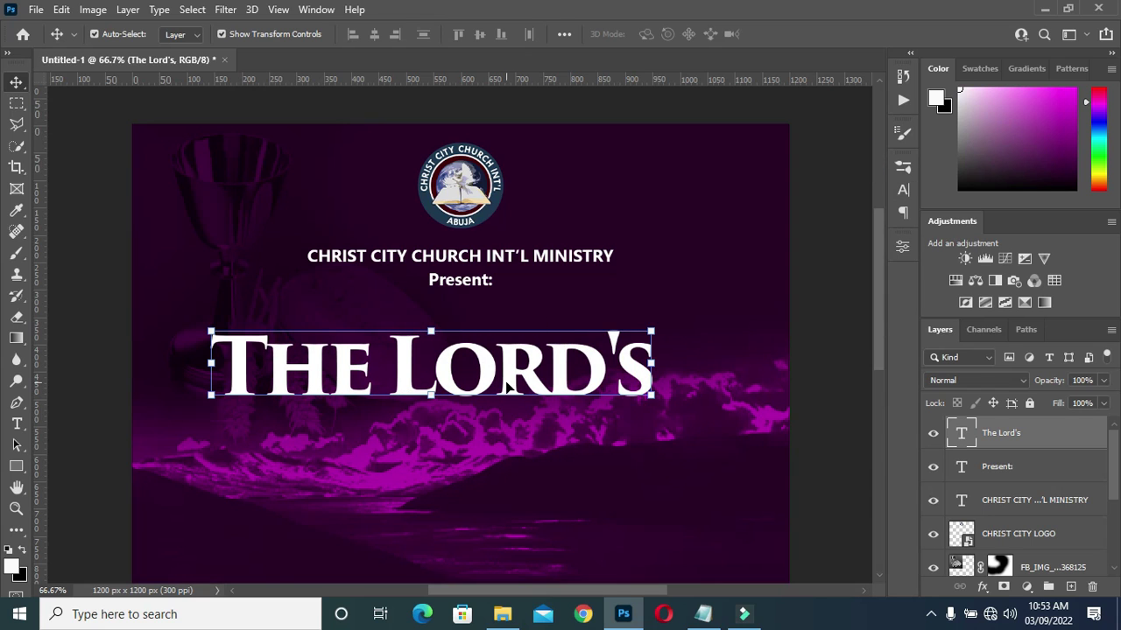
left_click_drag(505, 386, 529, 401)
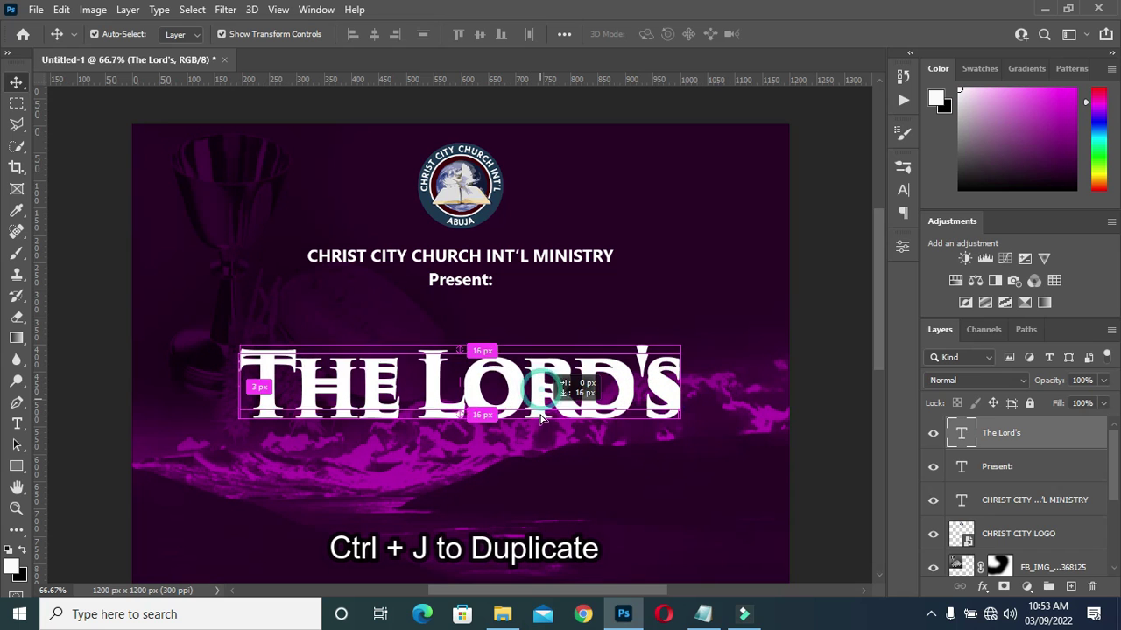
Duplicate 'The Lord's' 113 px lower and change the copy's text to 'Supper'
left_click_drag(545, 394, 540, 451)
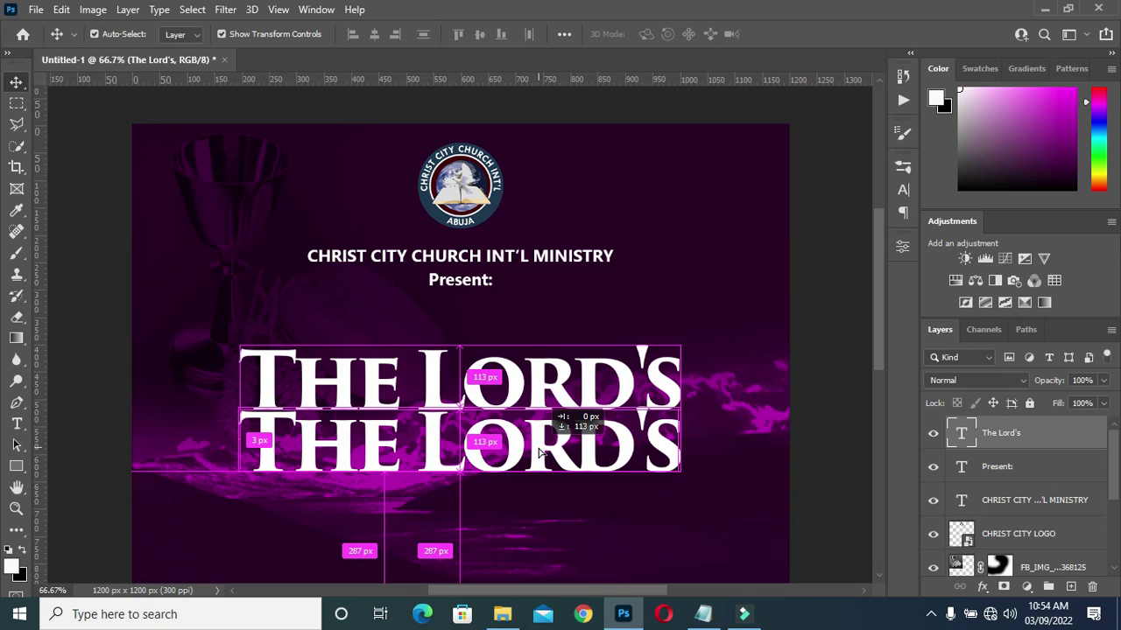
left_click_drag(541, 451, 540, 450)
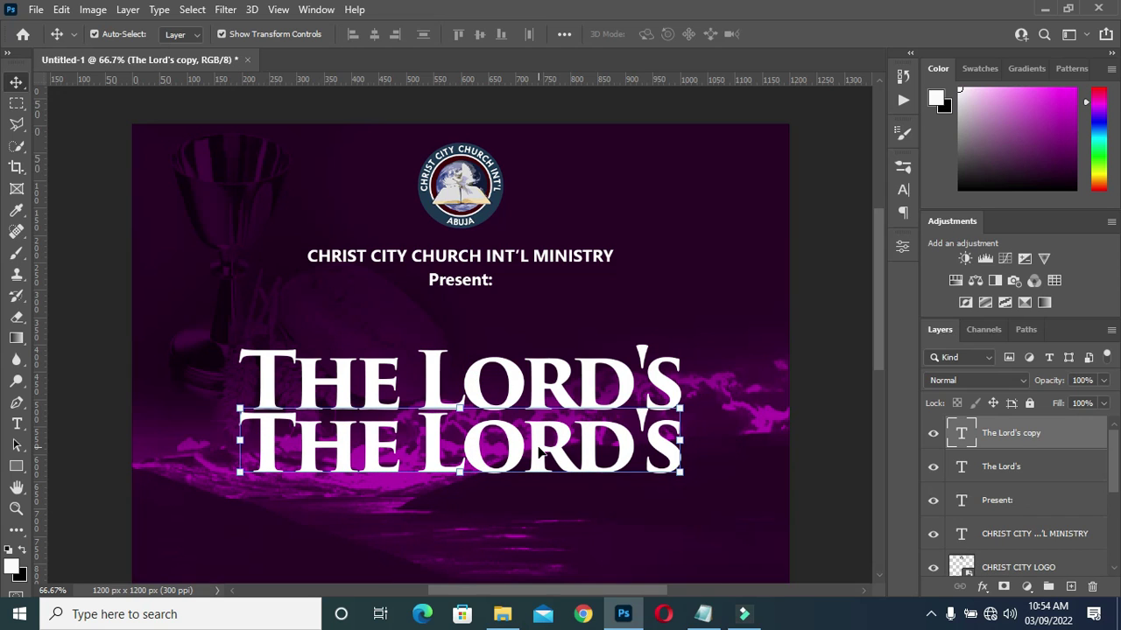
key("t")
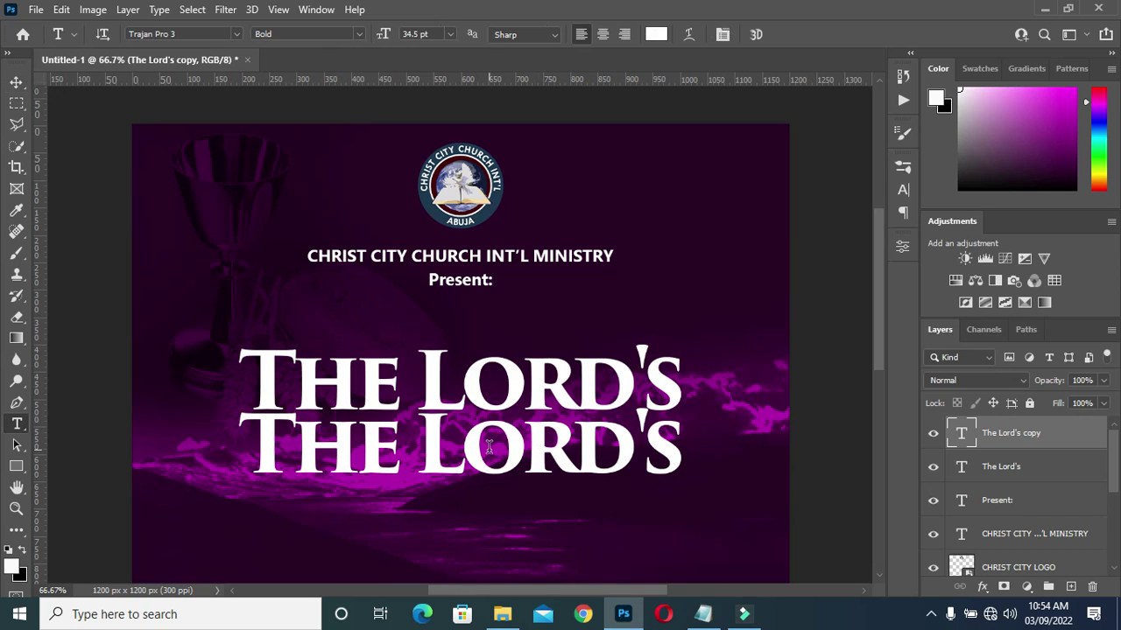
left_click(471, 448)
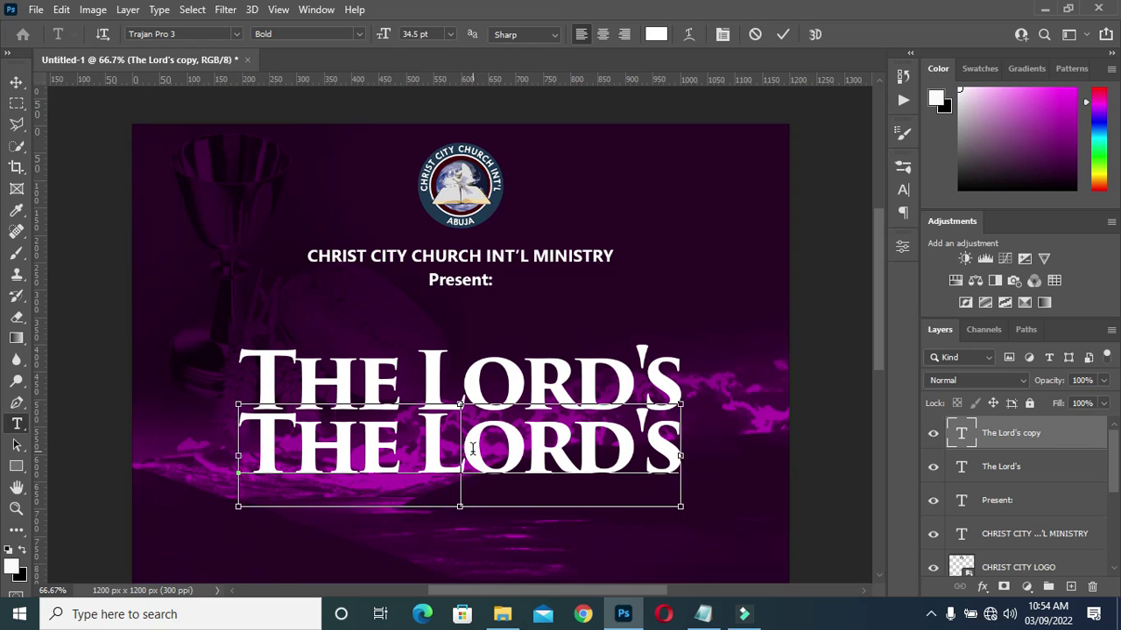
key("ctrl+a")
left_click(703, 614)
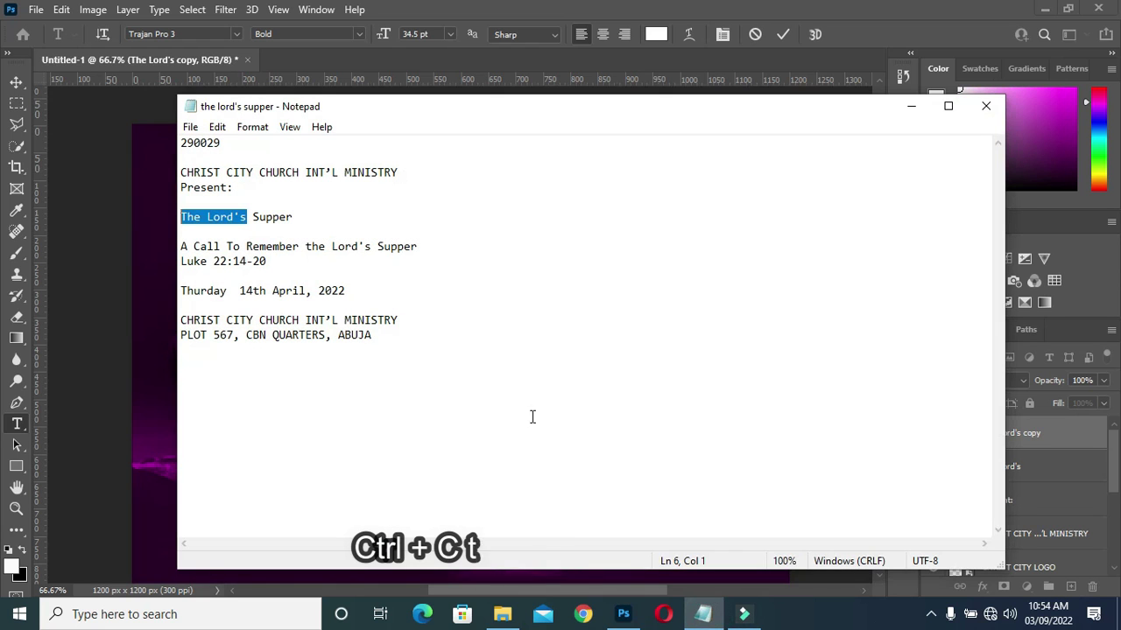
left_click_drag(254, 217, 295, 217)
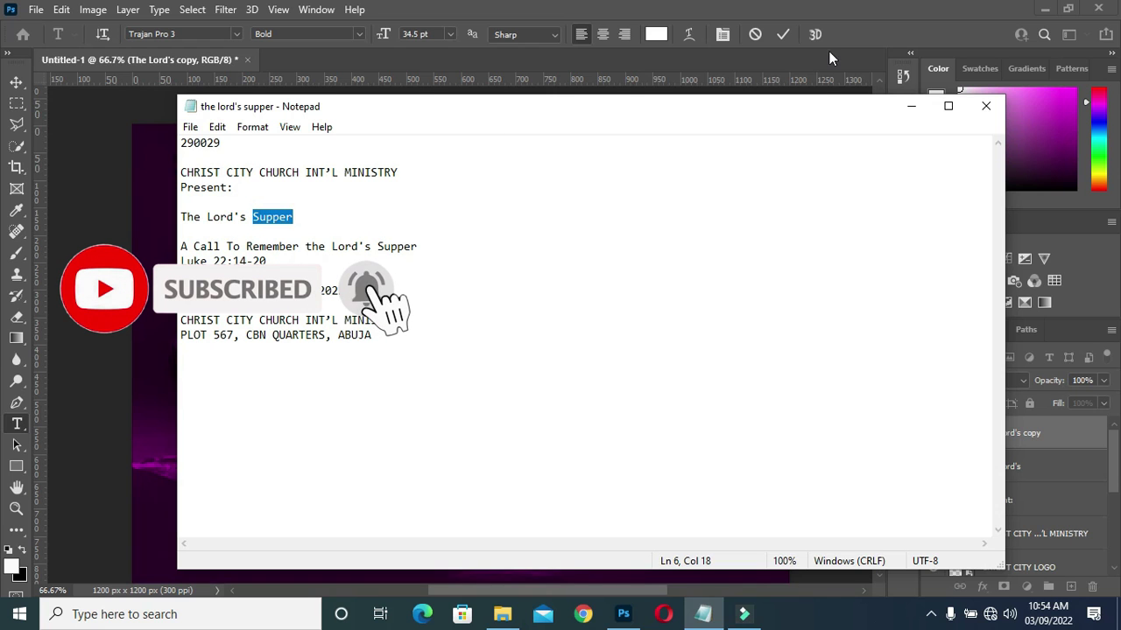
left_click(908, 112)
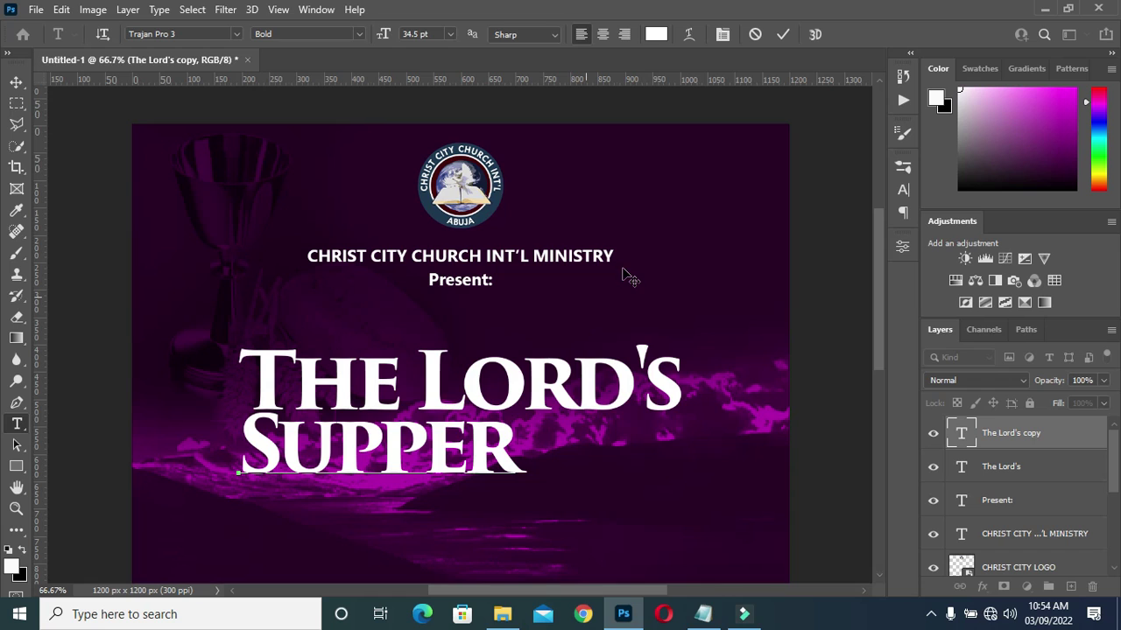
left_click(782, 34)
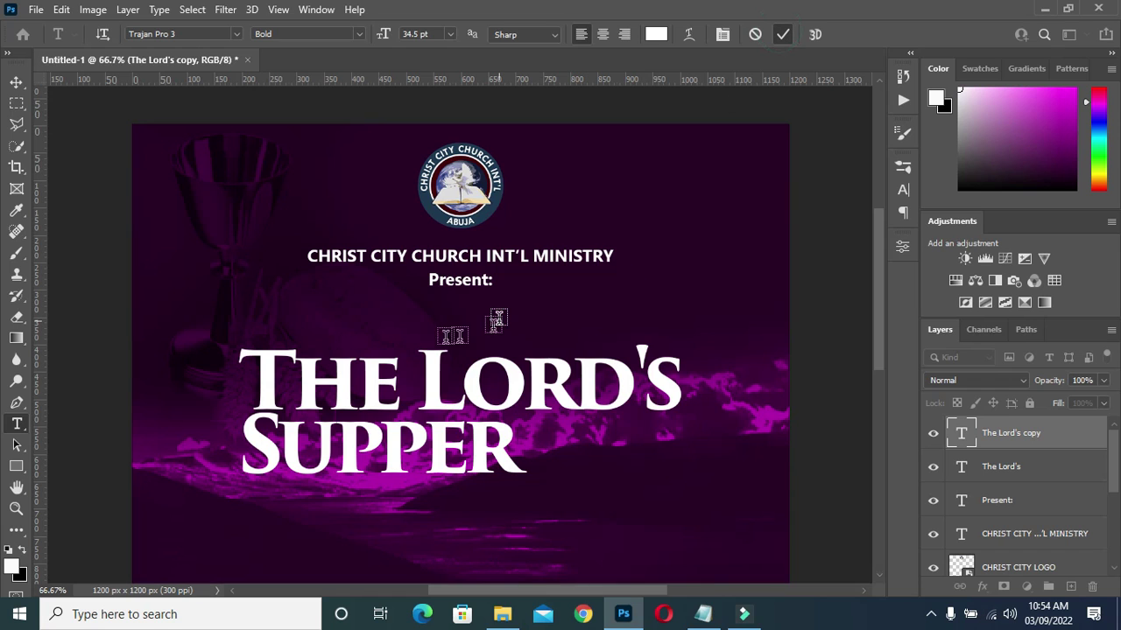
left_click(15, 83)
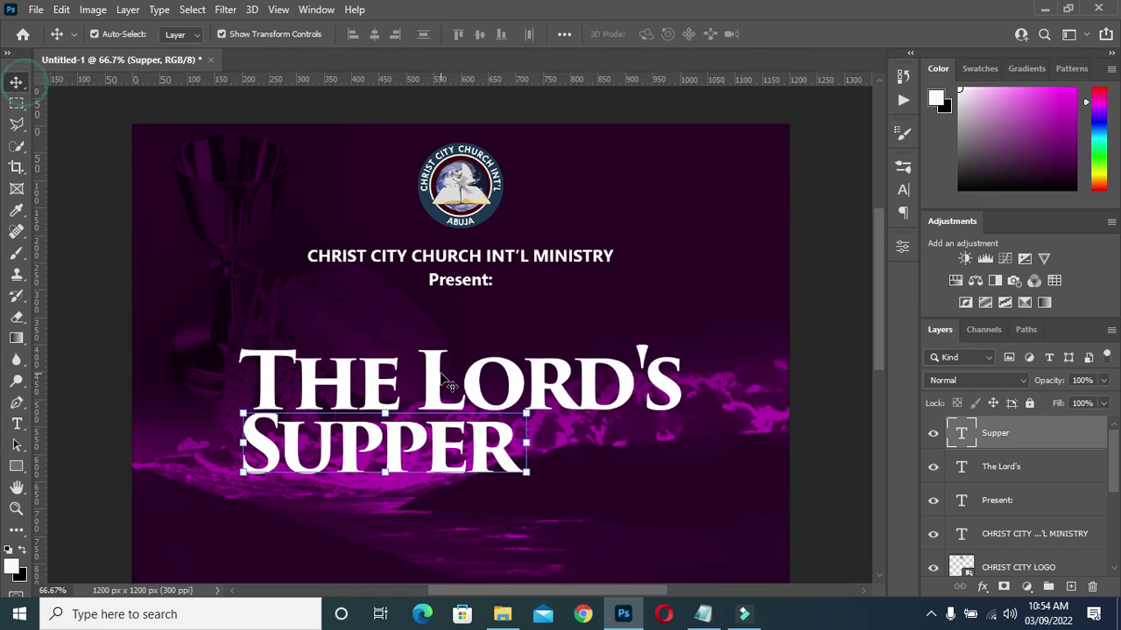
Scale SUPPER up to about 159% and move it lower under THE LORD'S
left_click(525, 444)
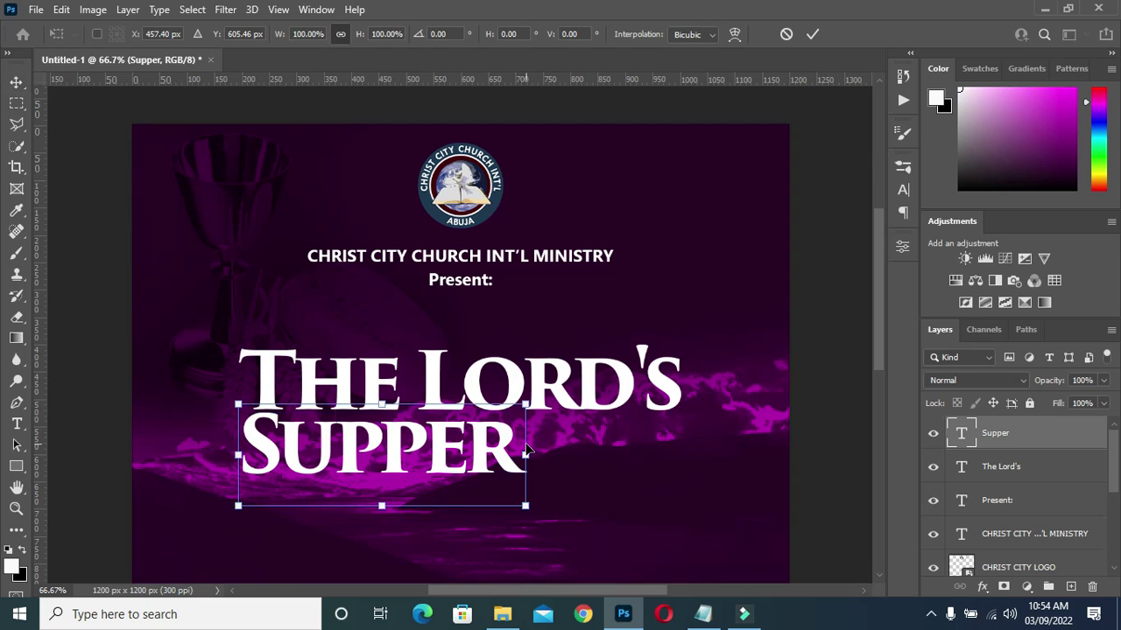
left_click_drag(526, 454, 697, 482)
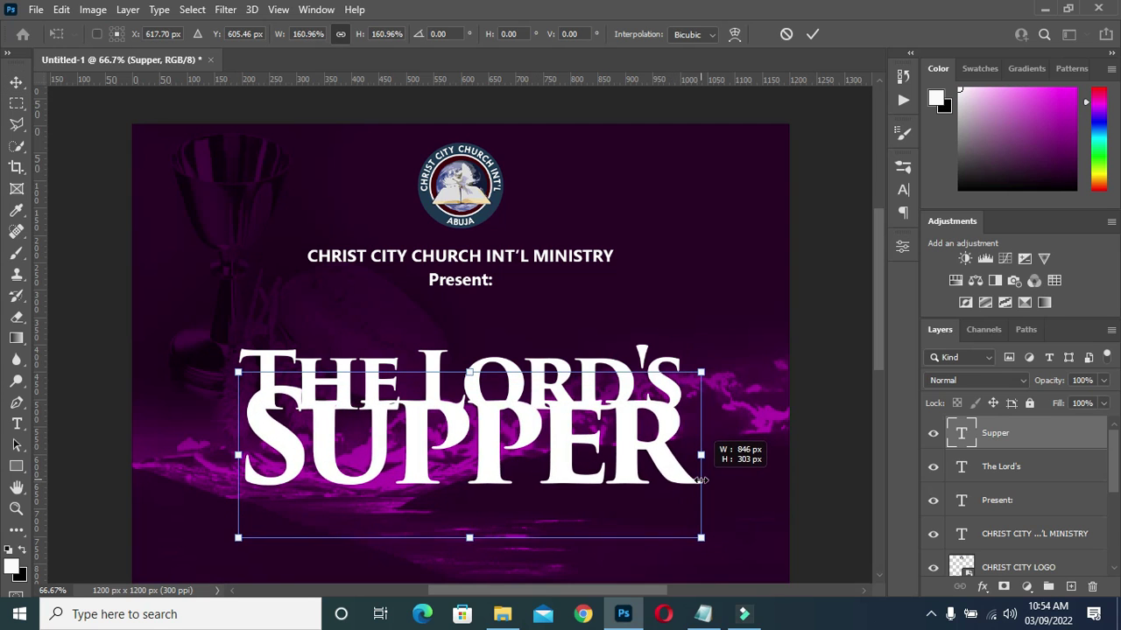
left_click_drag(697, 483, 696, 481)
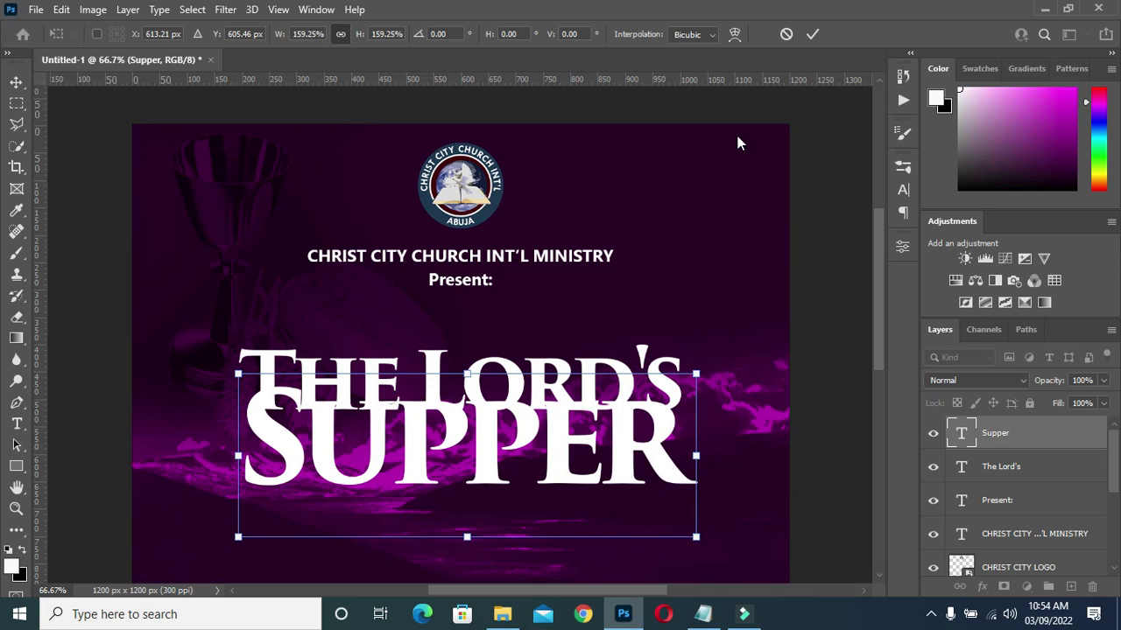
left_click(811, 33)
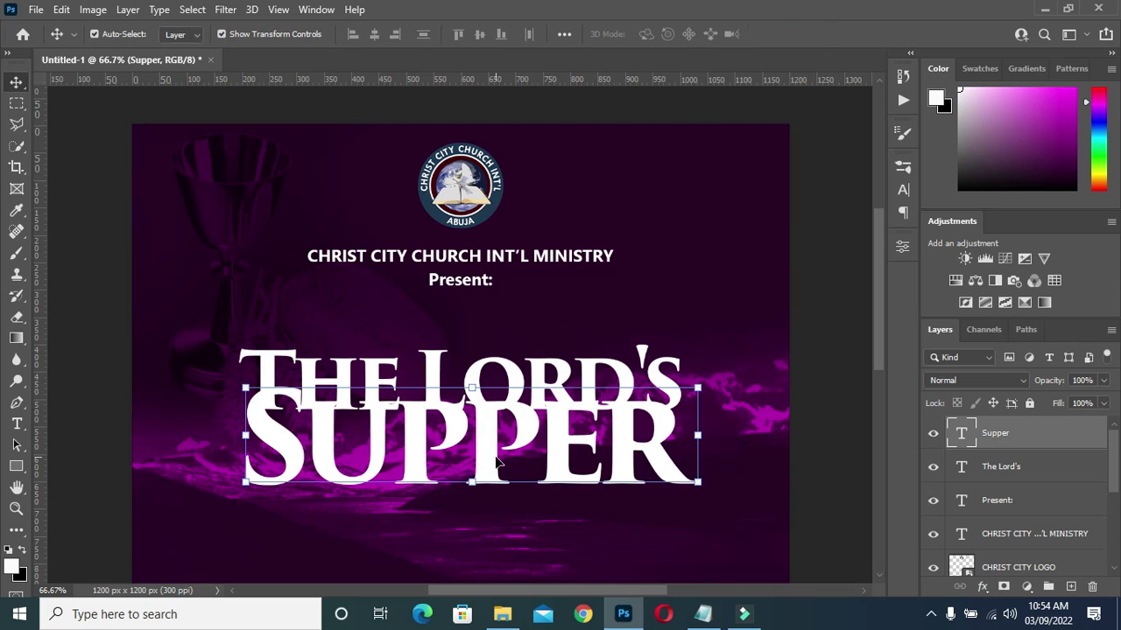
left_click_drag(492, 466, 490, 493)
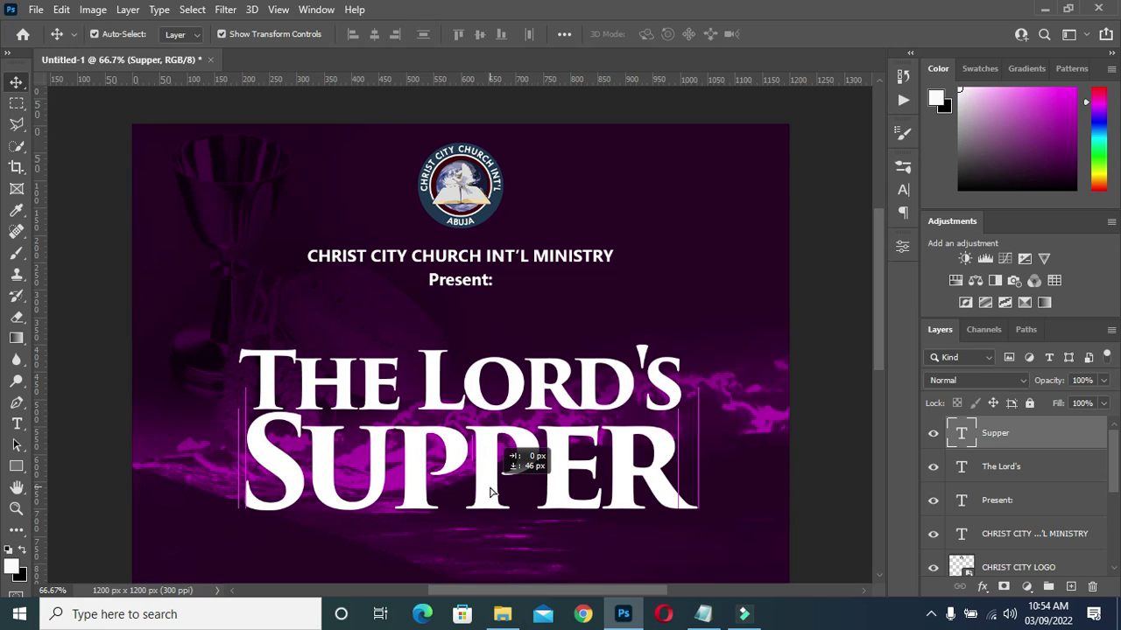
left_click_drag(490, 493, 490, 493)
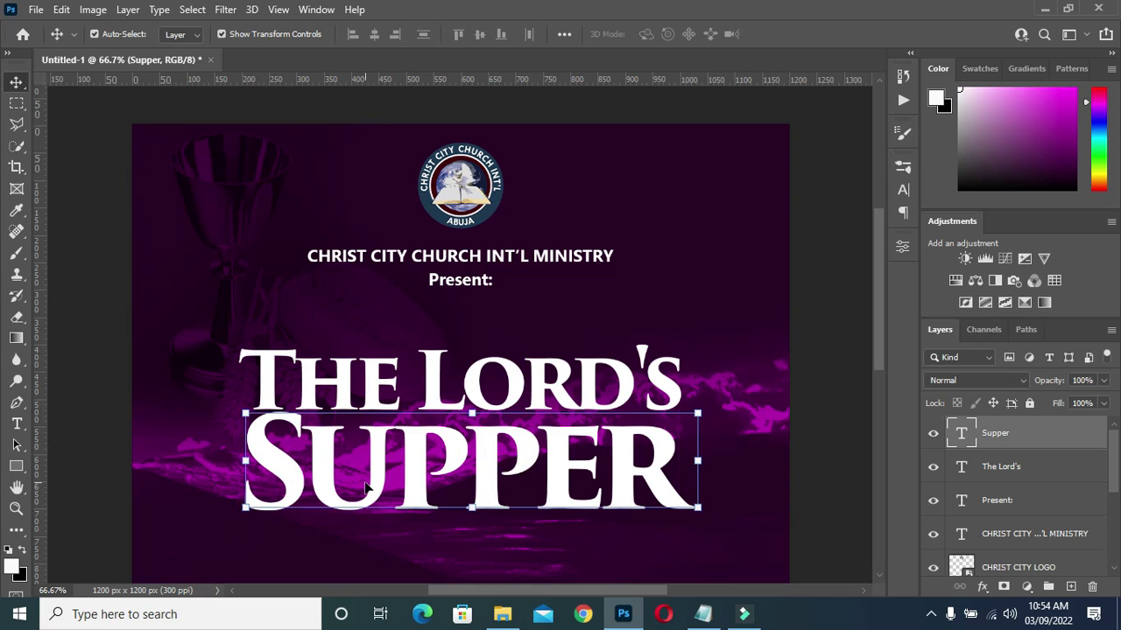
Widen SUPPER slightly and centre it horizontally on the canvas
left_click_drag(247, 461, 232, 464)
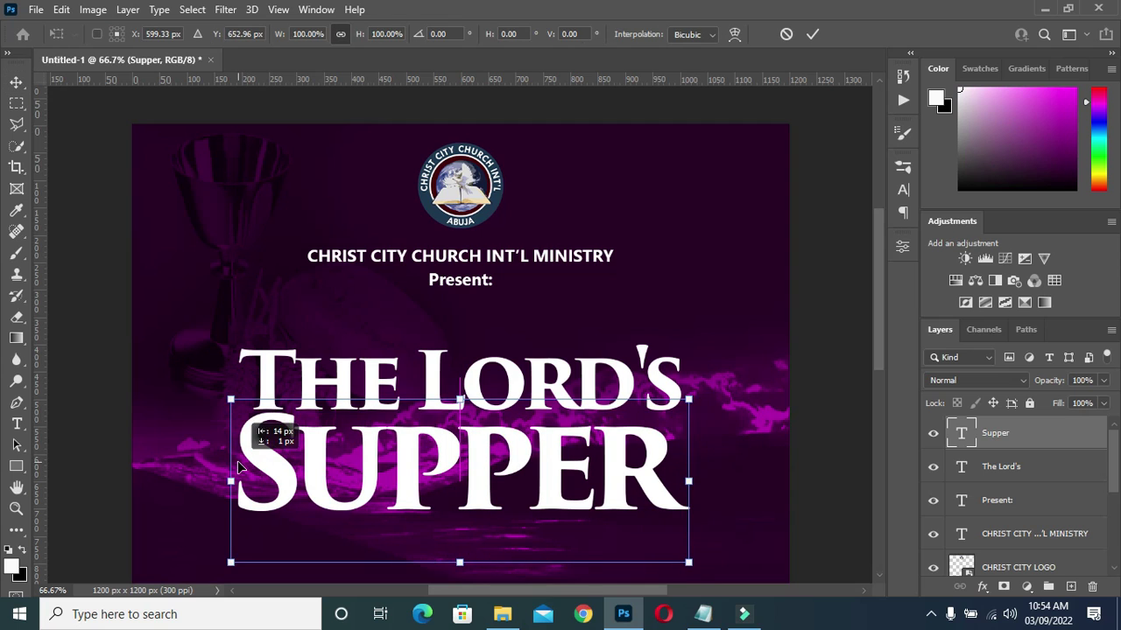
left_click_drag(691, 483, 697, 483)
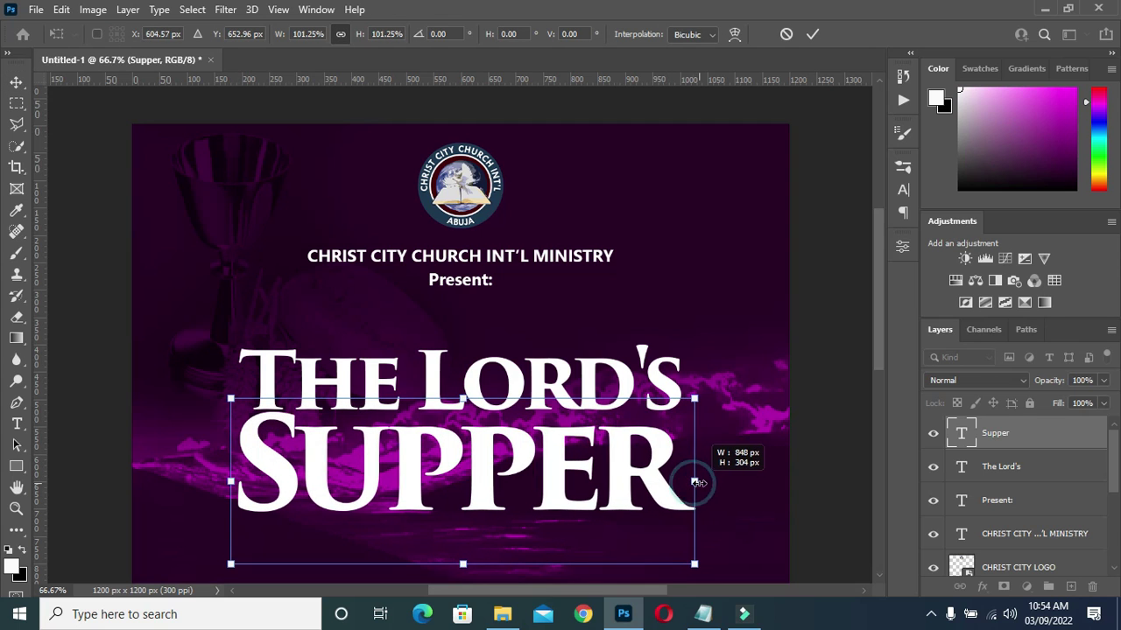
left_click(812, 34)
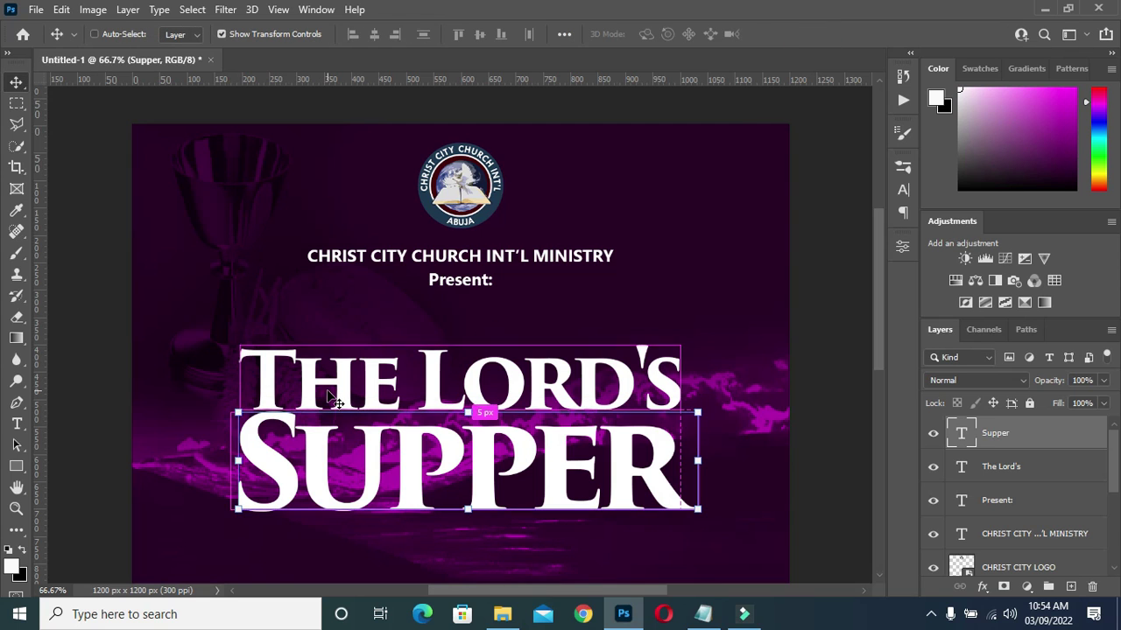
key("ctrl+a")
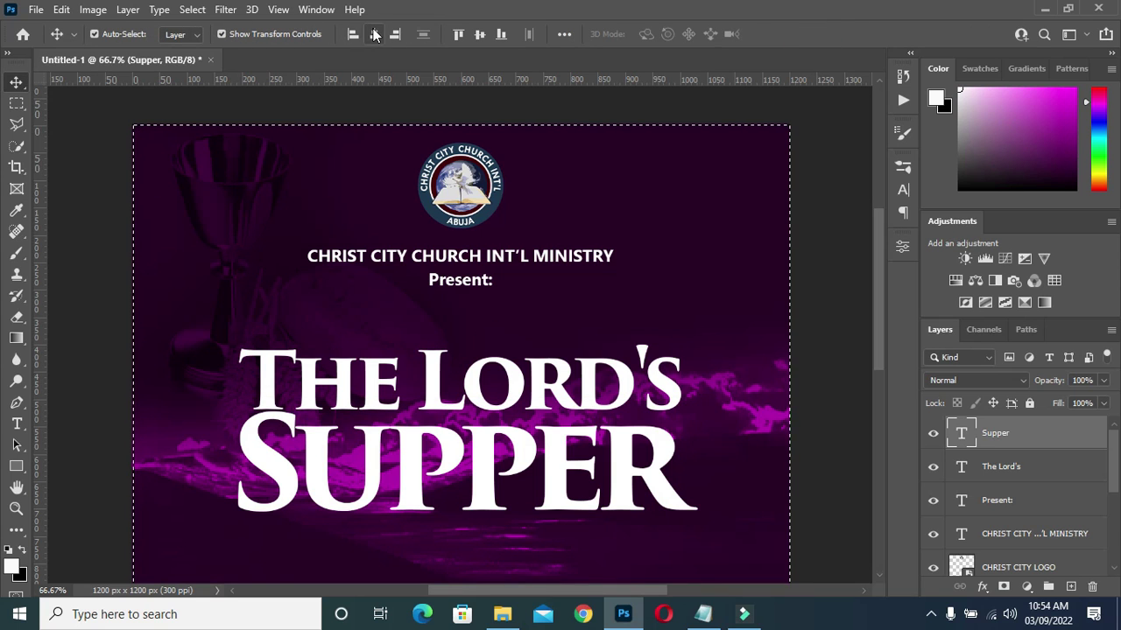
left_click(374, 33)
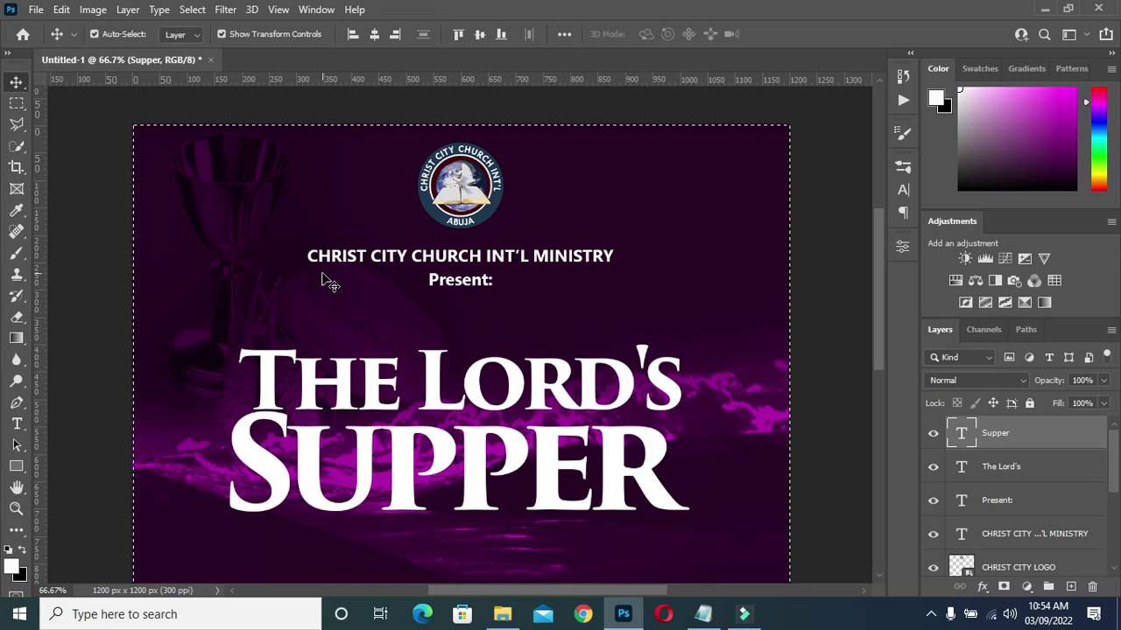
key("ctrl+d")
left_click(432, 383)
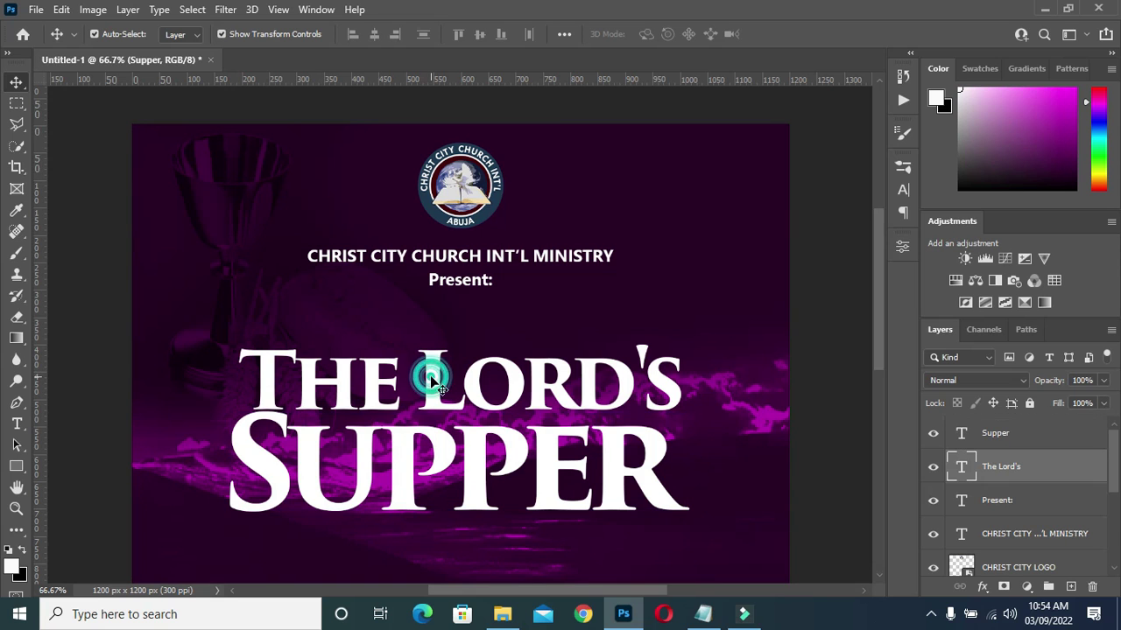
Shift THE LORD'S right and shrink it to about 88% above SUPPER
left_click_drag(435, 378, 469, 396)
key("Right")
key("Right")
key("Right")
key("Right")
key("Right")
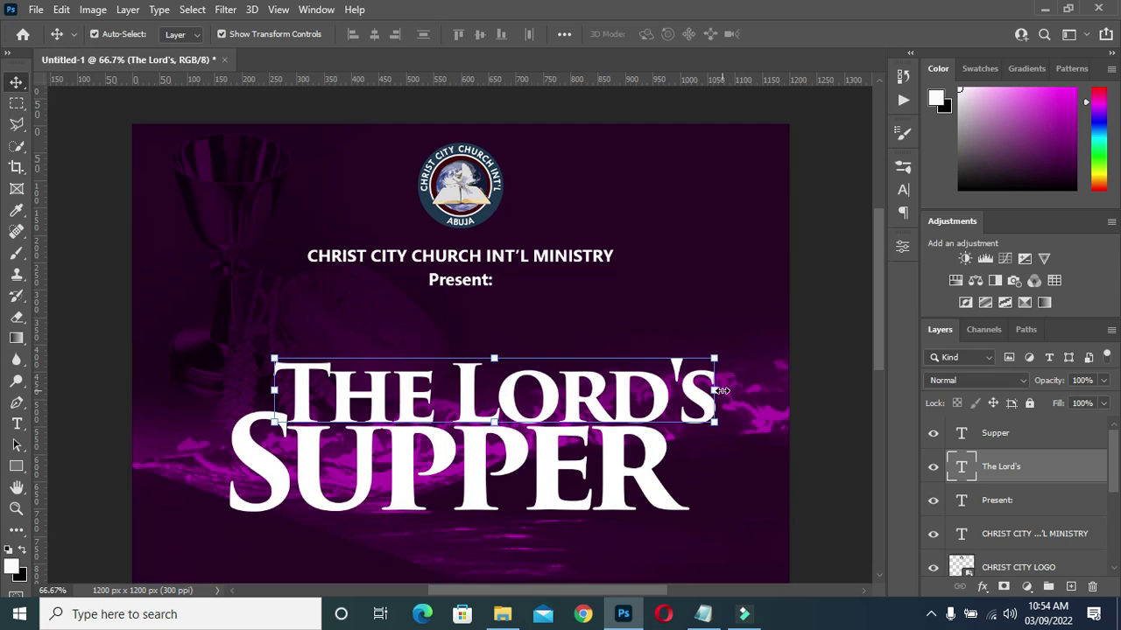
left_click(716, 389)
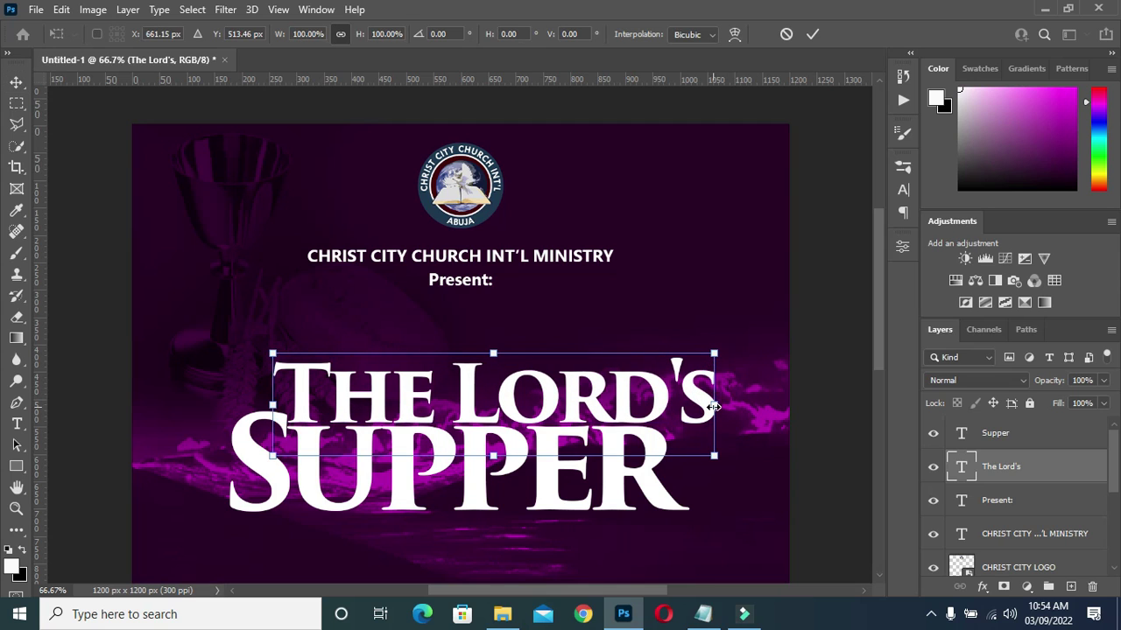
left_click_drag(713, 407, 655, 409)
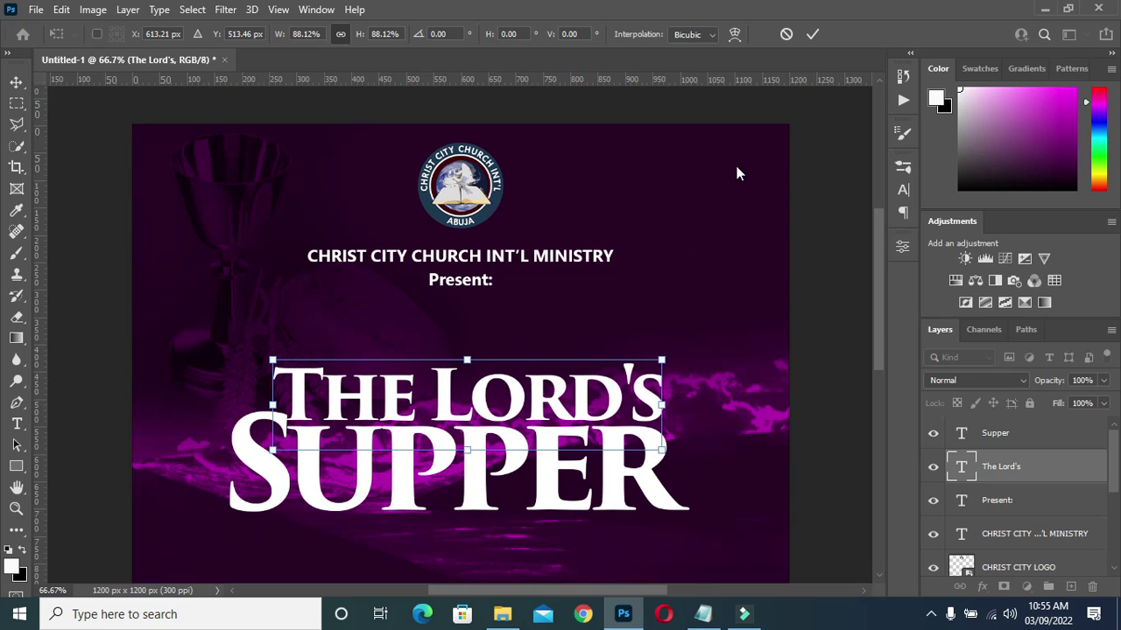
left_click(812, 34)
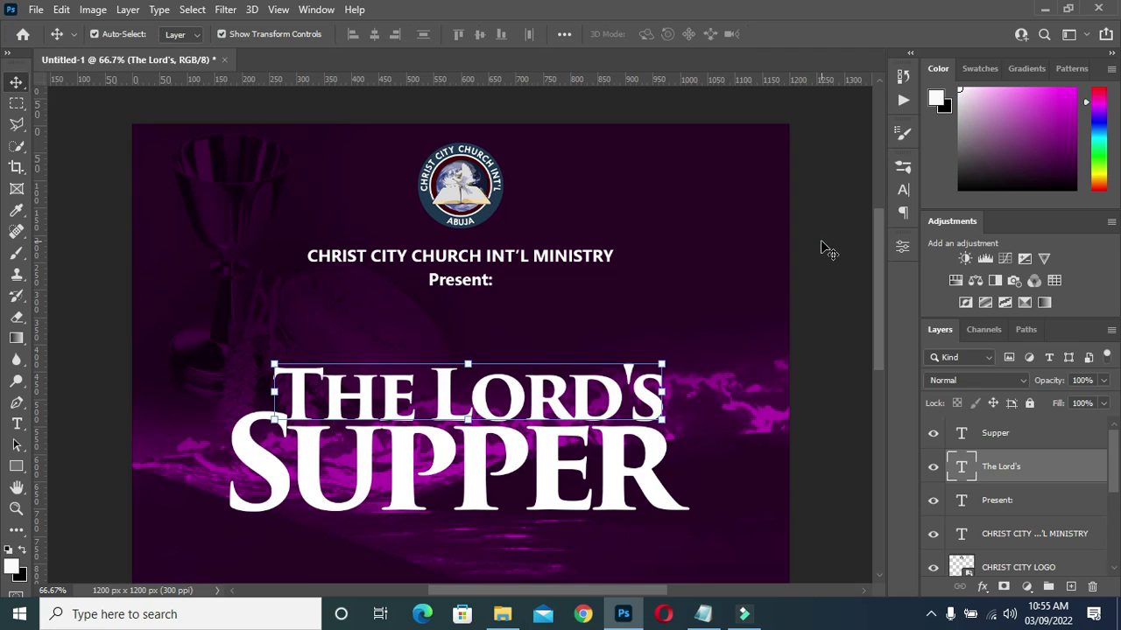
left_click_drag(877, 313, 873, 348)
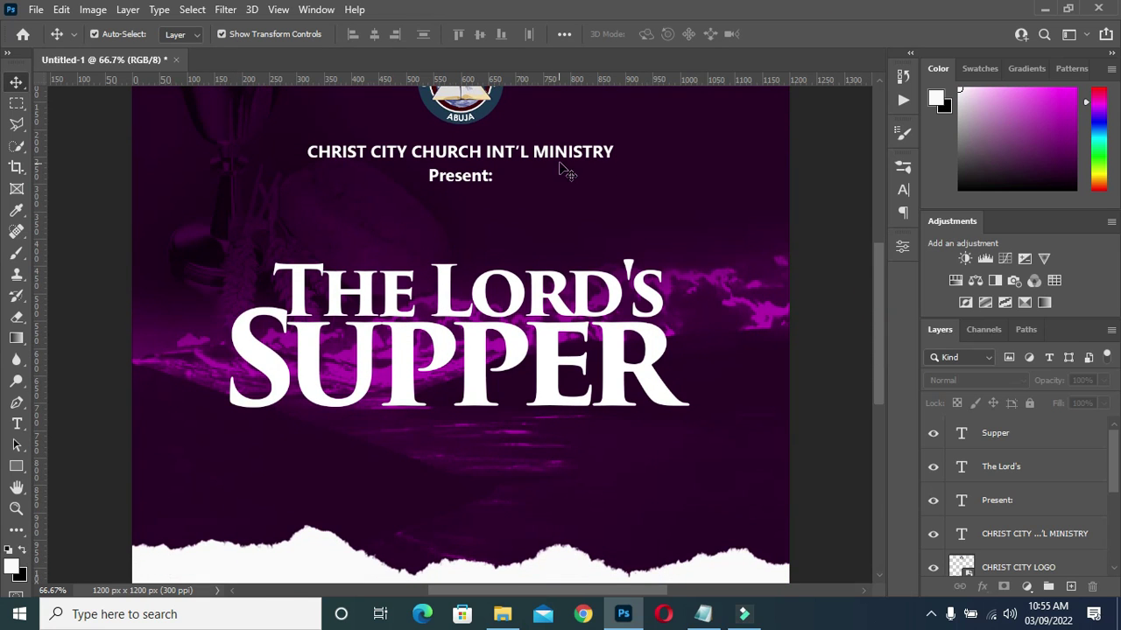
Duplicate the church name line below SUPPER and change it to 'A Call To Remember the Lord's Supper'
left_click(566, 160)
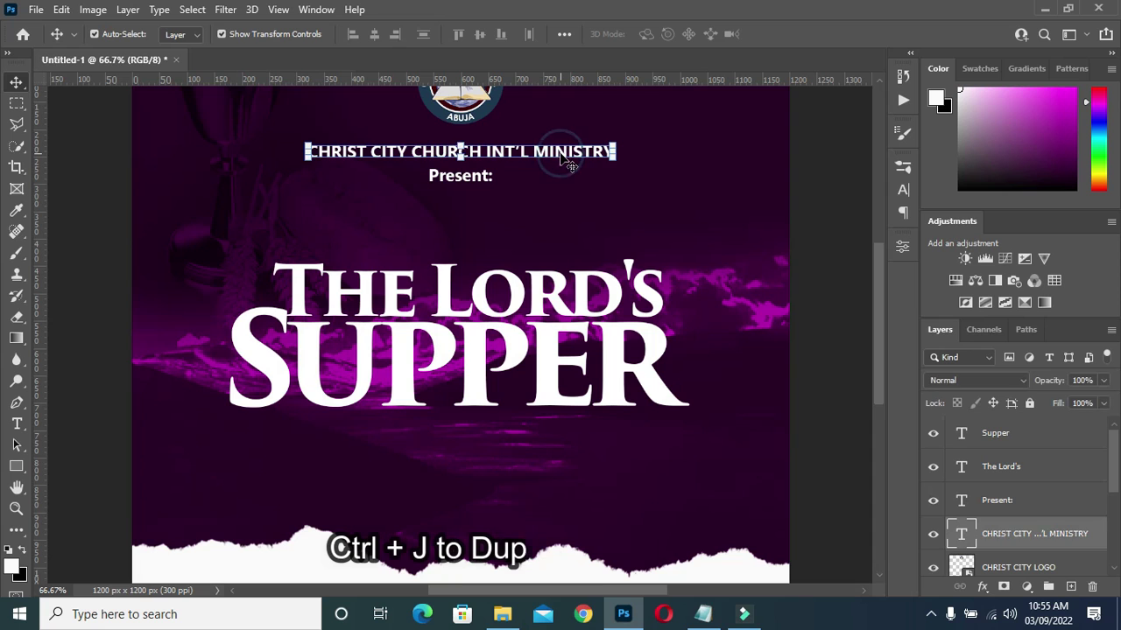
left_click_drag(563, 156, 546, 440)
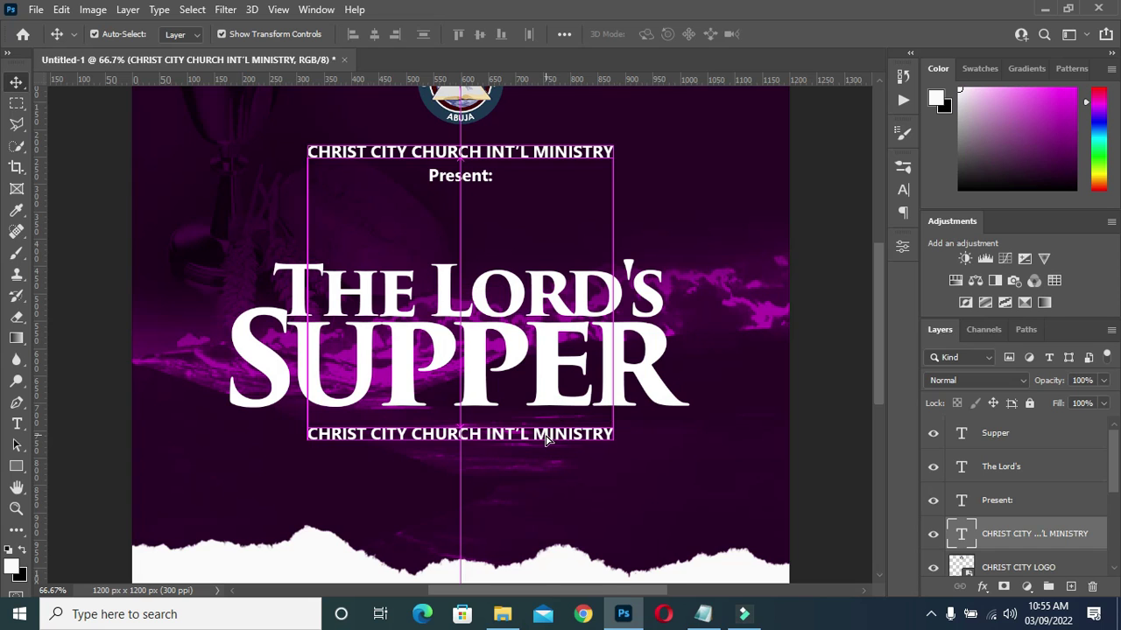
left_click(703, 613)
key("ctrl+c")
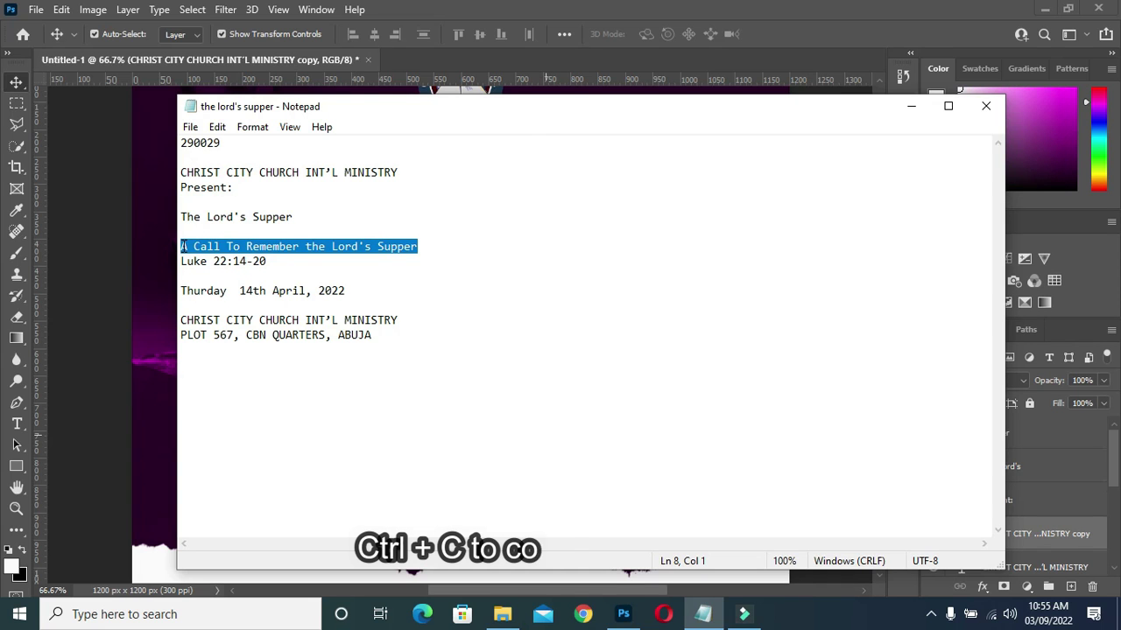
left_click(910, 106)
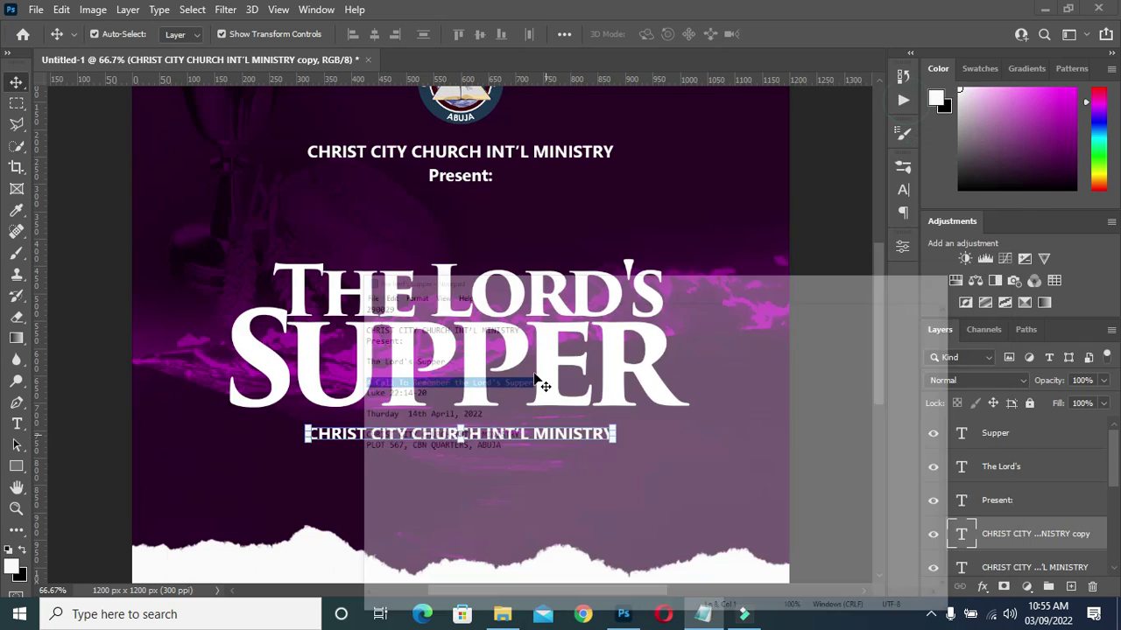
double_click(481, 433)
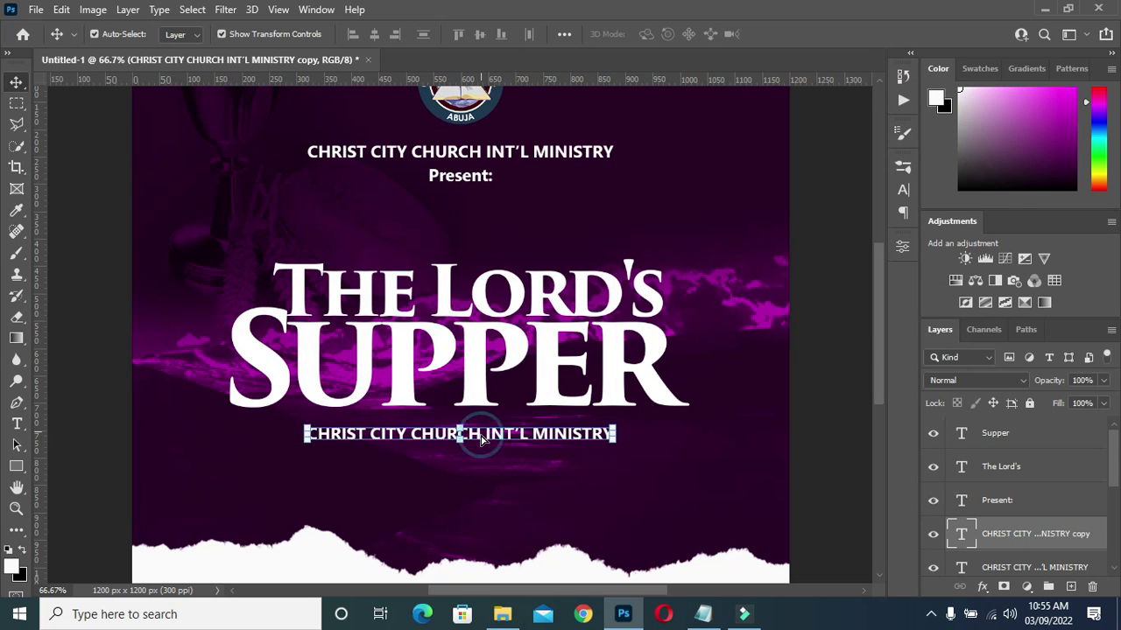
key("ctrl+a")
key("ctrl+v")
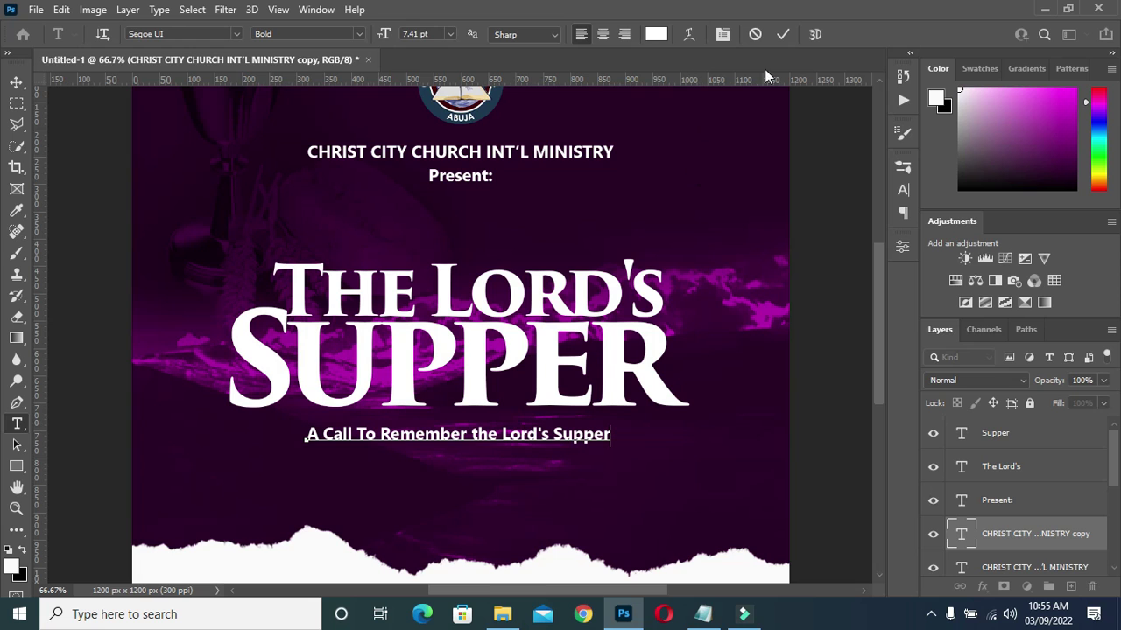
left_click(785, 35)
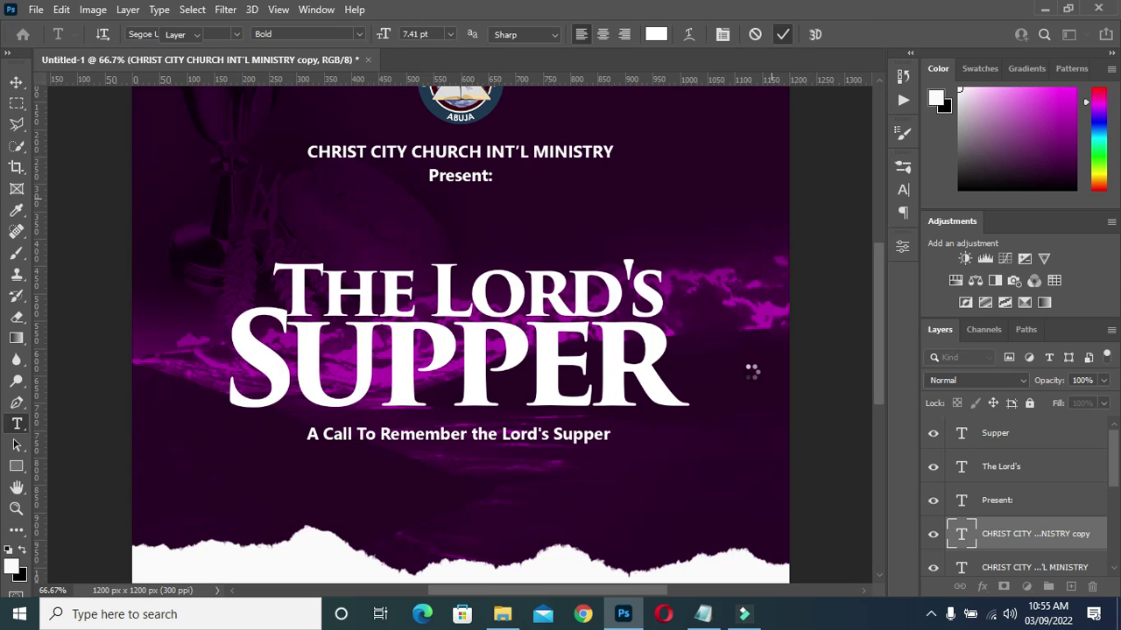
Nudge the subtitle up and Alt-drag a copy just beneath it
key("v")
key("Up")
key("Up")
key("Up")
key("Up")
key("Up")
key("Up")
key("Up")
key("Up")
key("Up")
key("ctrl")
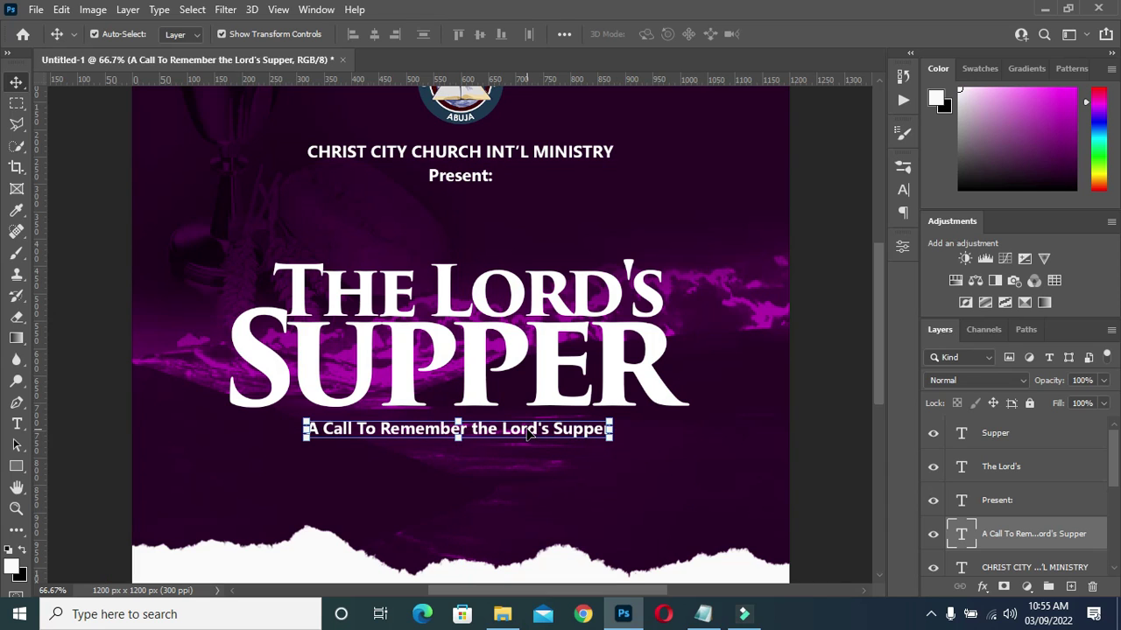
left_click_drag(529, 432, 530, 451)
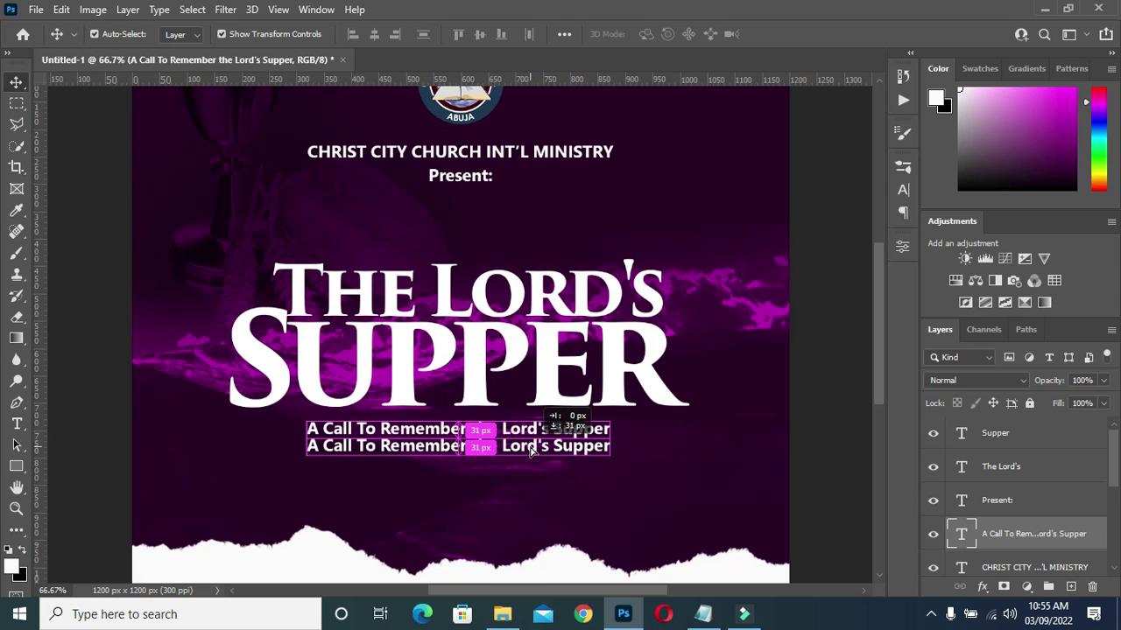
Replace the duplicated subtitle's text with 'Luke 22:14-20' from the notes
left_click_drag(531, 450, 530, 451)
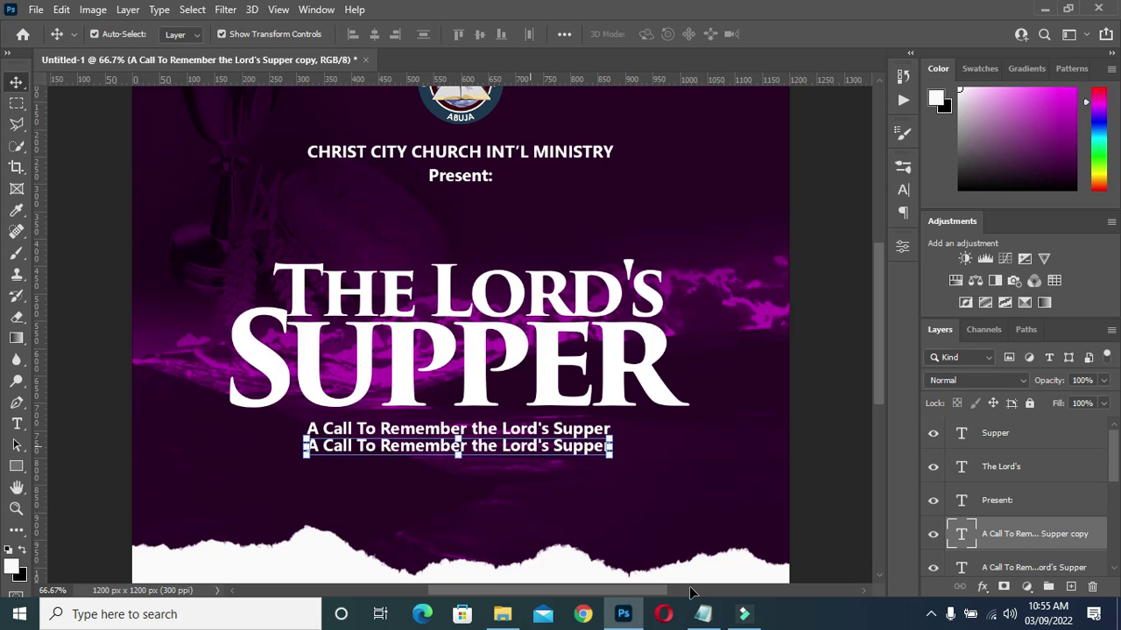
left_click(703, 615)
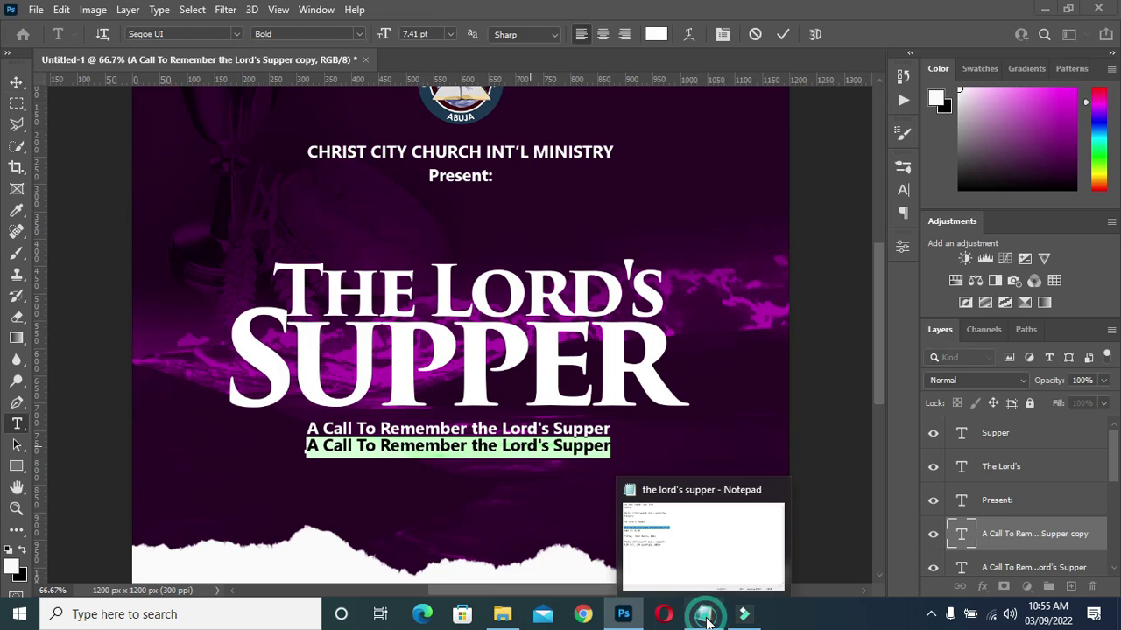
left_click(703, 616)
left_click_drag(292, 261, 182, 261)
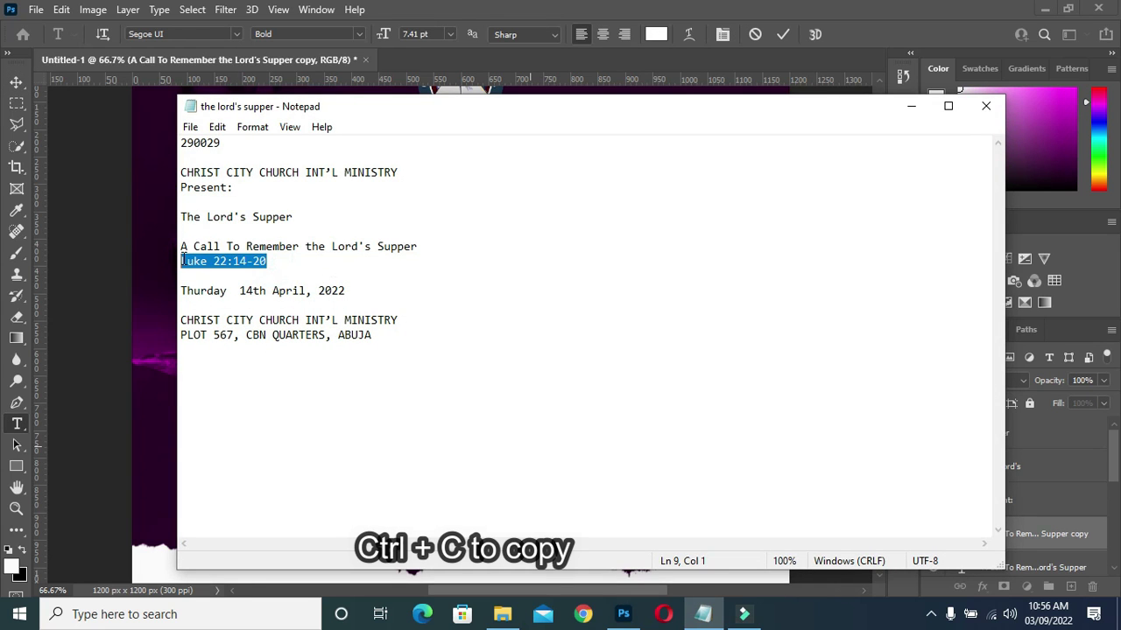
left_click(912, 106)
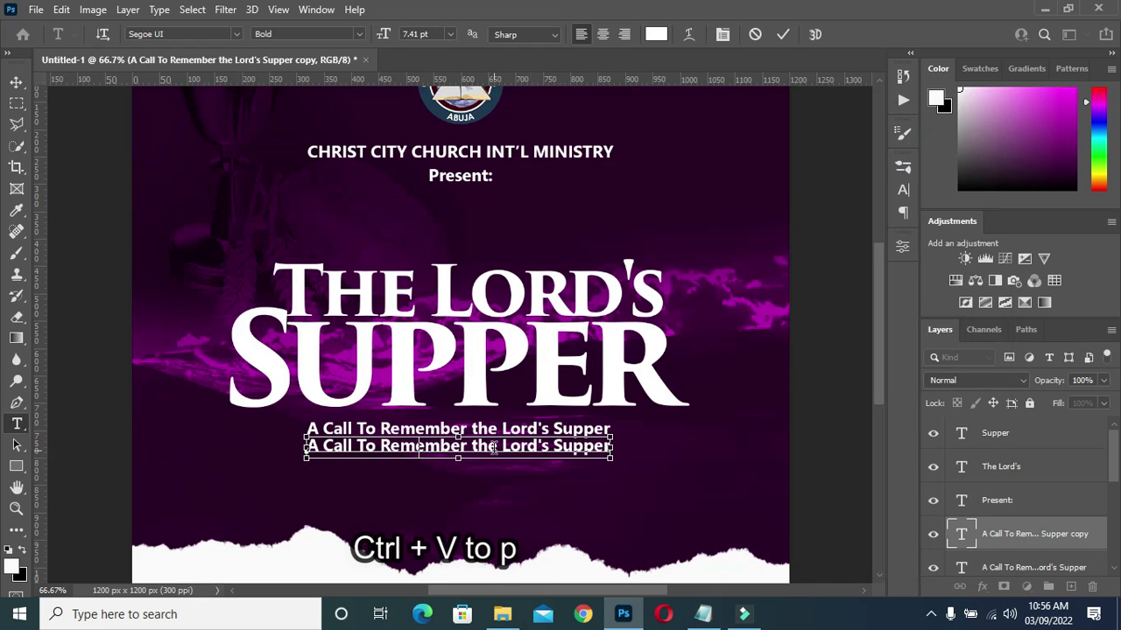
key("ctrl+v")
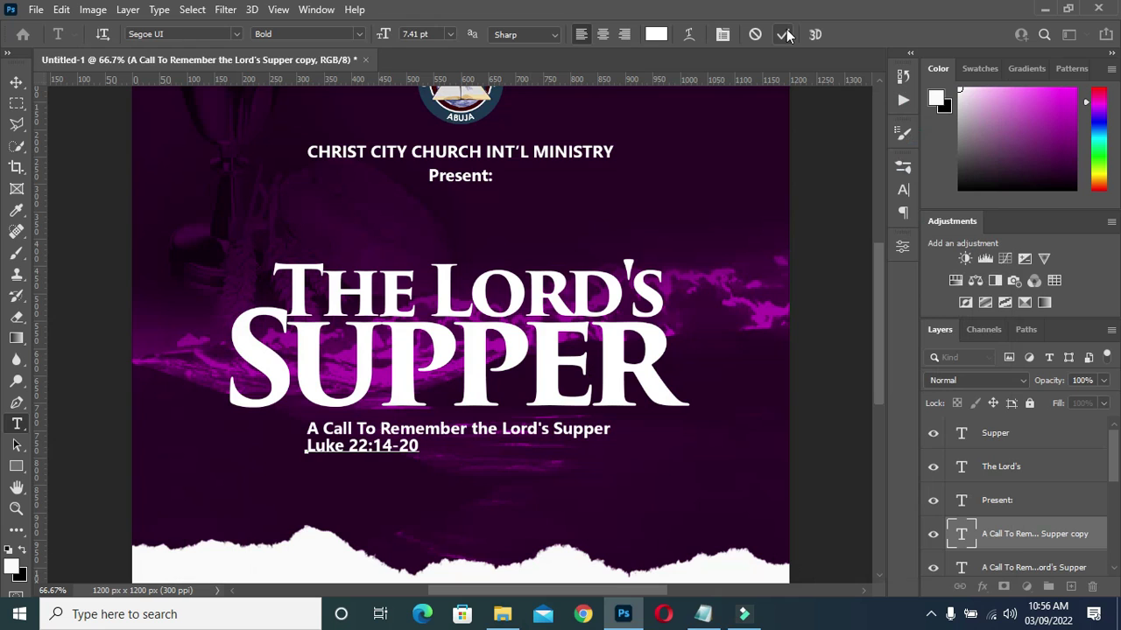
left_click(785, 33)
Move the Luke 22:14-20 line to the right and scale it to about 82%
key("v")
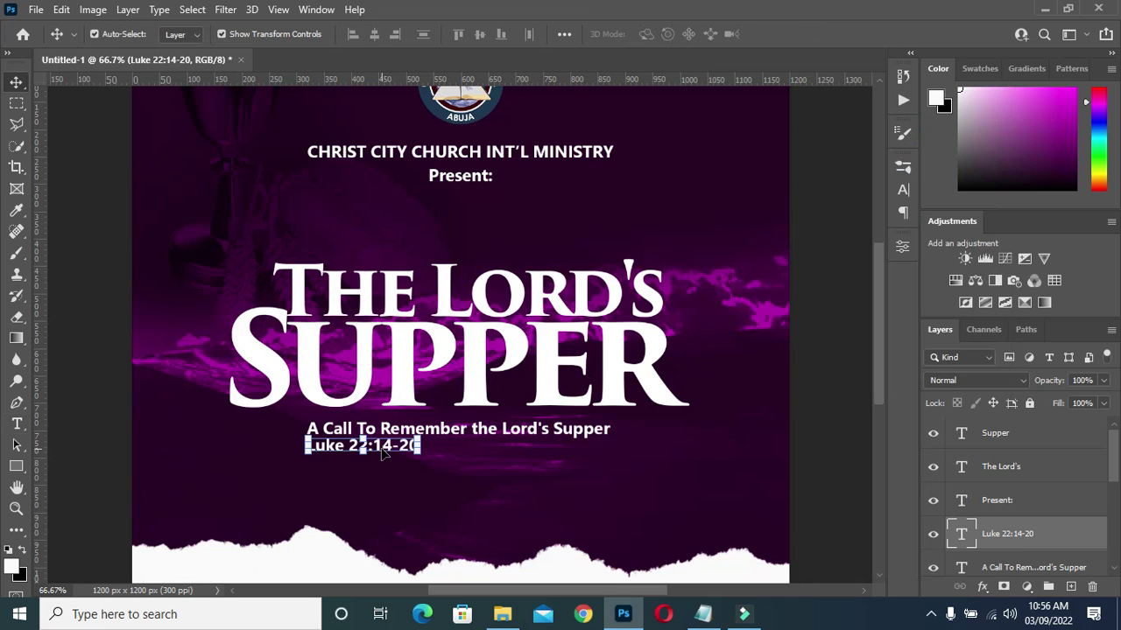
left_click_drag(382, 452, 570, 462)
double_click(569, 452)
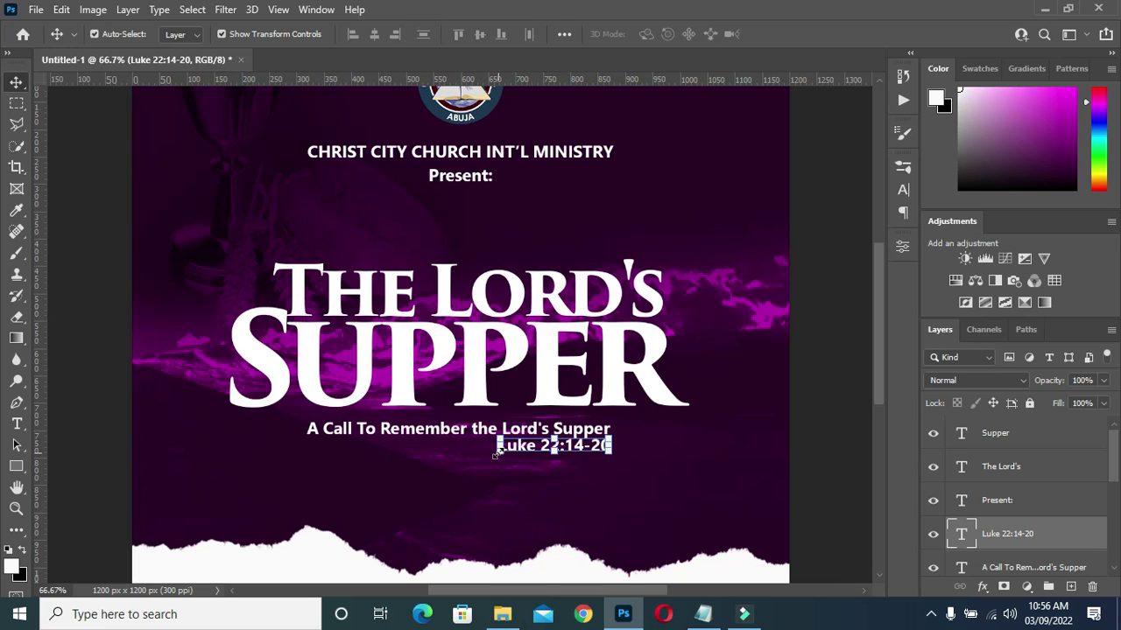
key("ctrl+t")
left_click_drag(497, 452, 515, 449)
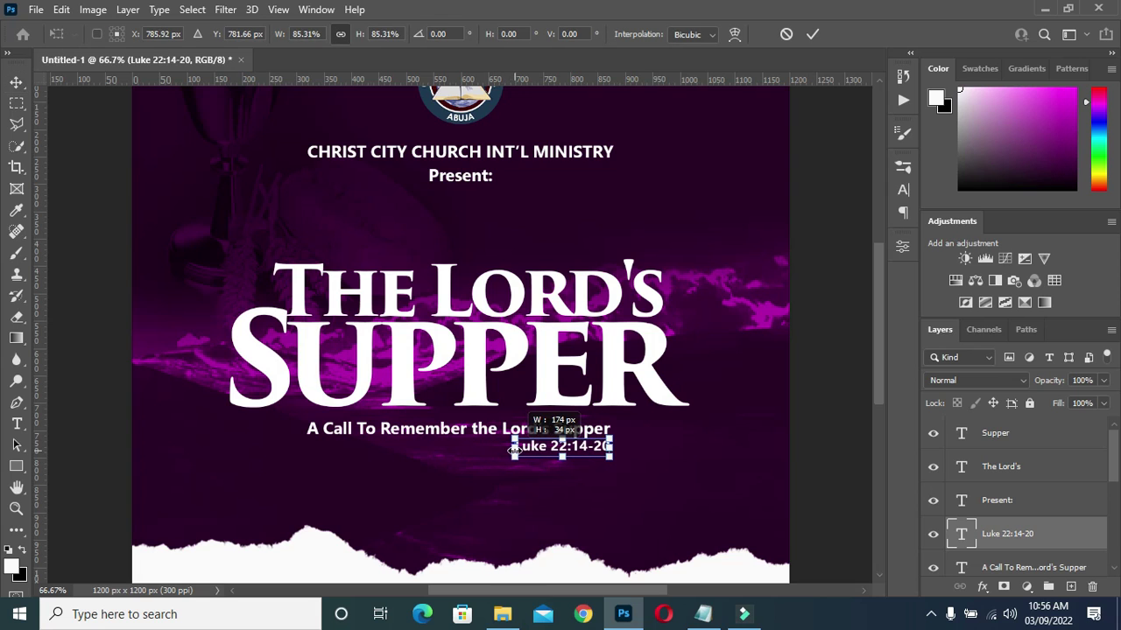
left_click_drag(516, 449, 518, 449)
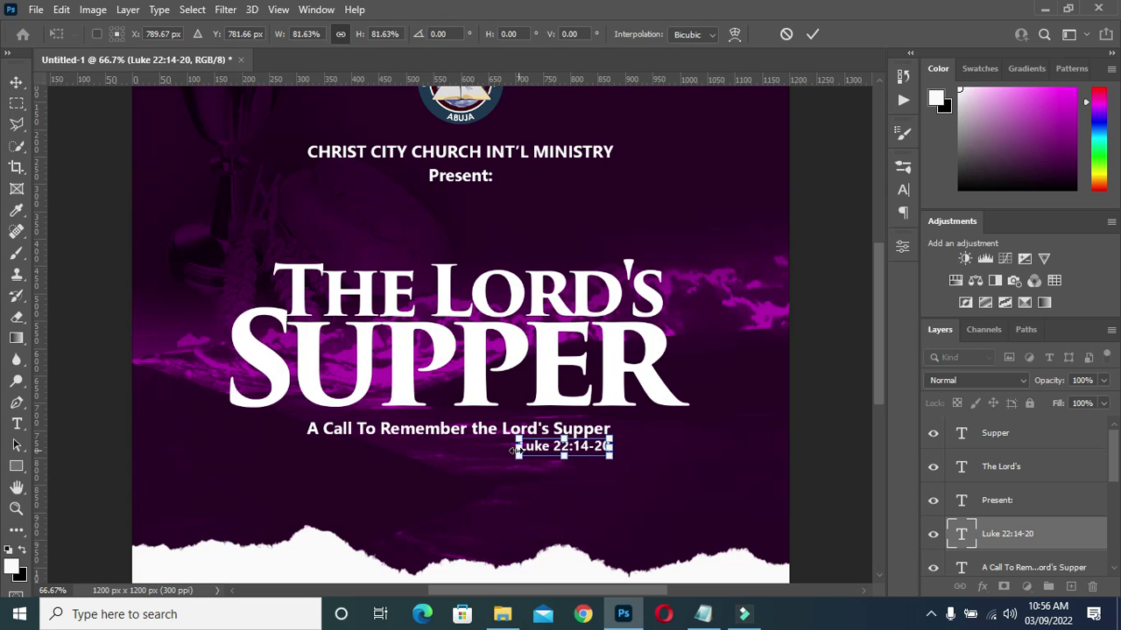
left_click(812, 36)
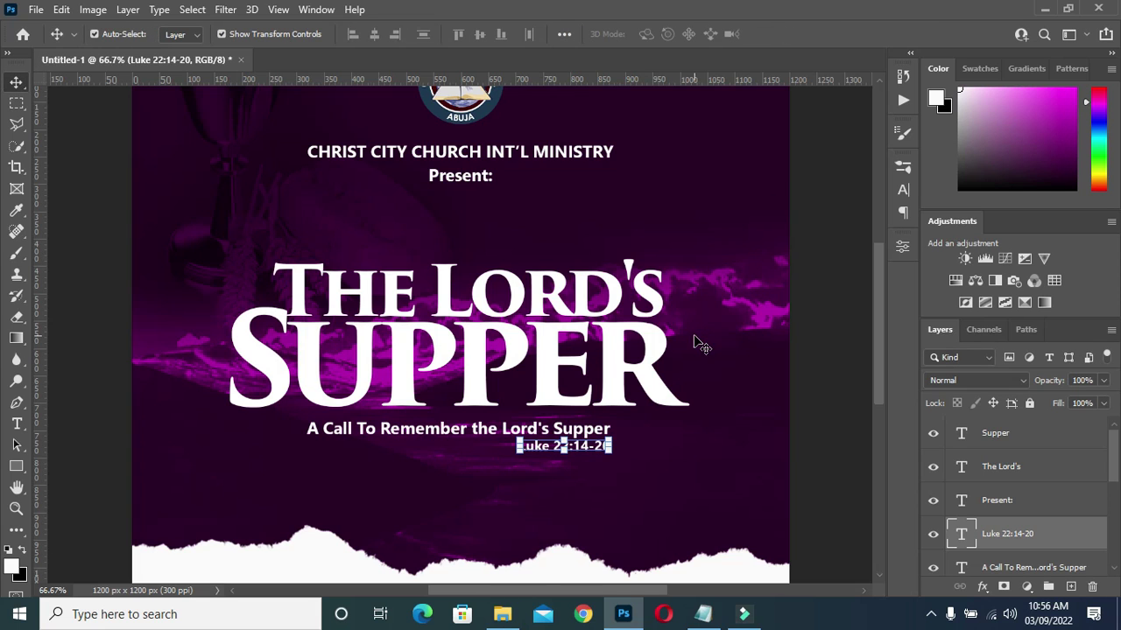
Set the Luke 22:14-20 text colour to gold ffb400
key("t")
left_click(655, 34)
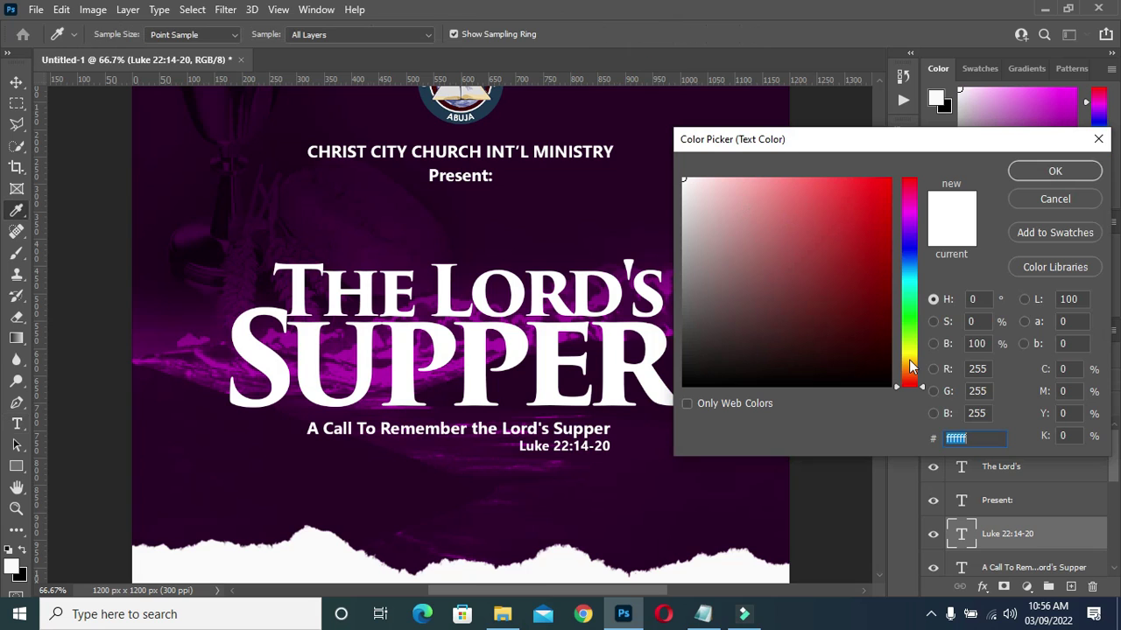
left_click(910, 361)
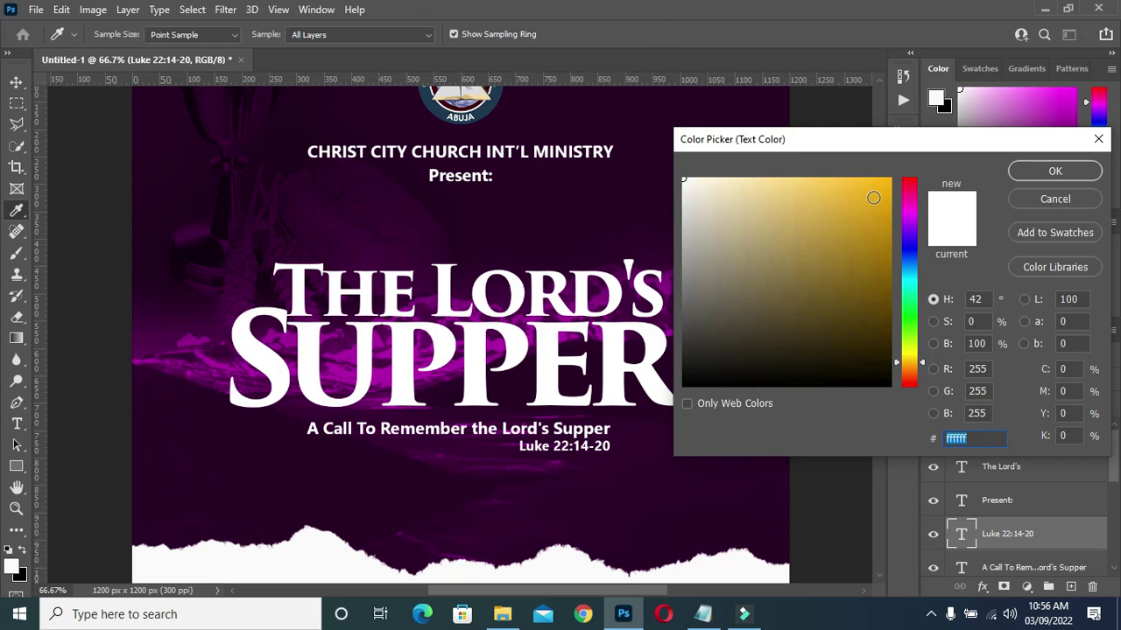
left_click_drag(876, 187, 909, 171)
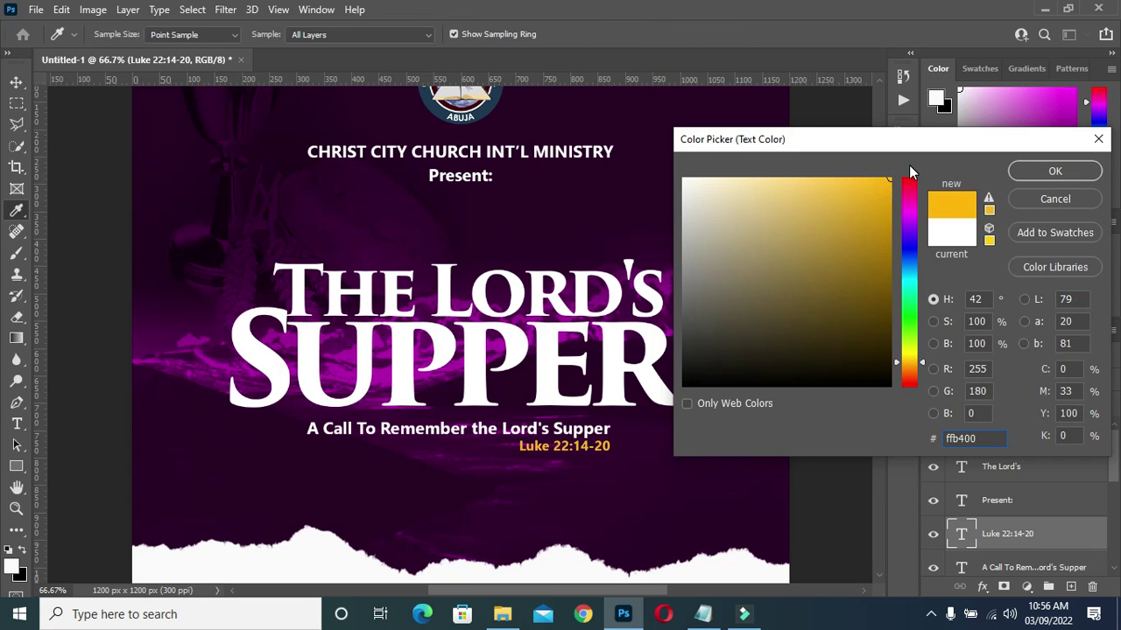
left_click(1048, 170)
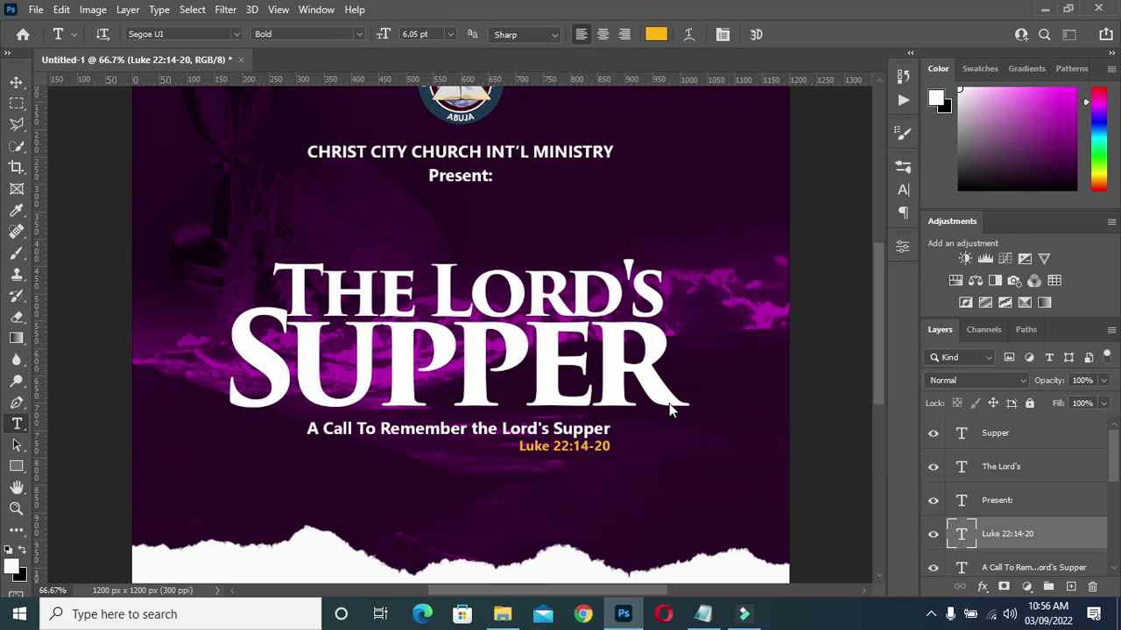
Recheck the colour, discard an accidental placeholder text layer, and select SUPPER
left_click(656, 35)
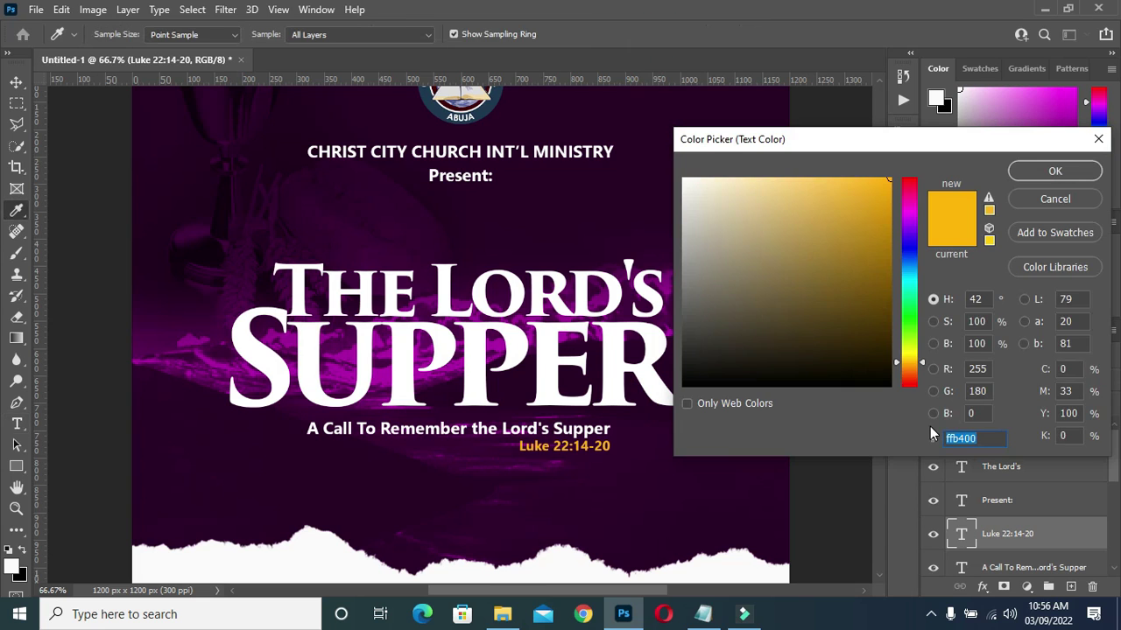
left_click(1099, 140)
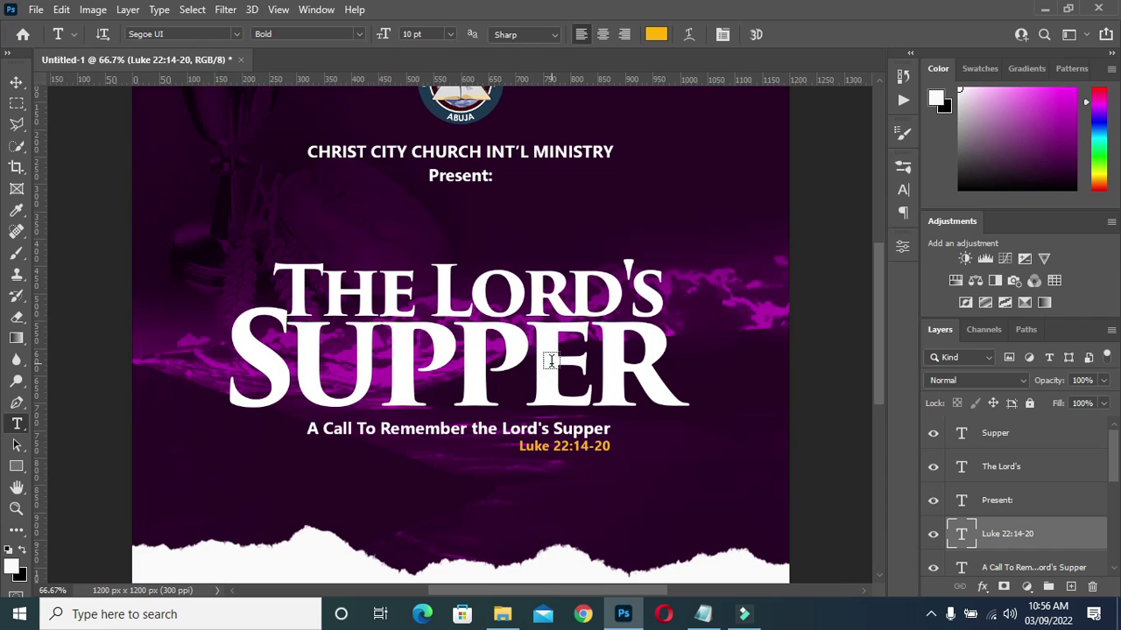
left_click(550, 360)
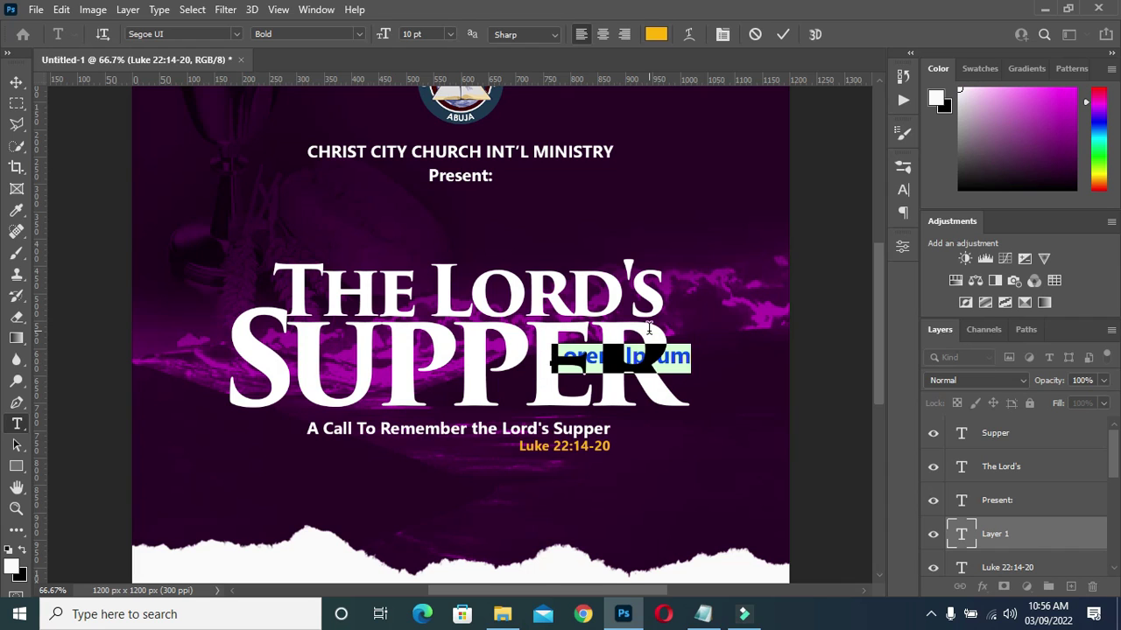
left_click(783, 34)
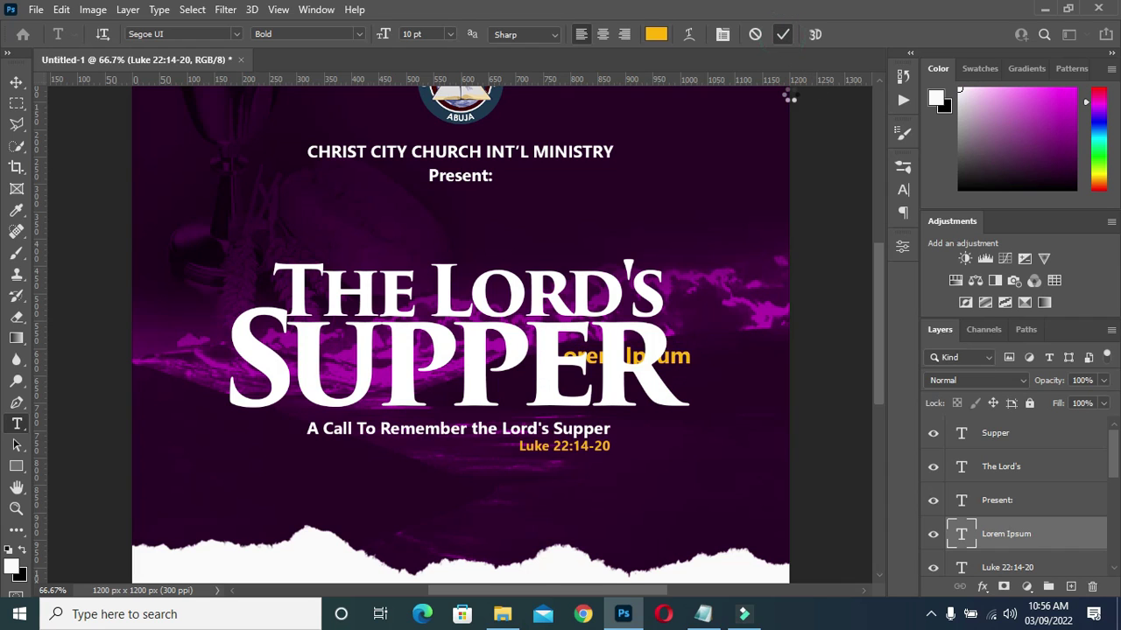
key("Escape")
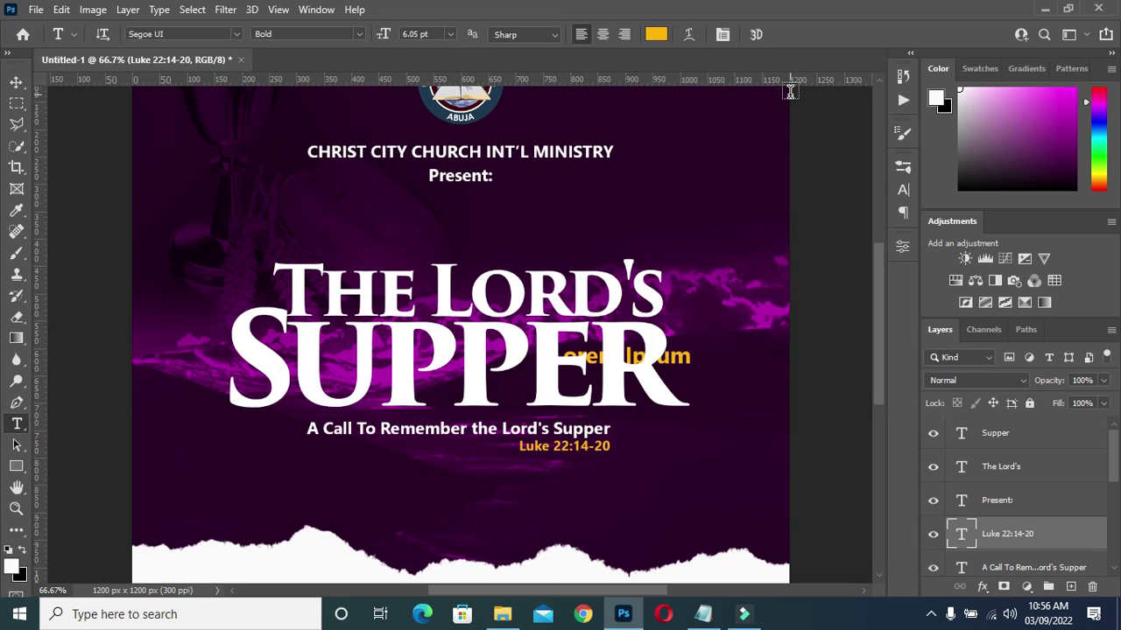
left_click(16, 83)
left_click(517, 350)
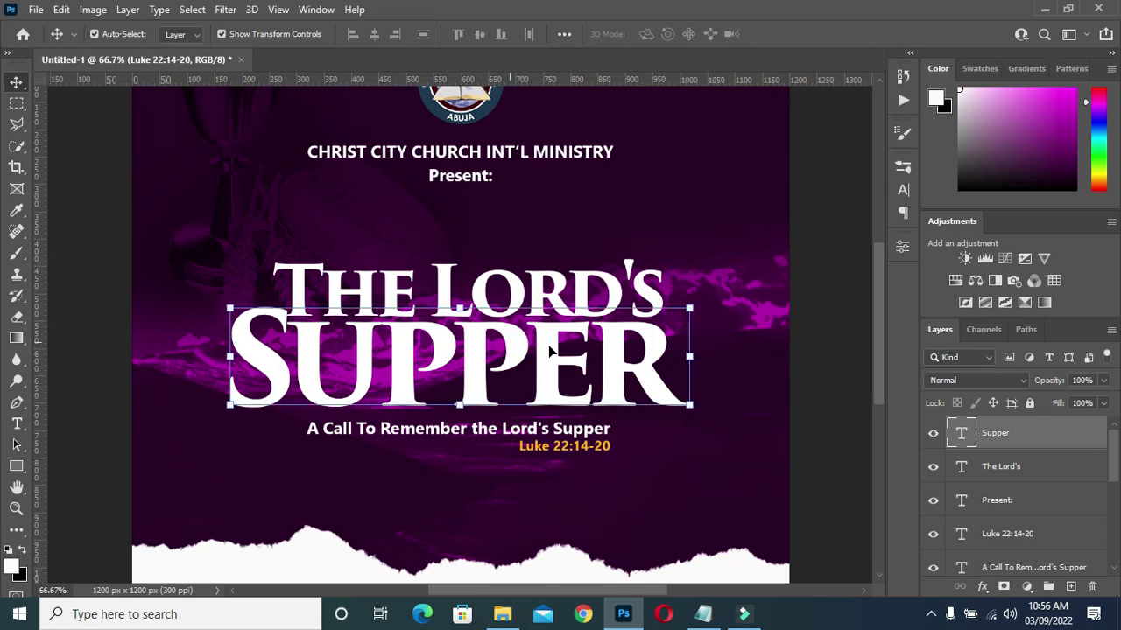
Enter ffb400 as the SUPPER text colour and return to the Move tool
key("t")
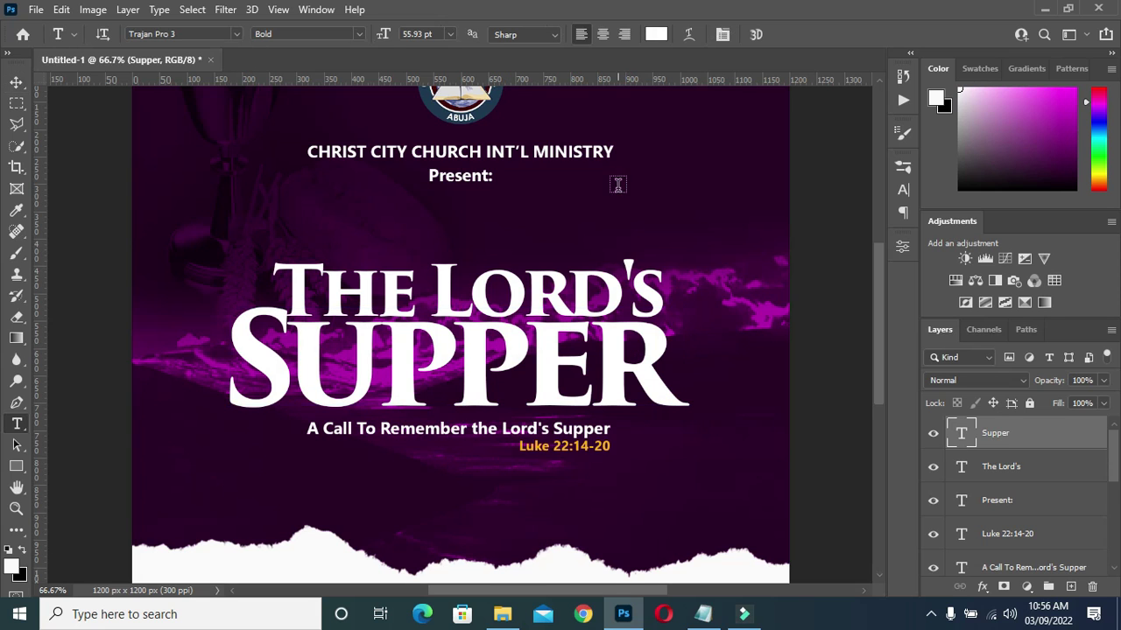
left_click(655, 35)
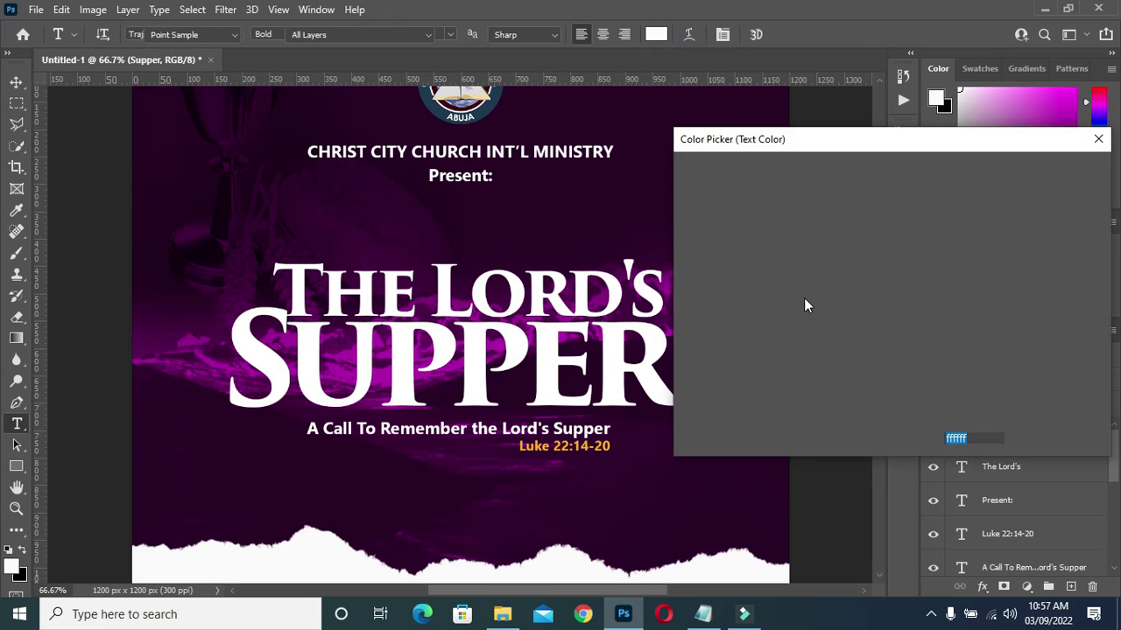
type("ffb400")
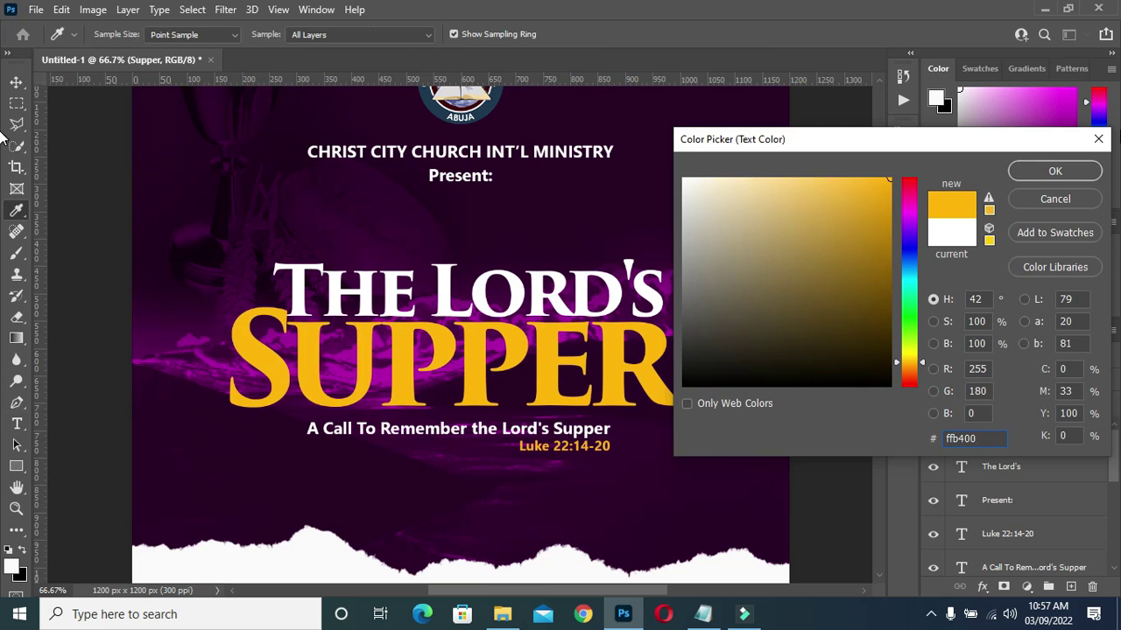
left_click(1068, 172)
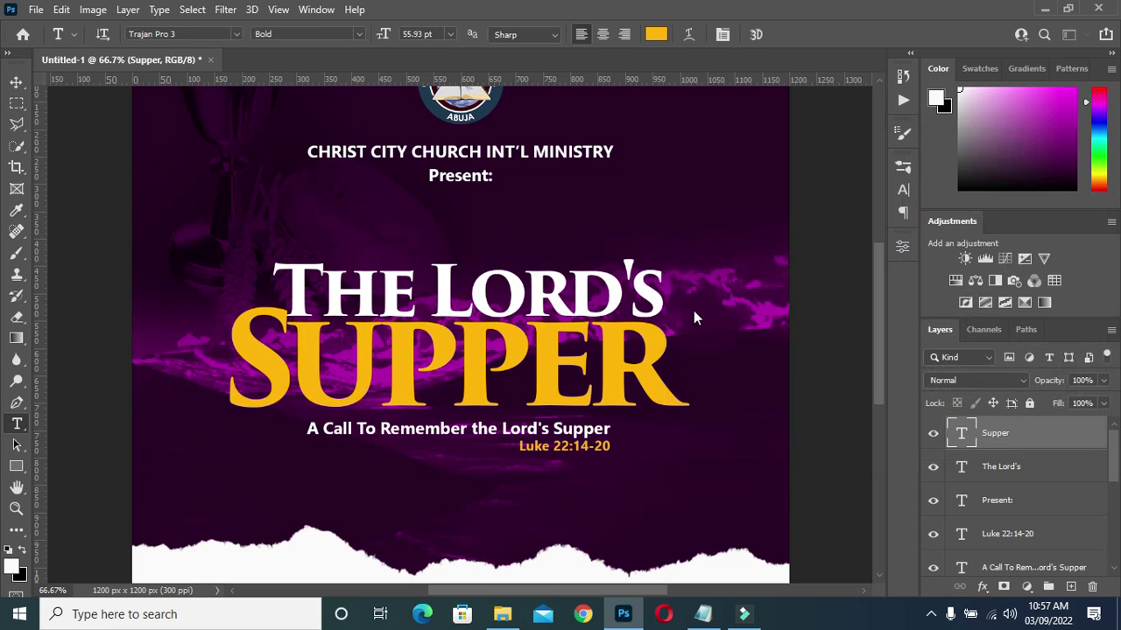
left_click(16, 81)
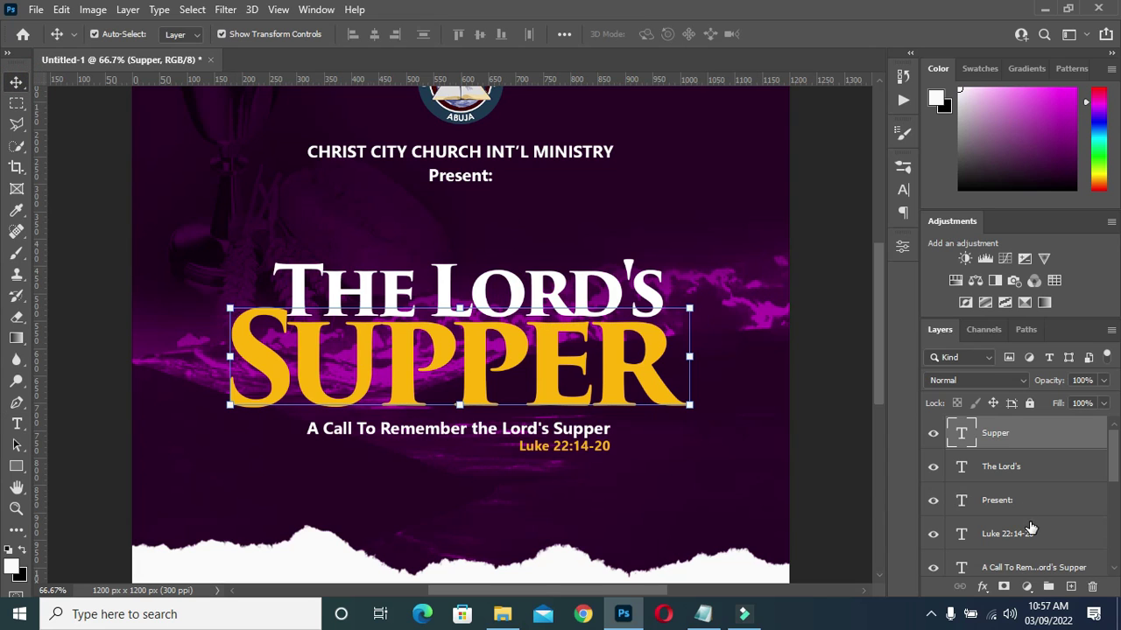
Add a black Drop Shadow to the SUPPER layer
left_click(982, 587)
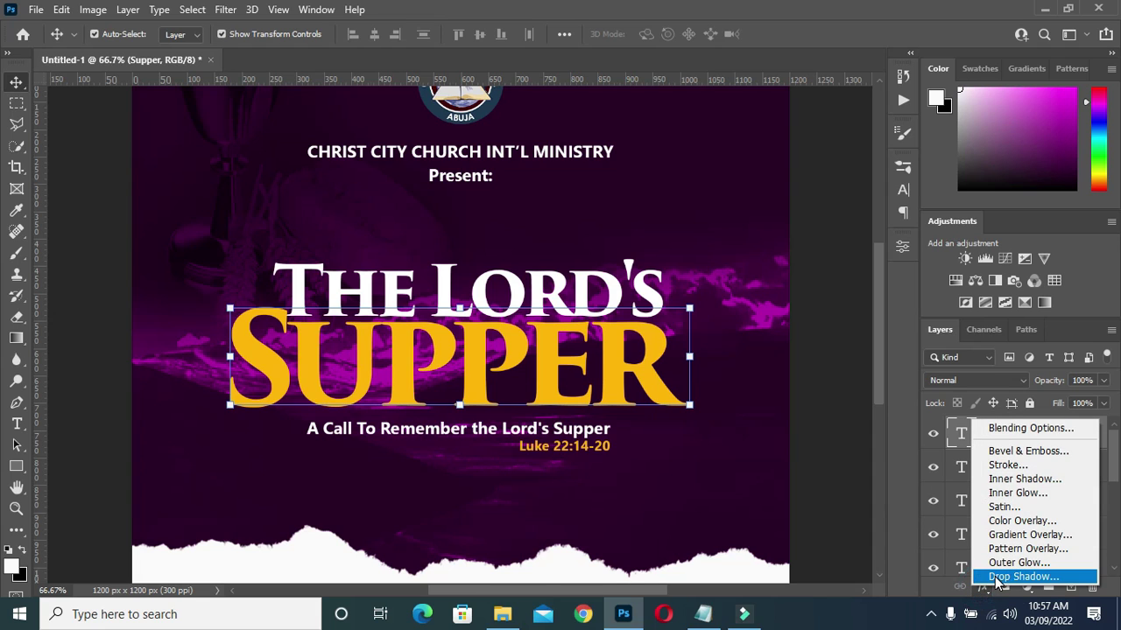
left_click(995, 578)
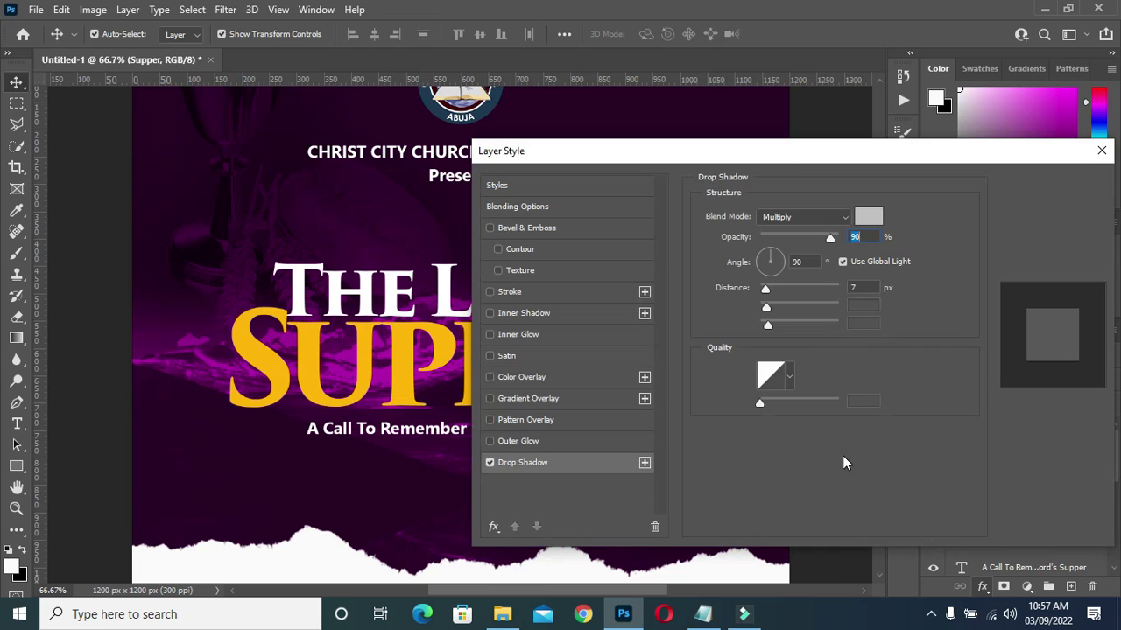
left_click(770, 154)
left_click_drag(776, 156, 947, 159)
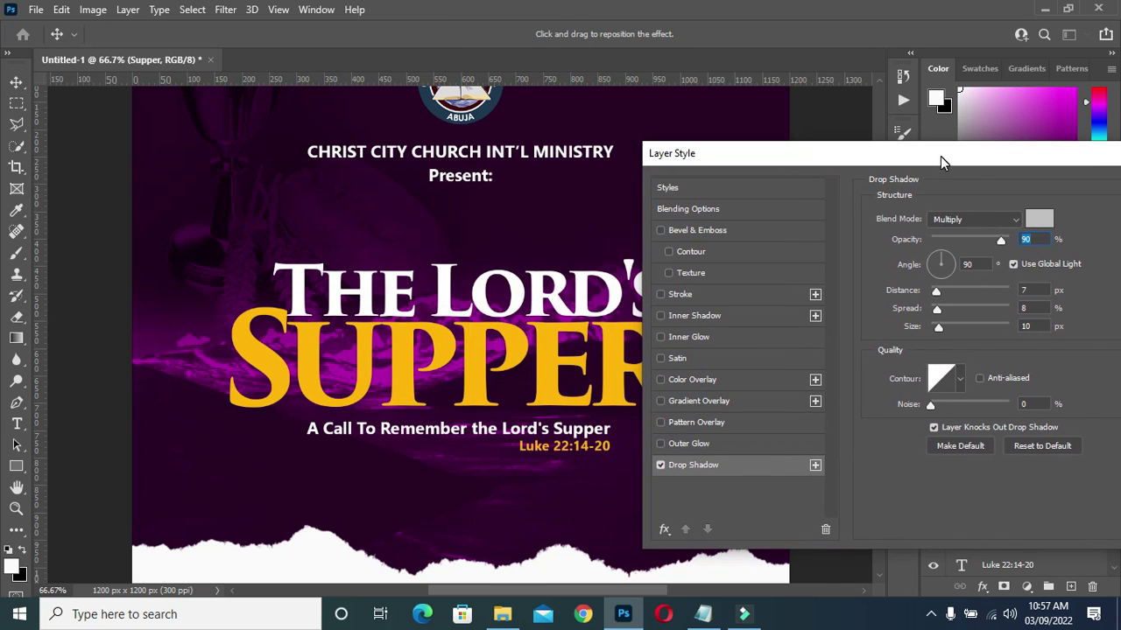
left_click(1039, 221)
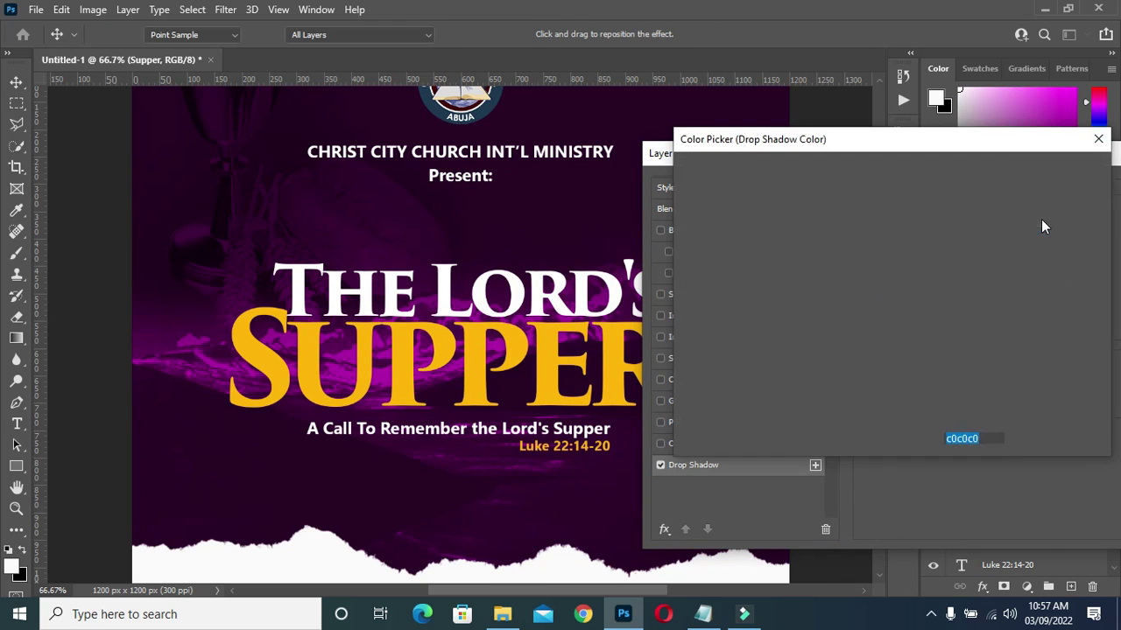
left_click_drag(693, 383, 682, 387)
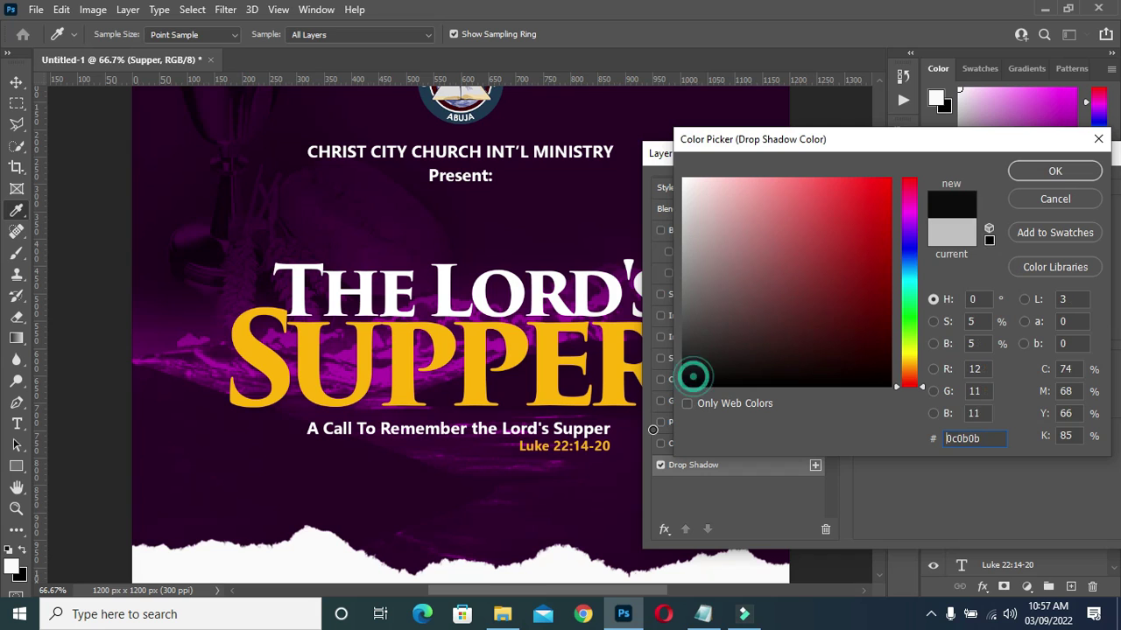
left_click(1056, 171)
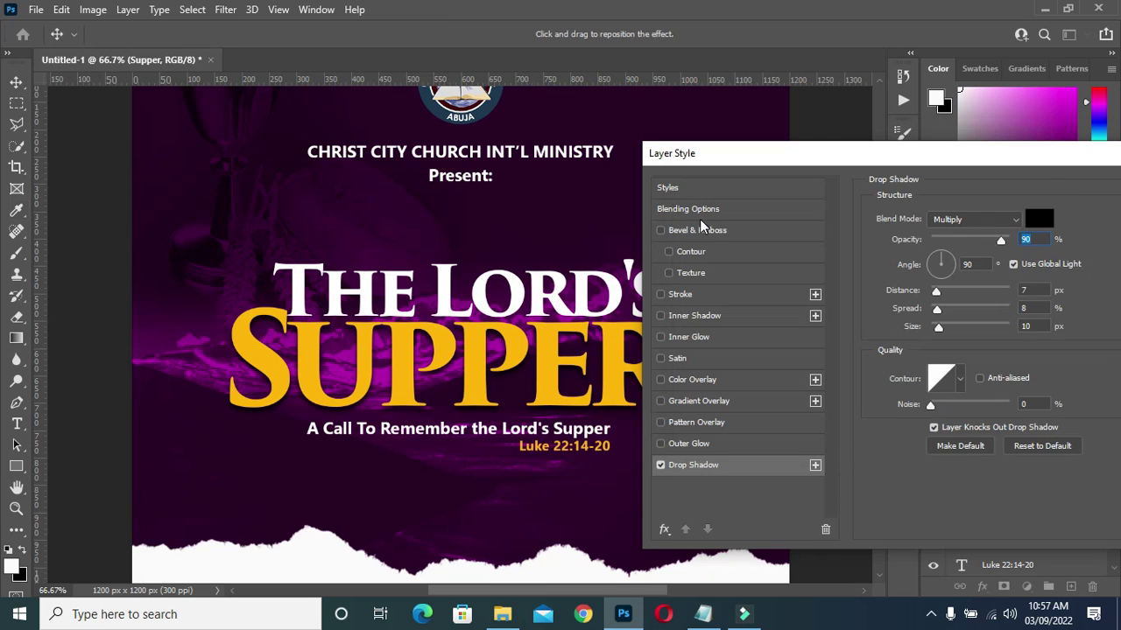
Enable Bevel & Emboss on SUPPER and adjust the shadow's spread and size
left_click(662, 231)
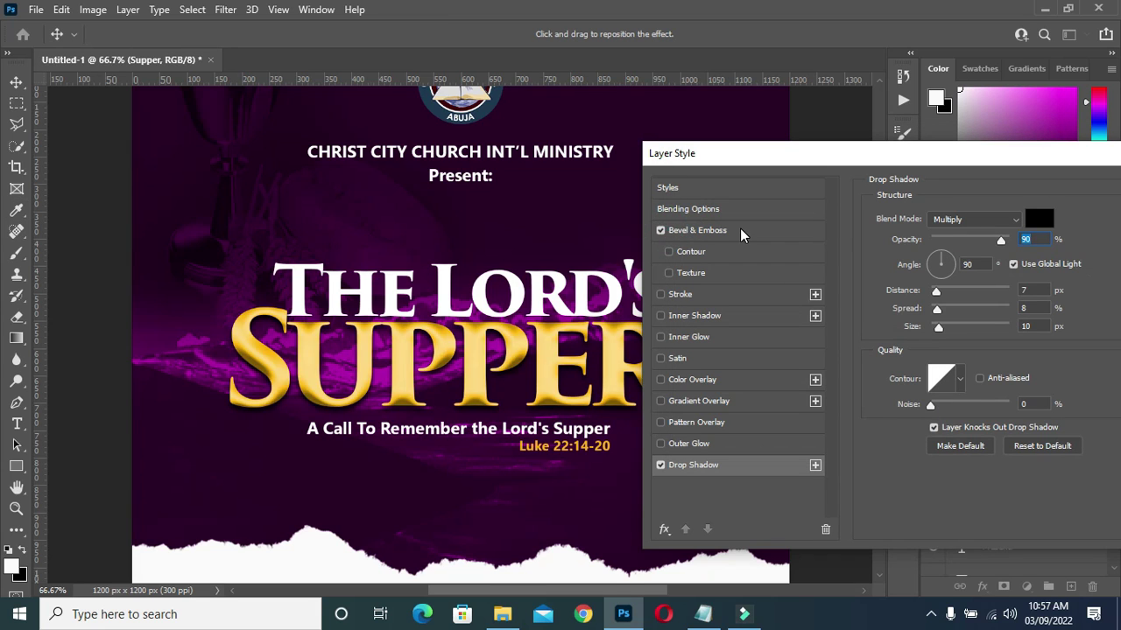
left_click_drag(836, 160, 863, 162)
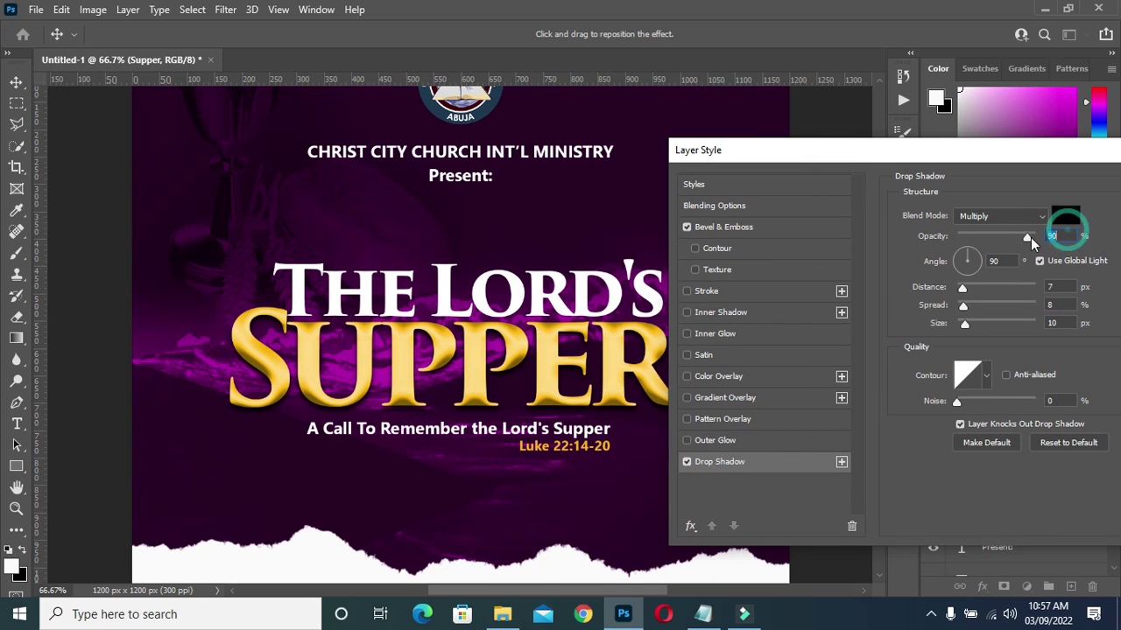
left_click(1053, 305)
left_click(1053, 323)
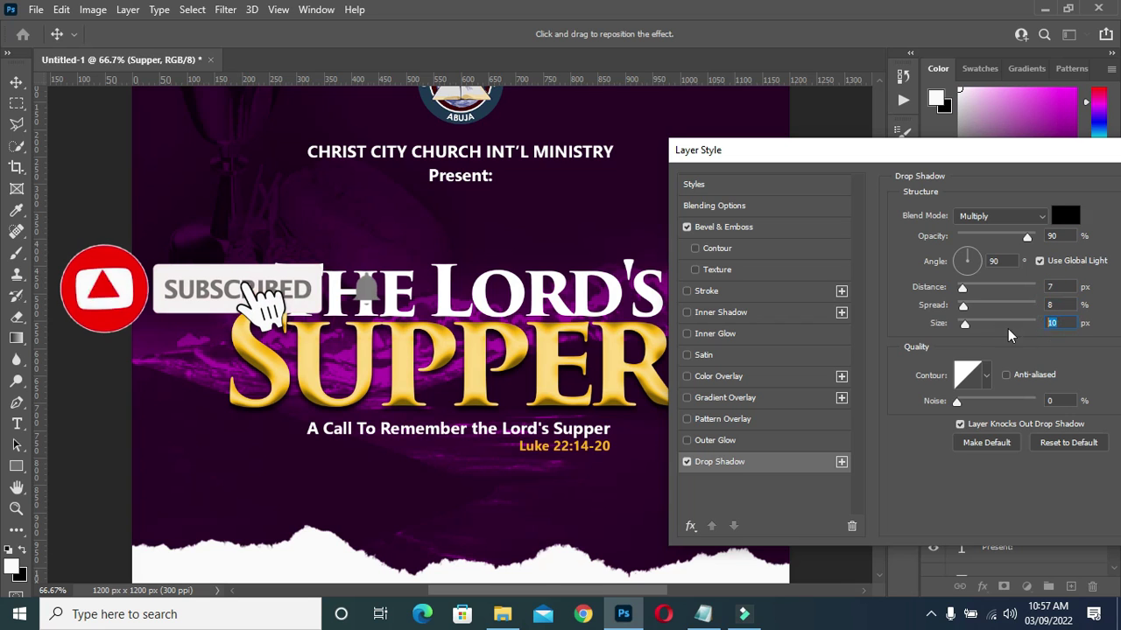
left_click_drag(919, 160, 940, 161)
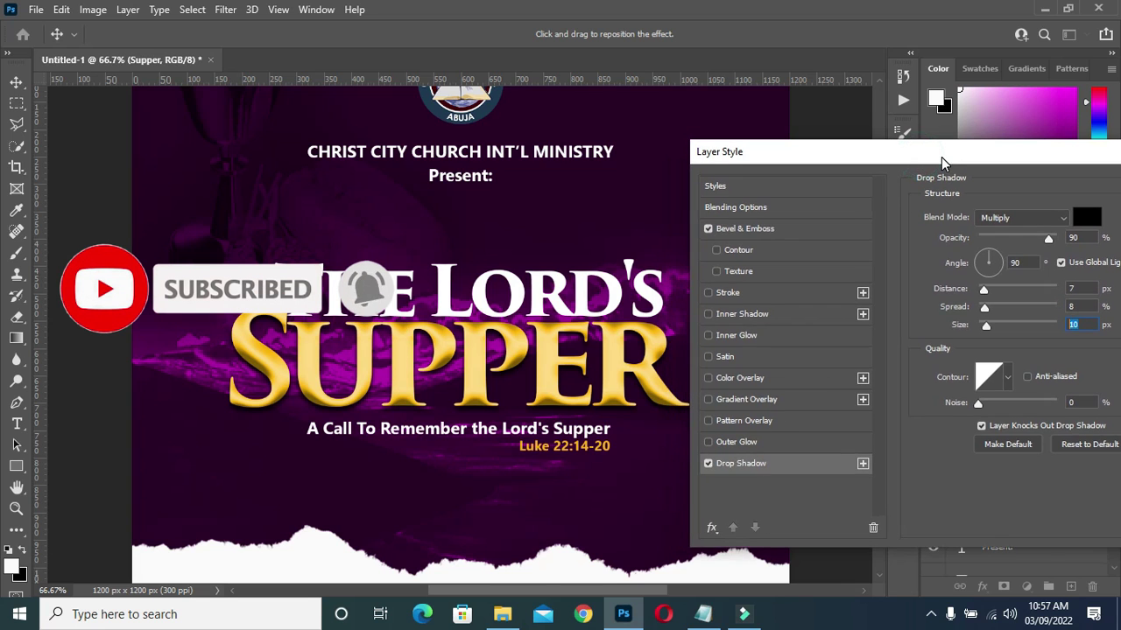
Add a yellow ffb700 Inner Glow at 57 px size and apply the effects
left_click(771, 333)
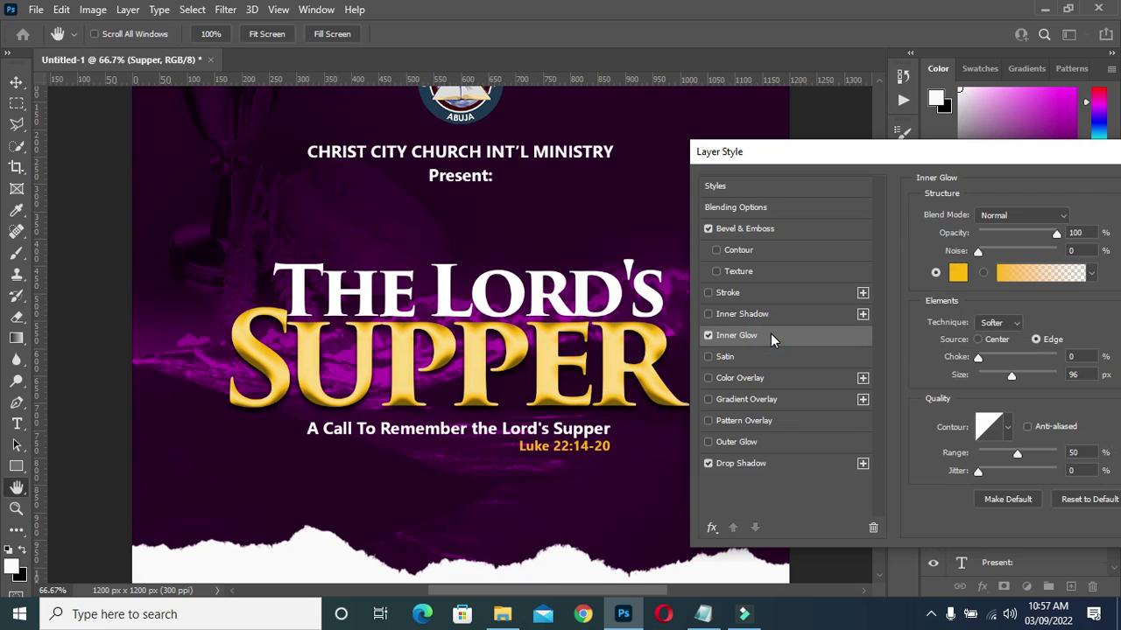
left_click(956, 273)
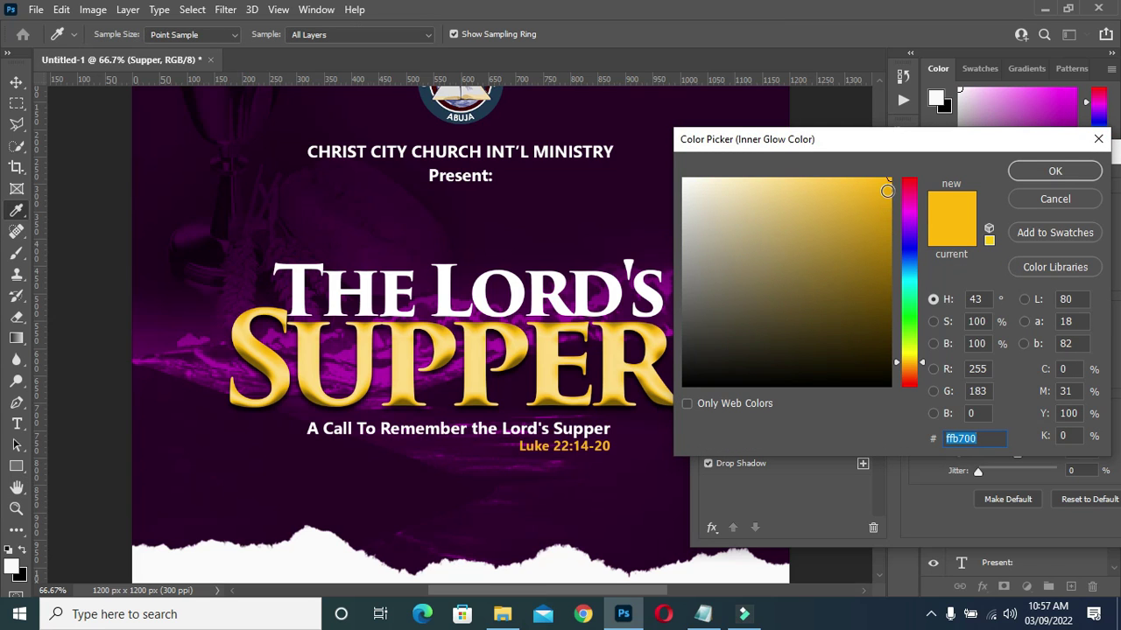
left_click(984, 431)
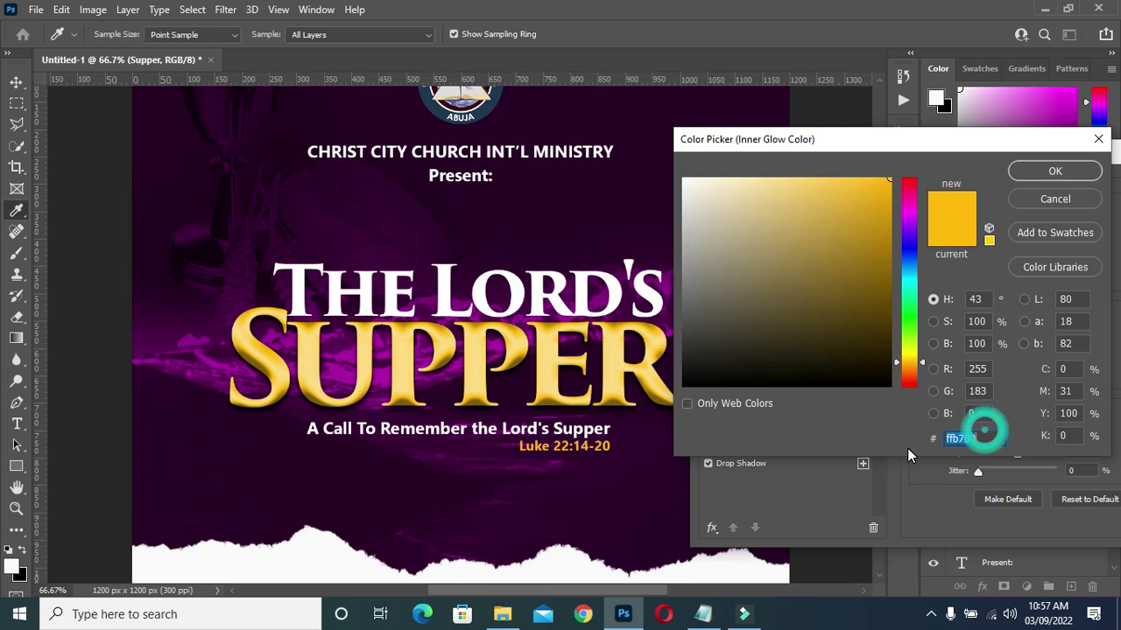
left_click(1056, 172)
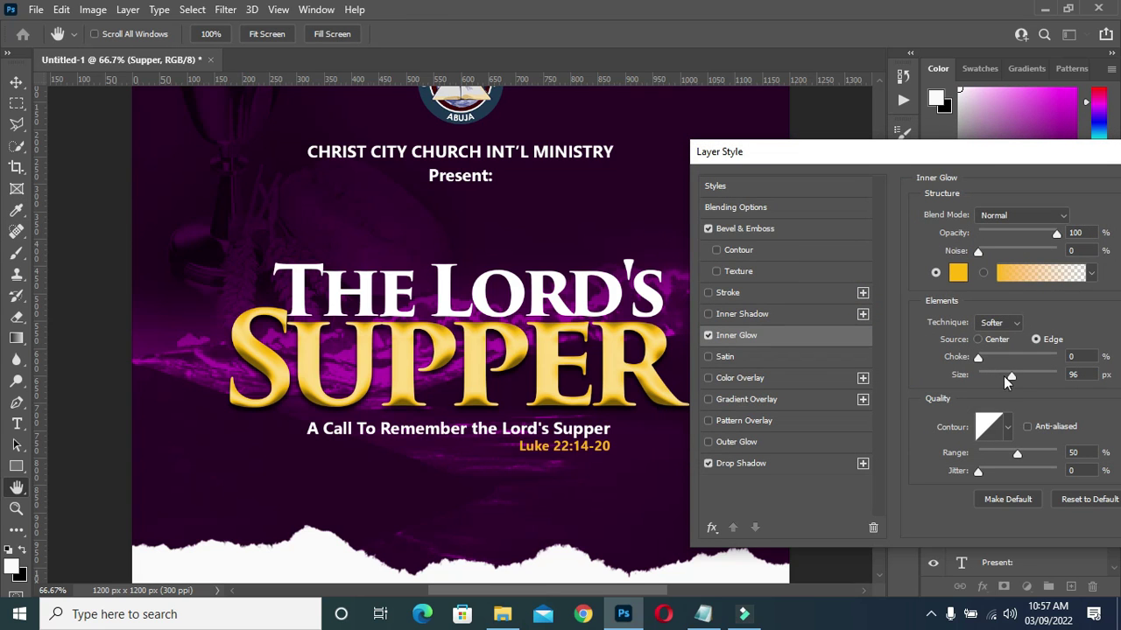
left_click_drag(1011, 376, 1001, 378)
left_click(1074, 375)
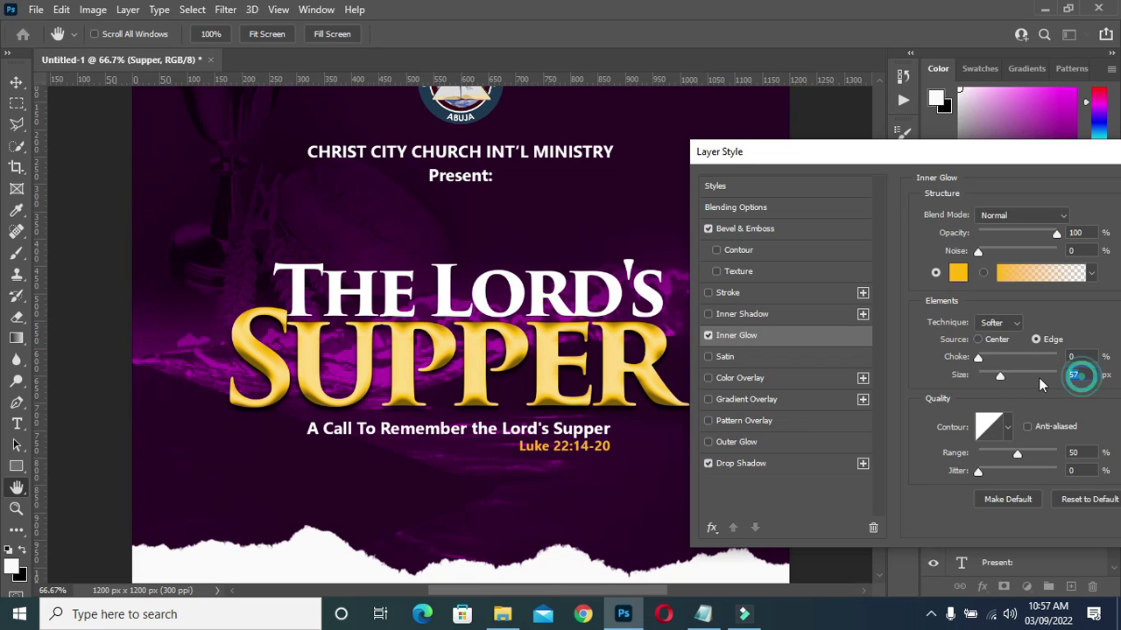
left_click(1075, 232)
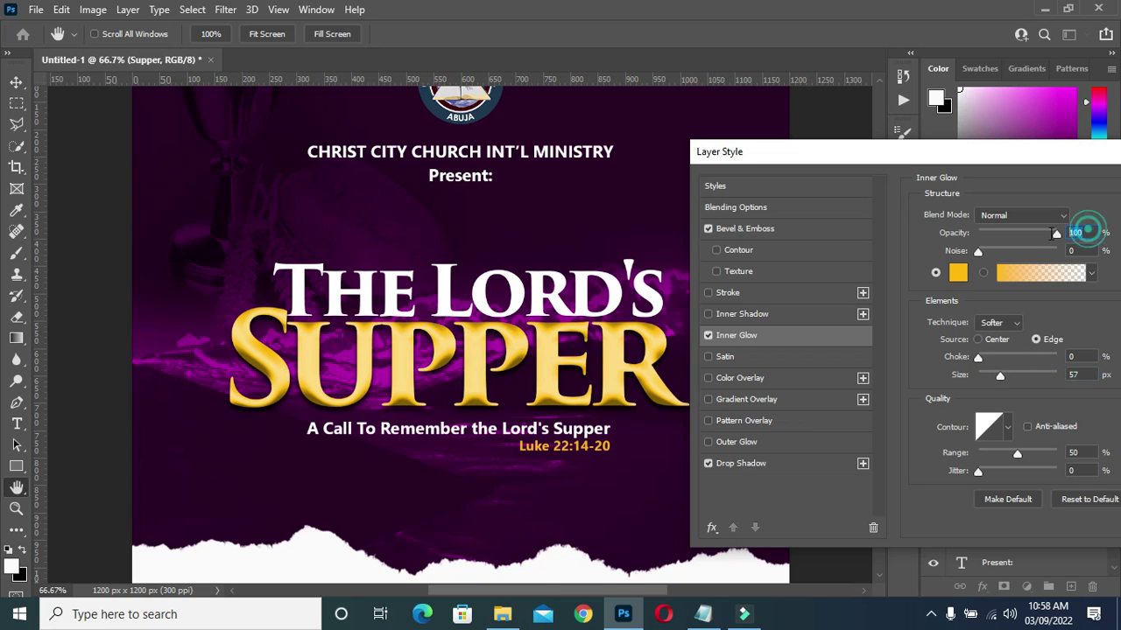
left_click_drag(966, 155, 671, 167)
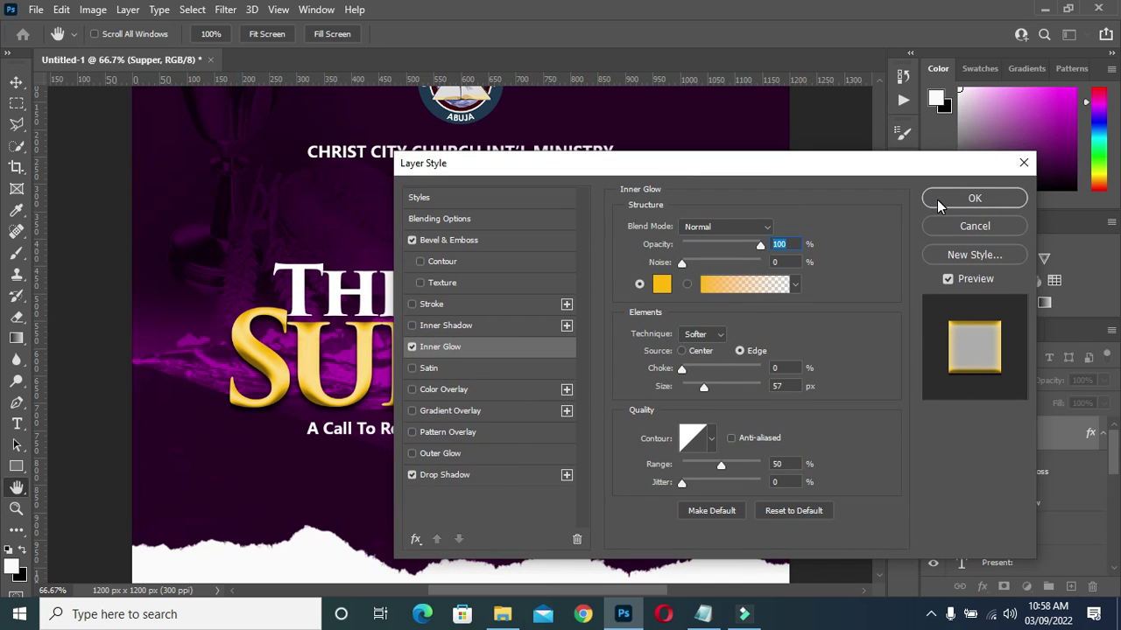
left_click(941, 201)
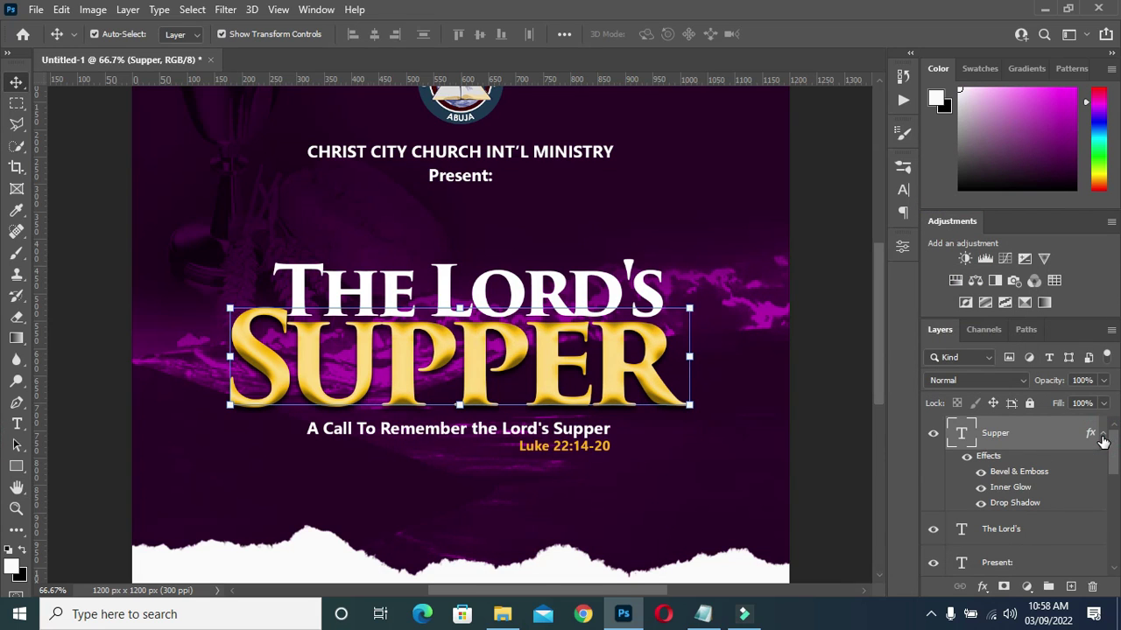
left_click(1102, 435)
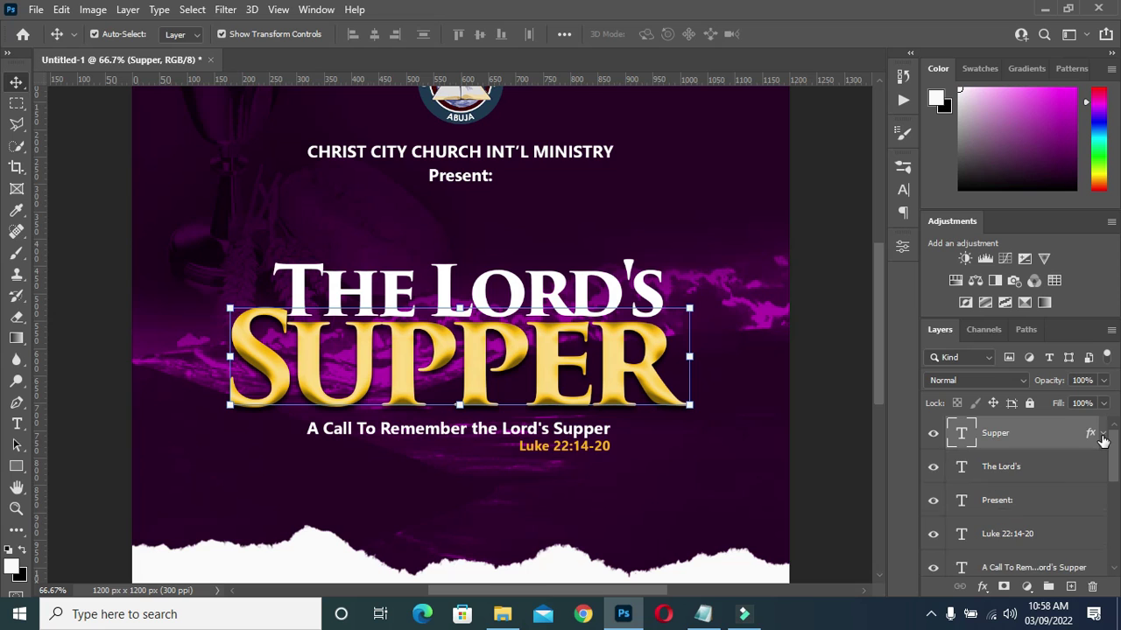
Give The Lord's text layer a Bevel & Emboss effect
left_click(1015, 470)
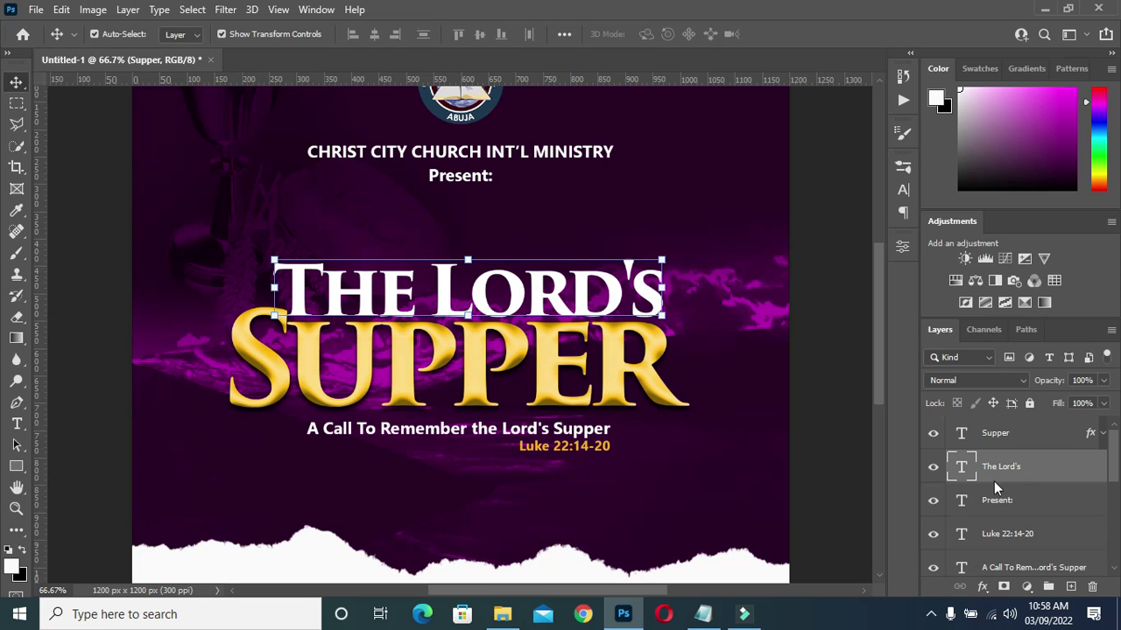
left_click(982, 587)
left_click(1007, 567)
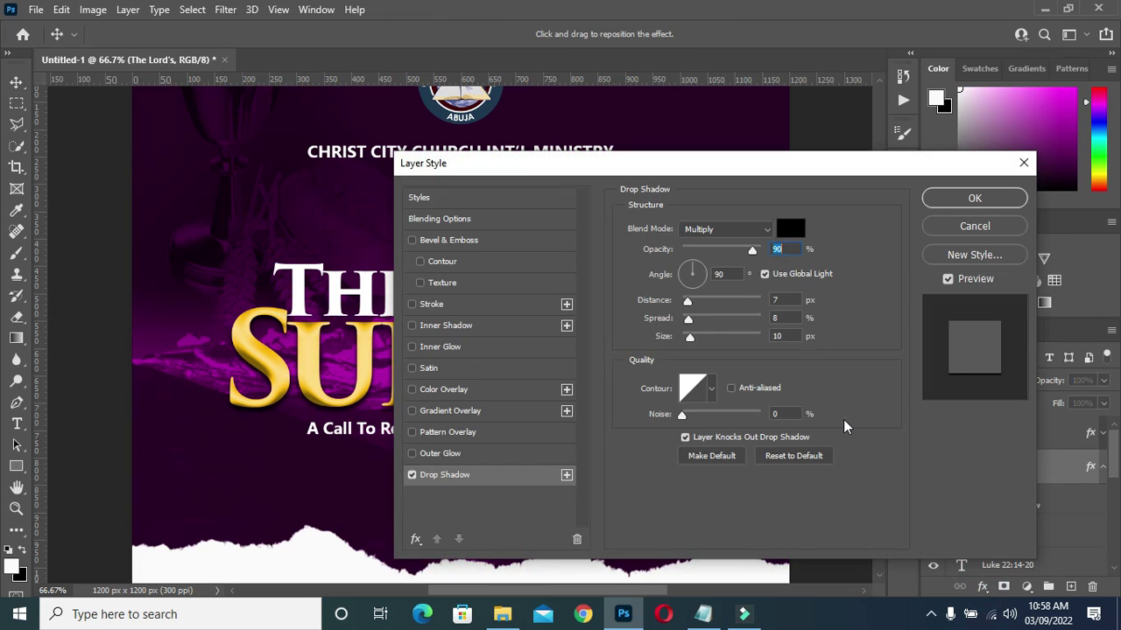
left_click_drag(732, 172, 862, 119)
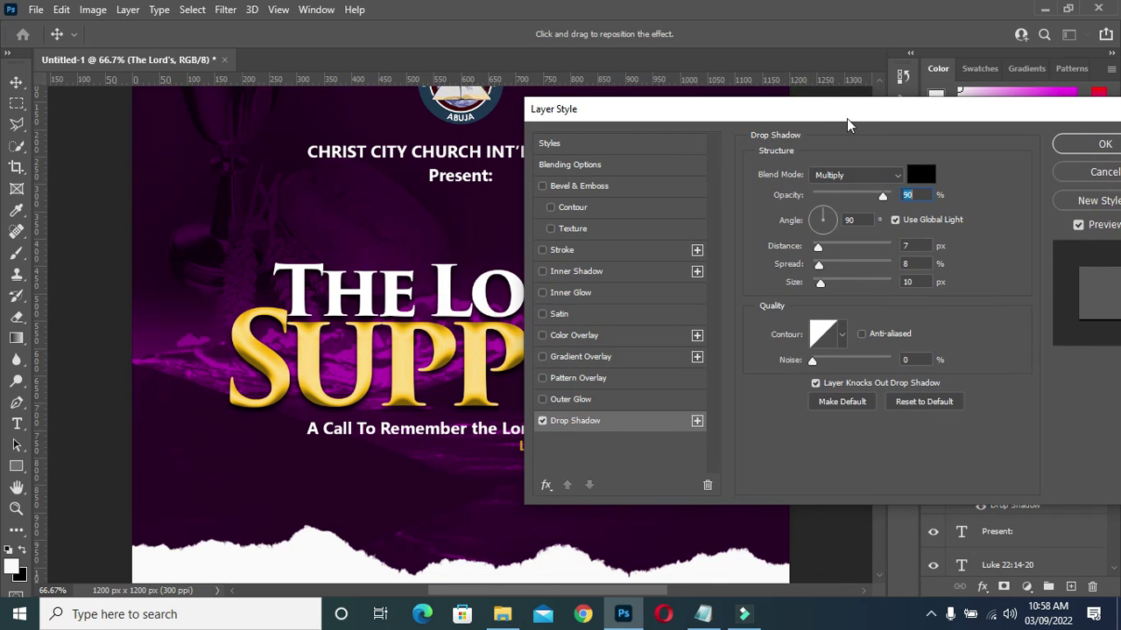
left_click_drag(859, 127, 791, 229)
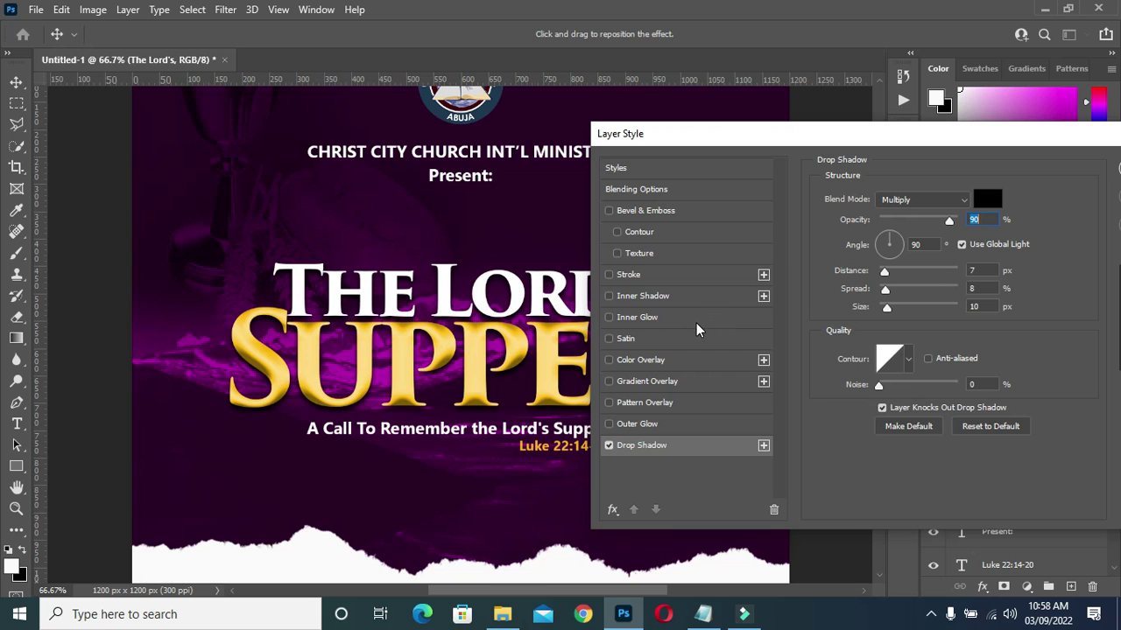
left_click_drag(803, 137, 836, 140)
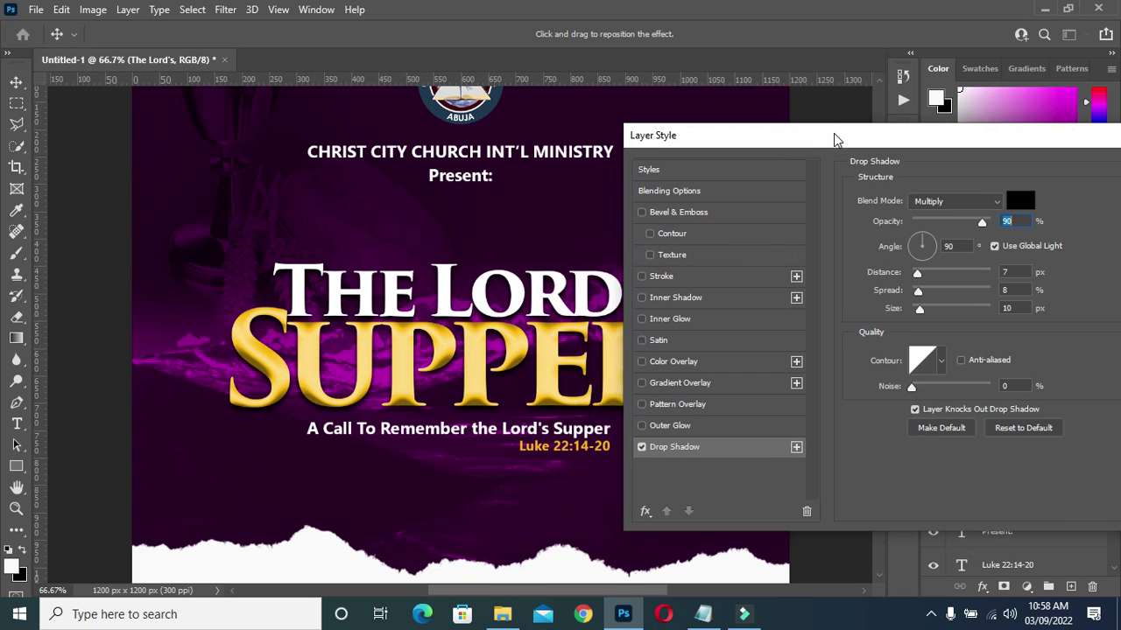
left_click(658, 214)
left_click_drag(772, 145, 812, 142)
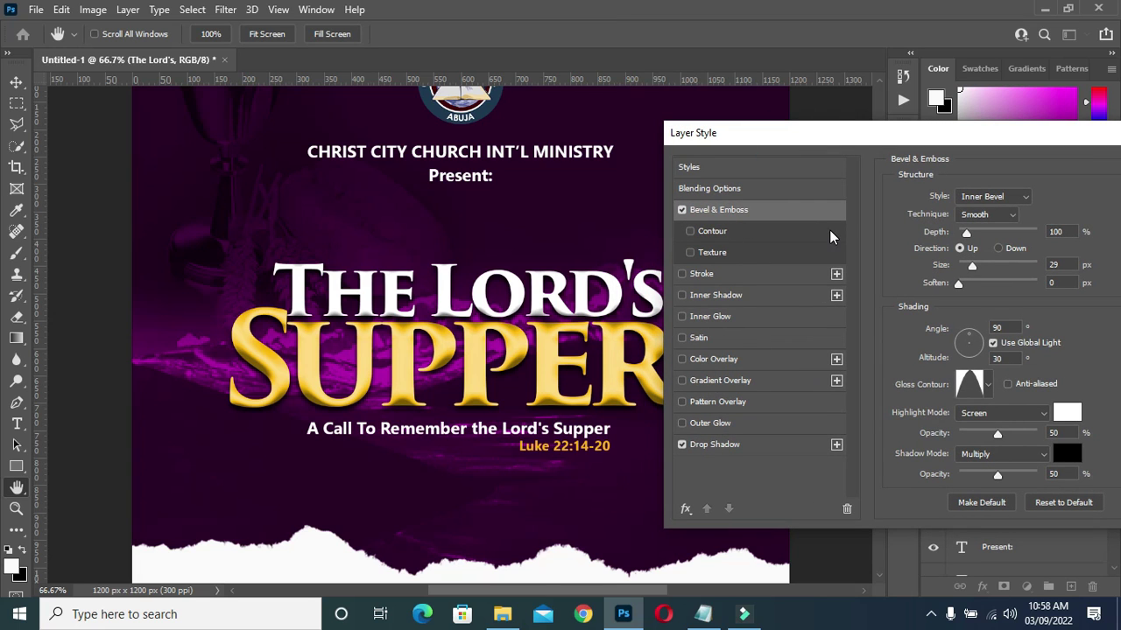
left_click_drag(829, 140, 860, 141)
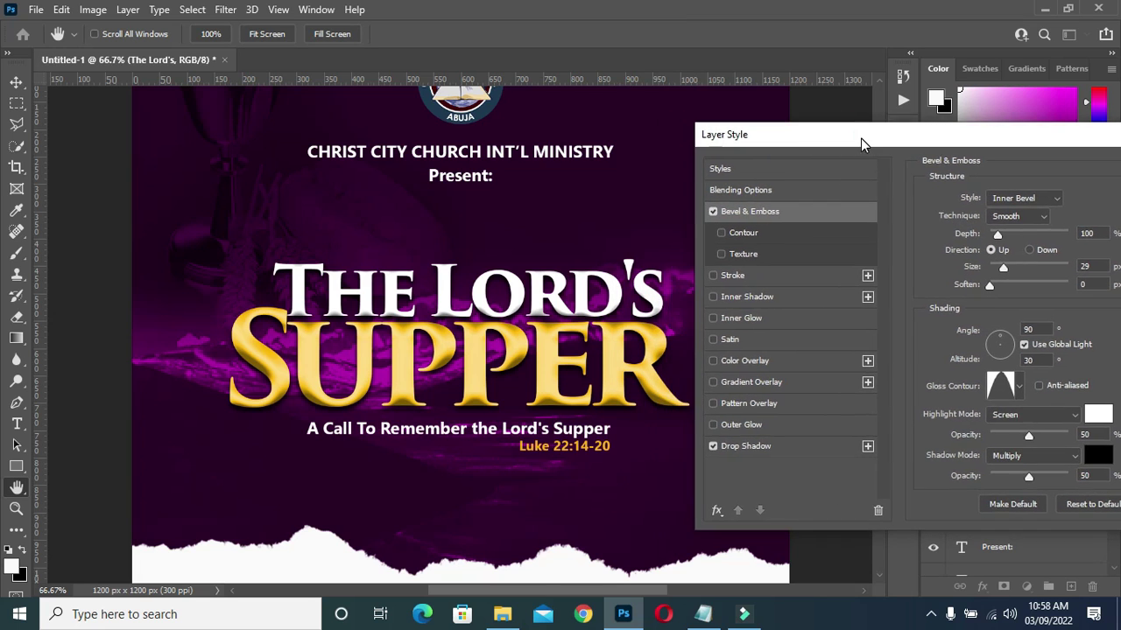
Add a Satin effect to THE LORD'S, adjusting its opacity, distance and size
left_click(731, 341)
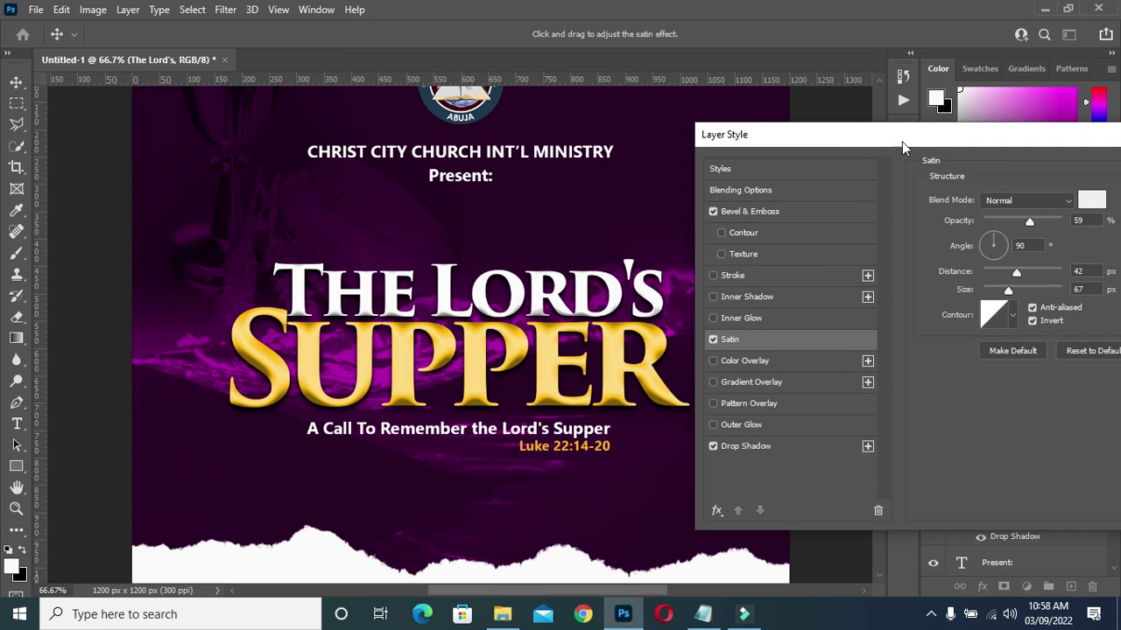
left_click_drag(961, 150, 936, 149)
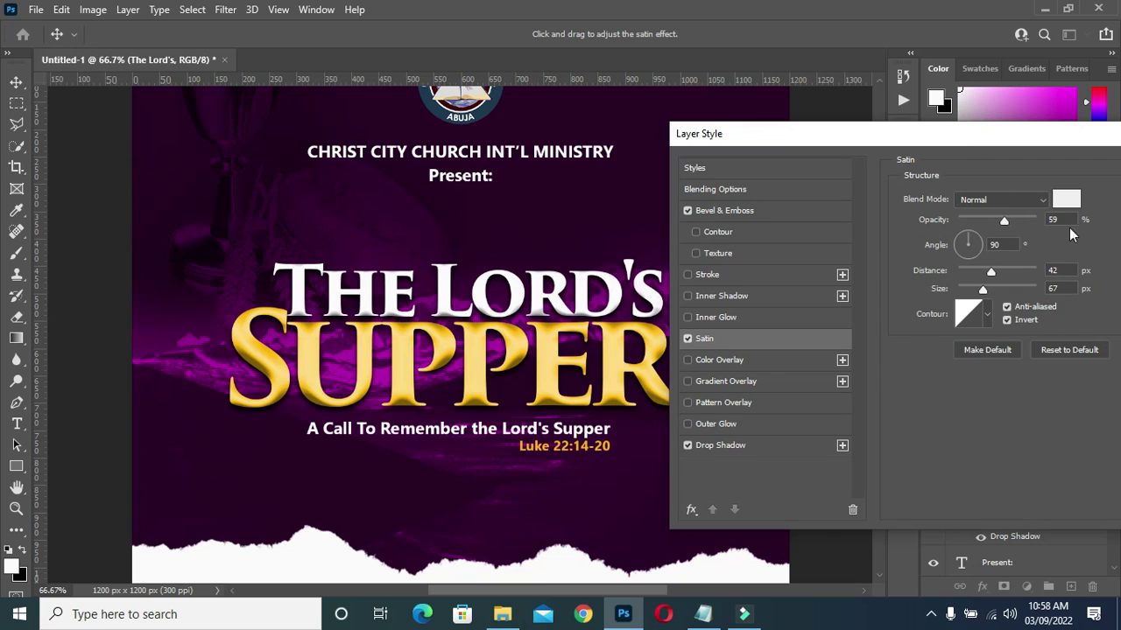
left_click(1061, 222)
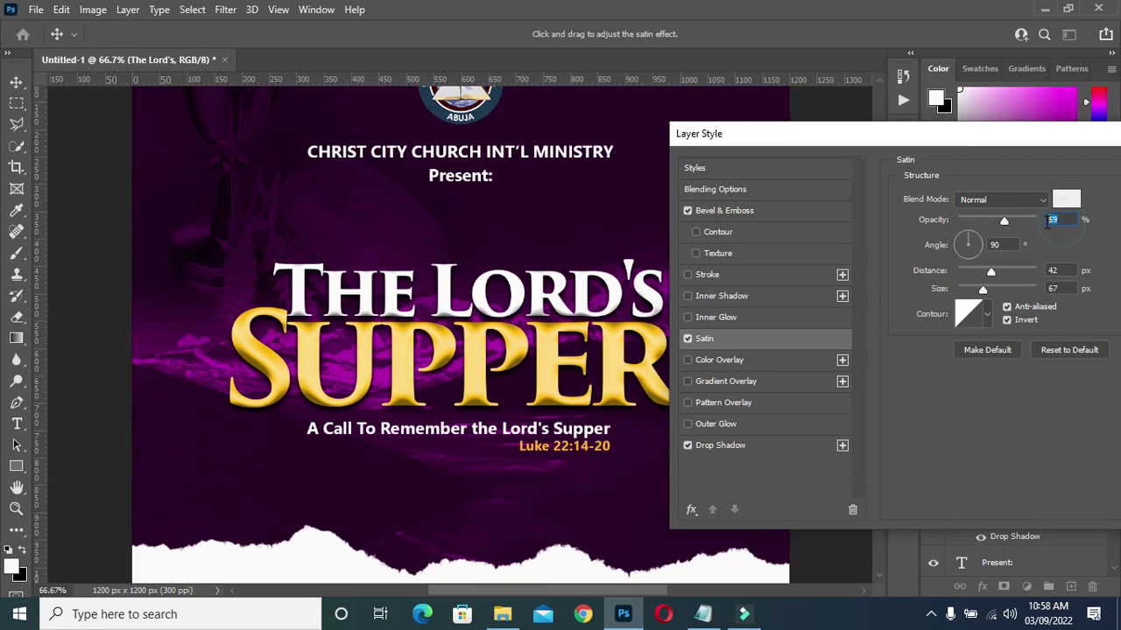
left_click(1056, 271)
left_click(1063, 289)
left_click_drag(865, 133, 854, 134)
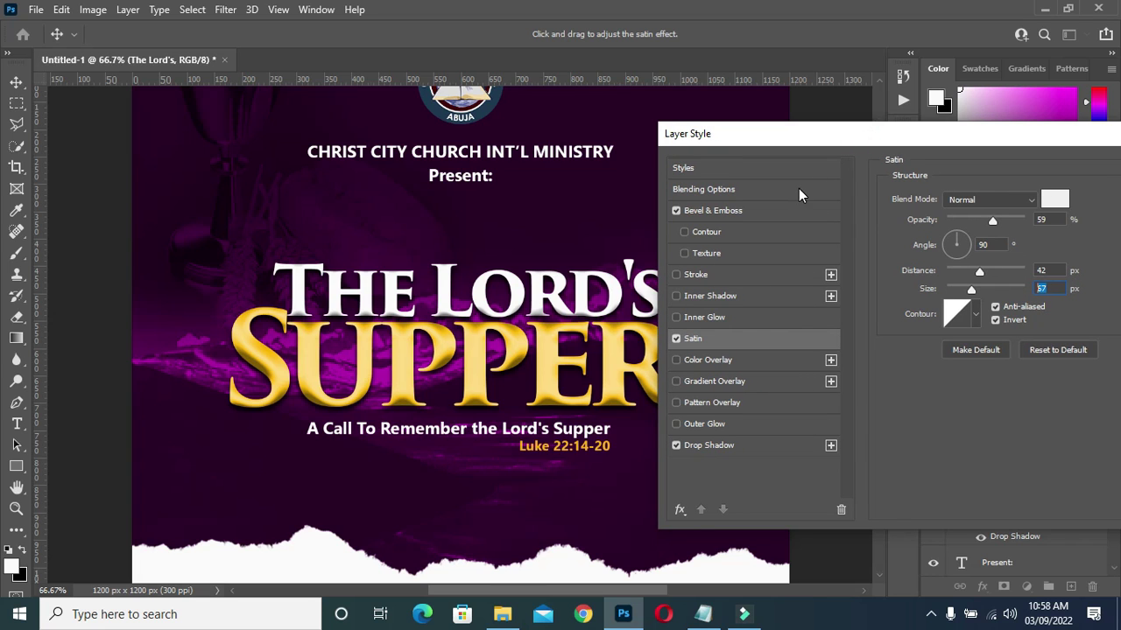
Set the bevel depth and second gloss contour, then apply bevel, satin and shadow
left_click(778, 219)
left_click(1051, 266)
left_click(1055, 232)
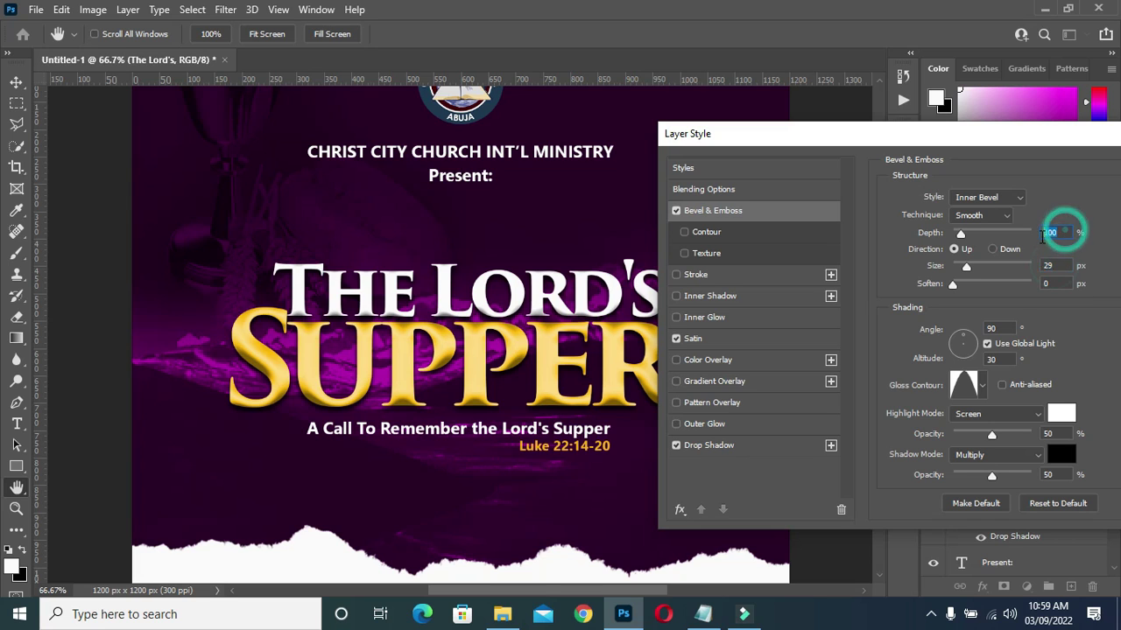
left_click(982, 387)
left_click(911, 433)
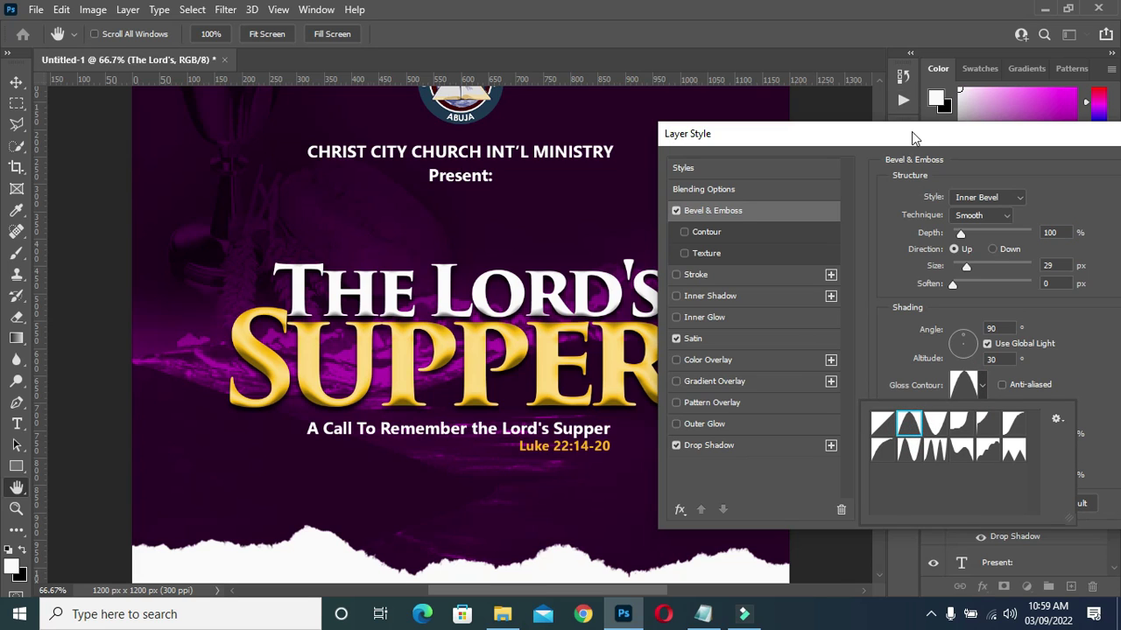
left_click_drag(911, 132, 656, 142)
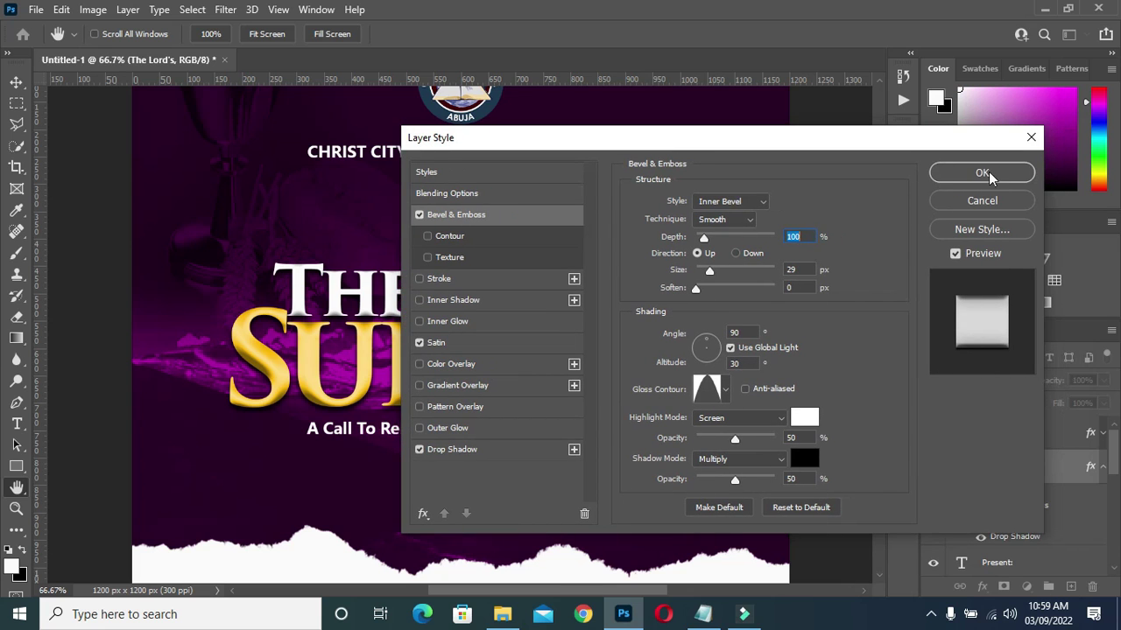
left_click(994, 174)
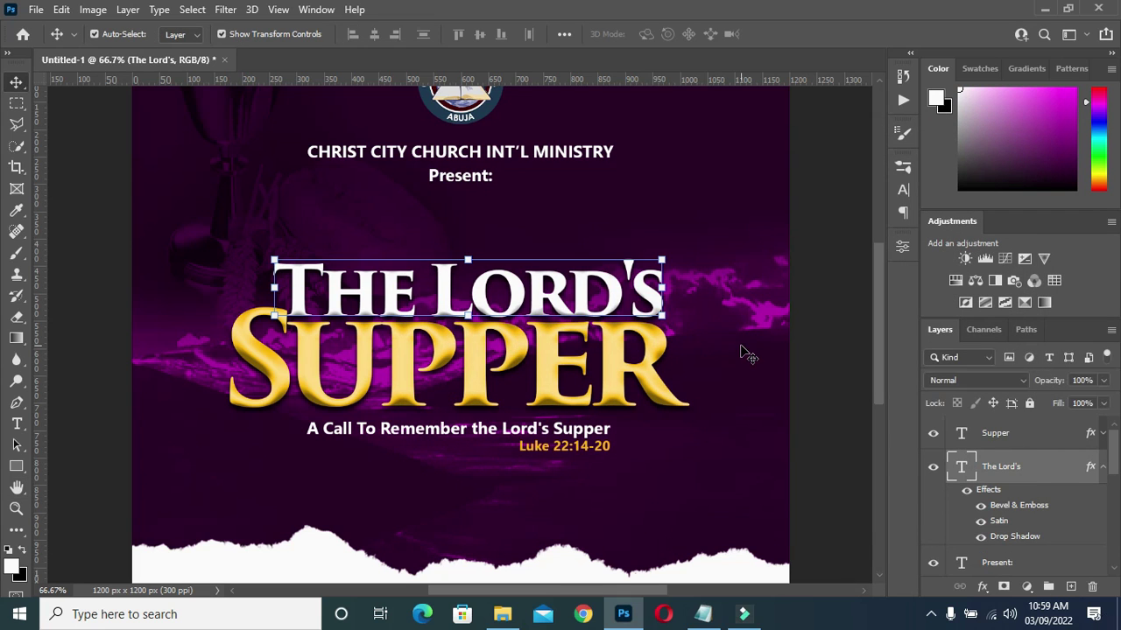
left_click(1101, 466)
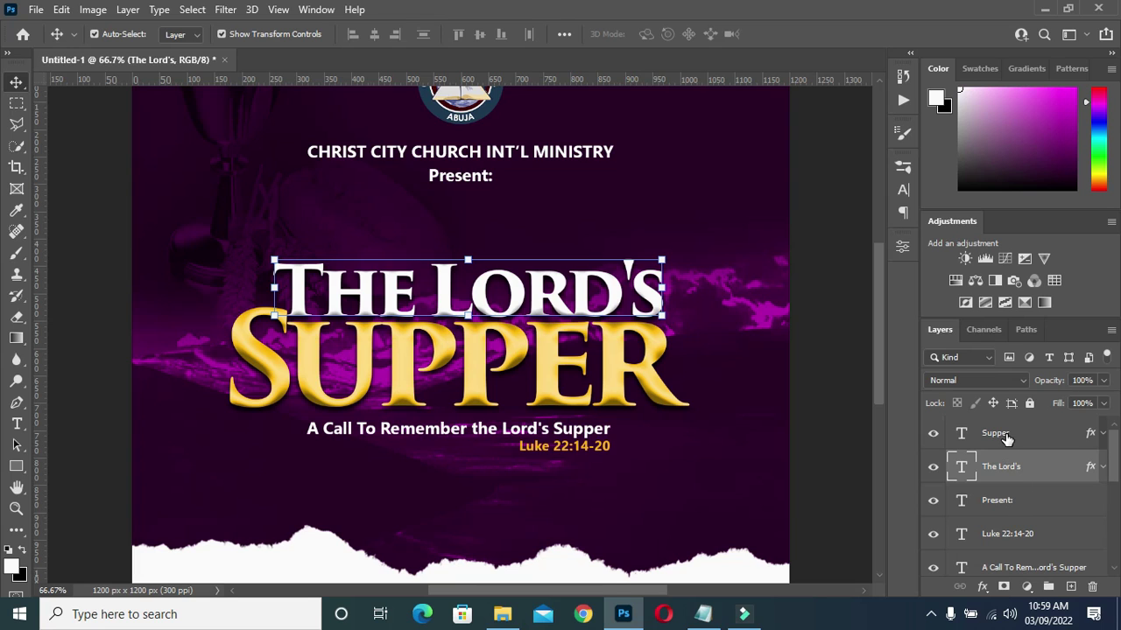
Group the four title text layers into a group named 'Text'
left_click(1011, 545)
left_click(1014, 563, "shift")
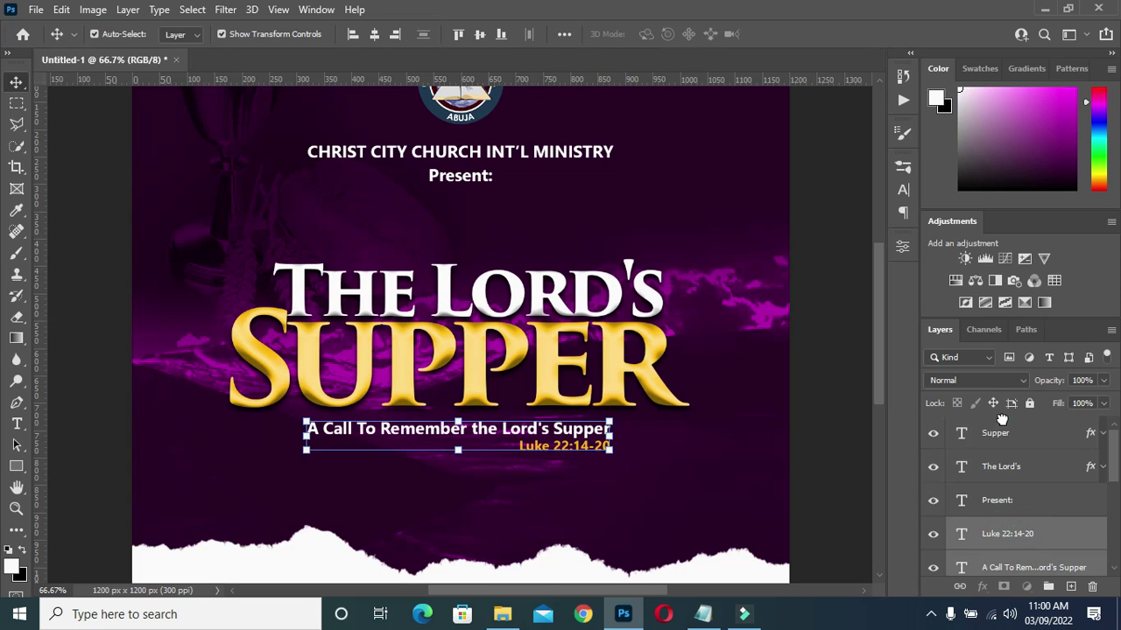
left_click_drag(1011, 534, 1003, 421)
left_click(1011, 500)
left_click(1012, 533)
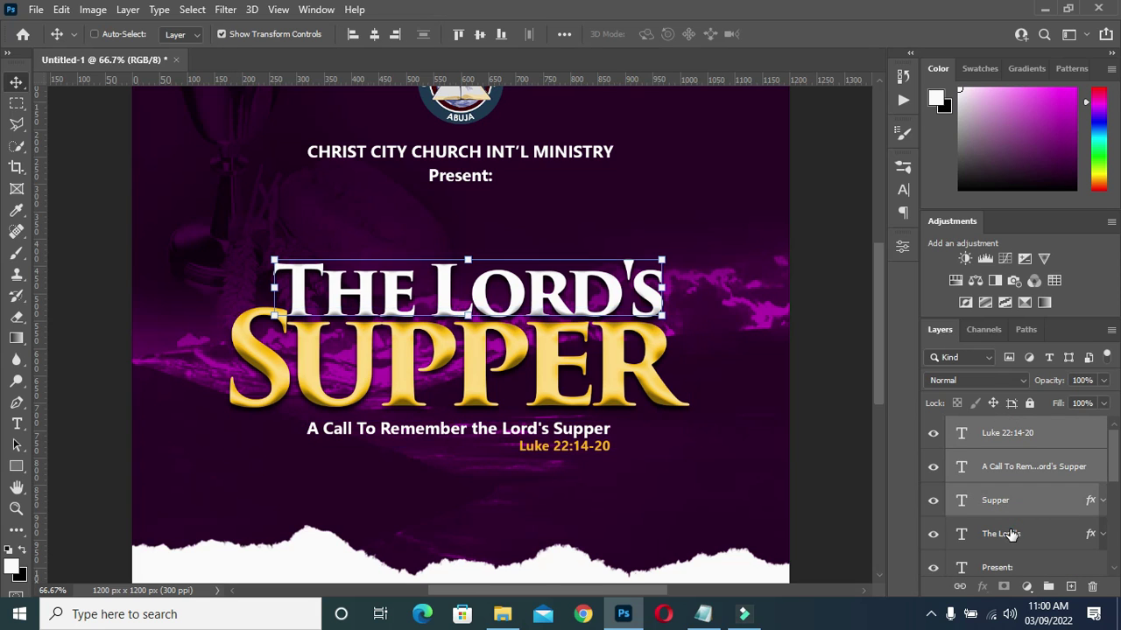
left_click(1006, 433, "shift")
key("ctrl+g")
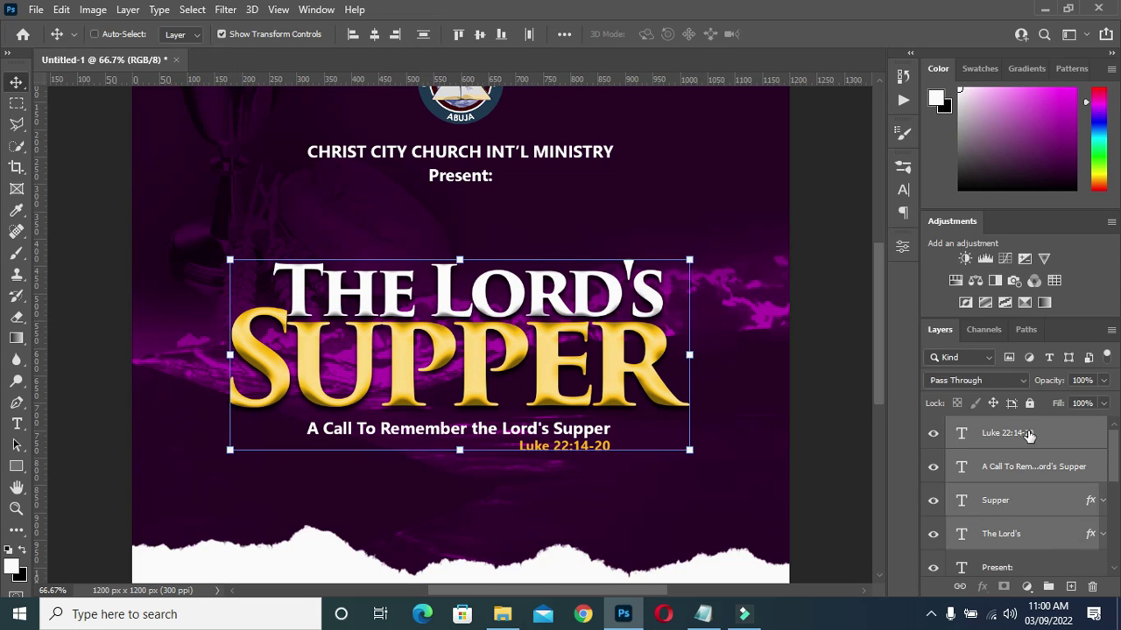
double_click(995, 427)
type("Text")
Group the Present: and church name layers into a group named 'Church'
left_click(990, 454)
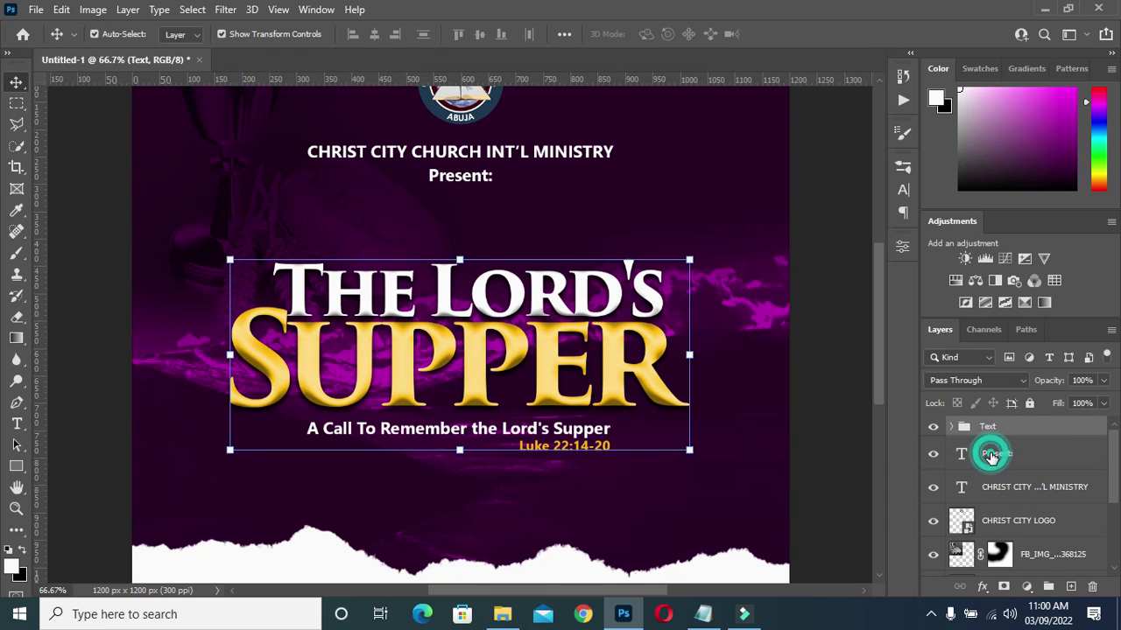
left_click(1020, 492, "shift")
key("ctrl+g")
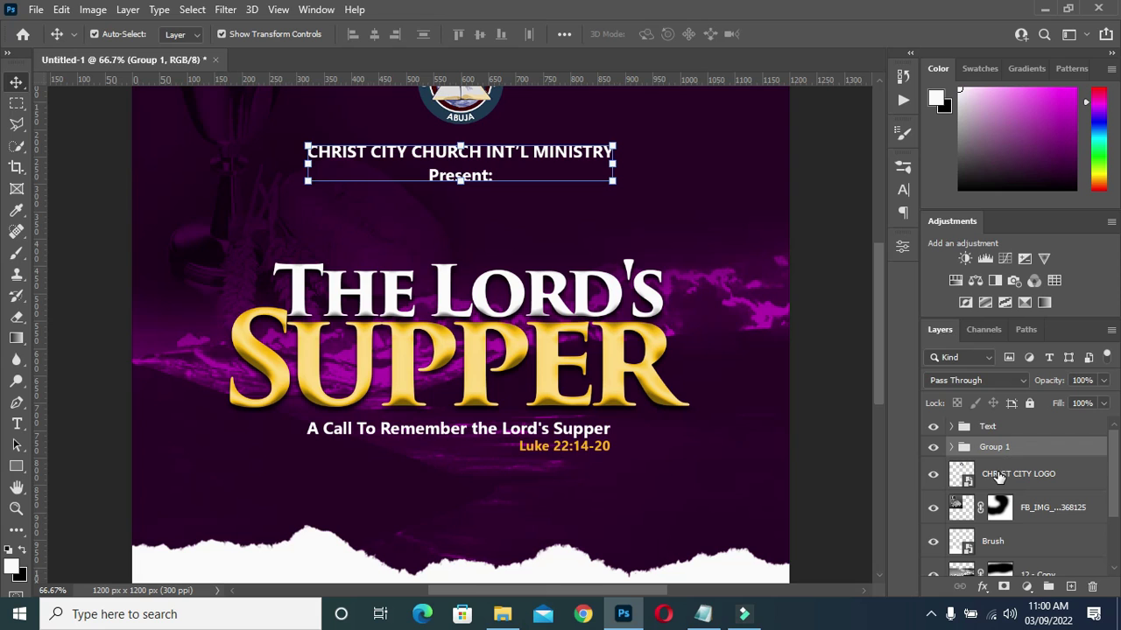
left_click(951, 446)
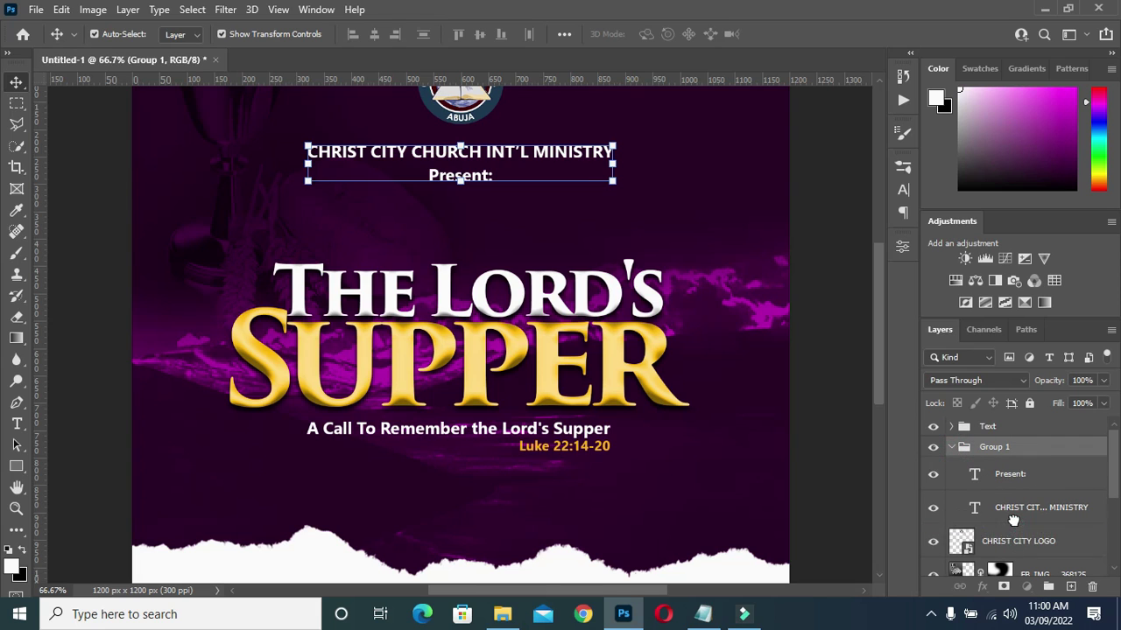
left_click(972, 538)
double_click(996, 447)
type("Church")
key("Return")
left_click(951, 446)
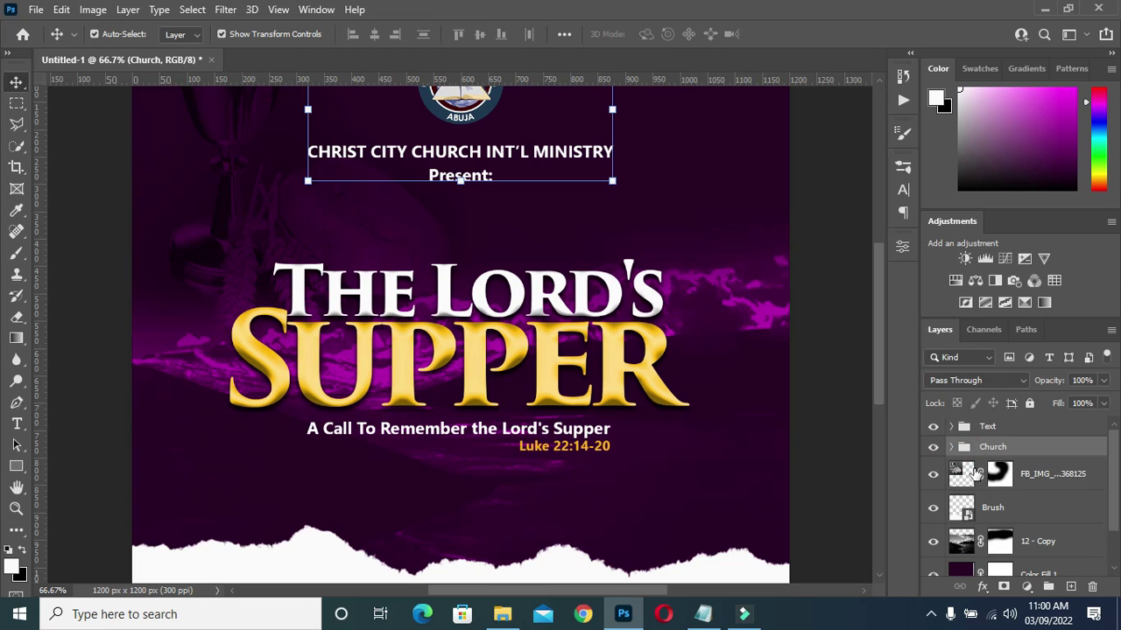
Group the background layers from FB_IMG down to Color Fill 1 as 'BG'
left_click(974, 473)
scroll(1007, 491, "down", 1)
left_click(1040, 526)
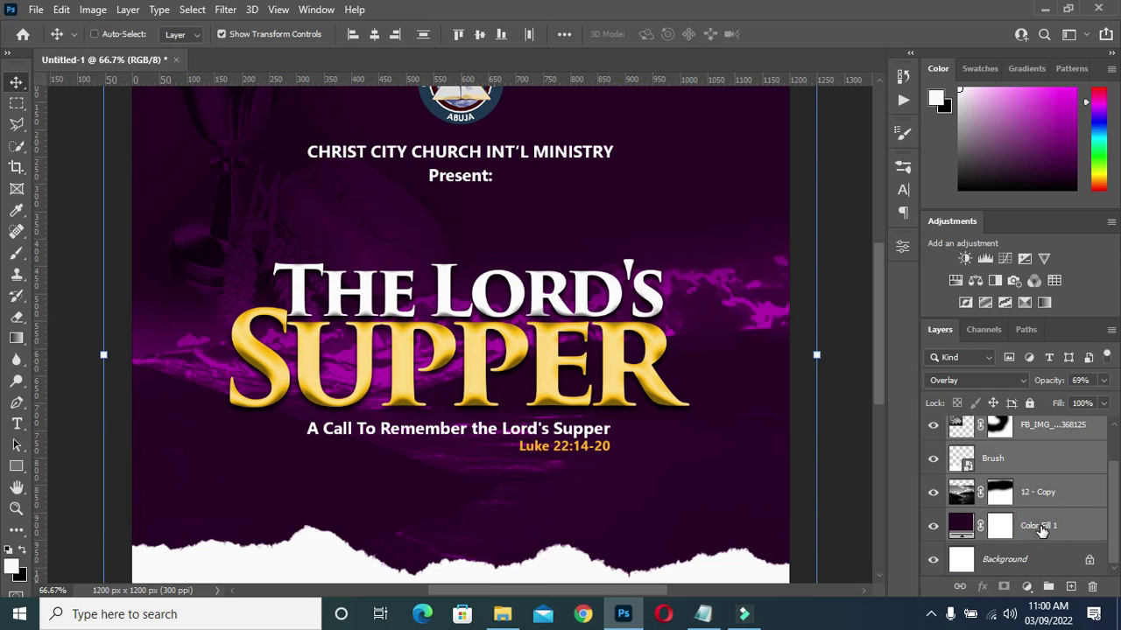
key("ctrl+g")
double_click(997, 470)
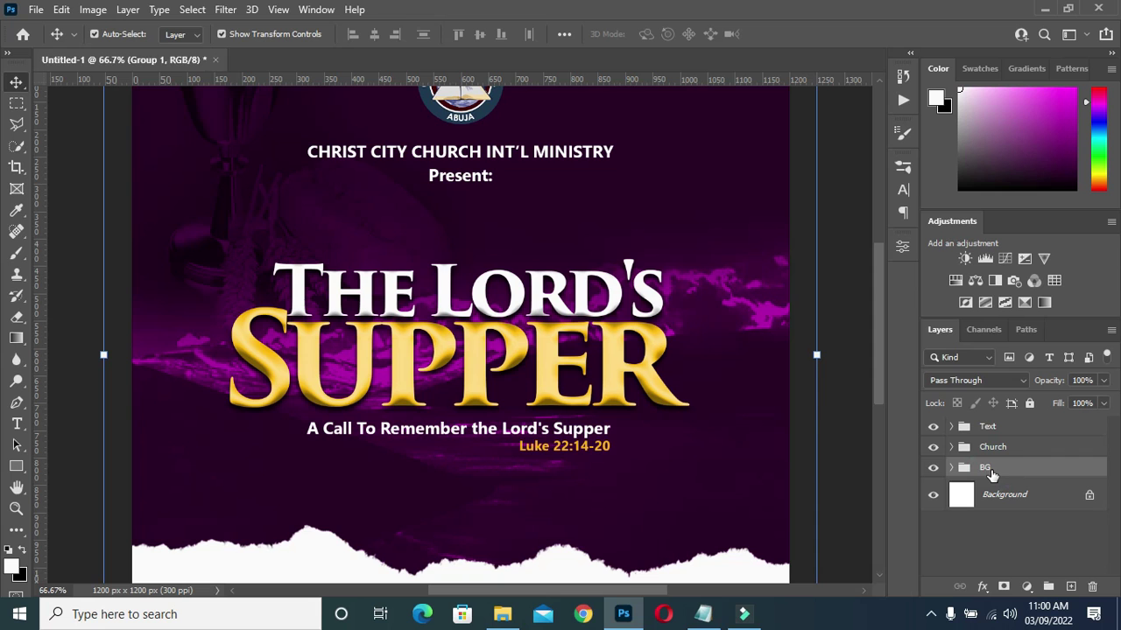
key("Return")
left_click(843, 452)
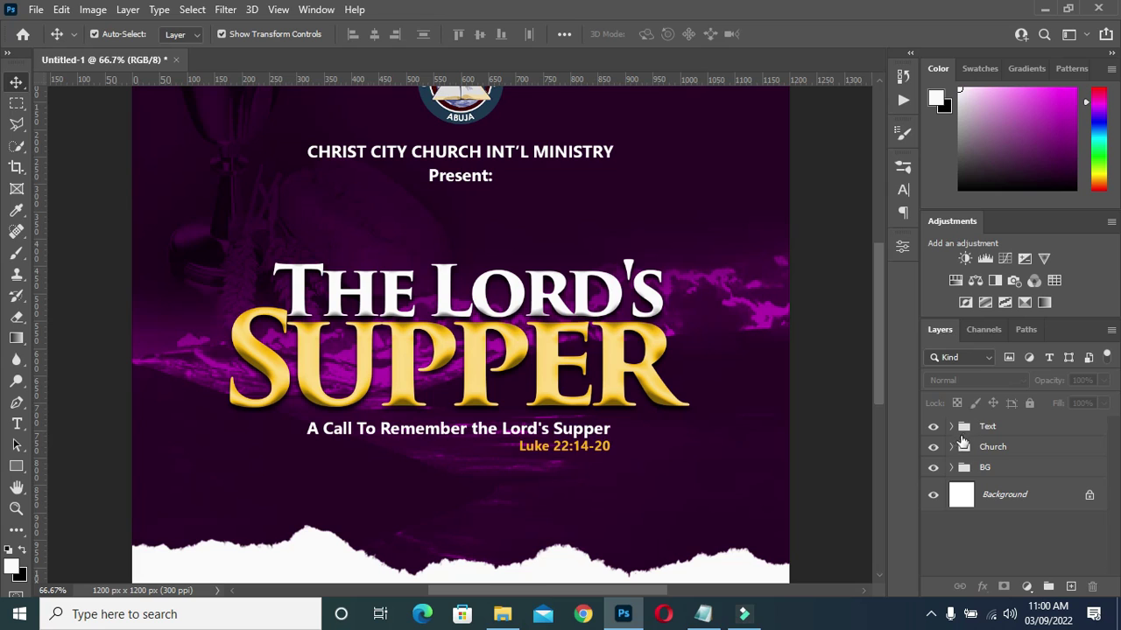
left_click(951, 444)
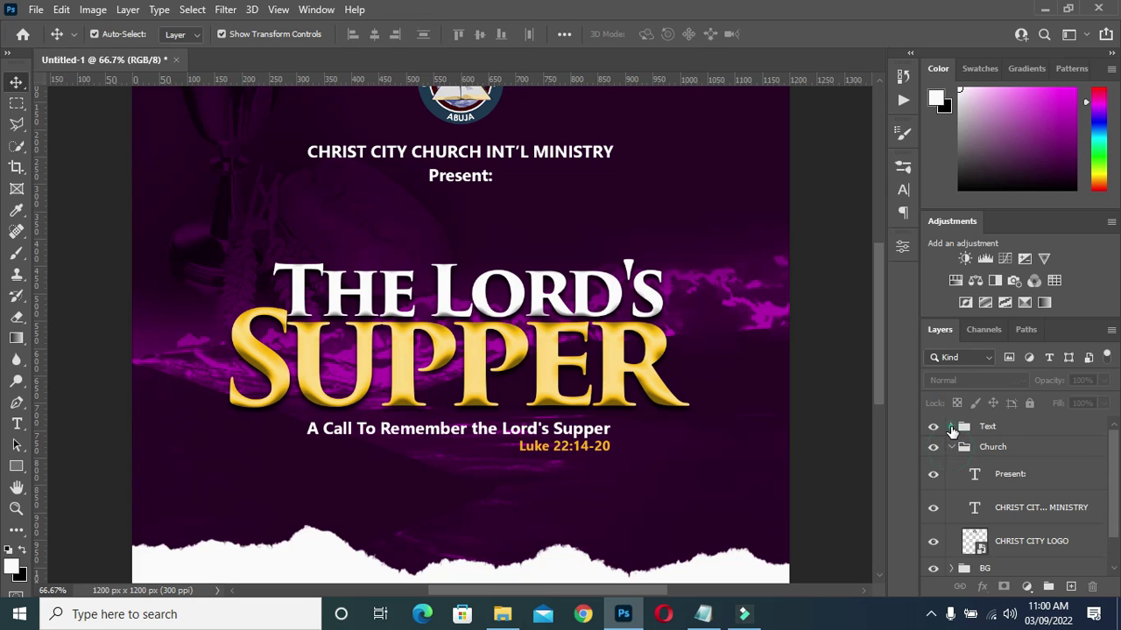
Scale the subtitle and Luke 22:14-20 reference together to about 122%, nudged up slightly
left_click(952, 427)
left_click(1025, 491)
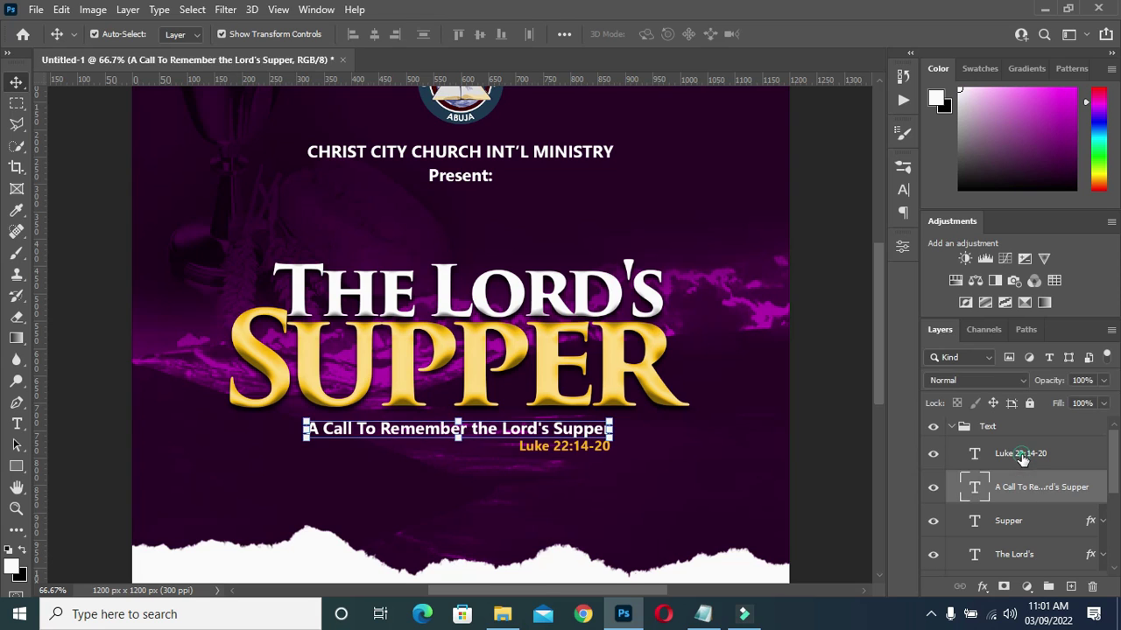
left_click(1021, 455, "shift")
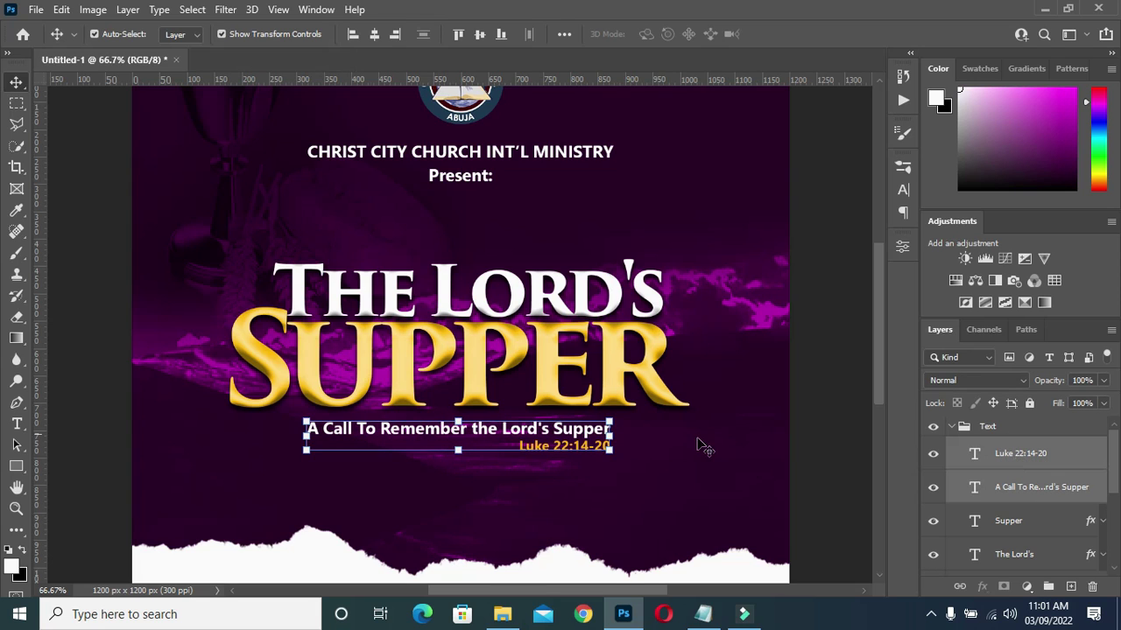
left_click(611, 449)
left_click_drag(610, 450, 642, 463)
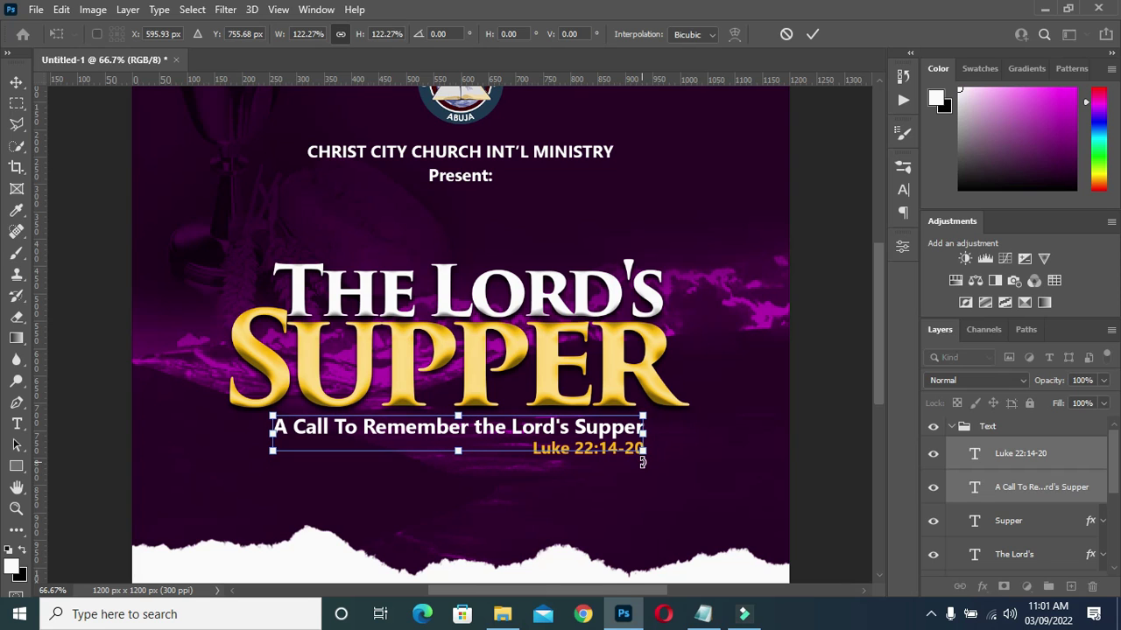
key("Up")
left_click(814, 33)
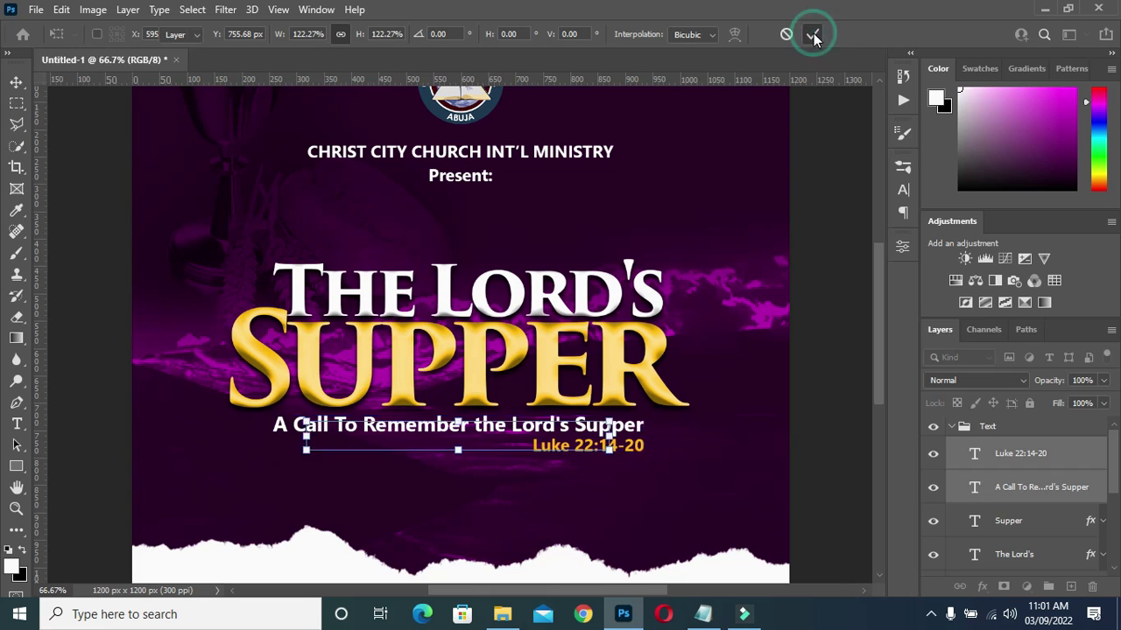
left_click(840, 298)
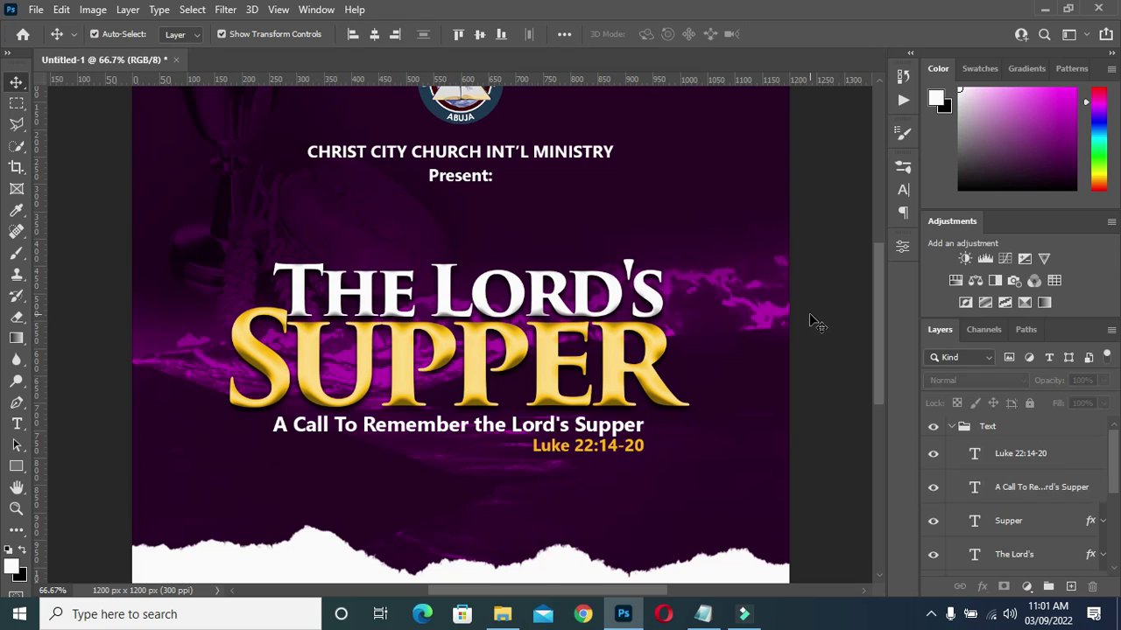
Check the Luke reference layer, fit the poster on screen, and collapse the Text and Church groups
left_click(642, 464)
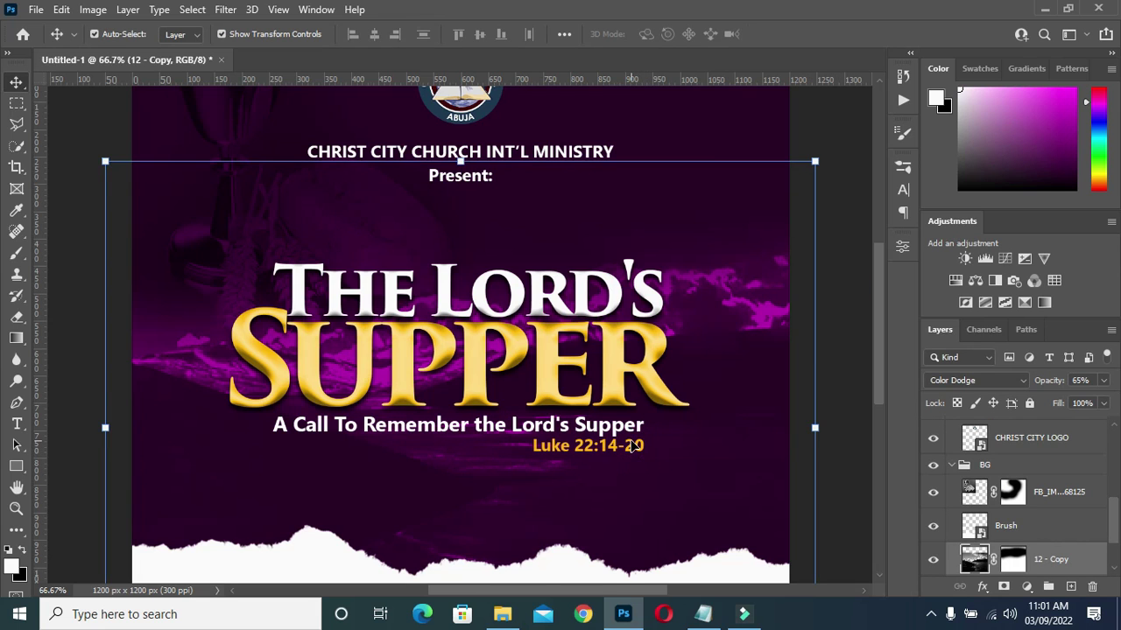
right_click(632, 446)
left_click(669, 463)
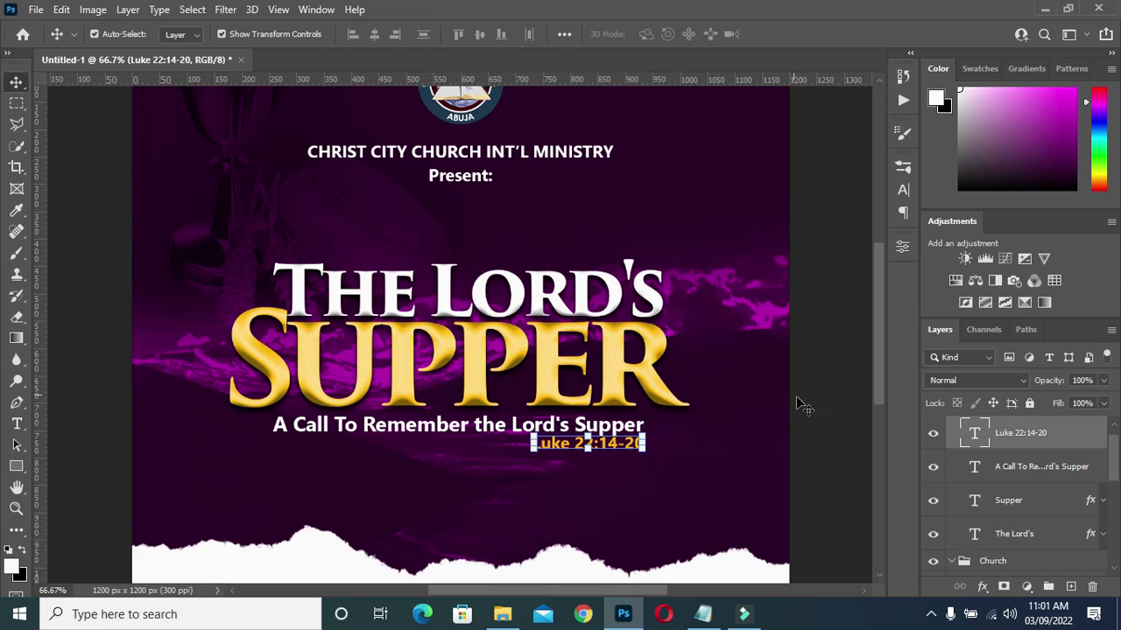
left_click(804, 404)
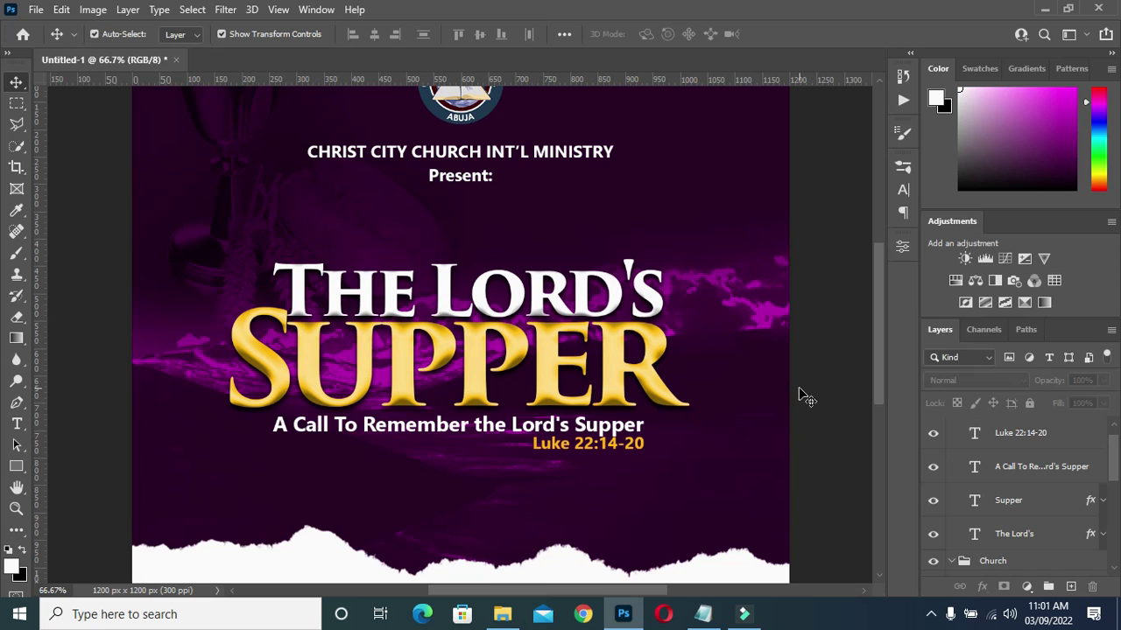
left_click(879, 478)
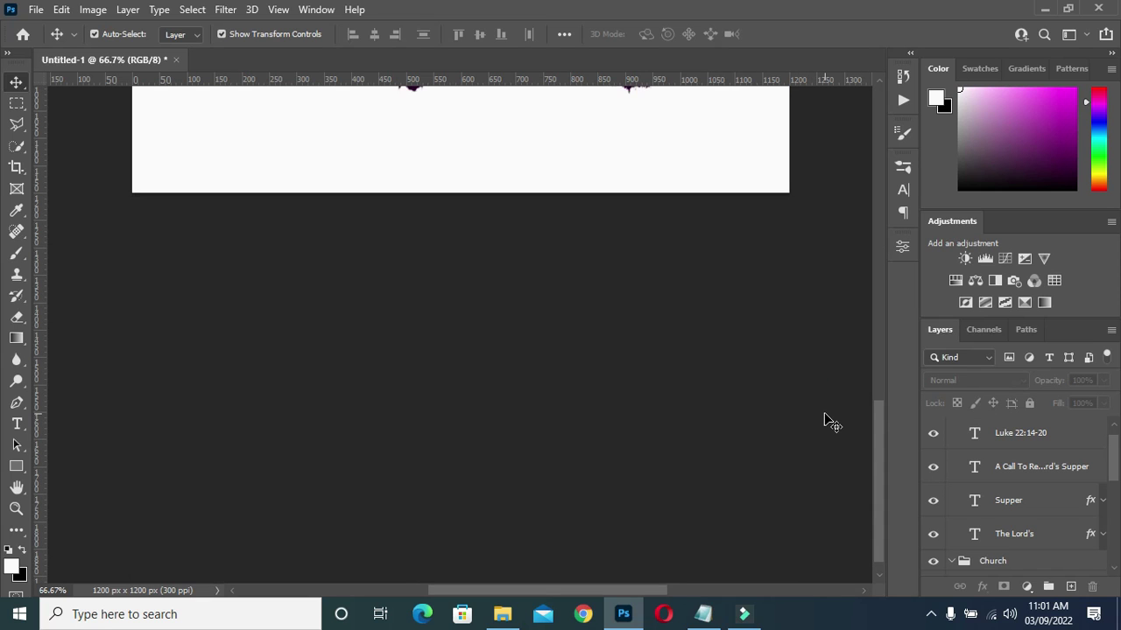
key("ctrl+0")
scroll(989, 445, "up", 1)
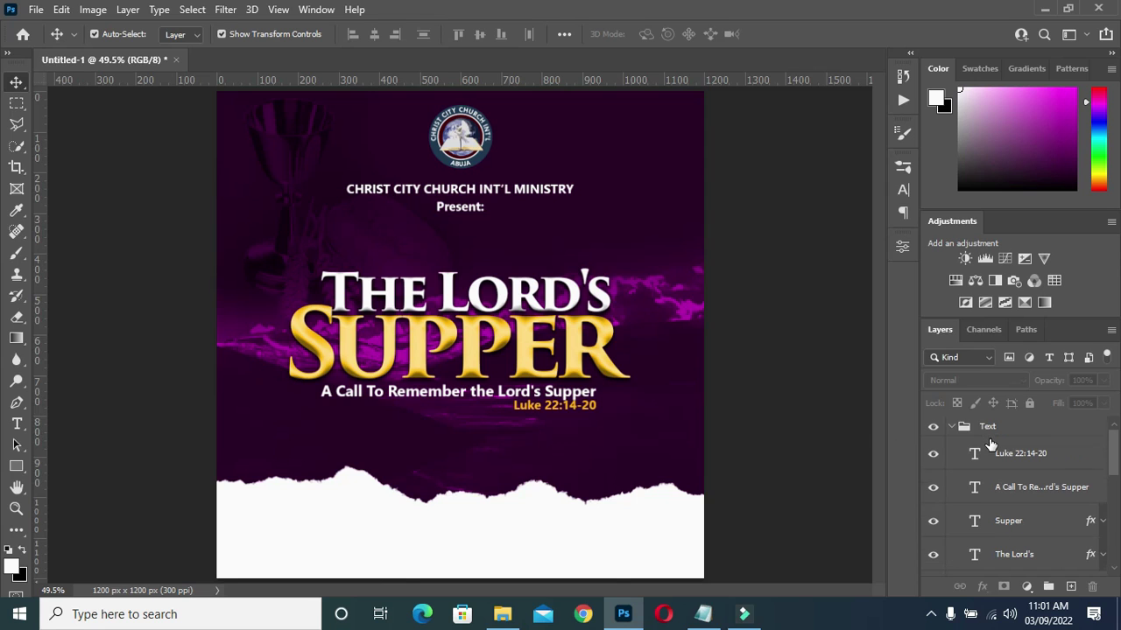
left_click(954, 429)
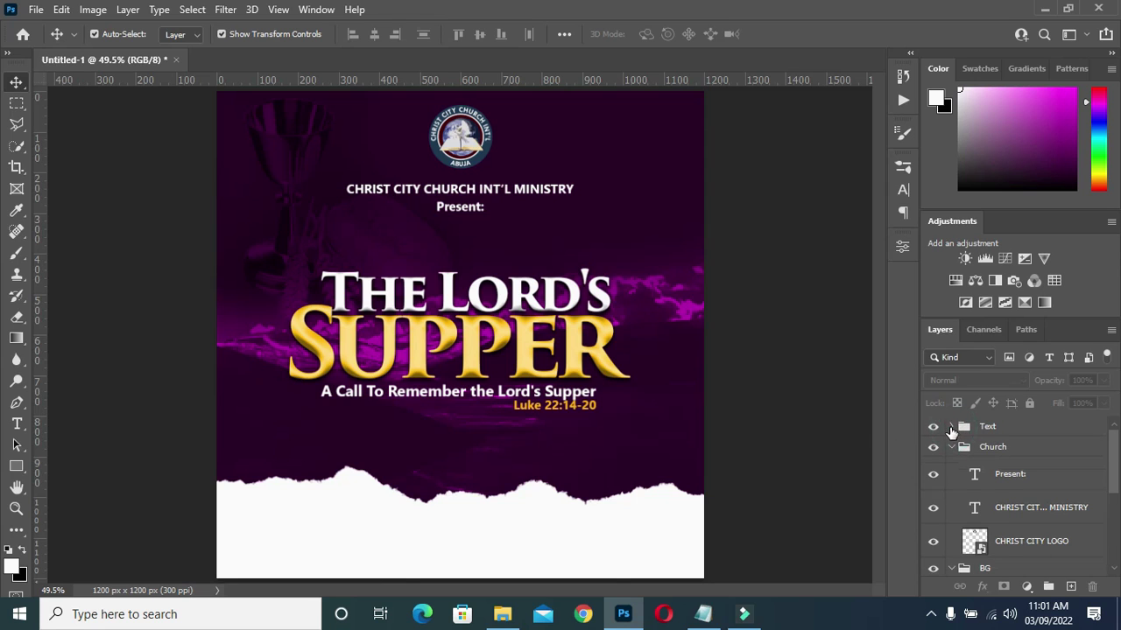
left_click(951, 447)
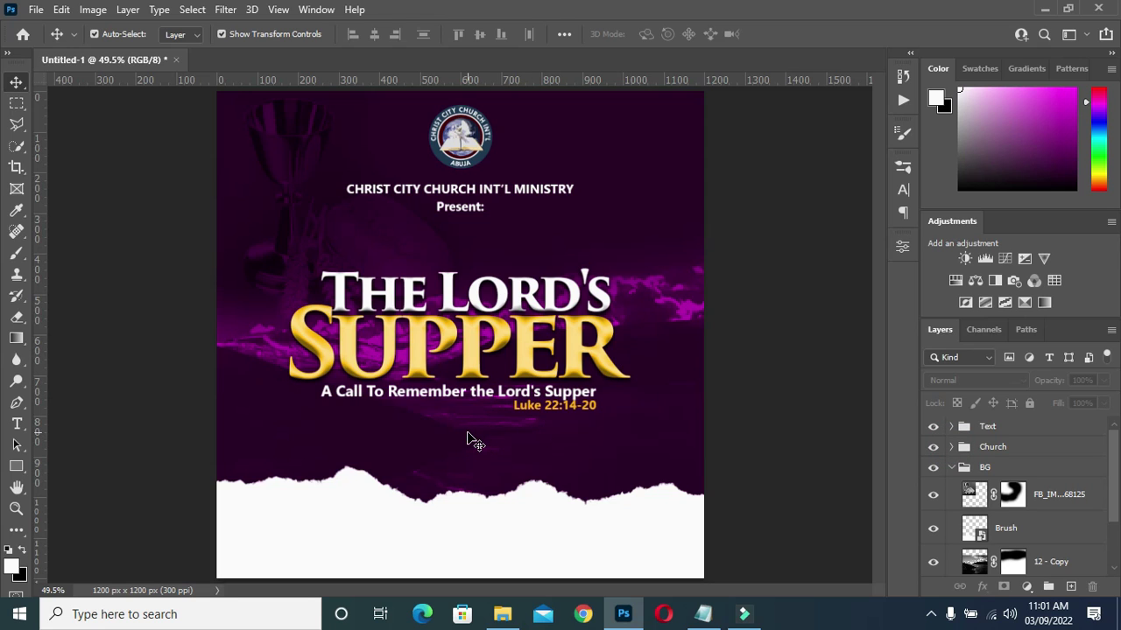
Scale up the Text group from THE LORD'S SUPPER to Luke 22:14-20 and centre it horizontally on the canvas
left_click(992, 426)
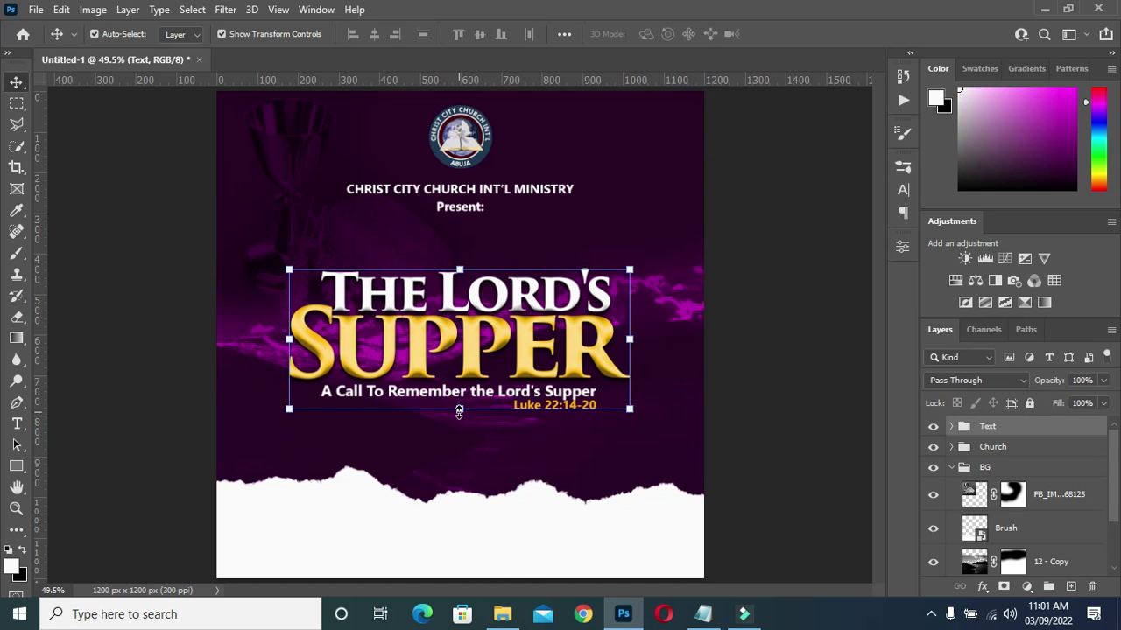
left_click_drag(459, 412, 458, 435)
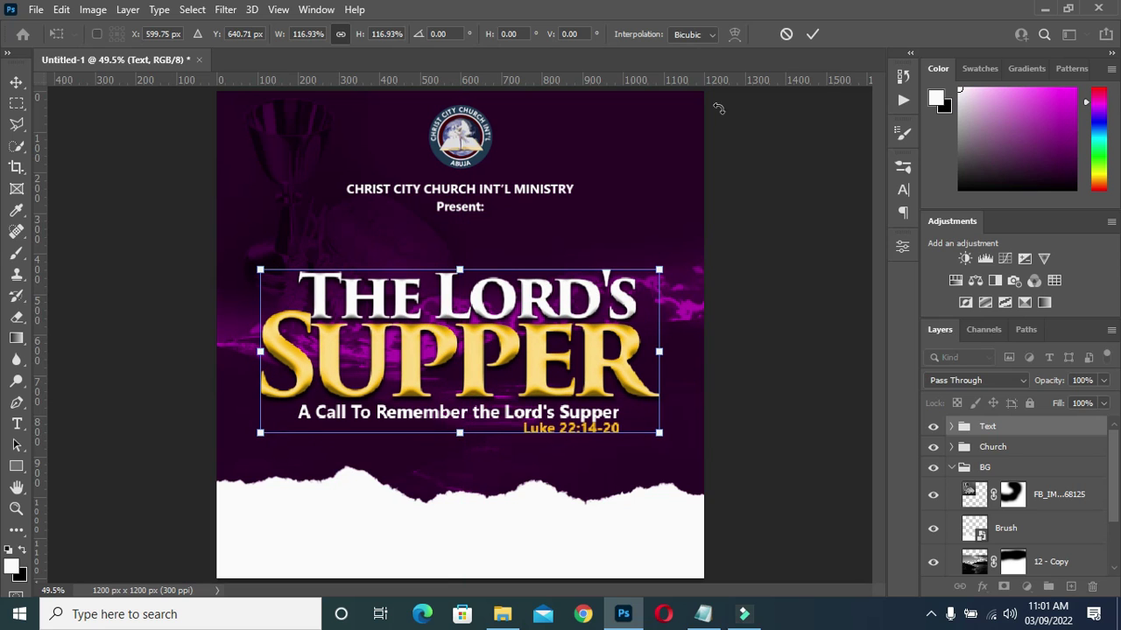
left_click(811, 33)
key("ctrl+a")
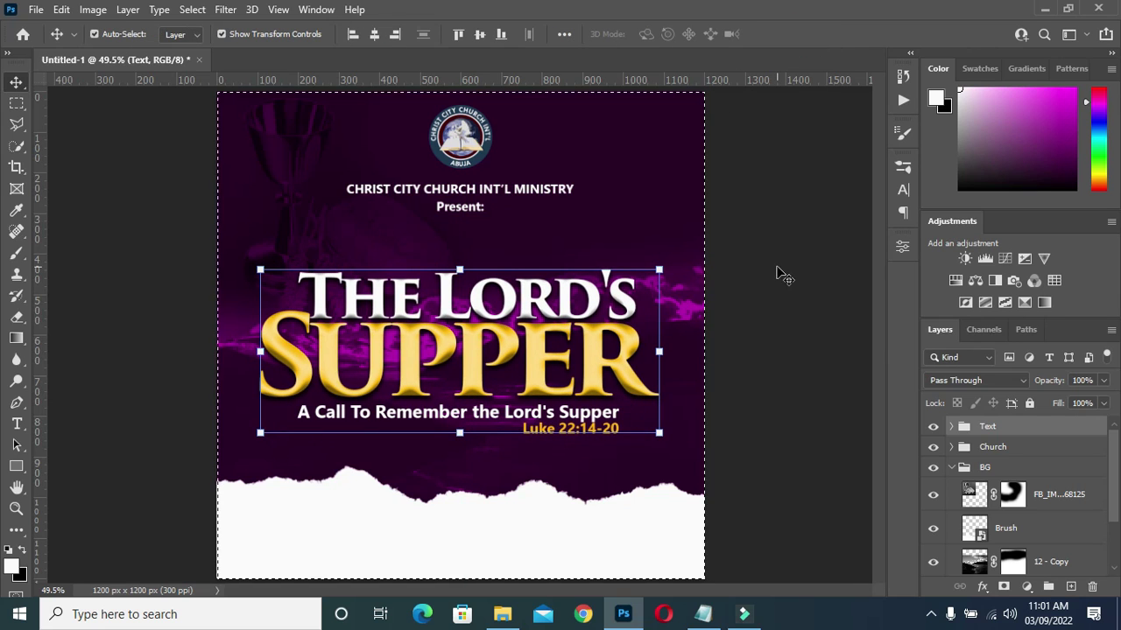
left_click(376, 34)
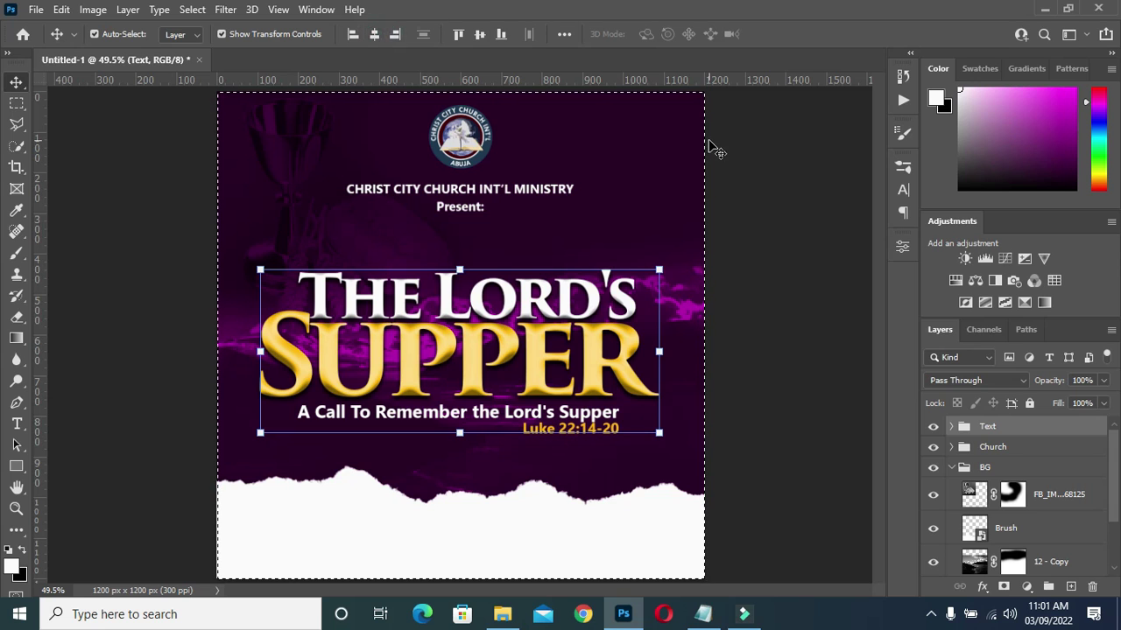
key("ctrl+d")
left_click(778, 190)
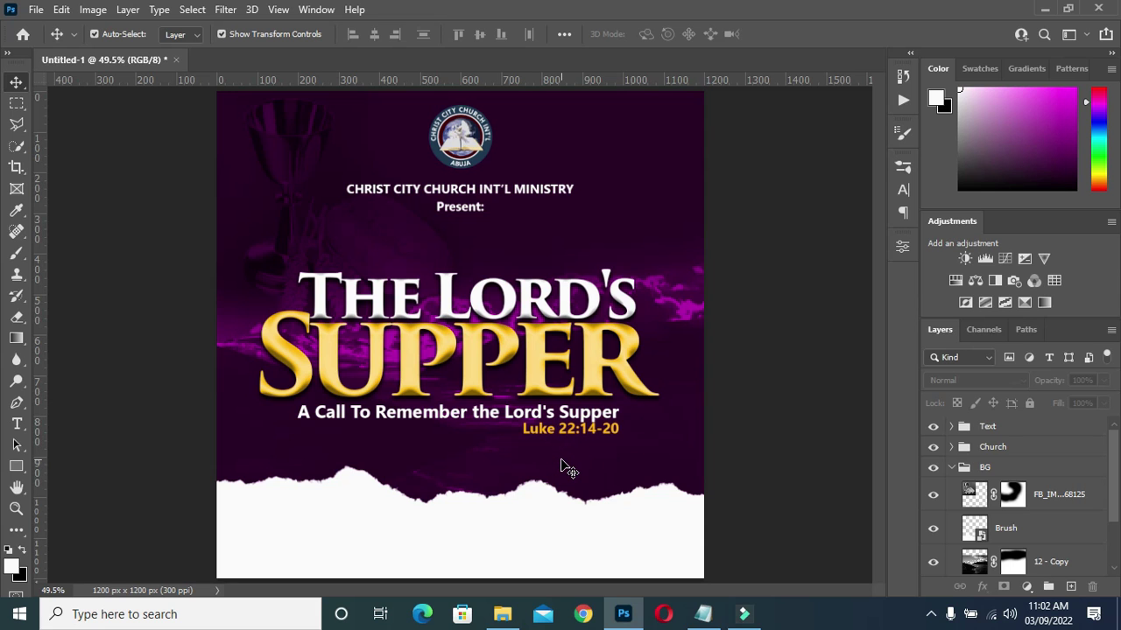
key("ctrl+plus")
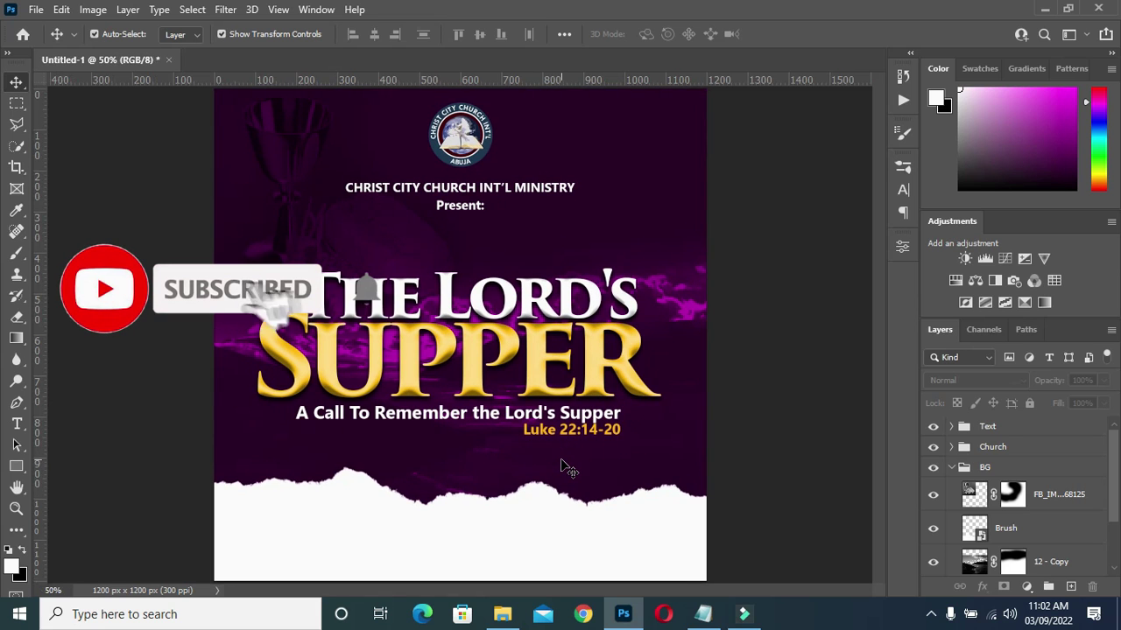
key("ctrl+plus")
scroll(567, 438, "down", 3)
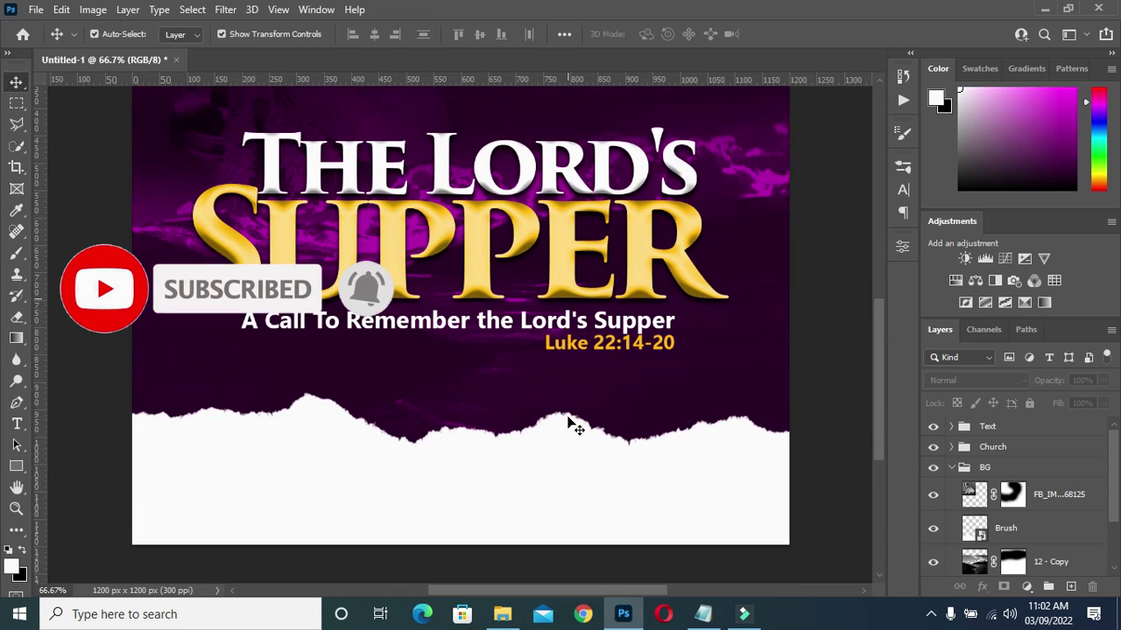
scroll(570, 425, "down", 2)
scroll(570, 425, "up", 1)
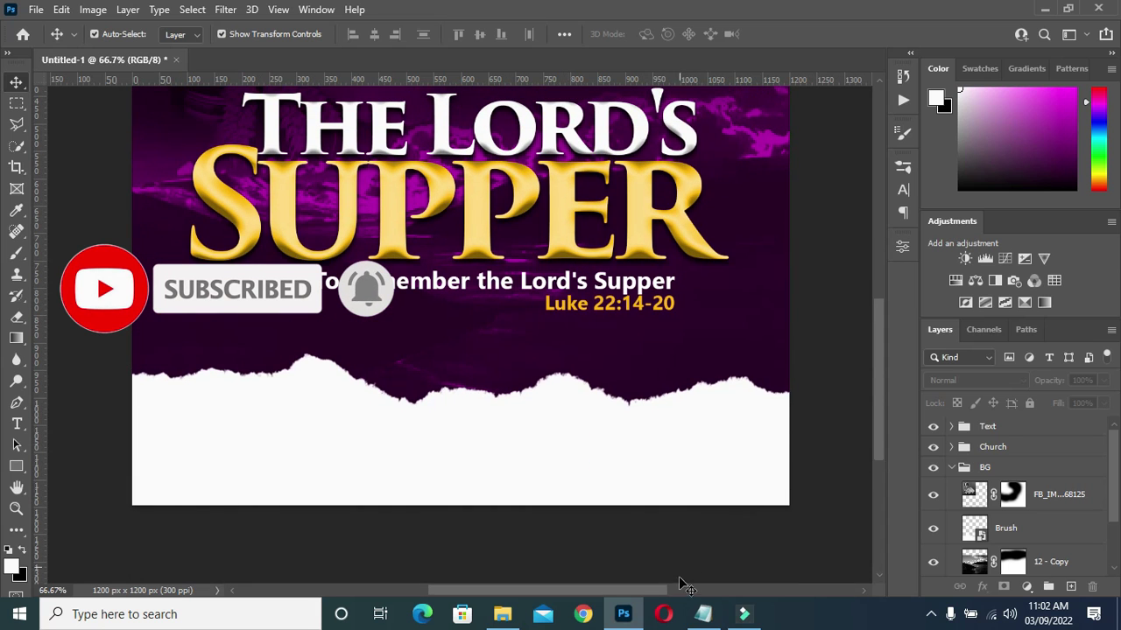
Copy the word 'Thurday' from the Notepad event notes and minimize Notepad
left_click(703, 614)
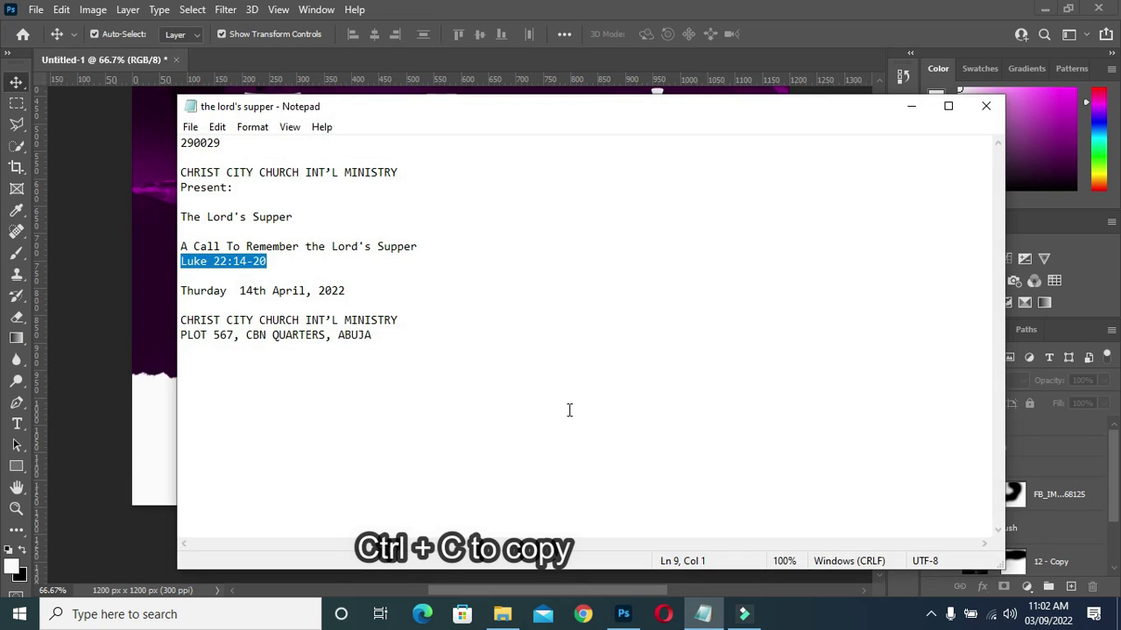
left_click_drag(227, 291, 181, 295)
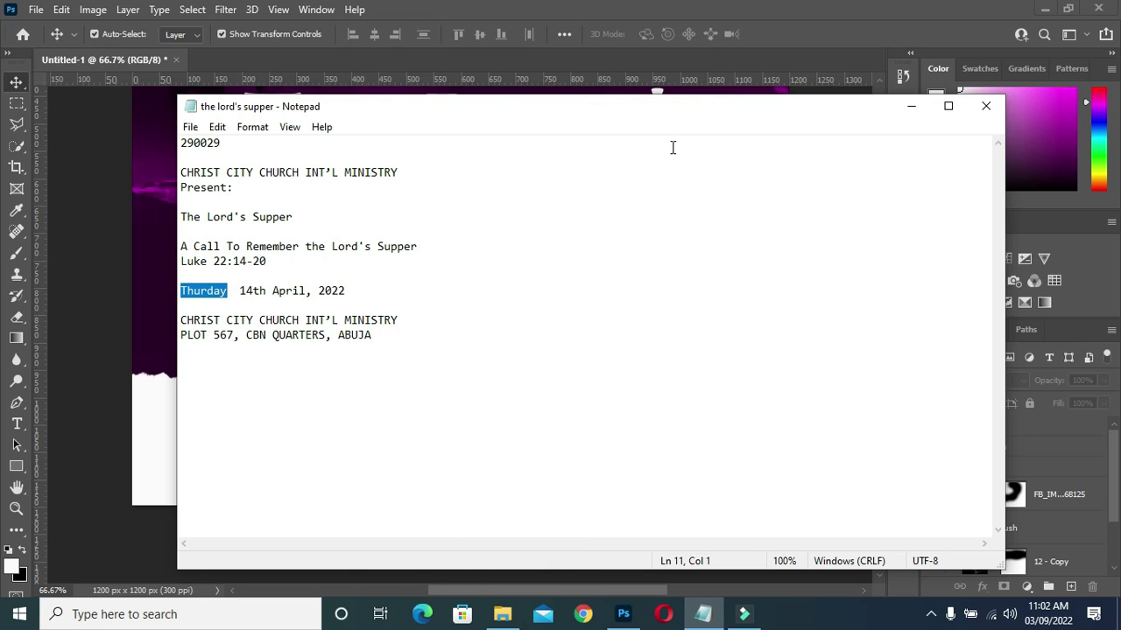
left_click(921, 111)
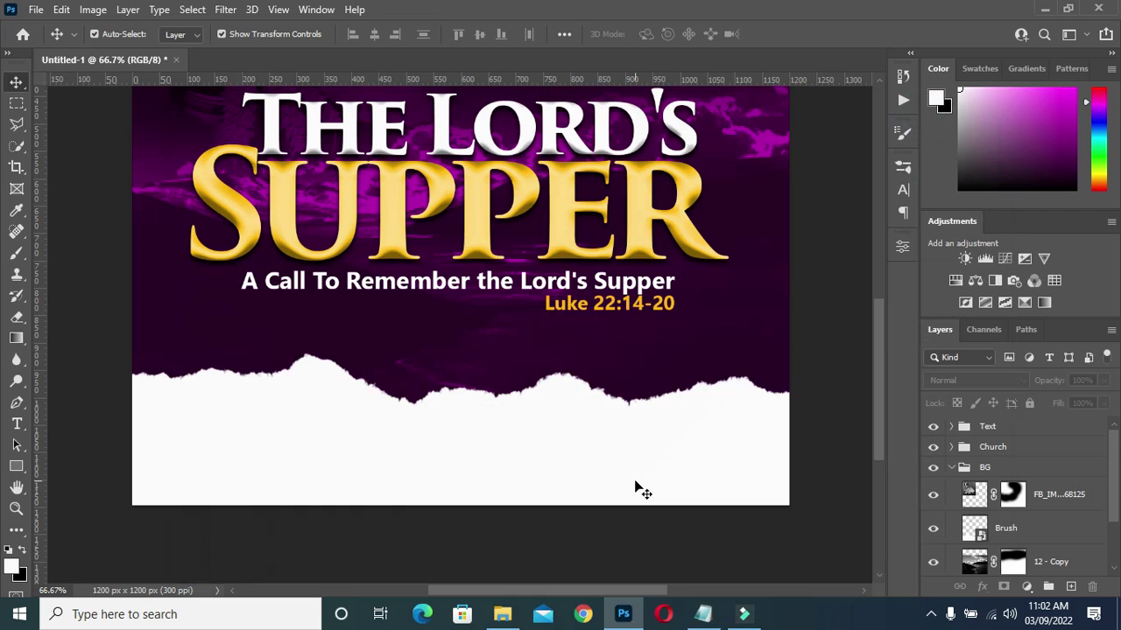
left_click(504, 615)
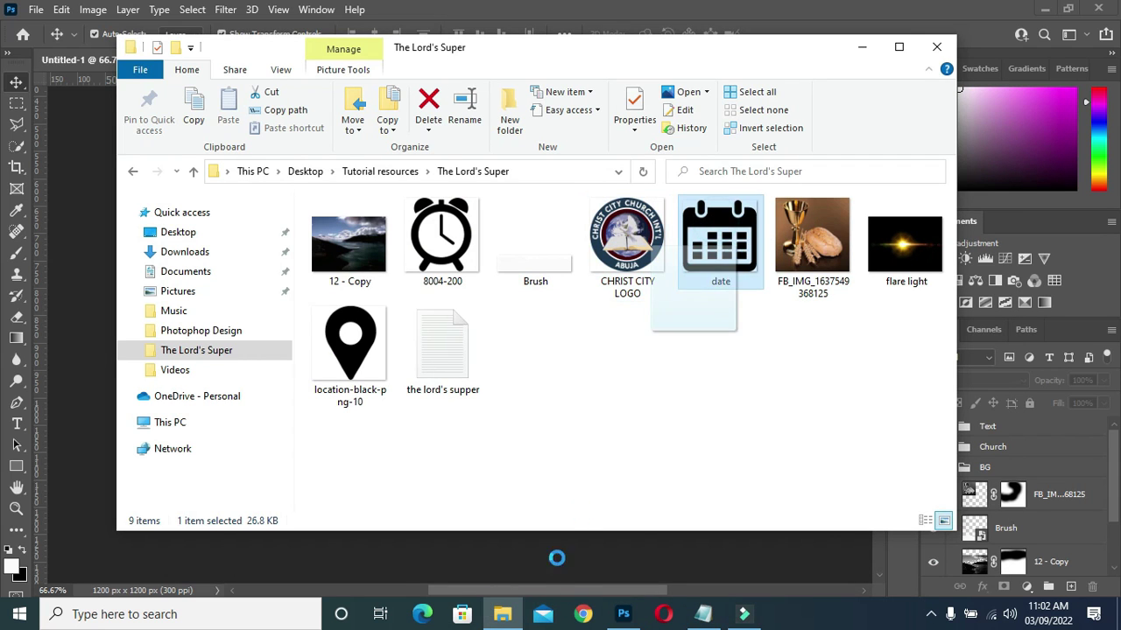
Place the 'date' calendar image and shrink it to a small icon at the flyer's lower left
left_click_drag(716, 226, 539, 560)
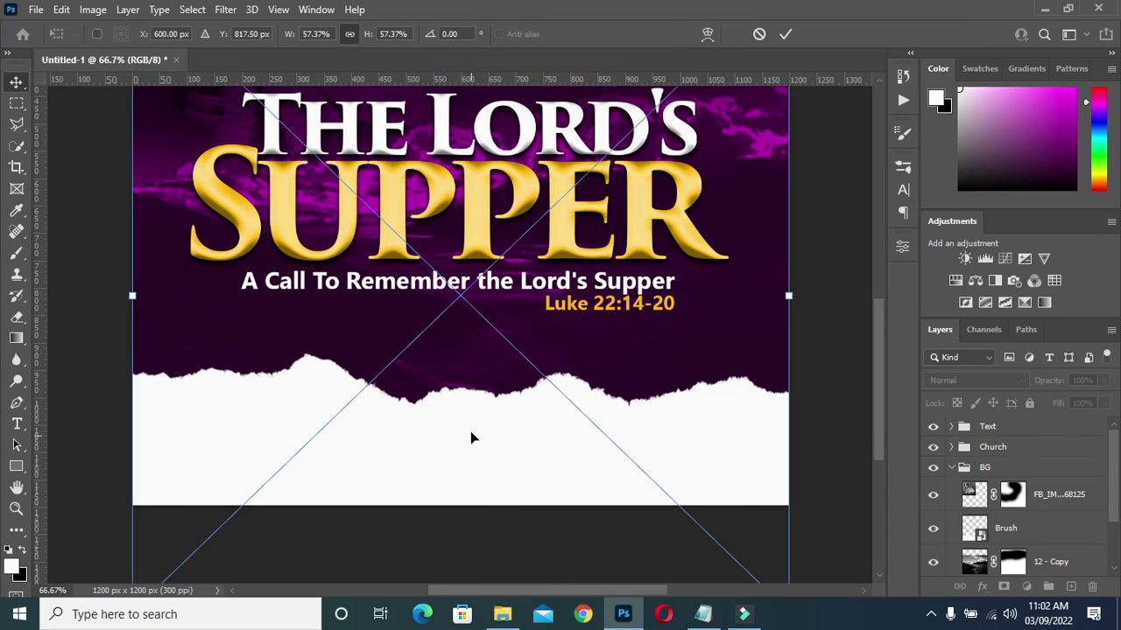
left_click_drag(790, 296, 266, 356)
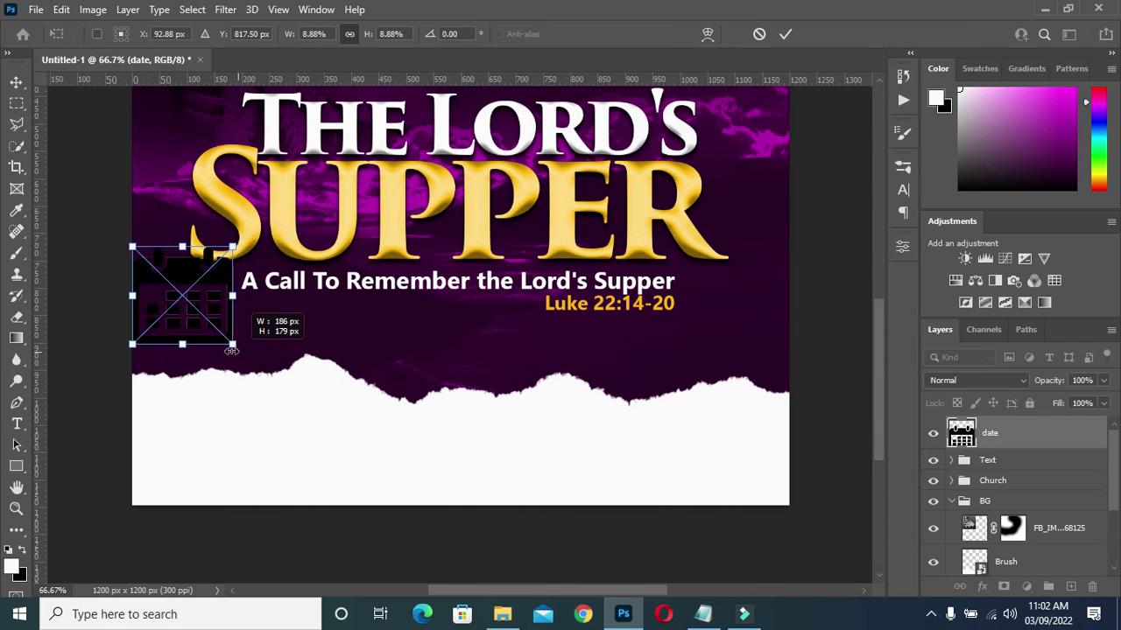
mouse_move(260, 354)
left_mouse_down()
mouse_move(201, 329)
mouse_move(243, 425)
mouse_move(226, 427)
mouse_move(226, 449)
left_mouse_up()
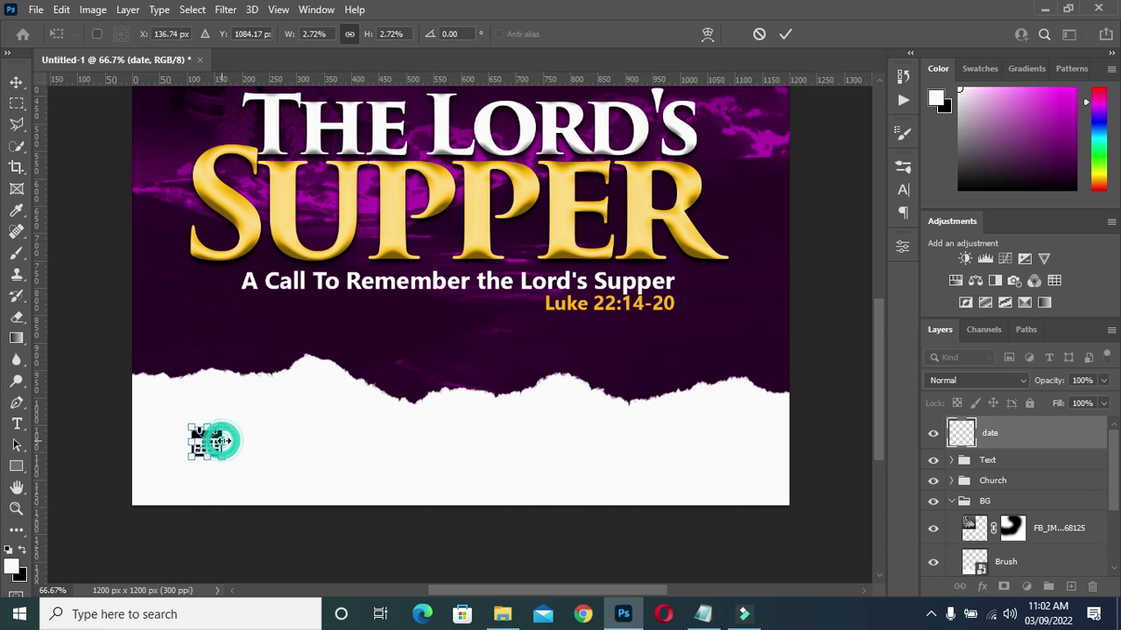
left_click_drag(226, 444, 230, 444)
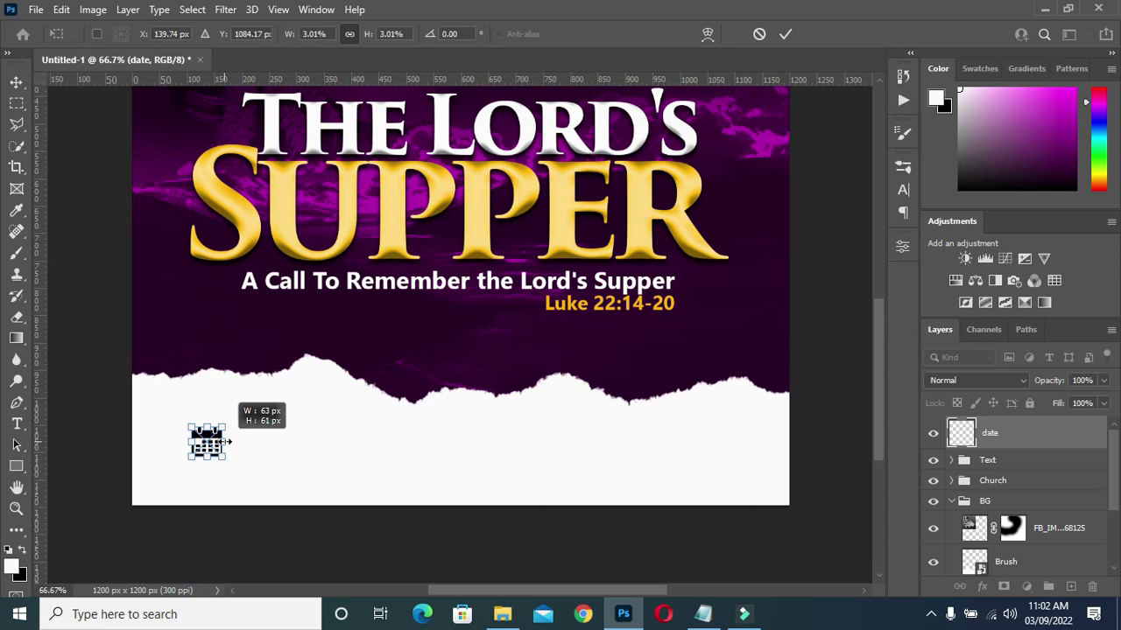
left_click(789, 35)
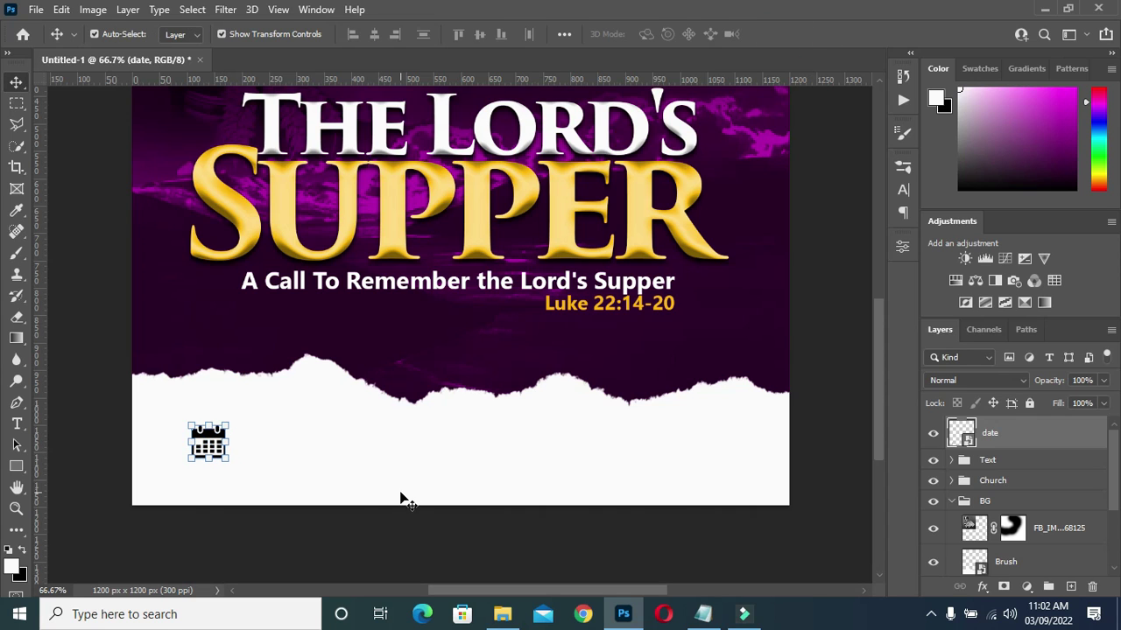
Add a 'Thurday' text line just right of the calendar icon
key("t")
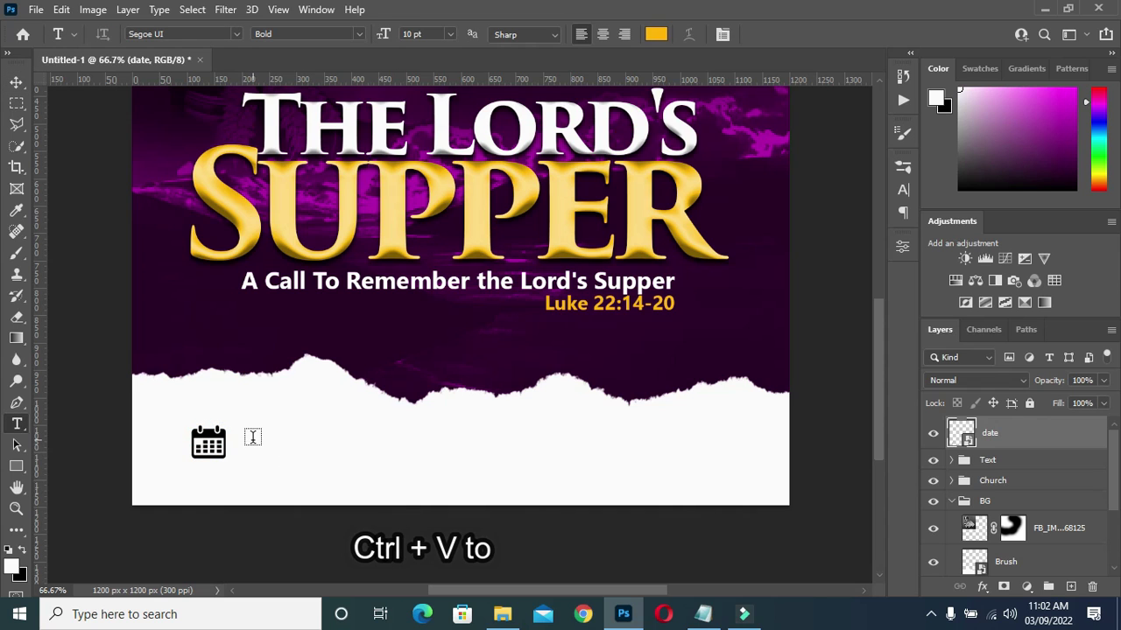
left_click(252, 436)
key("ctrl+v")
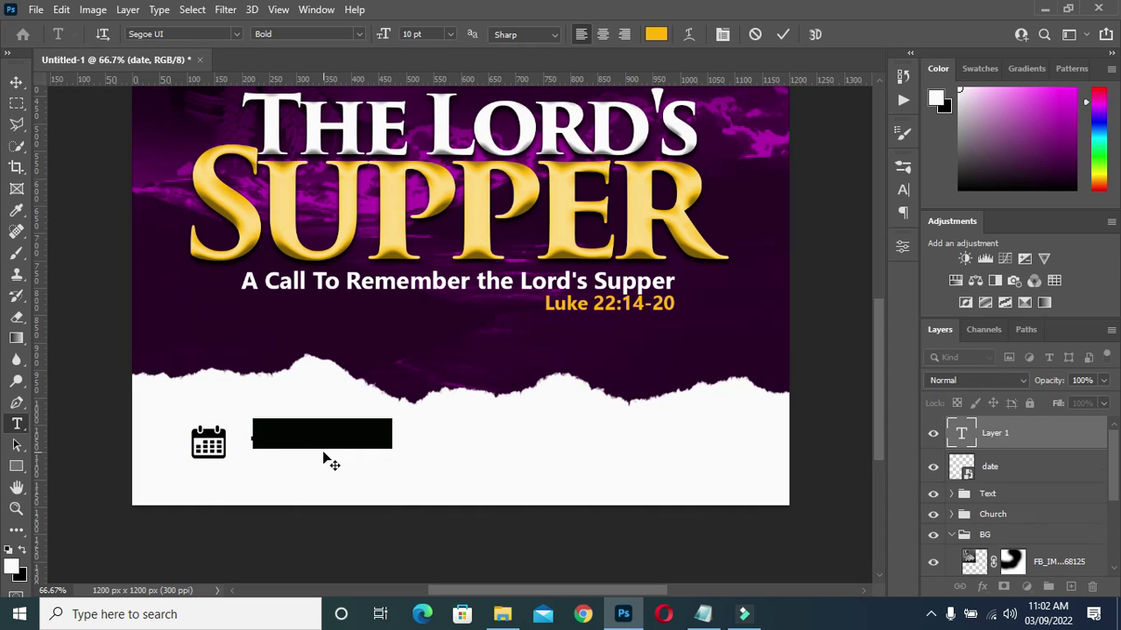
type("Thurday")
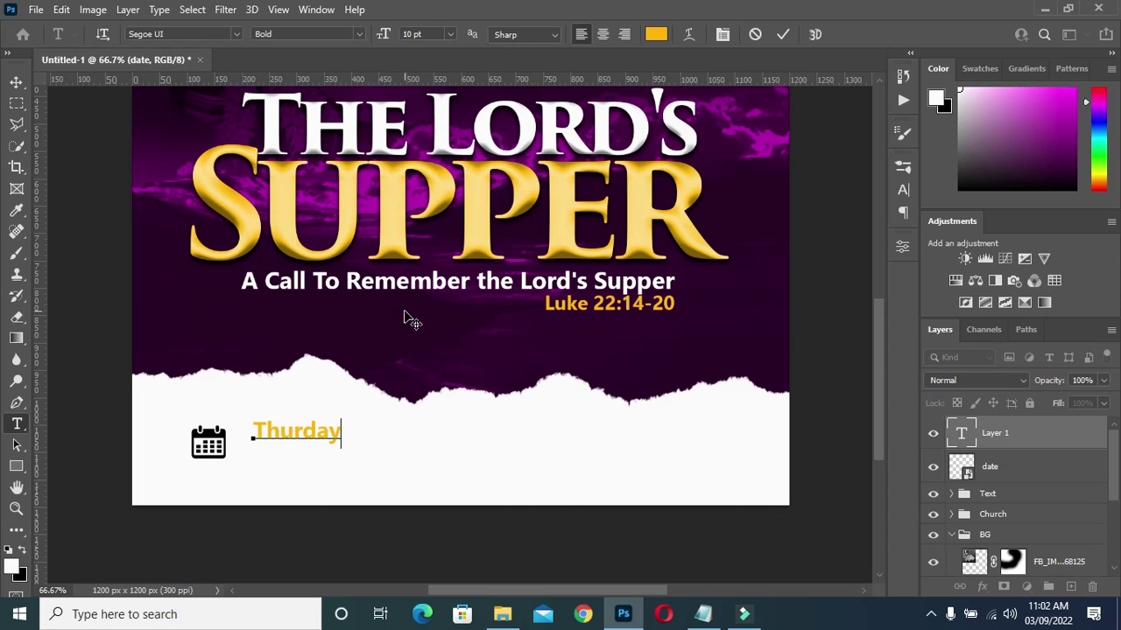
left_click(783, 34)
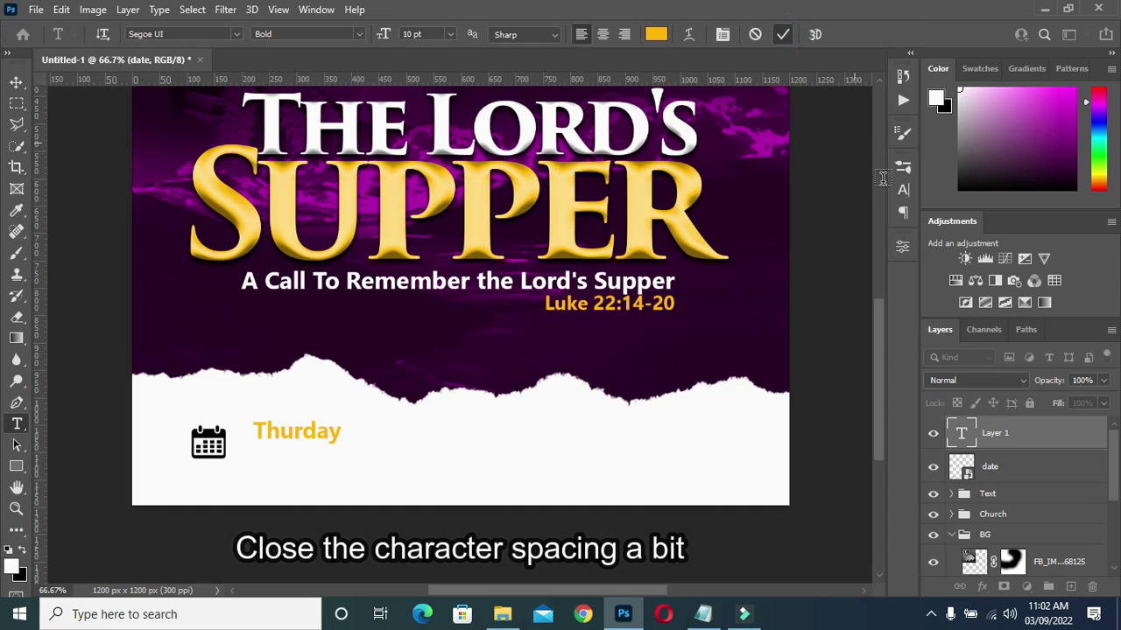
Set the day text to All Caps and move THURDAY closer to the calendar icon
left_click(903, 191)
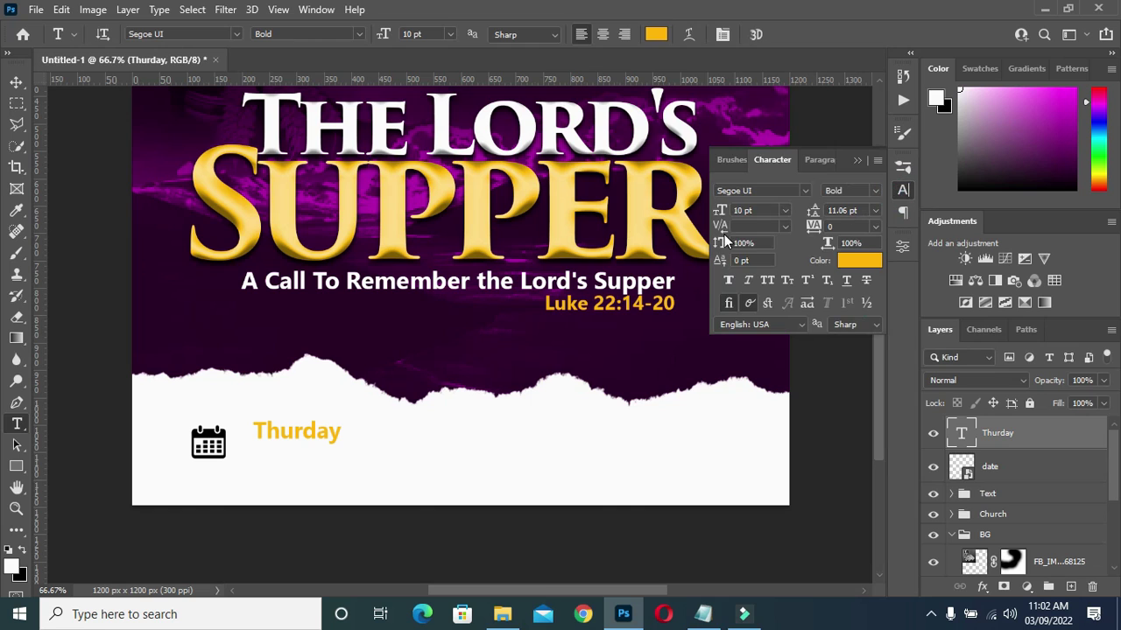
left_click(769, 278)
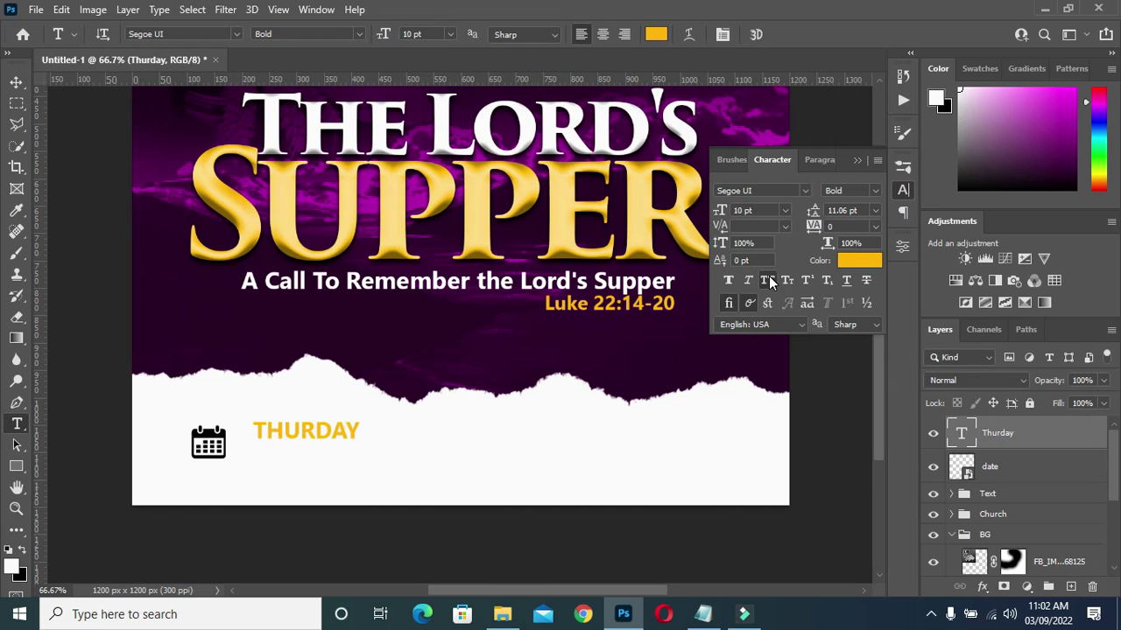
left_click(857, 161)
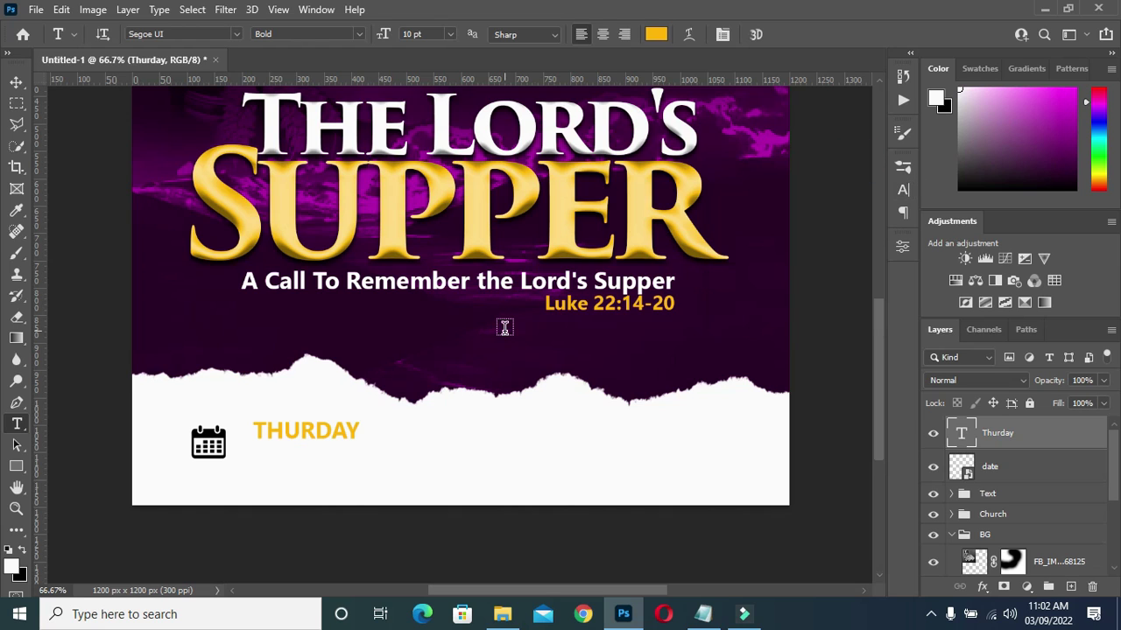
left_click(15, 81)
left_click_drag(309, 431, 299, 438)
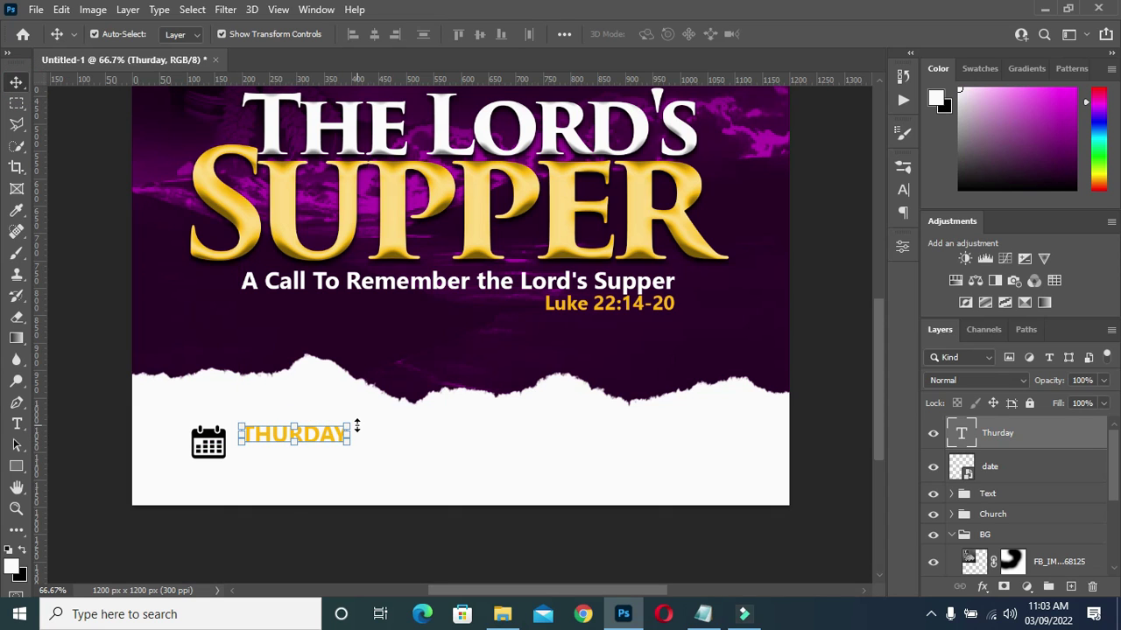
scroll(356, 426, "up", 2)
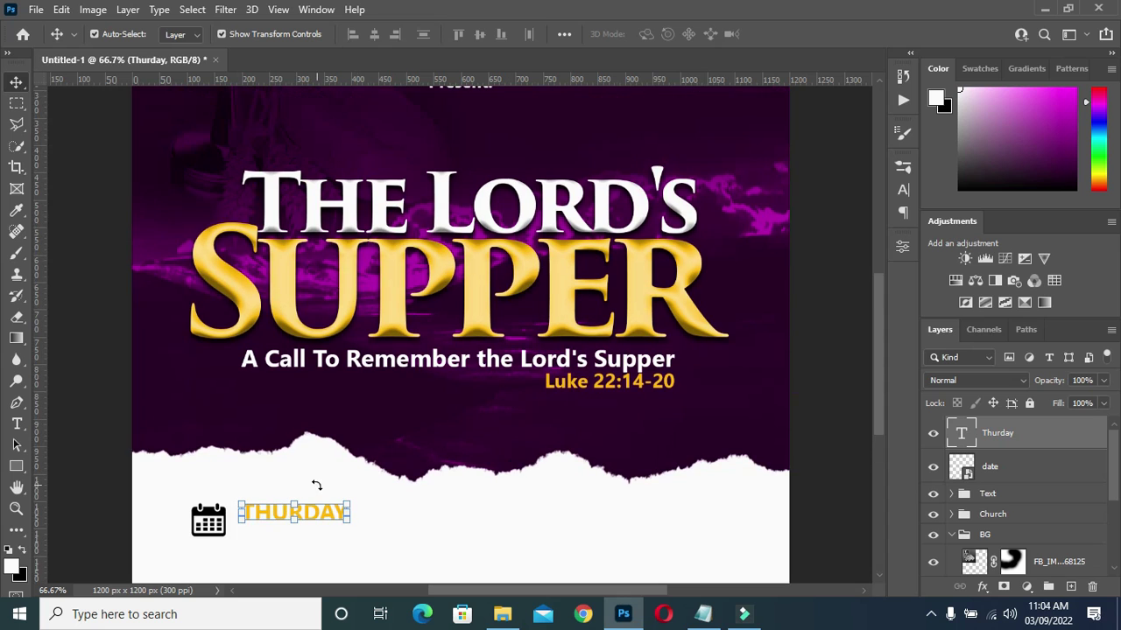
key("t")
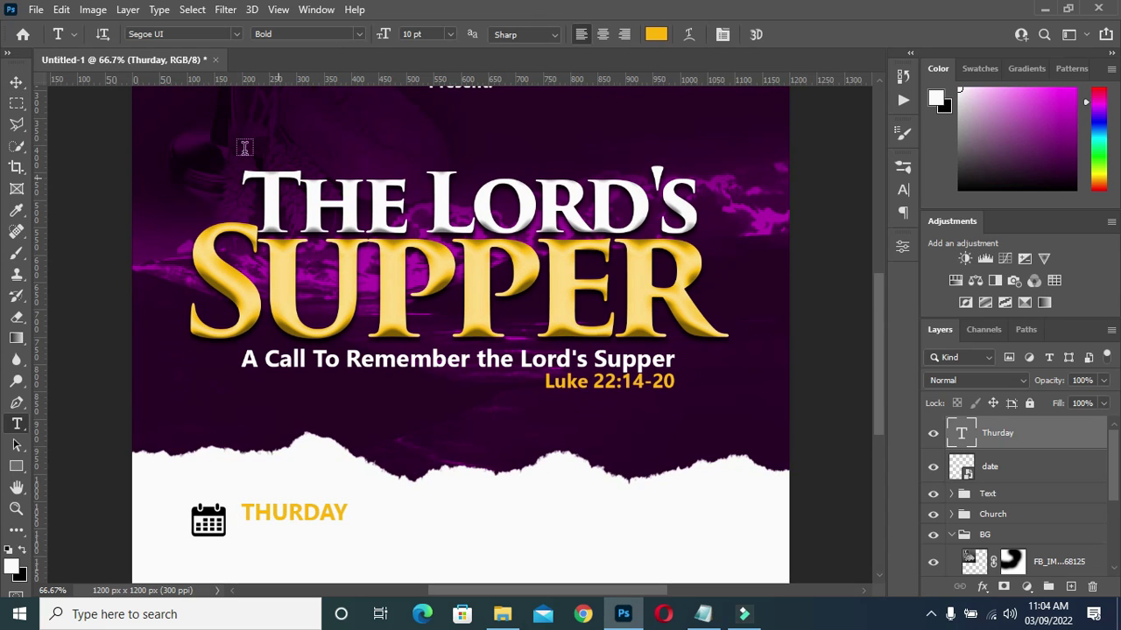
Change THURDAY to the Trajan Pro 3 font in black (000000)
left_click(235, 34)
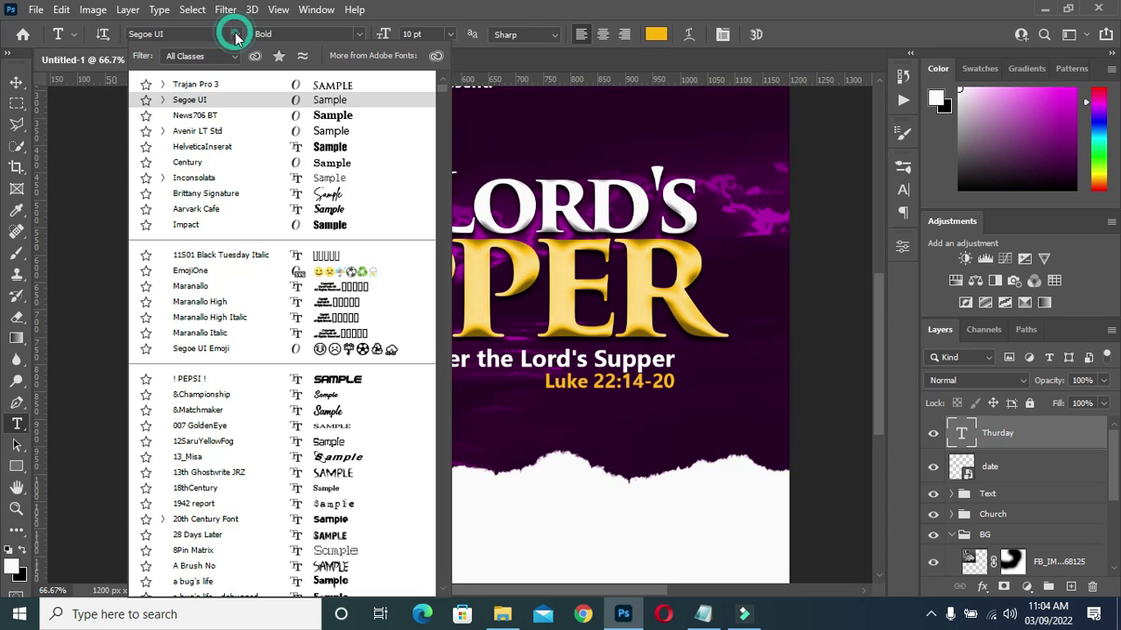
left_click(196, 85)
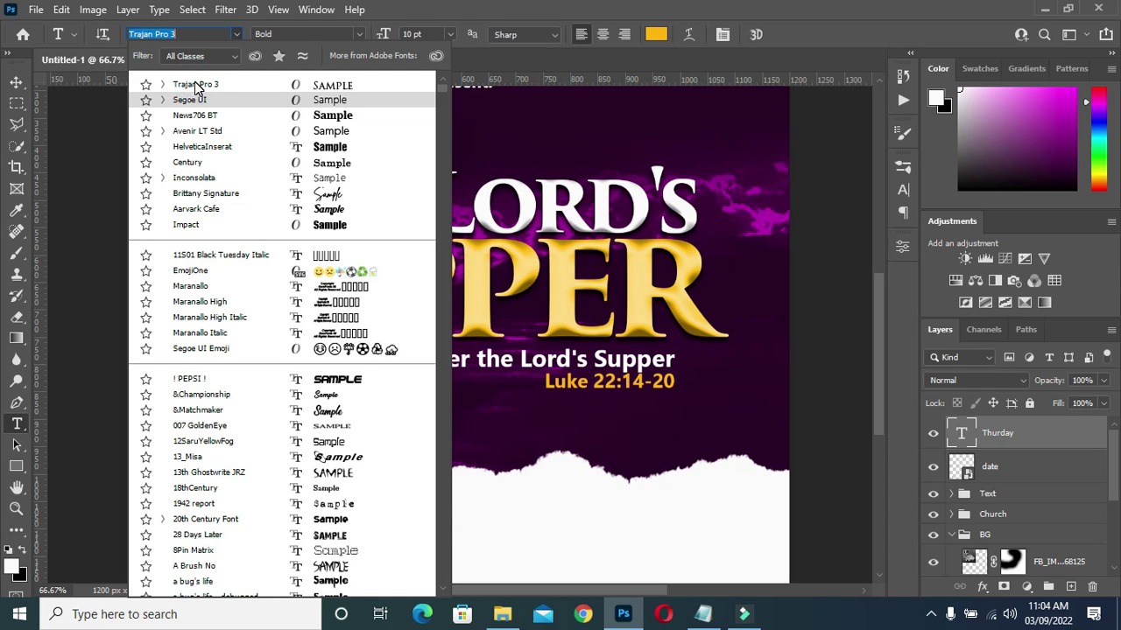
key("Return")
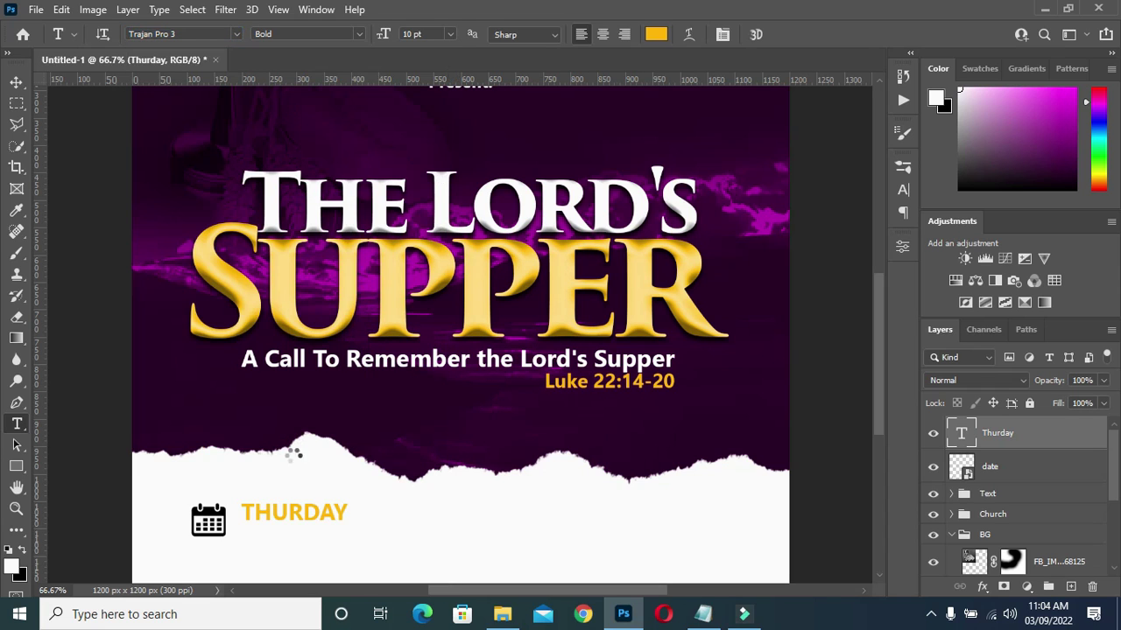
left_click(656, 34)
type("000000")
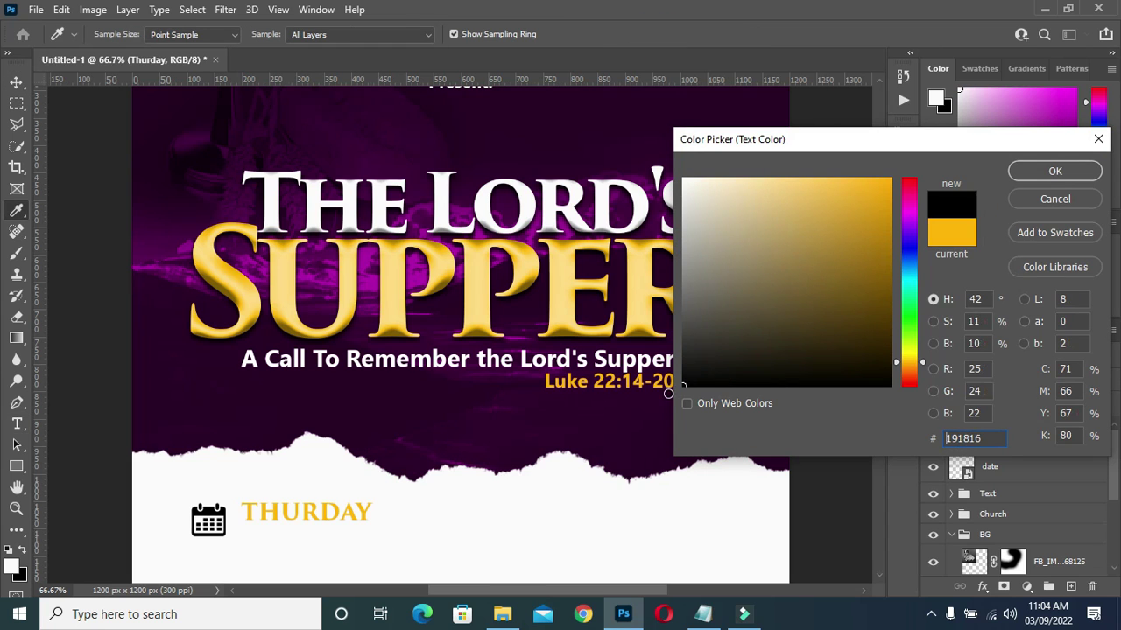
left_click(1032, 169)
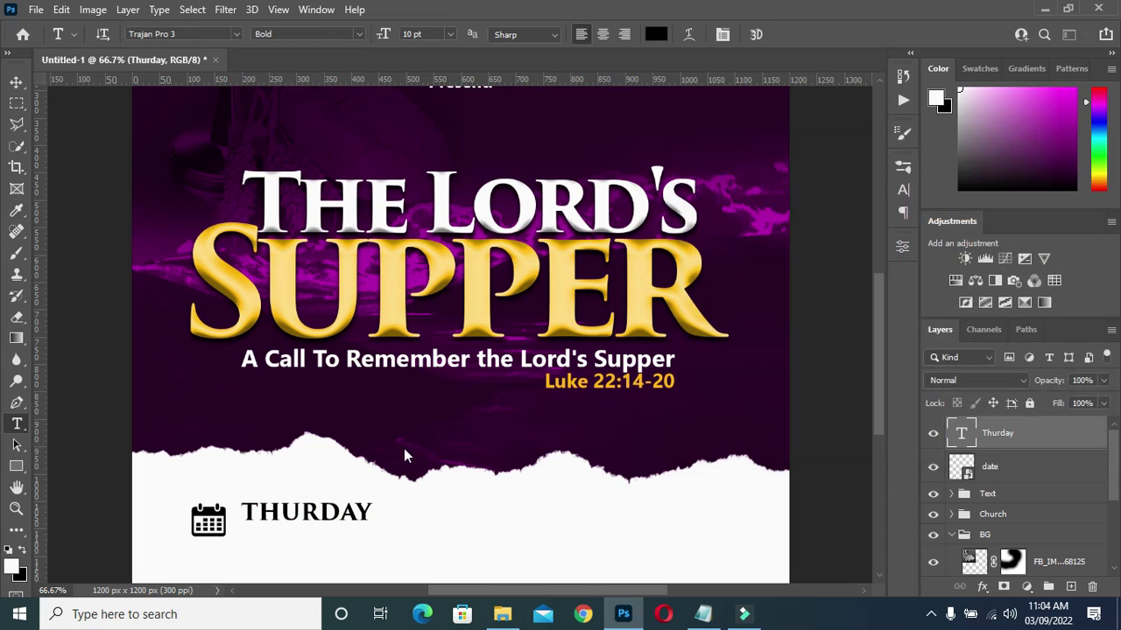
Tighten THURDAY's letter spacing to -80 tracking
left_click(904, 190)
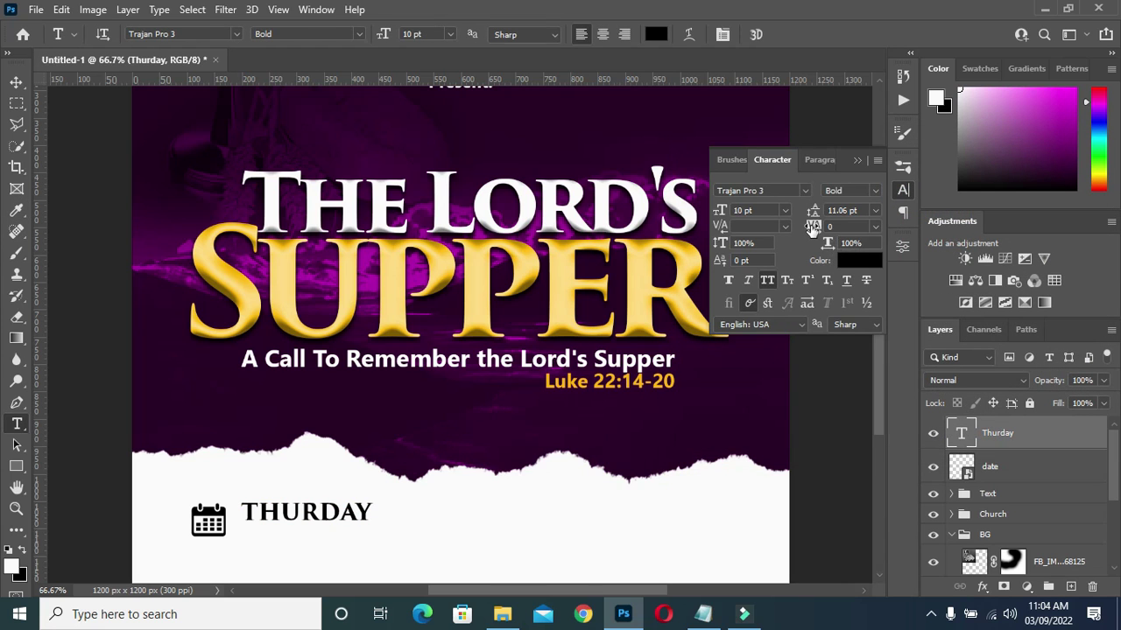
left_click_drag(814, 226, 807, 229)
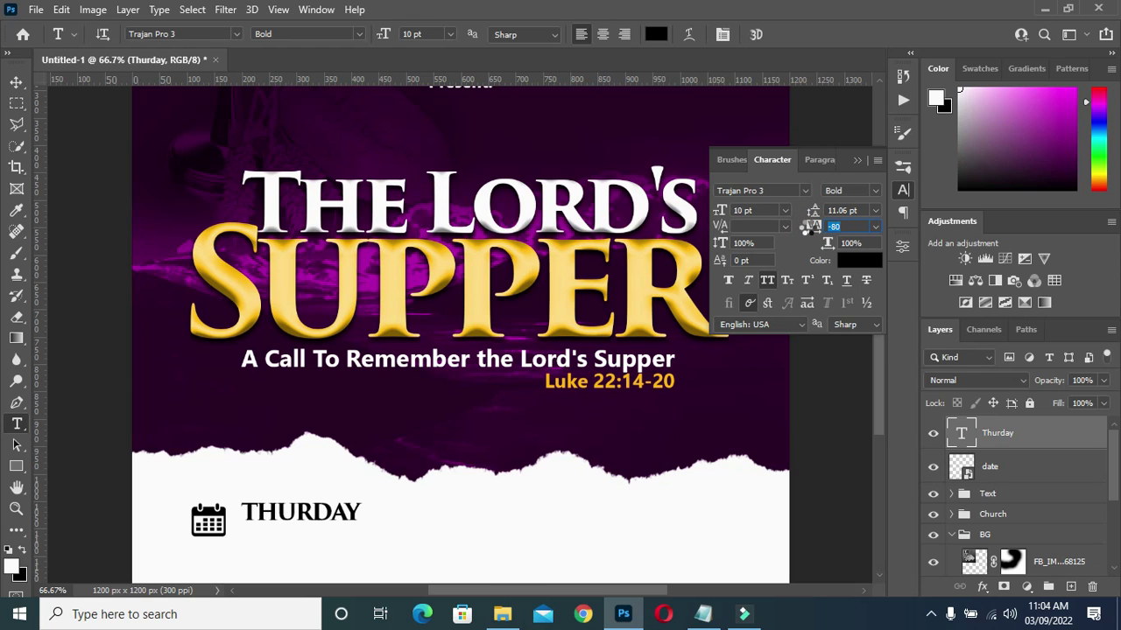
left_click(858, 162)
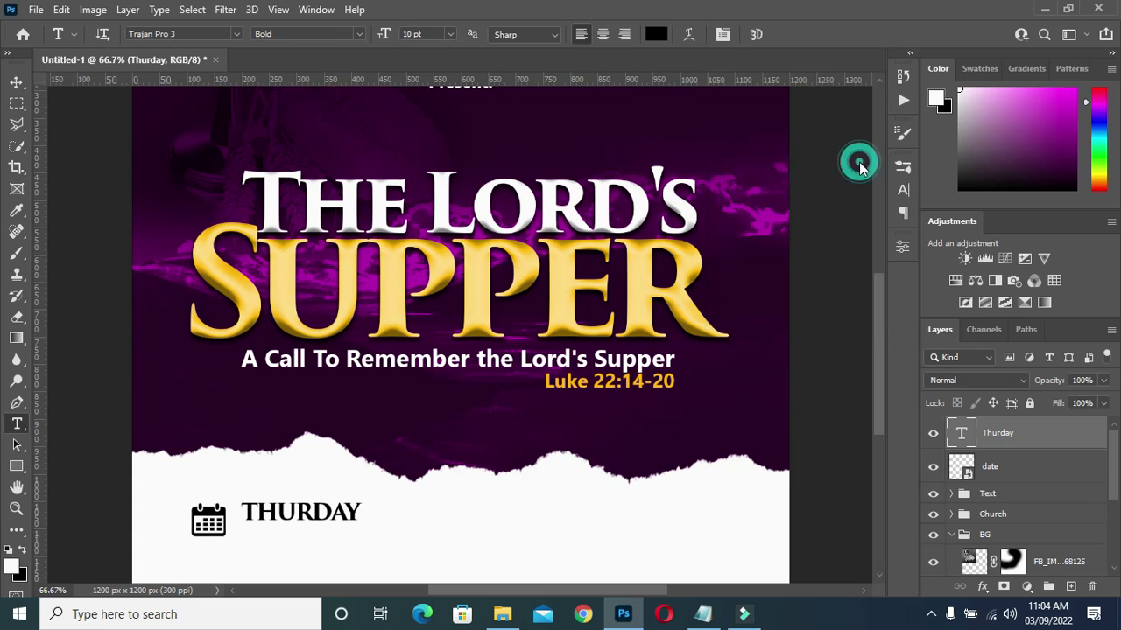
left_click(15, 83)
Narrow THURDAY and duplicate it directly beneath itself, ready for editing the copy
left_click_drag(362, 514, 307, 511)
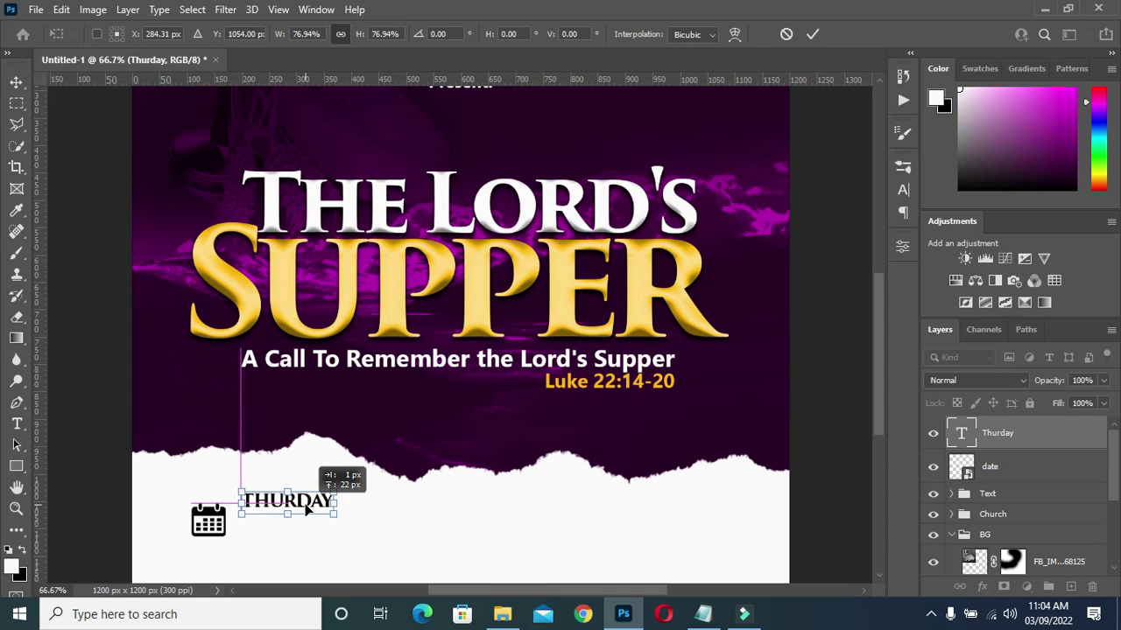
left_click(809, 39)
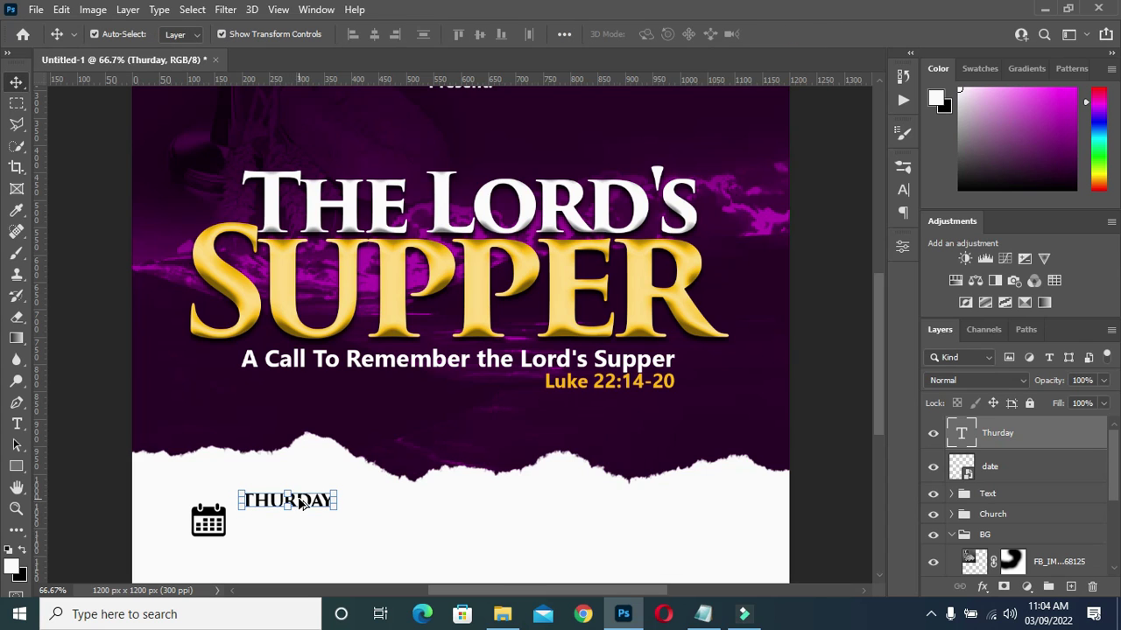
left_click_drag(300, 504, 300, 520)
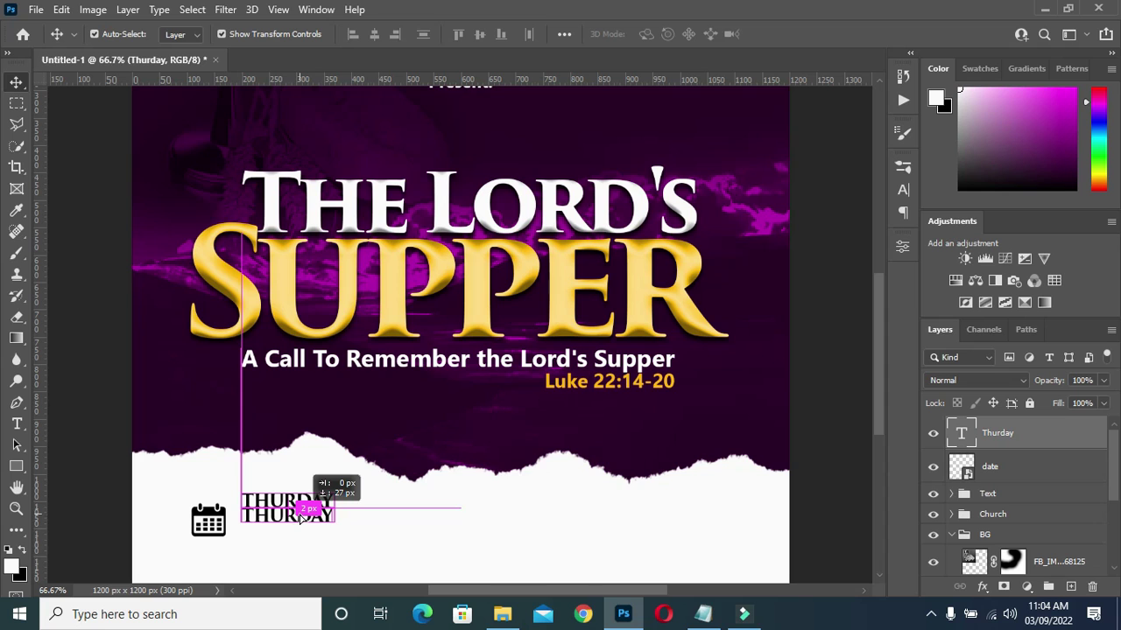
left_click_drag(300, 520, 300, 520)
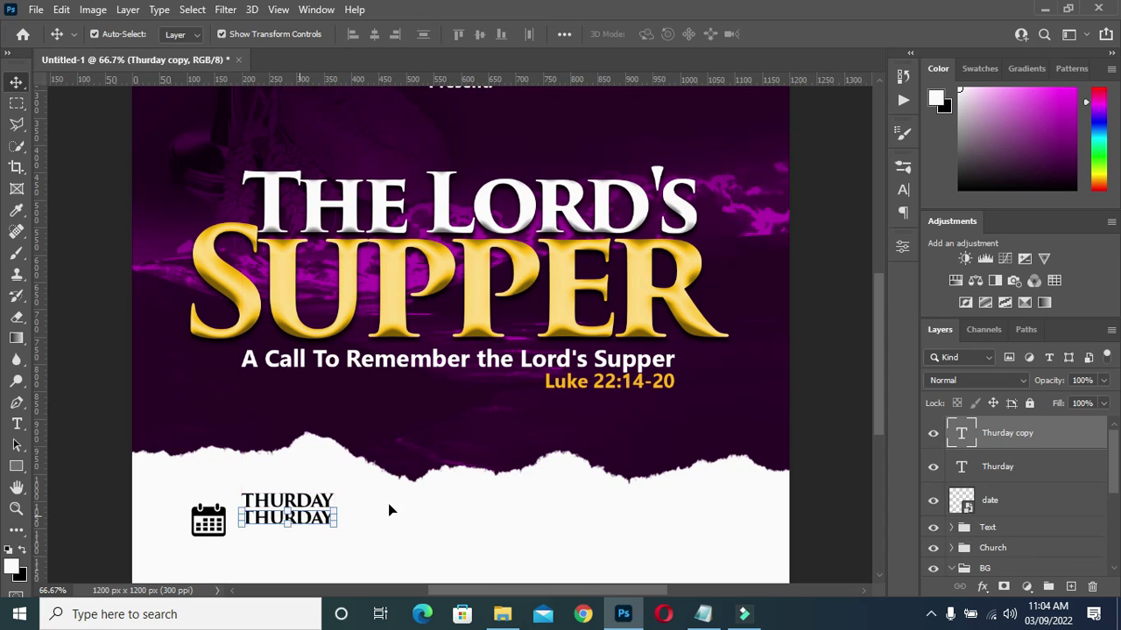
double_click(313, 519)
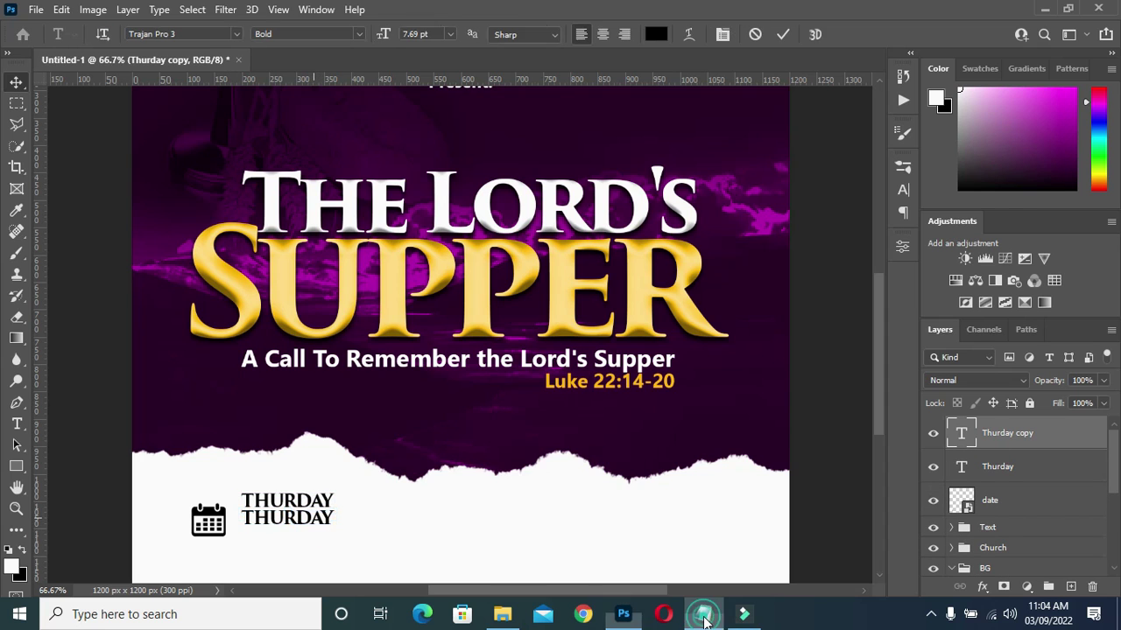
left_click(703, 614)
key("ctrl+c")
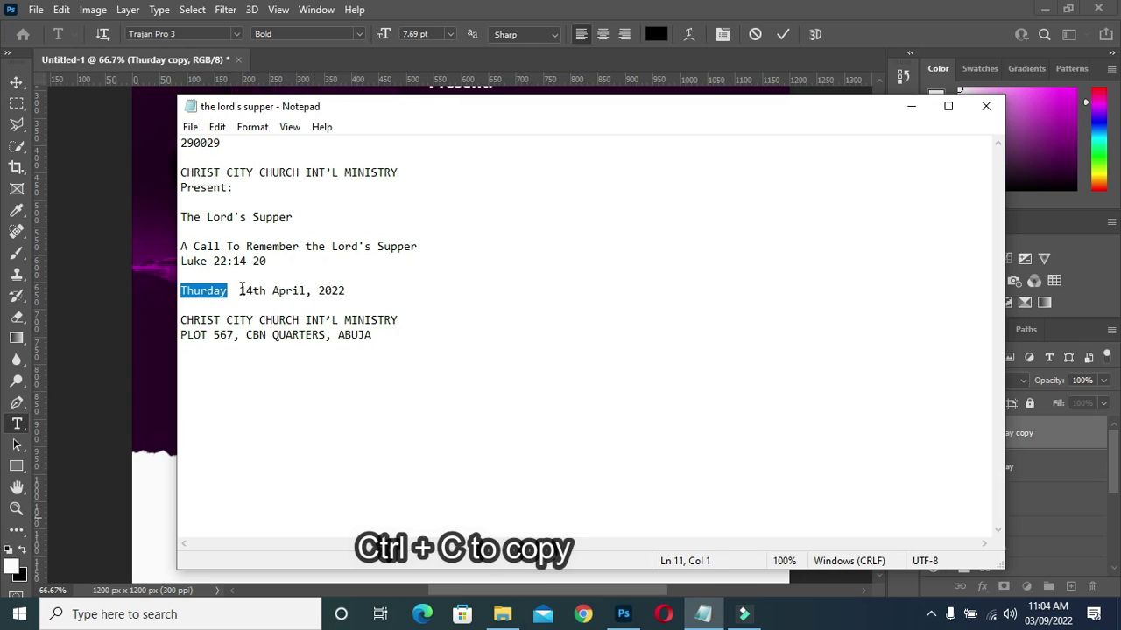
Replace the duplicate's text with '14th' from the notes and make the TH superscript
left_click(244, 290)
left_click_drag(243, 290, 264, 290)
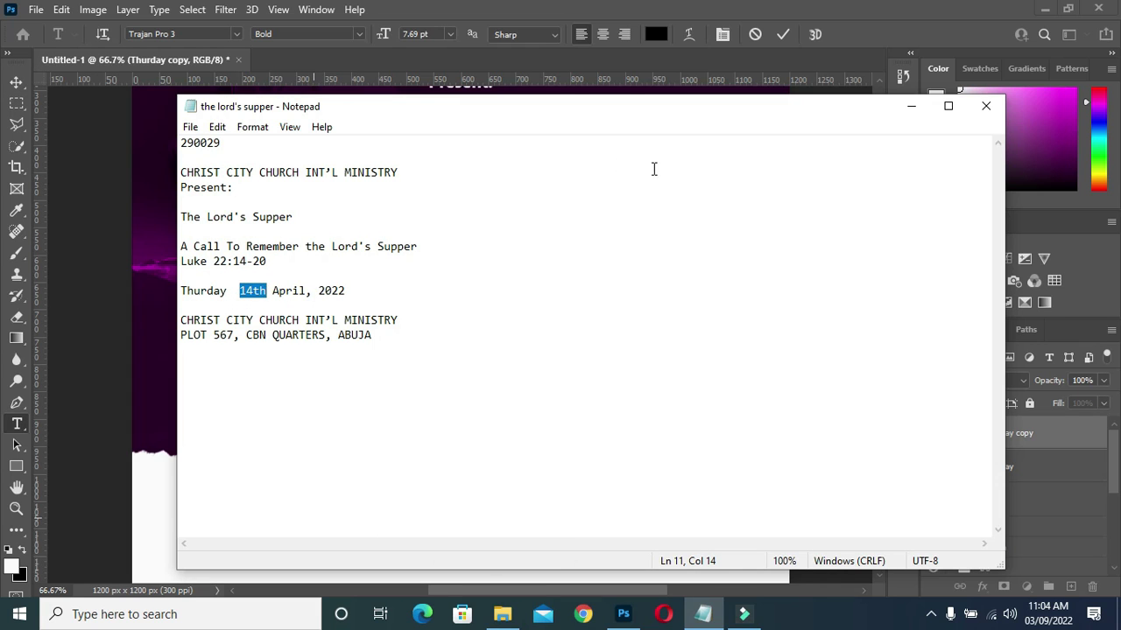
left_click(910, 108)
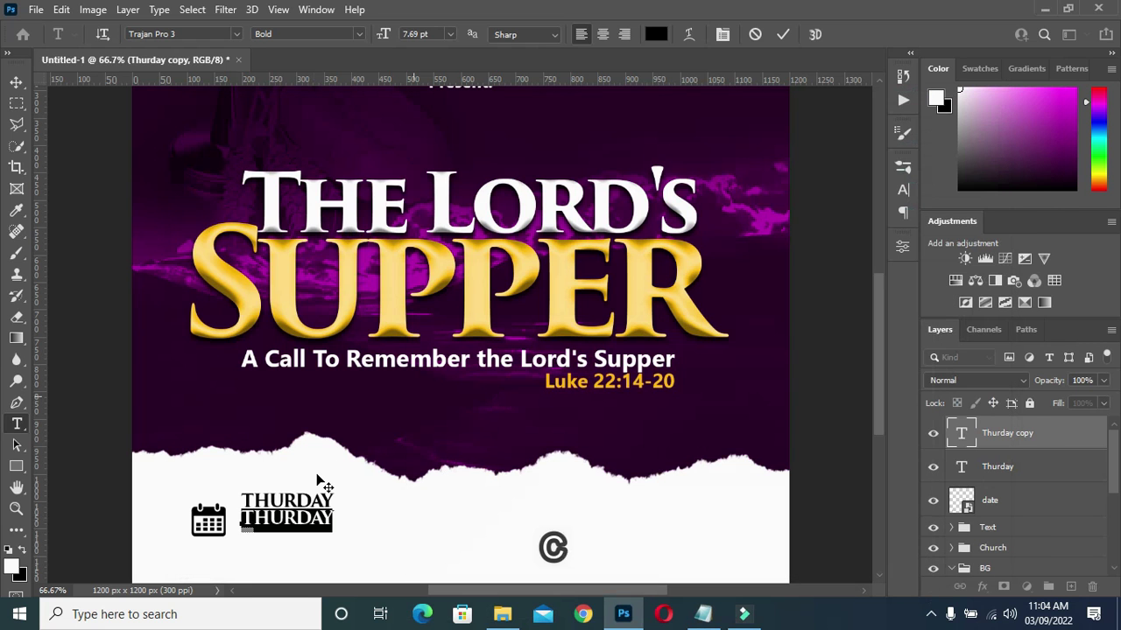
key("ctrl+v")
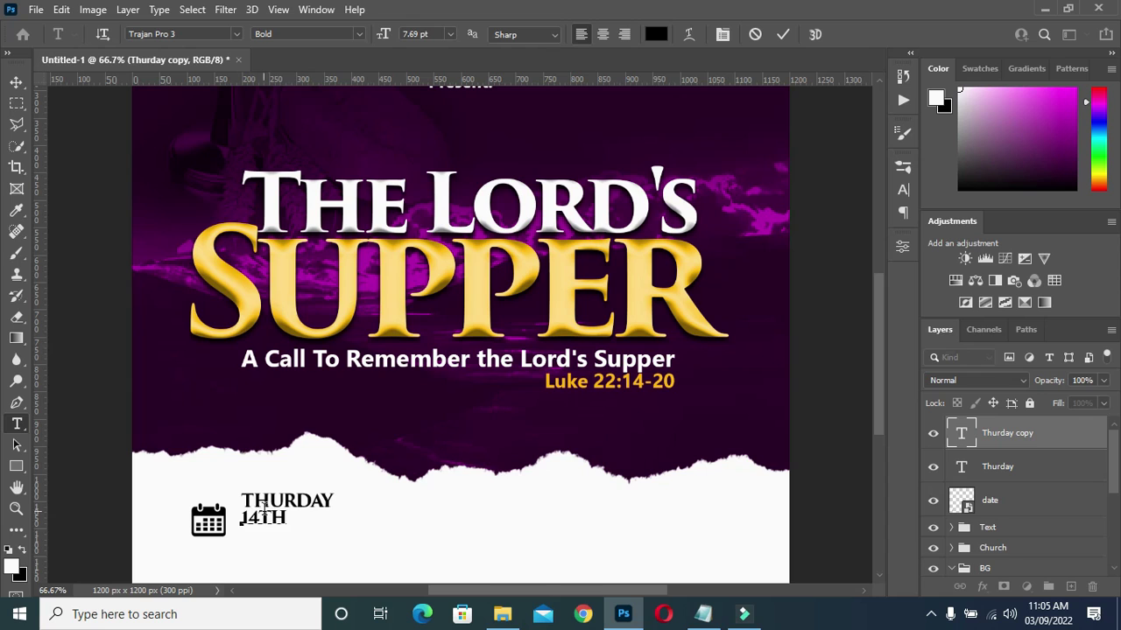
left_click_drag(286, 518, 281, 516)
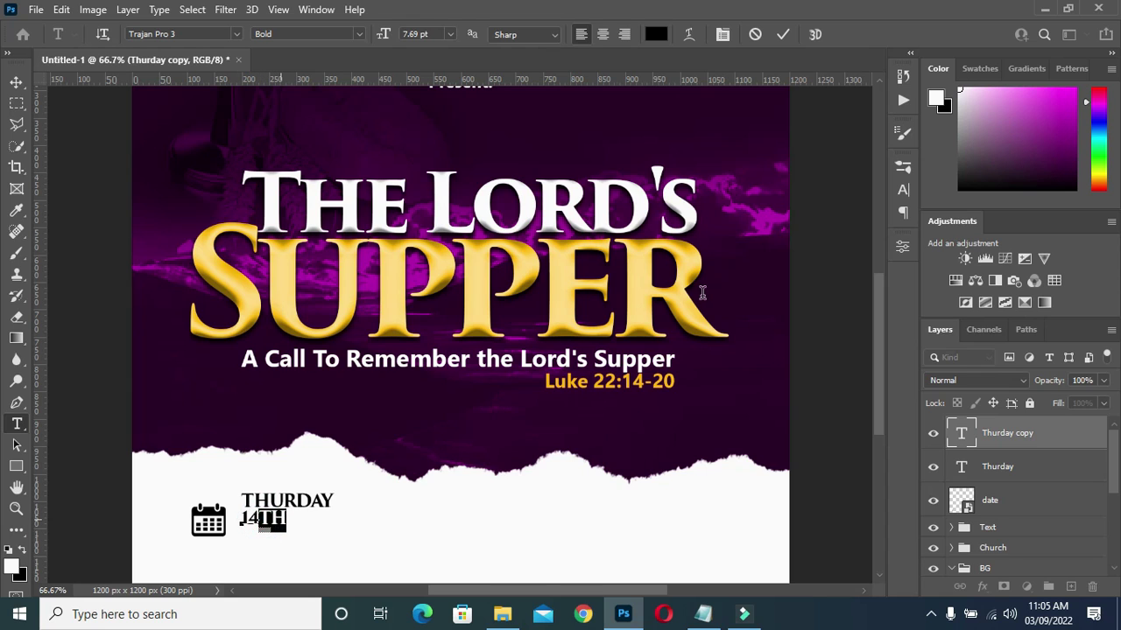
left_click(906, 190)
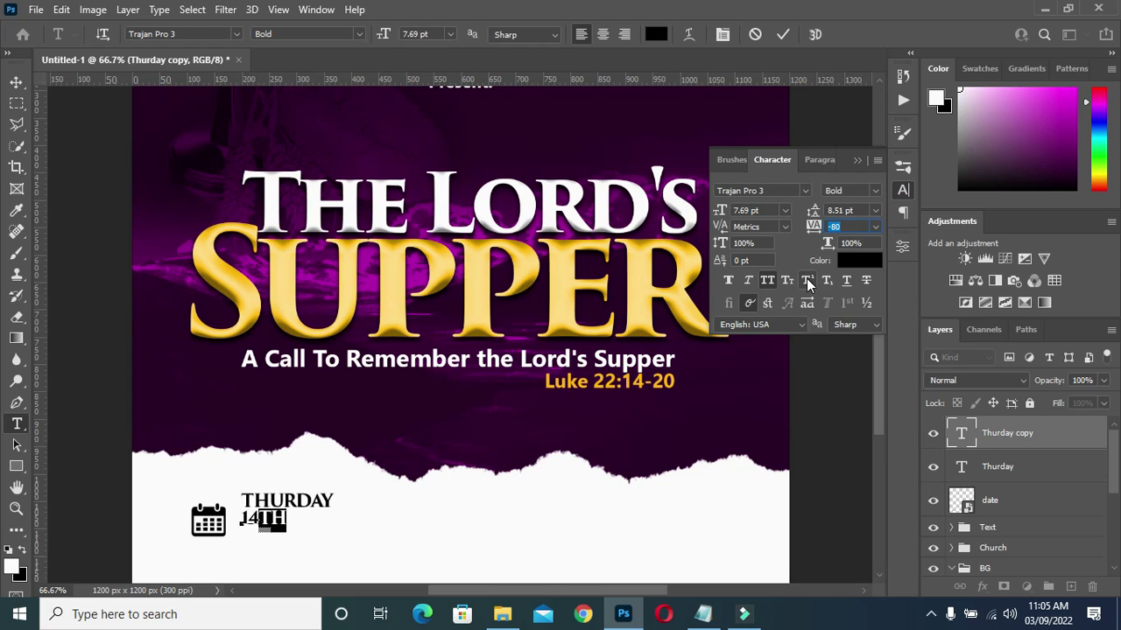
left_click(807, 282)
left_click(856, 162)
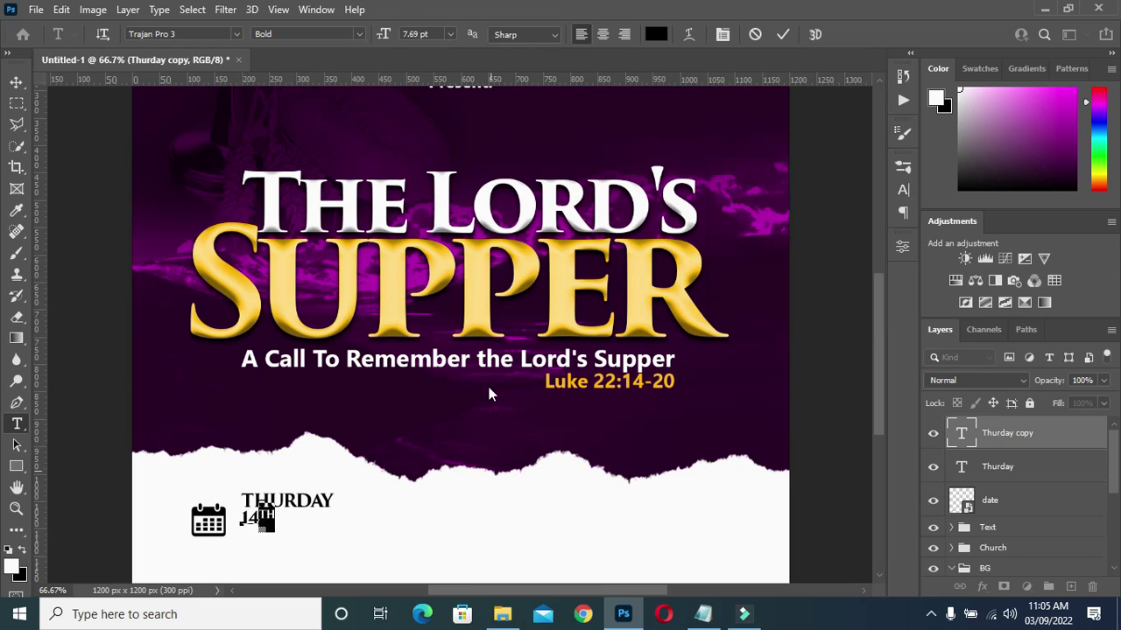
left_click(783, 34)
Enlarge the 14TH text and move it lower beneath THURDAY
key("v")
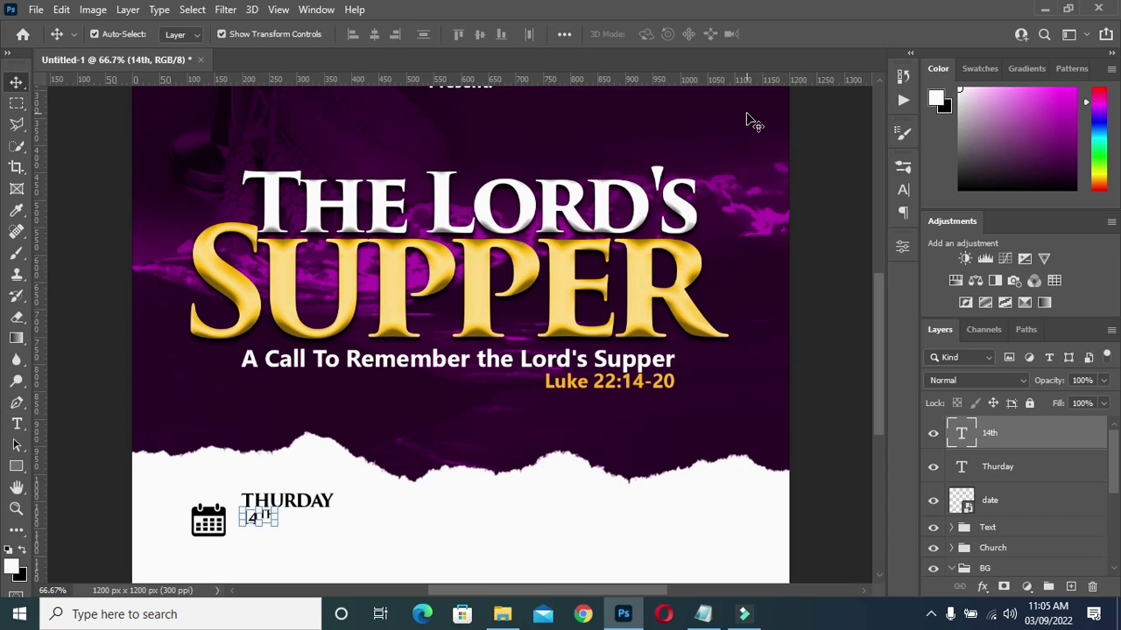
scroll(514, 346, "down", 3)
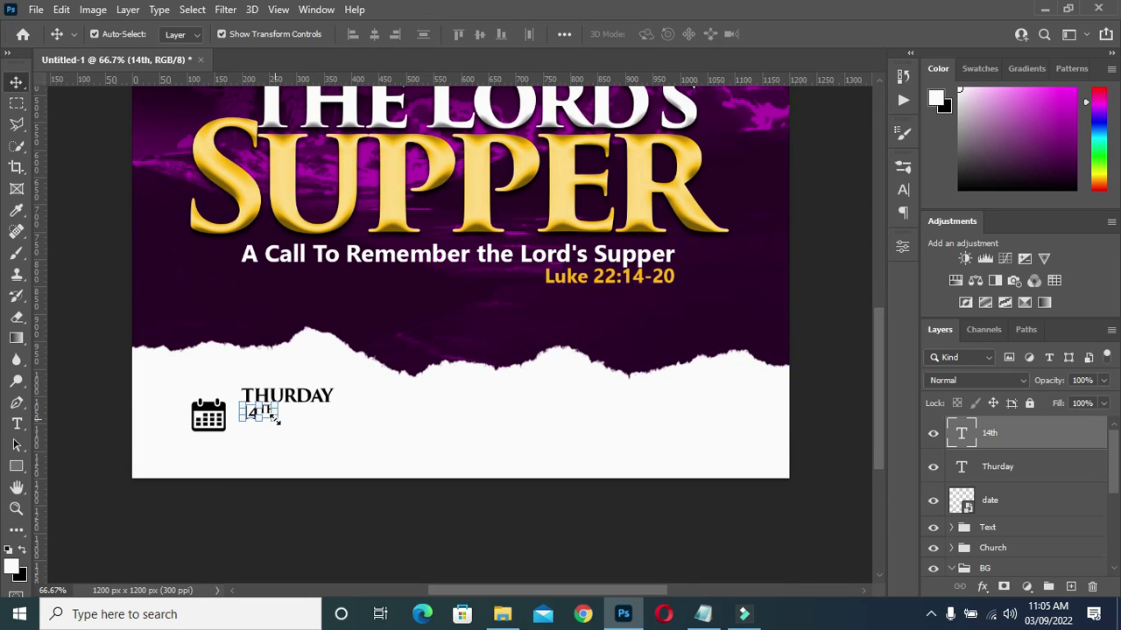
key("ctrl+plus")
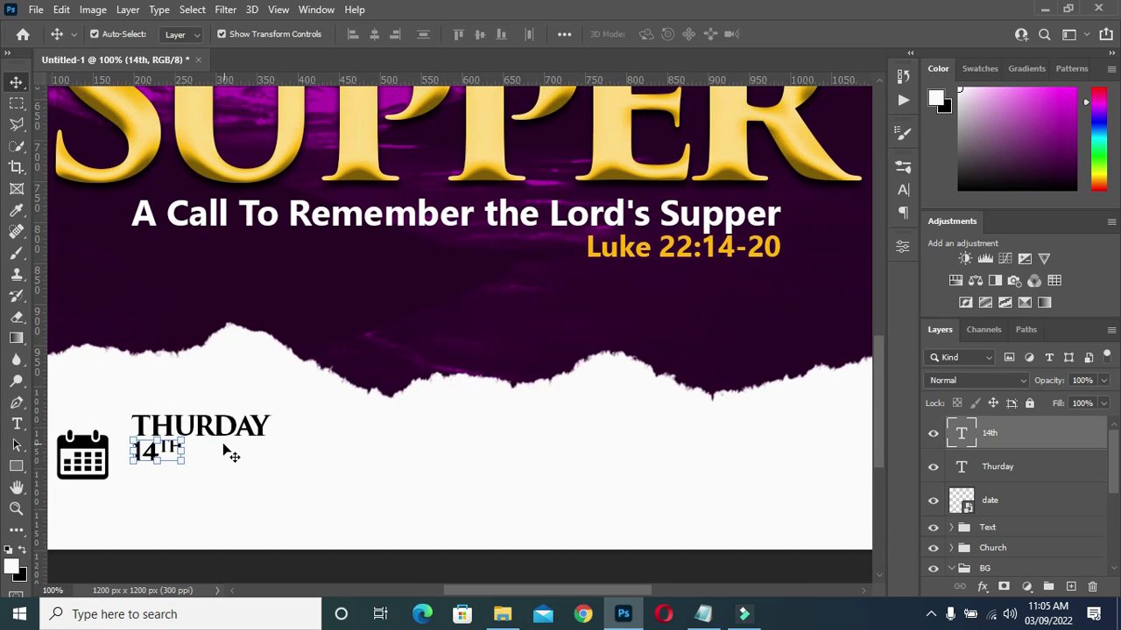
scroll(229, 454, "down", 1)
left_click_drag(182, 423, 257, 431)
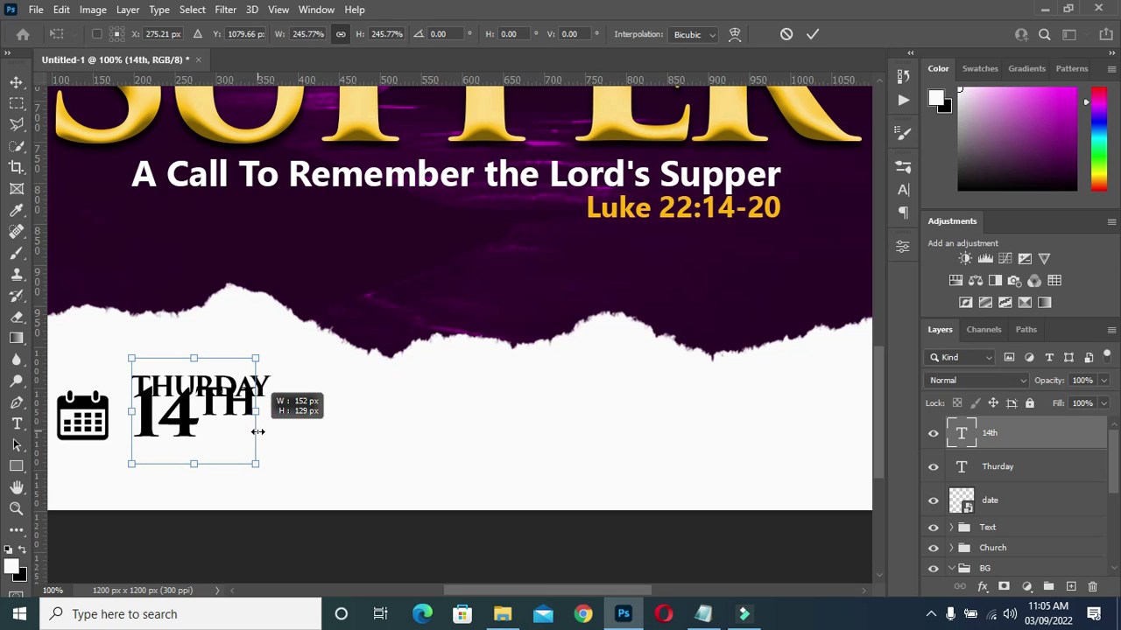
left_click_drag(183, 418, 184, 438)
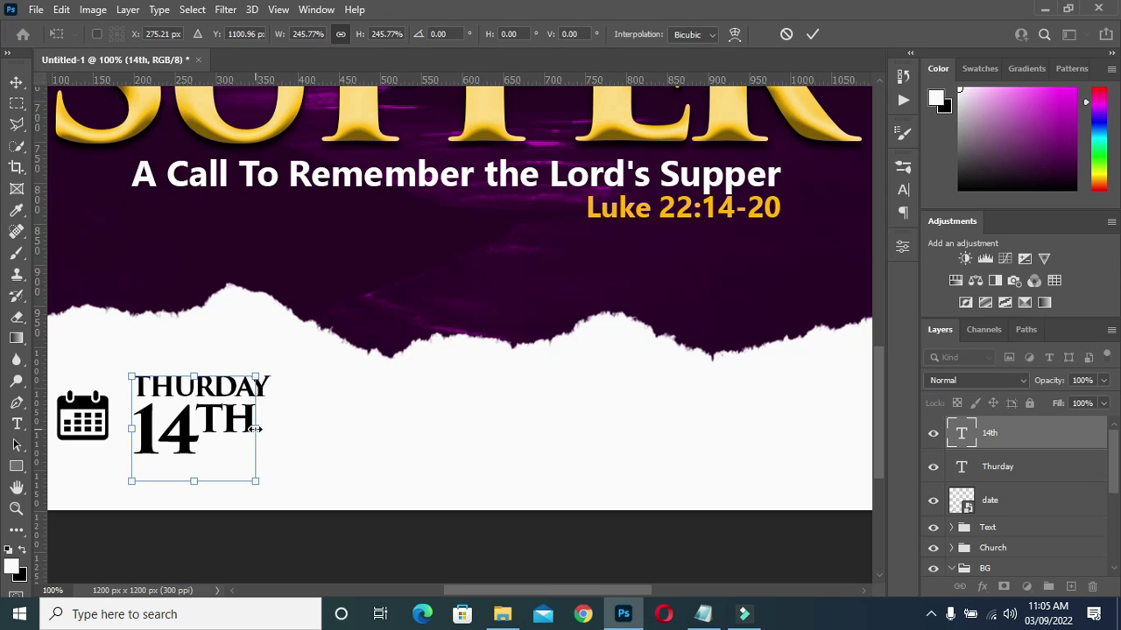
left_click(812, 34)
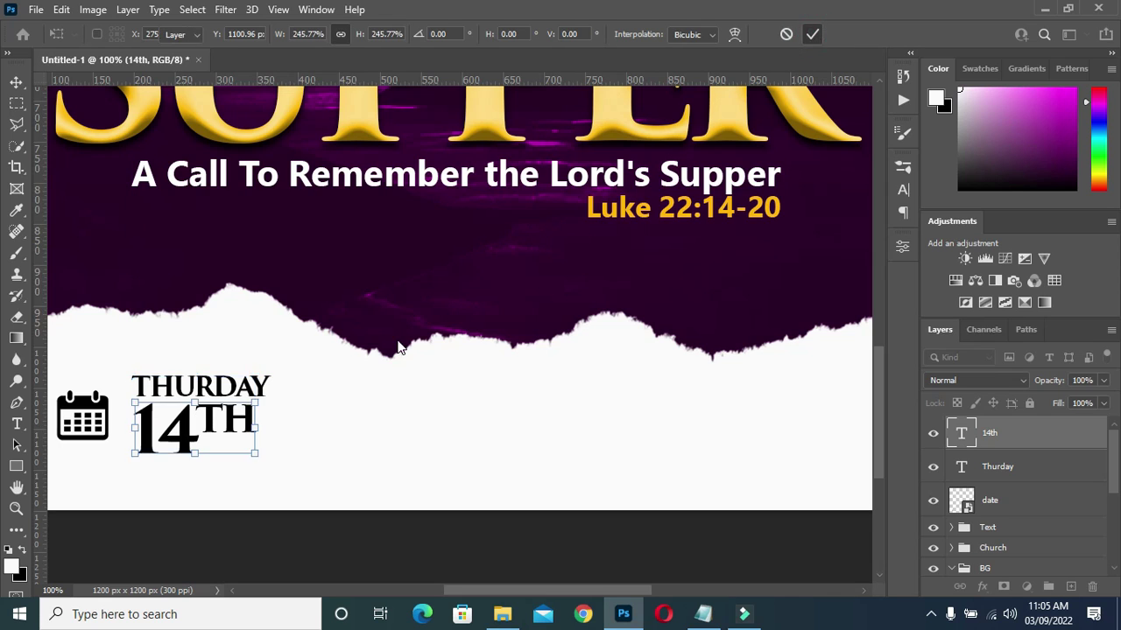
Scale THURDAY to about 89% to match 14TH's width, then nudge 14TH up
left_click(267, 380)
left_click_drag(273, 384, 260, 386)
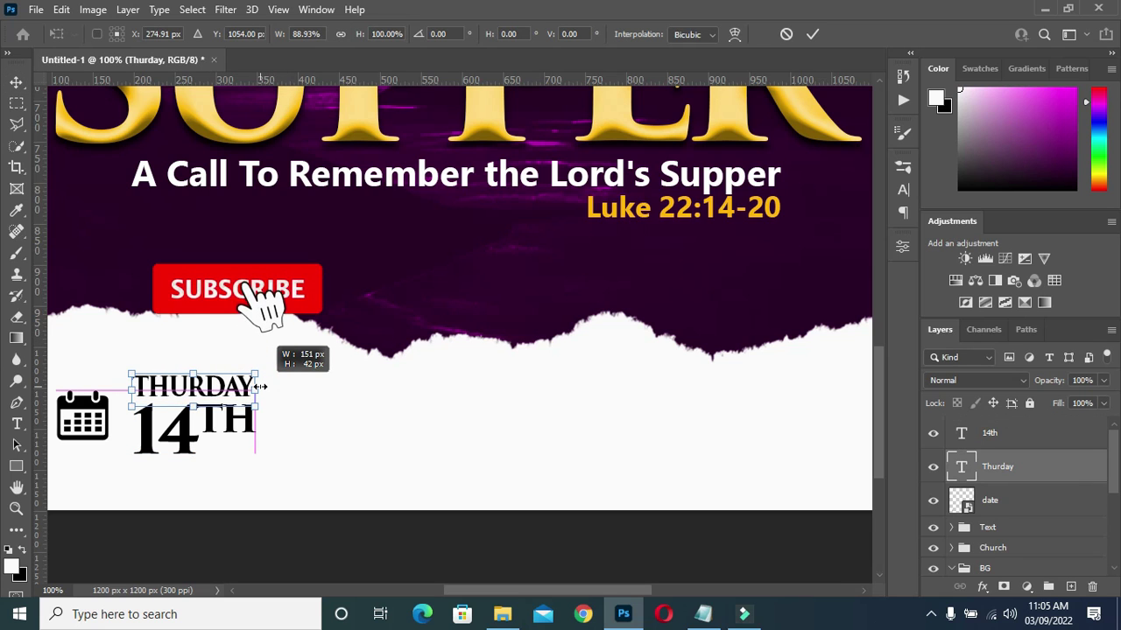
left_click_drag(260, 386, 260, 389)
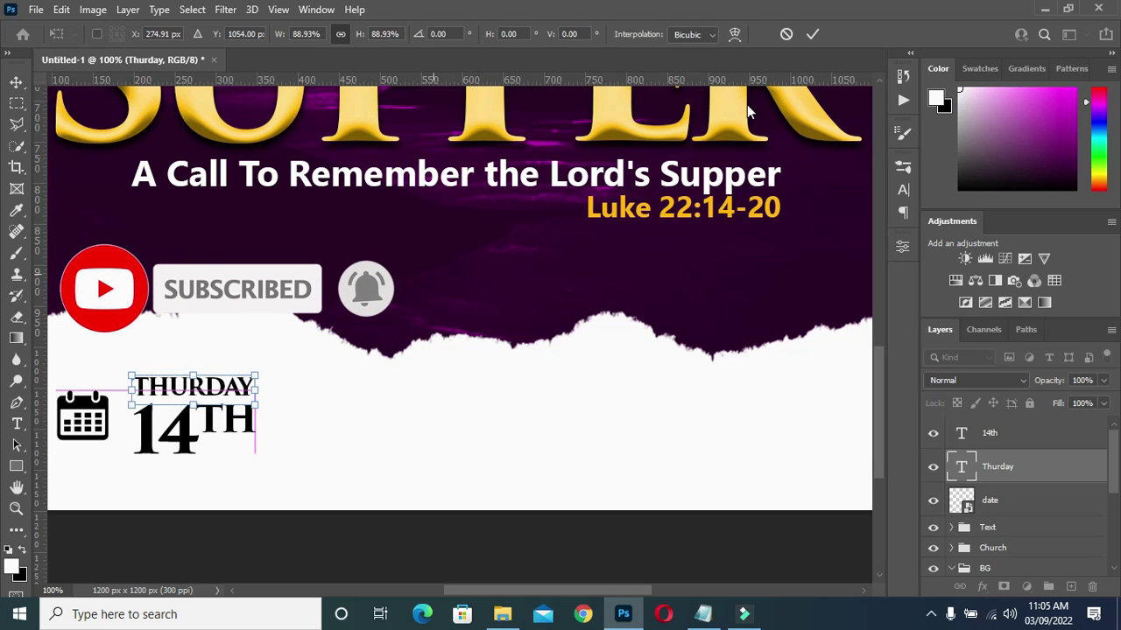
left_click(812, 34)
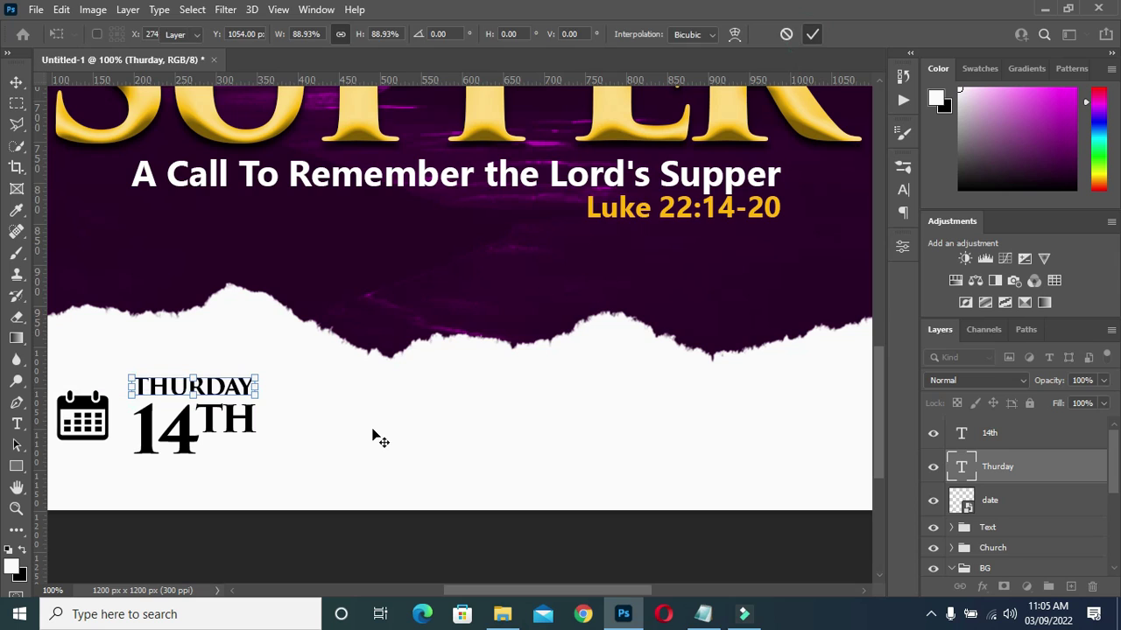
left_click(1009, 436)
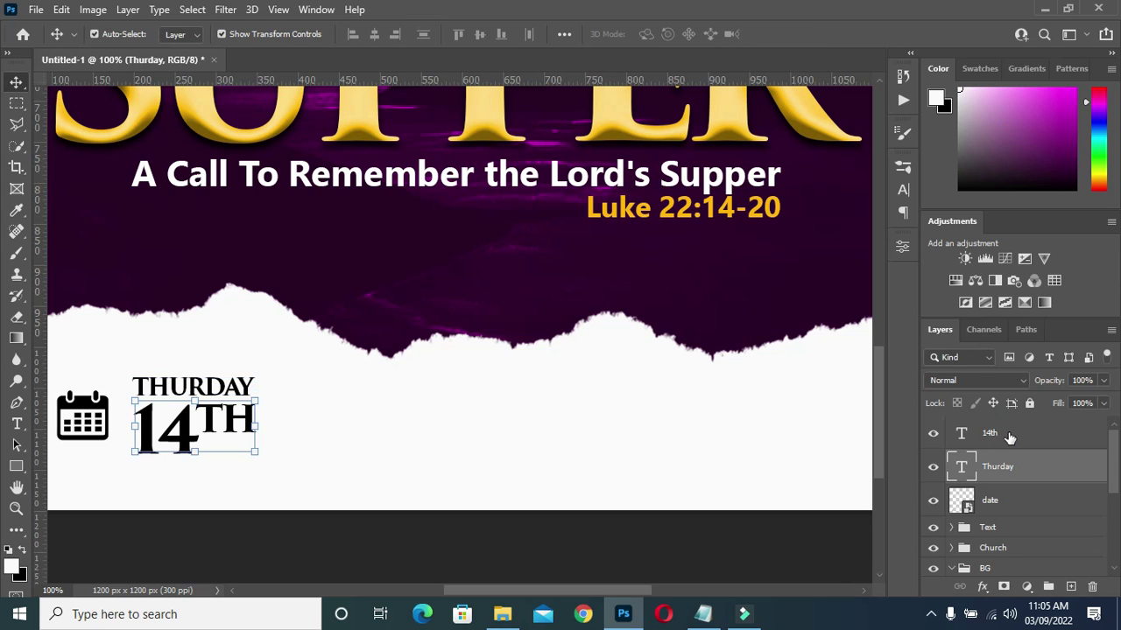
key("Up")
key("Up")
key("Up")
key("Up")
key("Up")
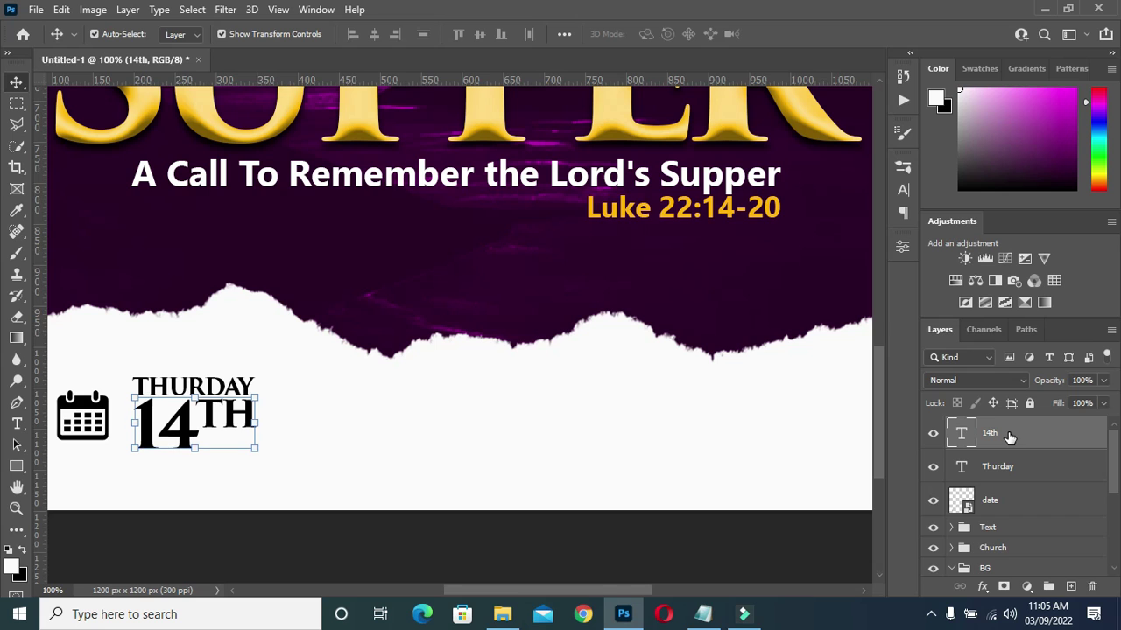
Duplicate THURDAY below 14TH and replace its text with 'April, 2022' from the notes
left_click(703, 612)
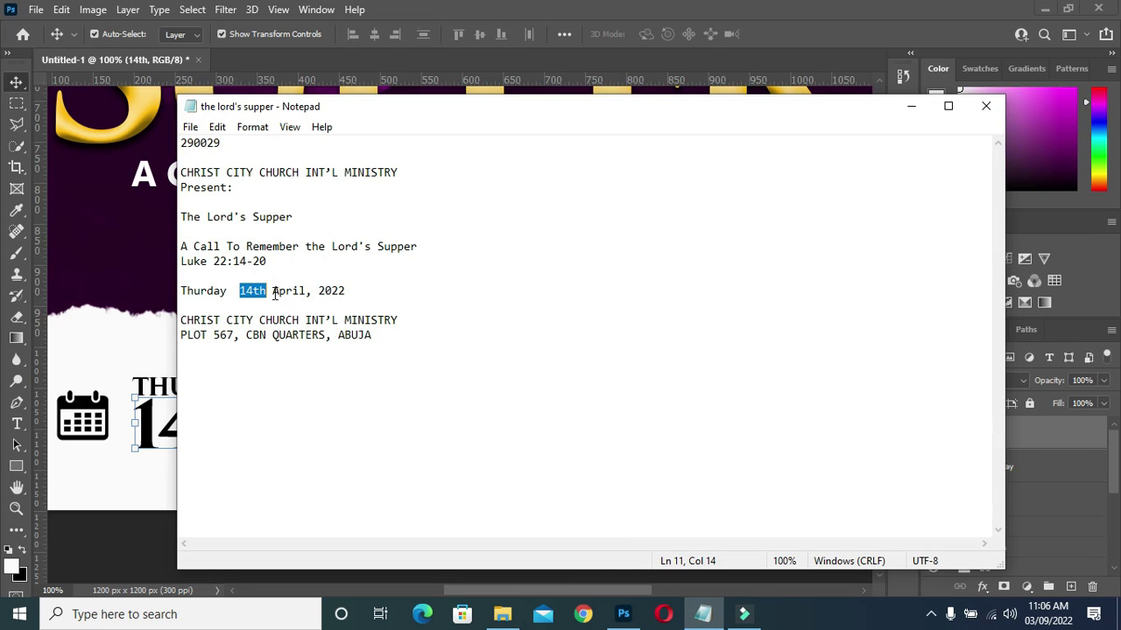
left_click_drag(272, 290, 346, 291)
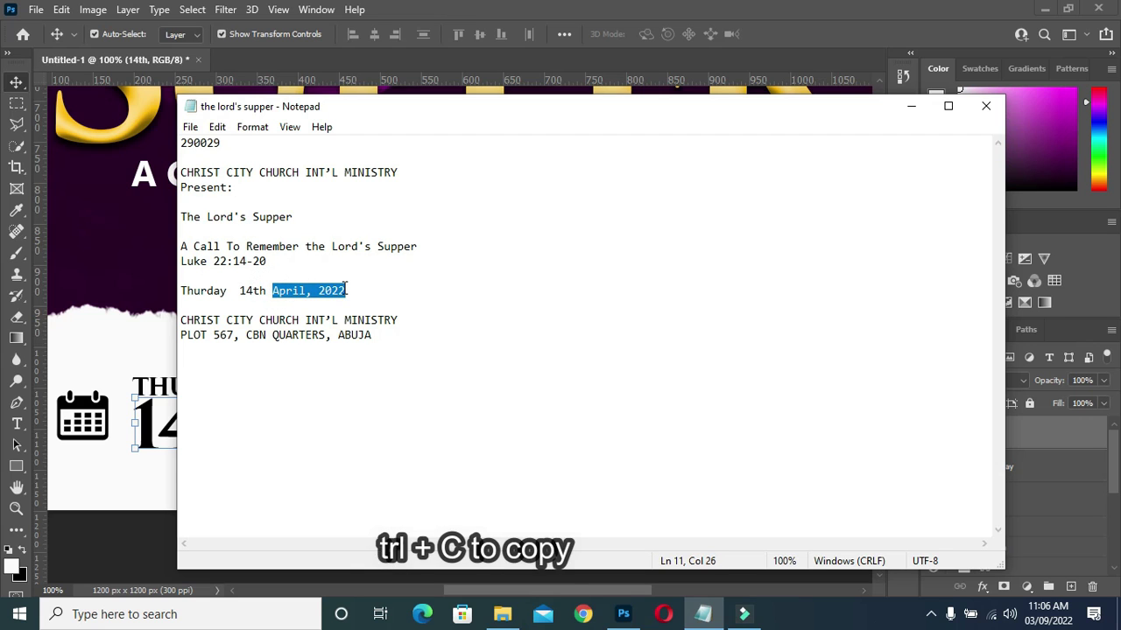
left_click(910, 112)
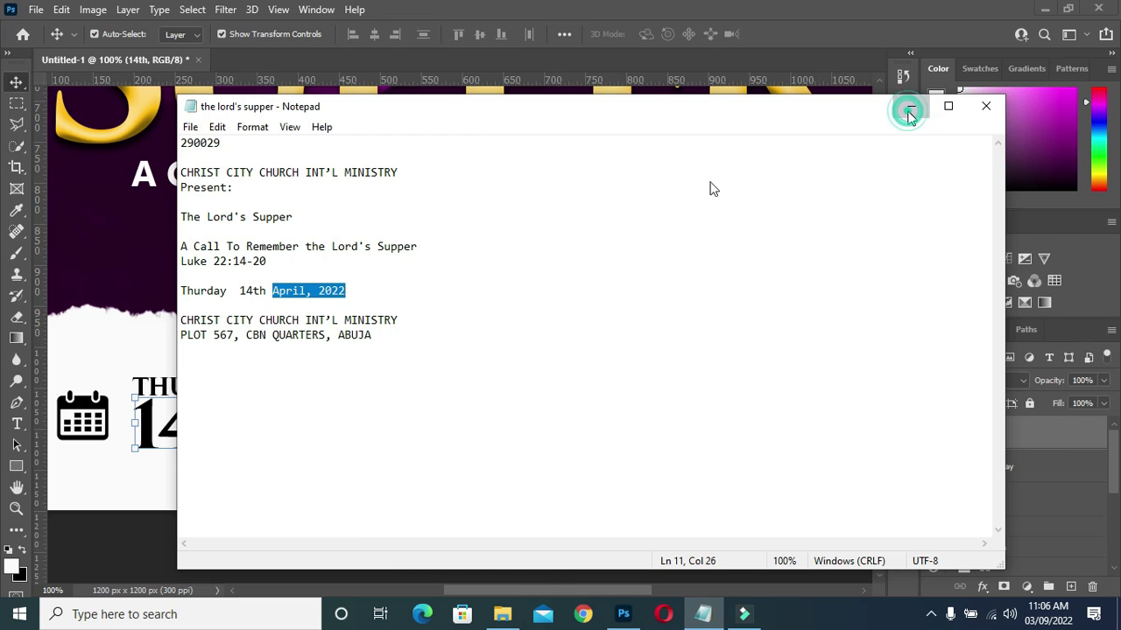
left_click(210, 392)
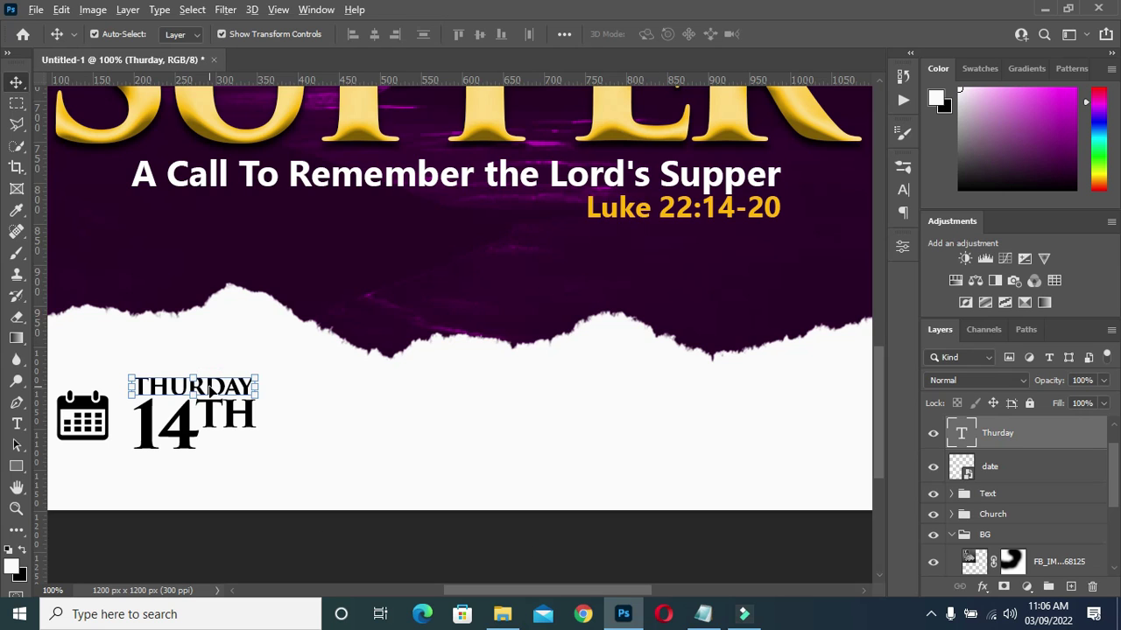
left_click_drag(211, 391, 207, 465)
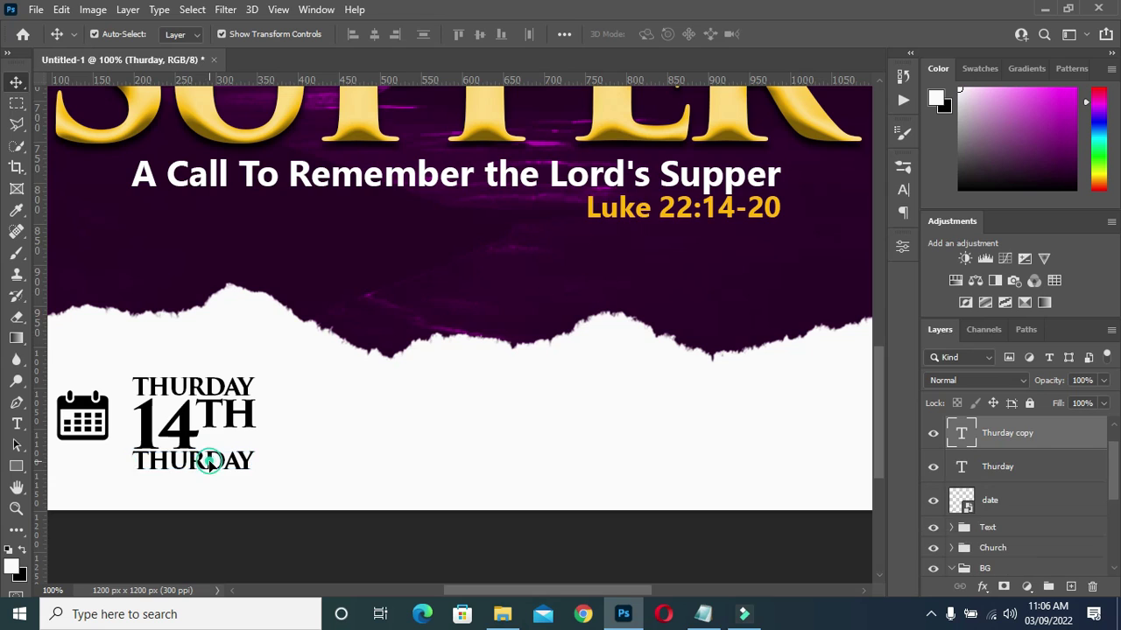
double_click(209, 459)
key("ctrl+v")
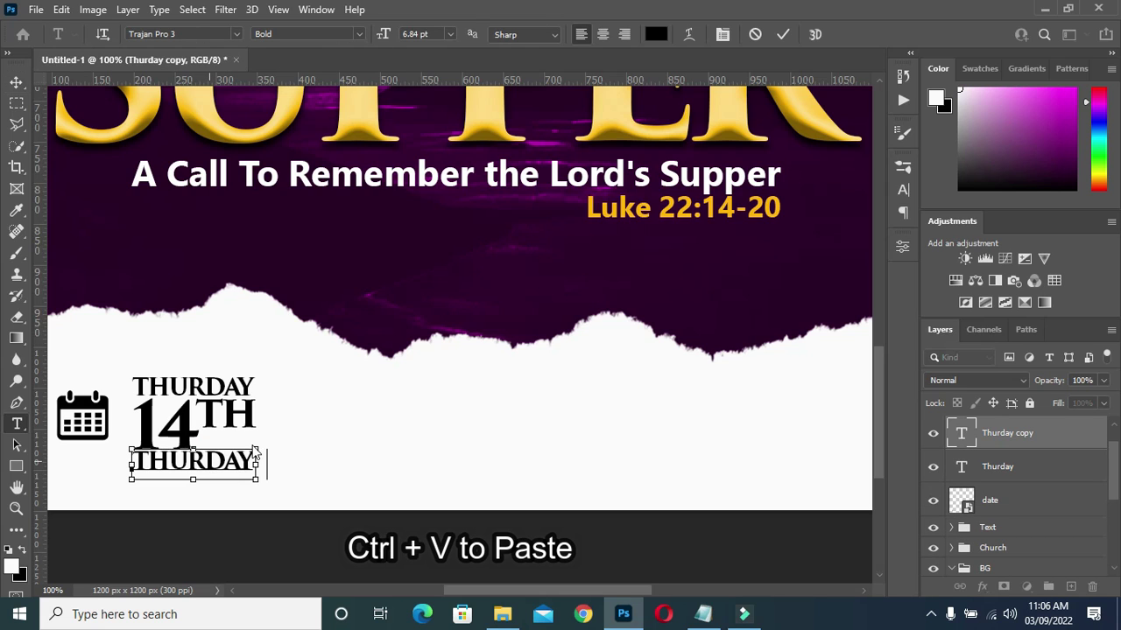
left_click(782, 34)
Narrow the APRIL, 2022 line to about 91% to match the date block width
left_click(269, 461)
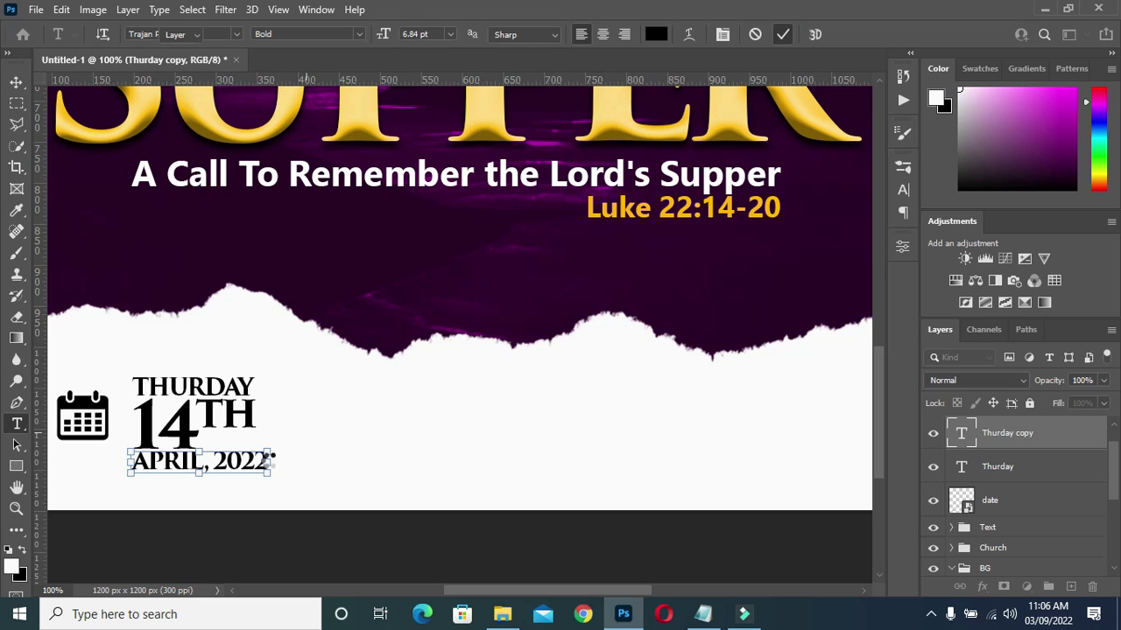
key("Escape")
key("v")
left_click(269, 463)
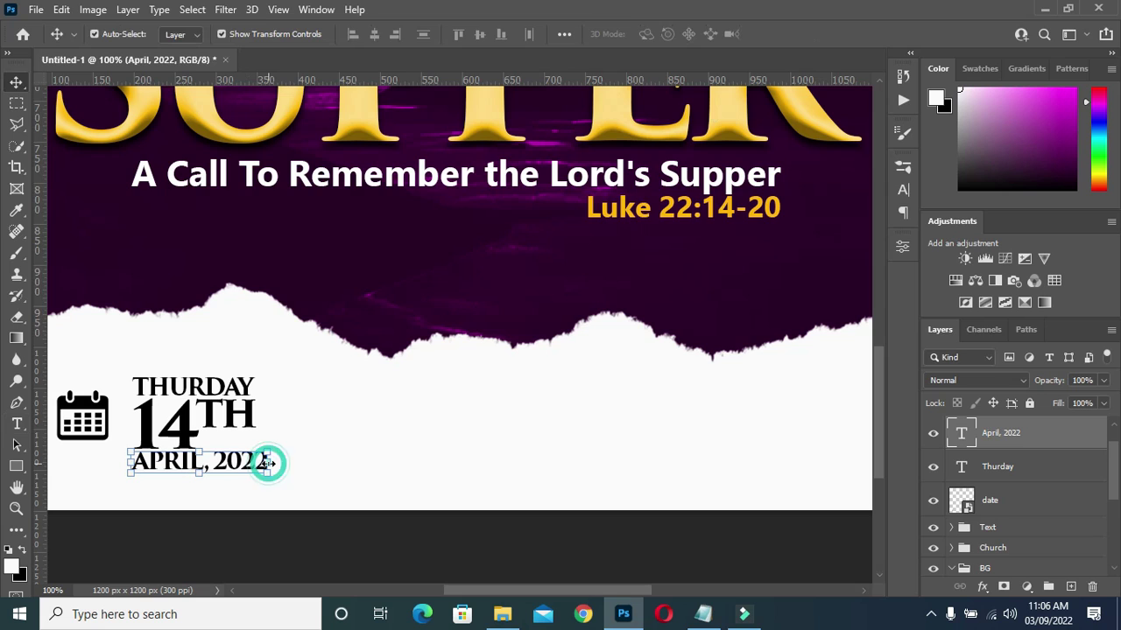
left_click_drag(269, 463, 255, 464)
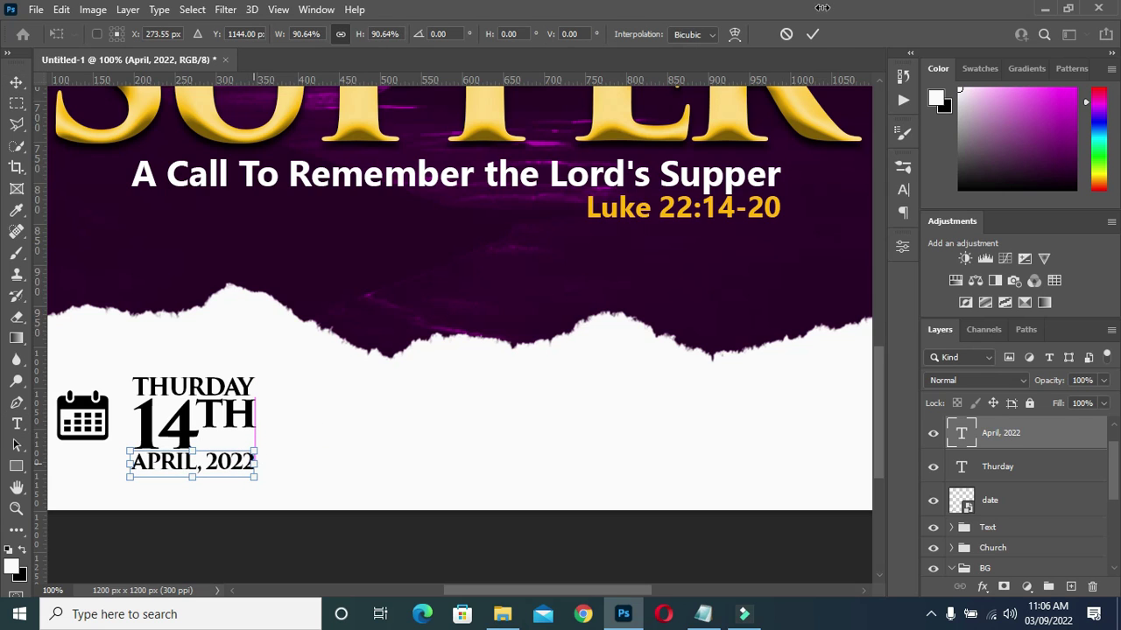
left_click(813, 33)
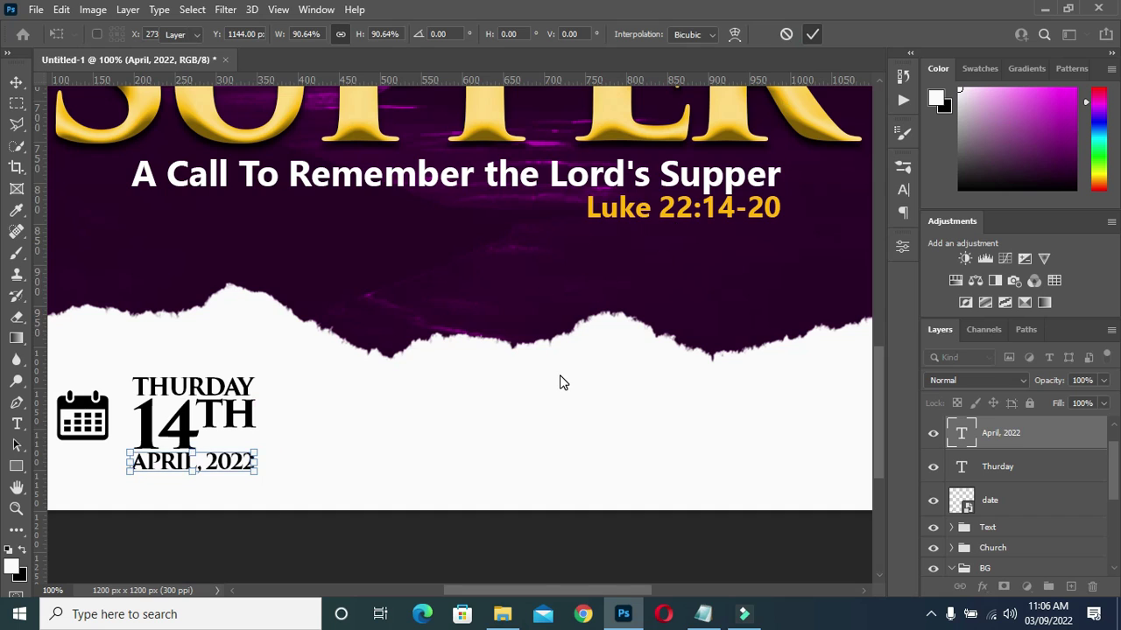
left_click(470, 561)
left_click(395, 539)
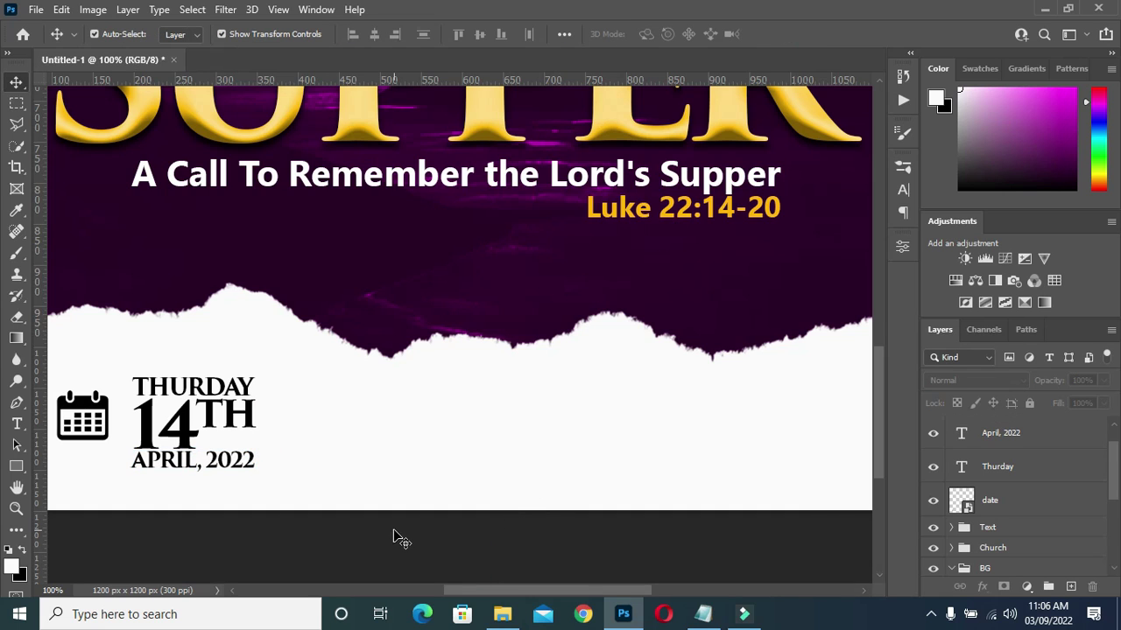
Draw a thin vertical black rectangle right of the date as a divider
scroll(1011, 469, "up", 1)
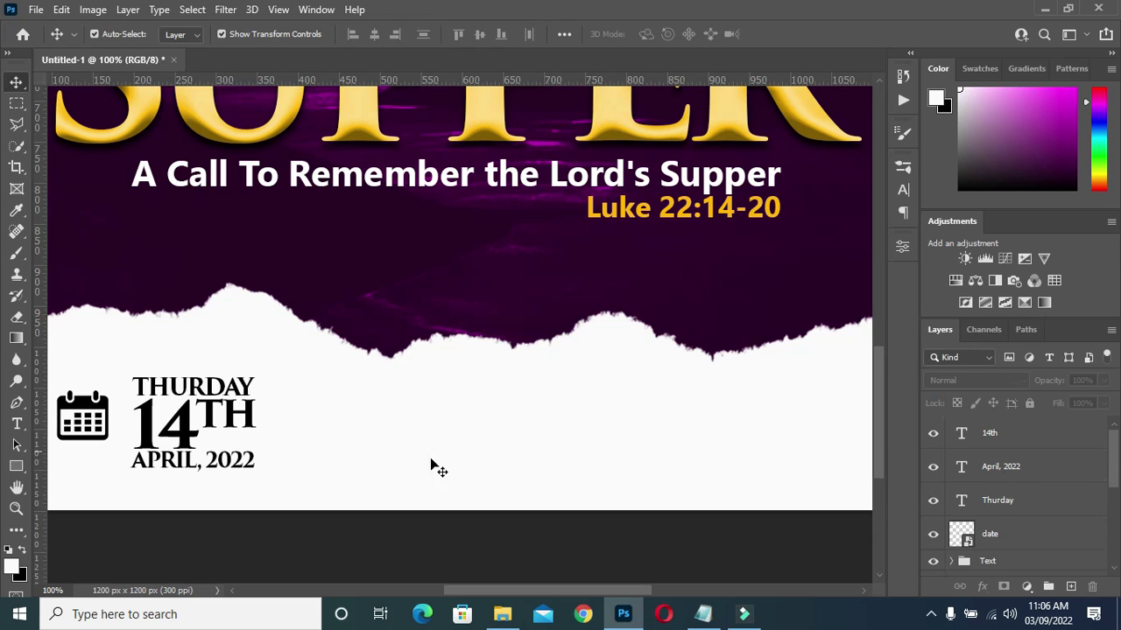
left_click(14, 470)
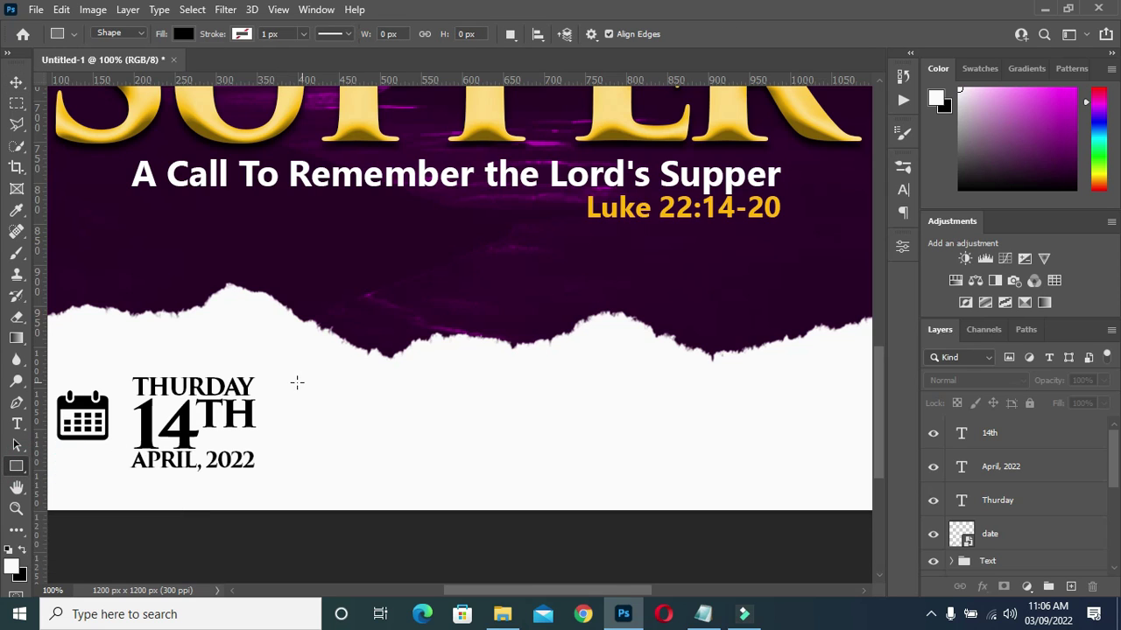
left_click_drag(289, 376, 284, 473)
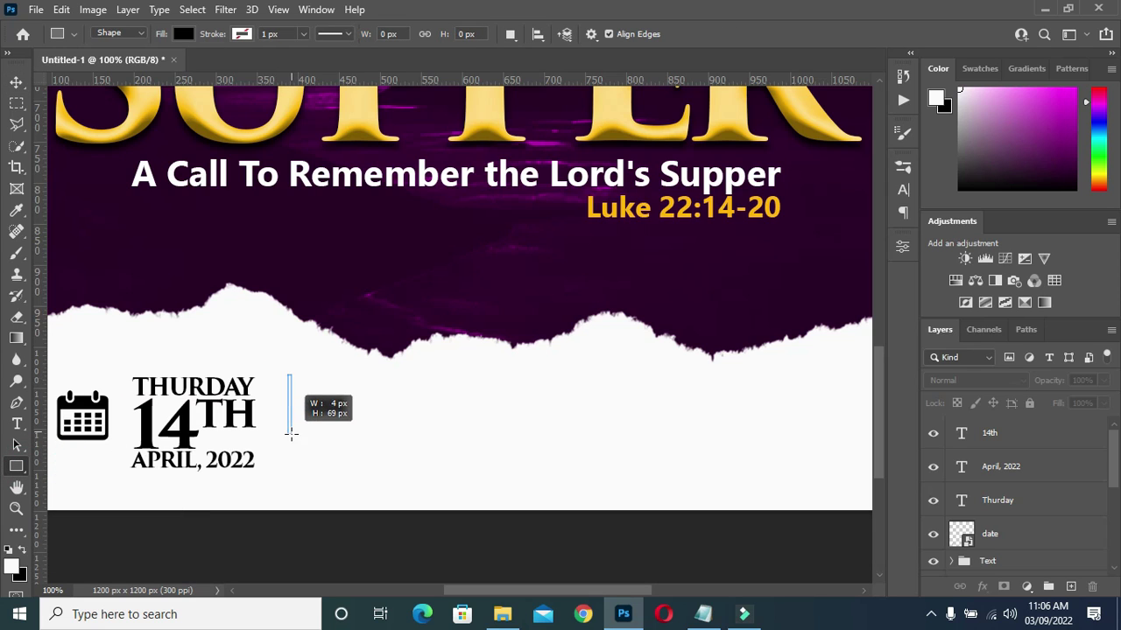
left_click_drag(285, 472, 284, 470)
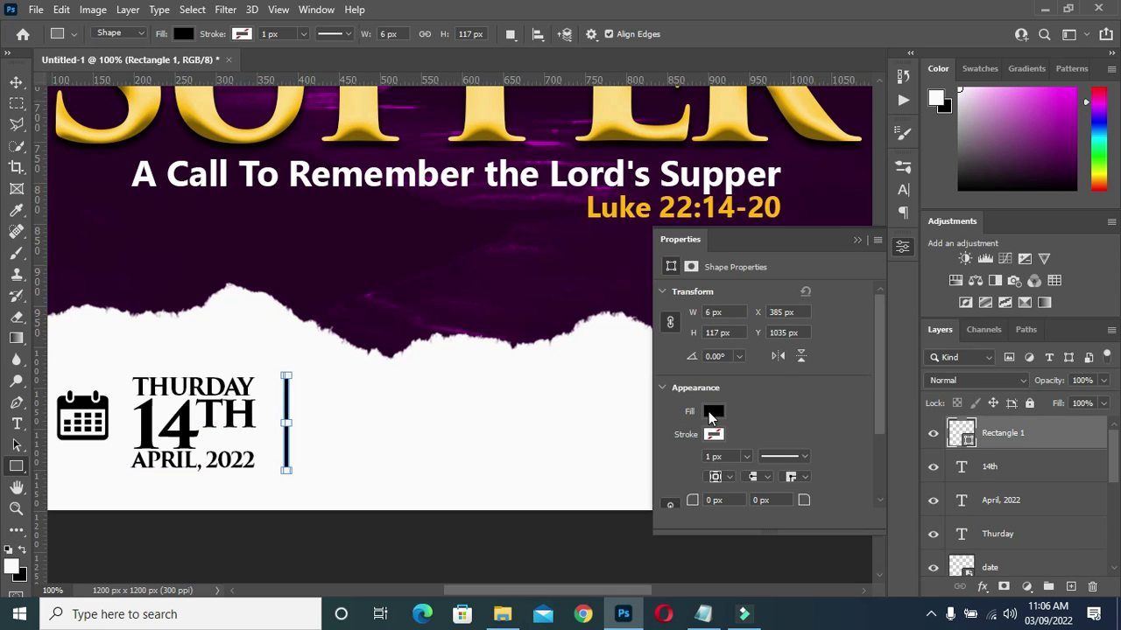
left_click(859, 241)
Group the date layers as 'Date', then drag the clock icon image onto the flyer
key("v")
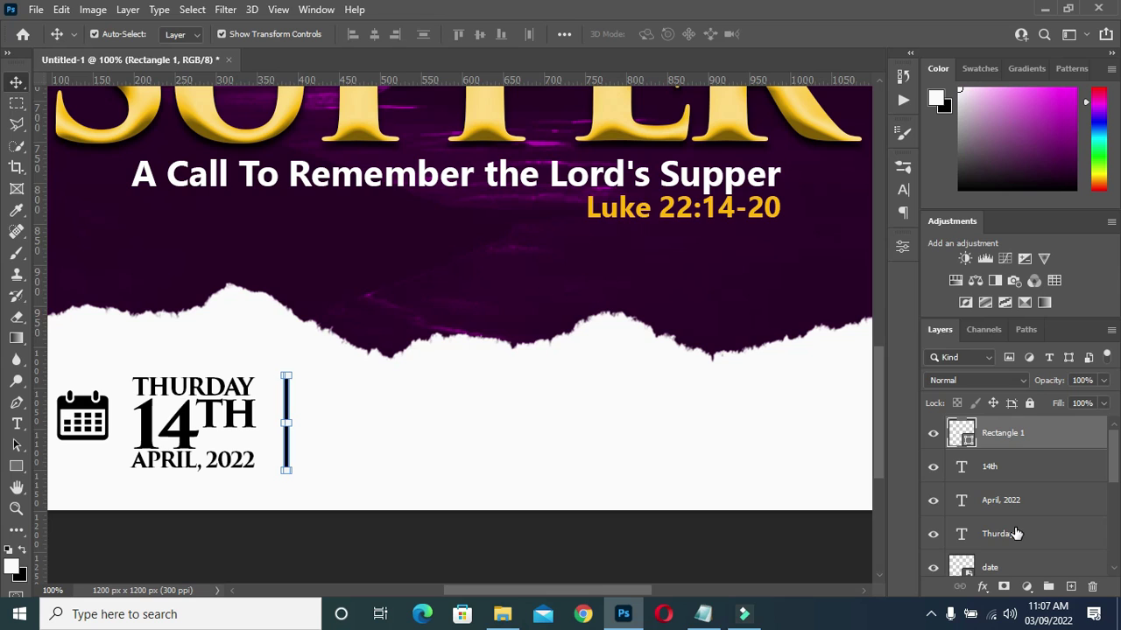
scroll(1016, 533, "down", 1)
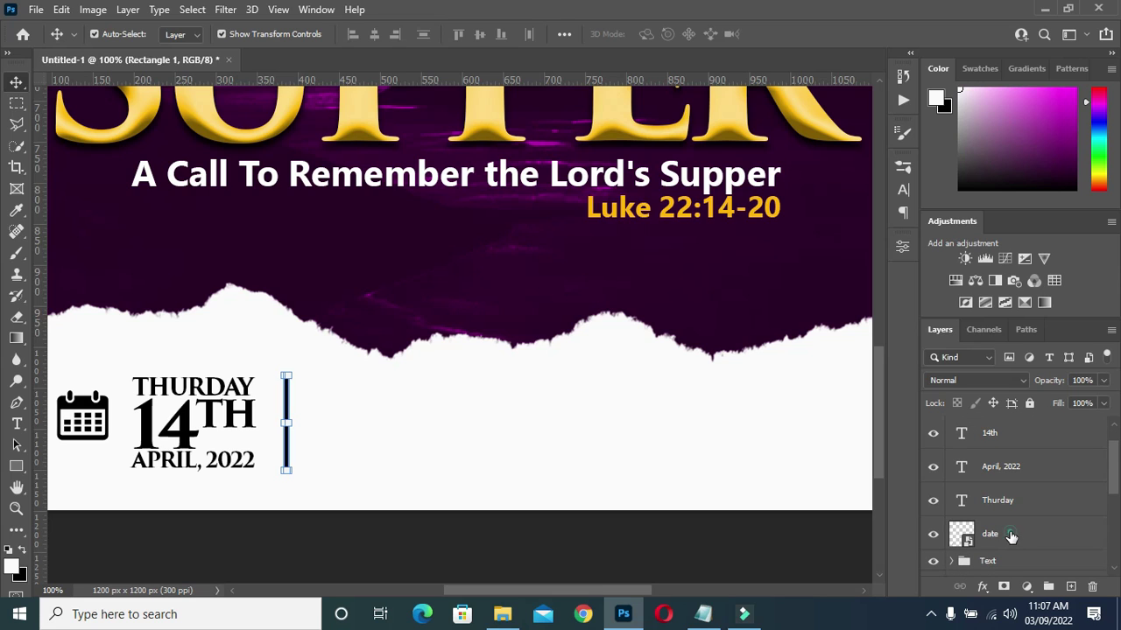
left_click(1011, 536, "shift")
key("ctrl+g")
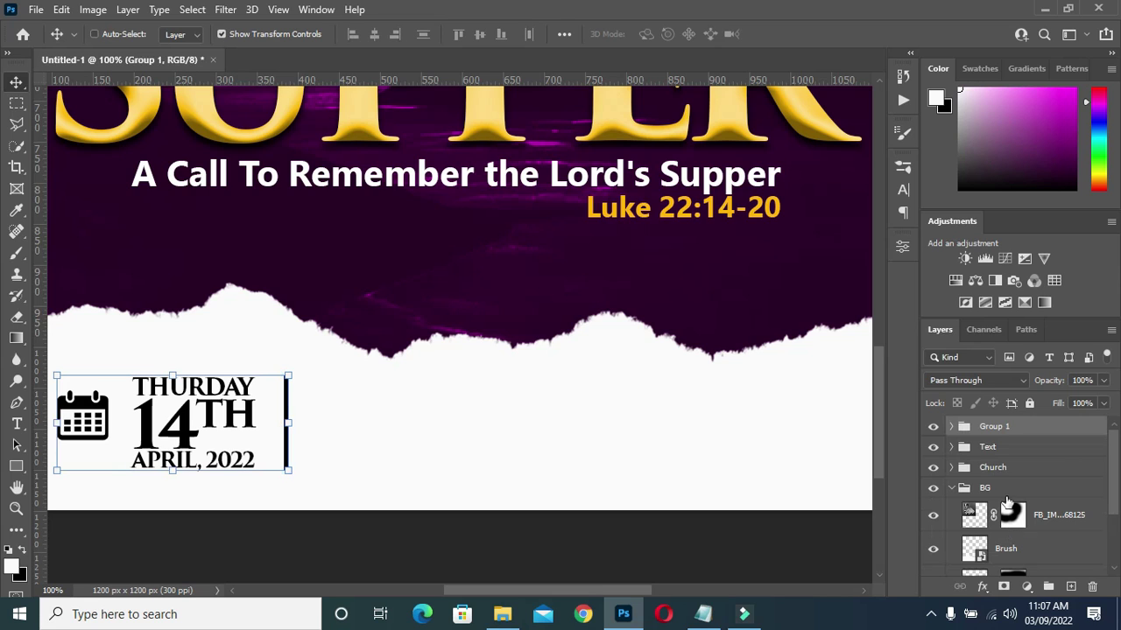
double_click(995, 431)
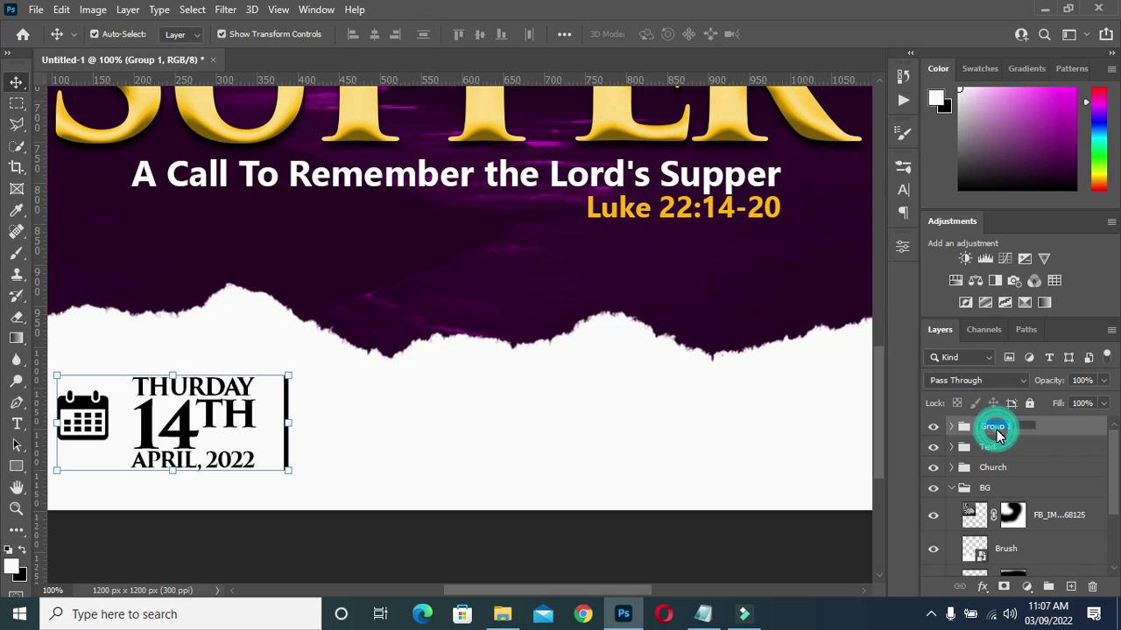
type("Date")
left_click(386, 570)
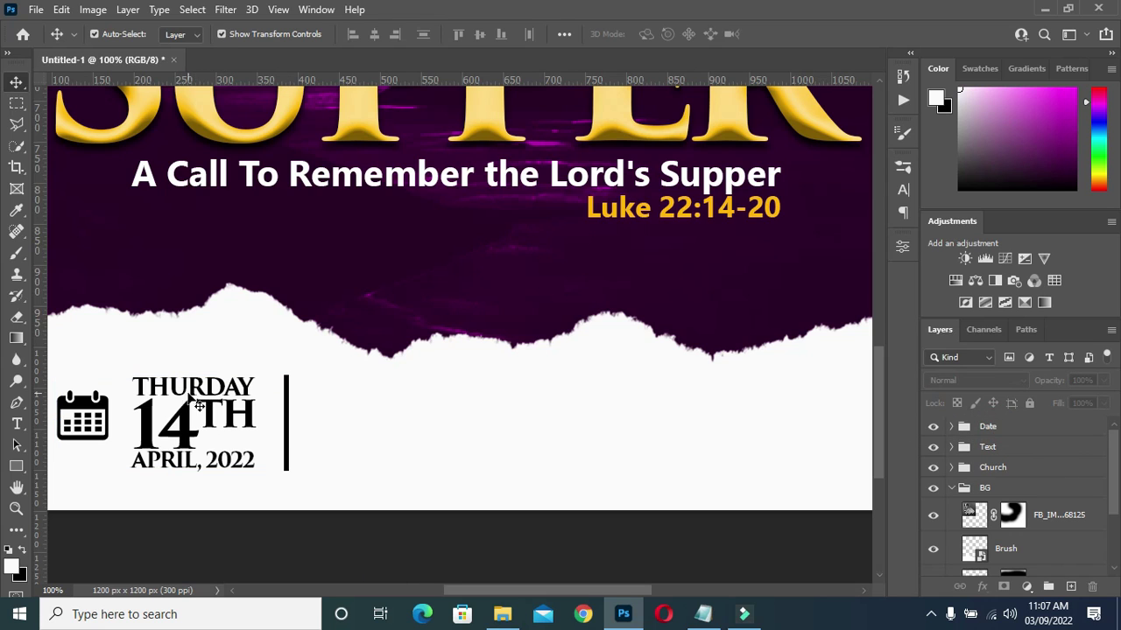
left_click(502, 614)
mouse_move(442, 241)
left_mouse_down()
mouse_move(537, 555)
mouse_move(448, 457)
left_mouse_up()
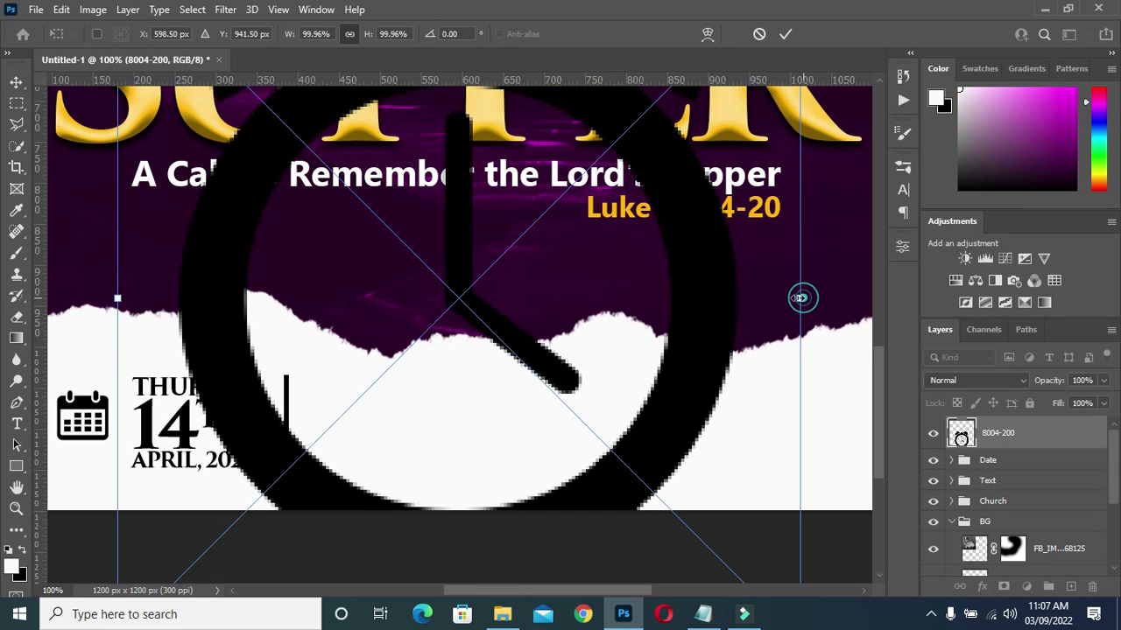
Shrink the alarm-clock icon to about 7.38% and nudge it left beside the date divider
left_click_drag(801, 369, 326, 339)
mouse_move(117, 299)
left_mouse_down()
mouse_move(260, 311)
mouse_move(270, 302)
mouse_move(353, 417)
left_mouse_up()
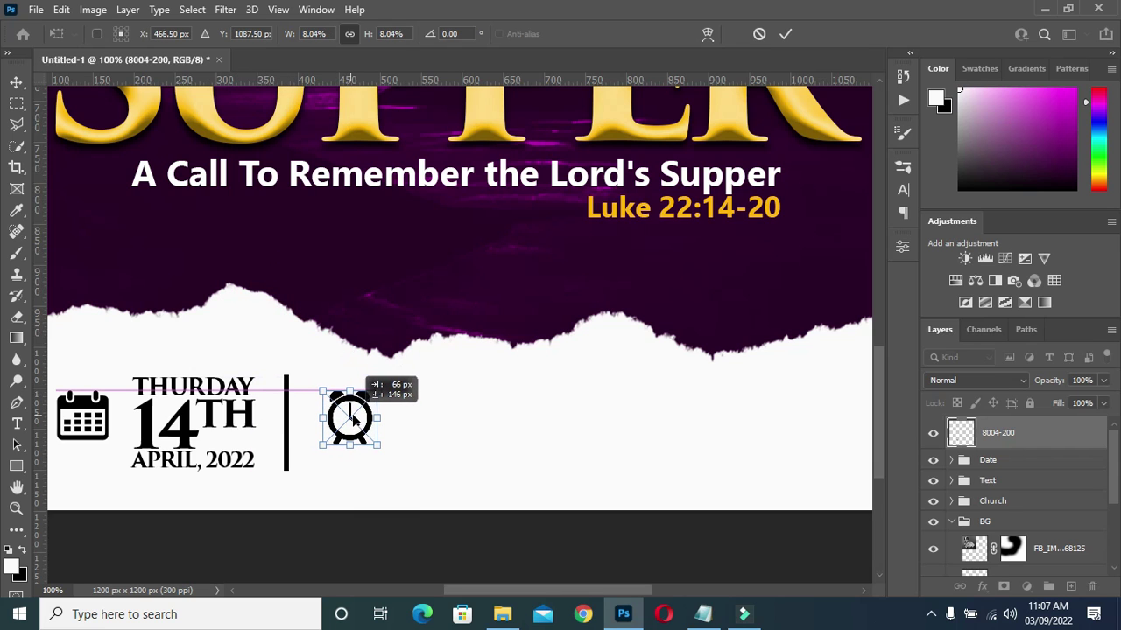
left_click_drag(382, 446, 374, 445)
key("Left")
key("Left")
key("Left")
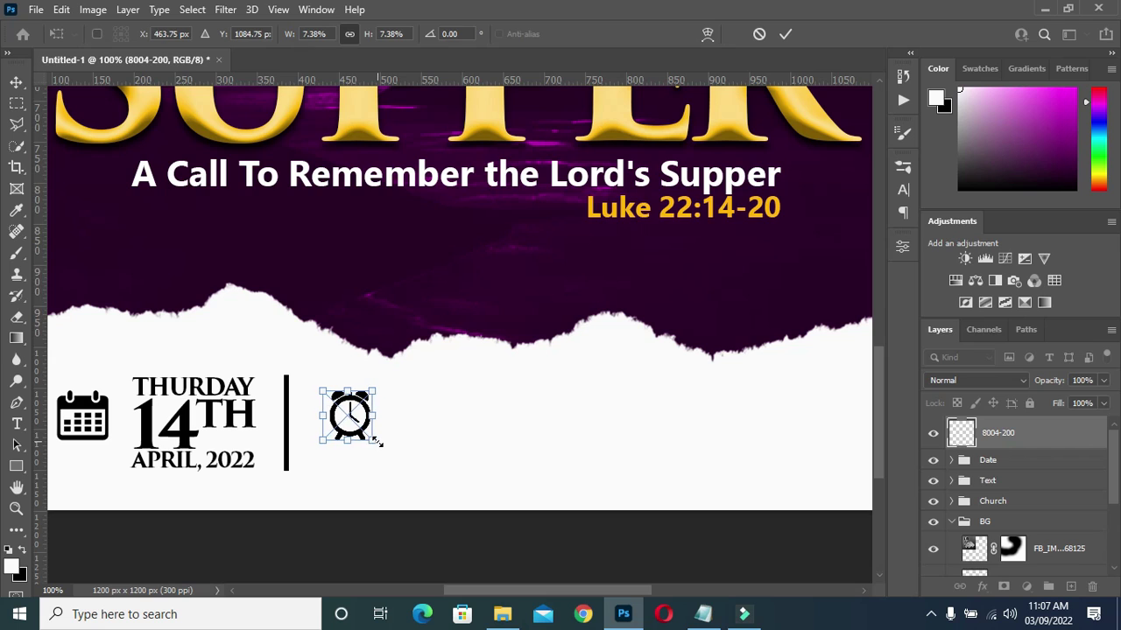
key("Left")
key("Left")
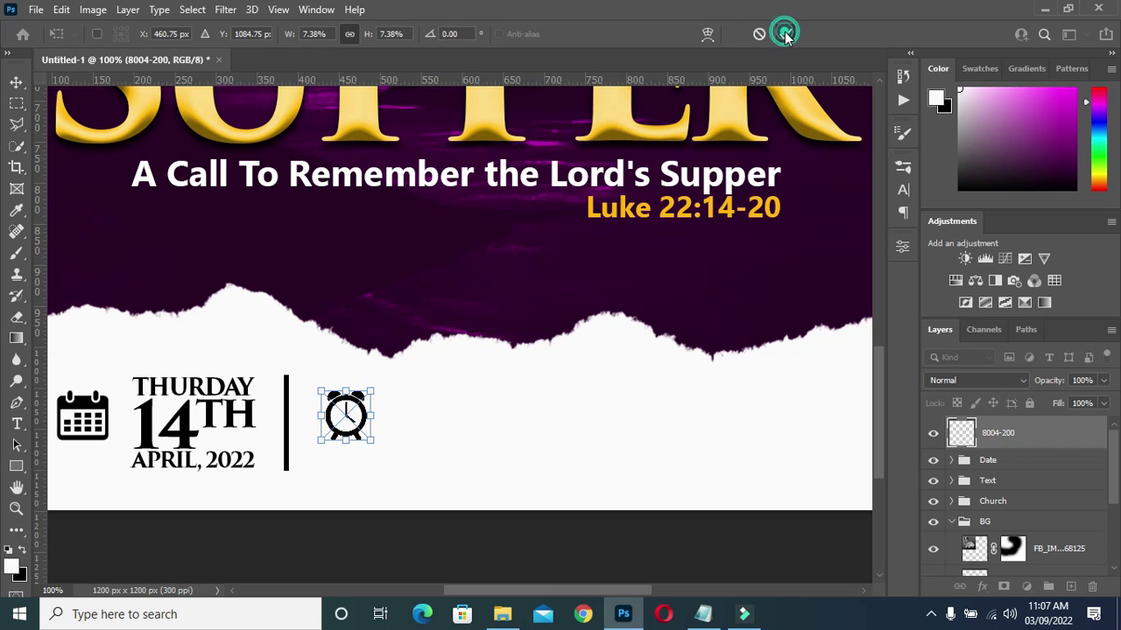
Add a '6:00' text line to the right of the clock icon
left_click(785, 33)
key("t")
left_click(408, 402)
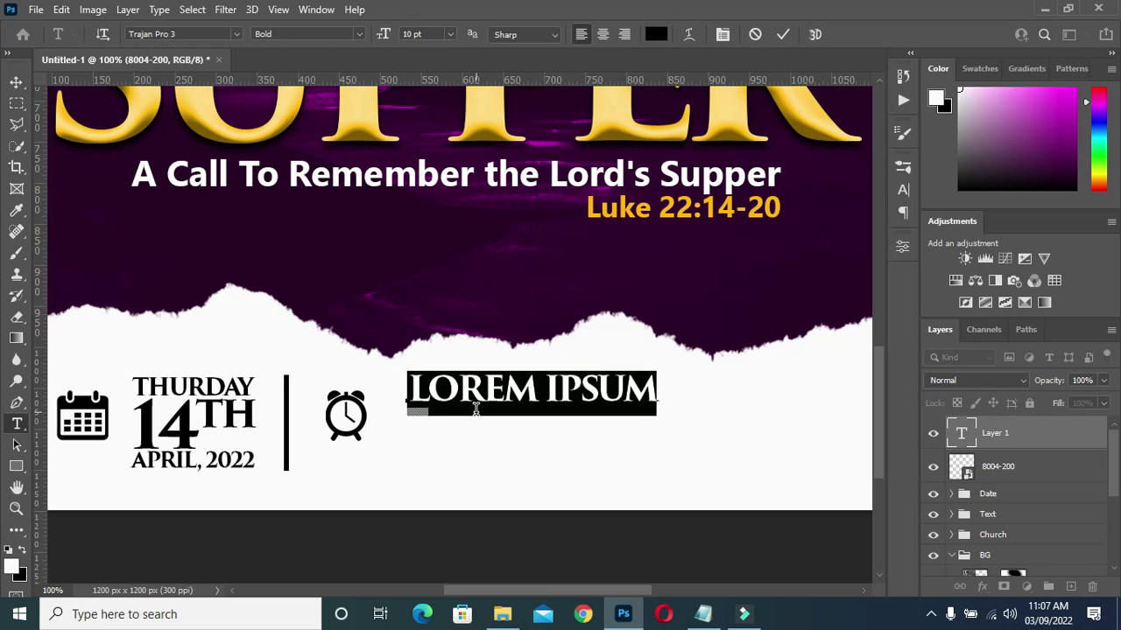
type("6:")
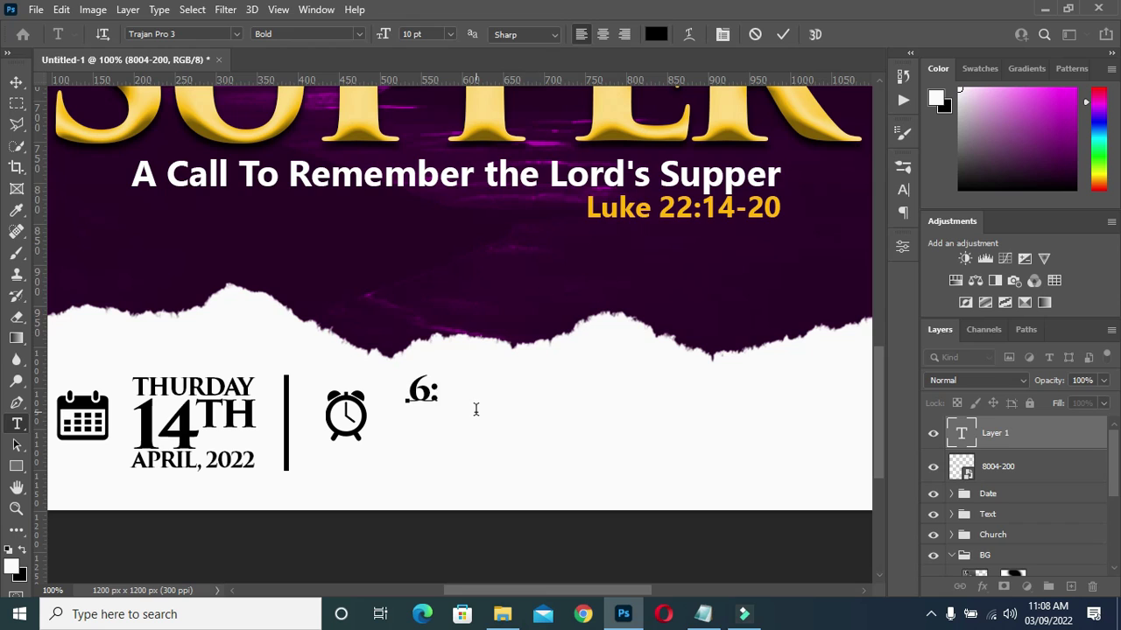
type("00")
left_click(786, 34)
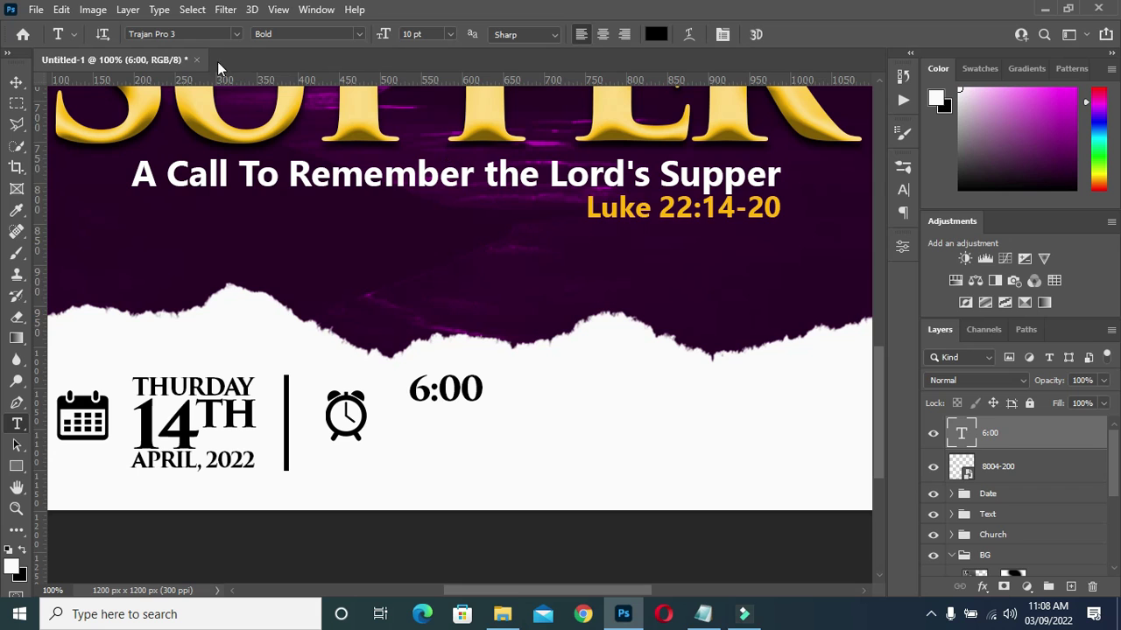
Set the 6:00 text to Segoe UI and position it beside the clock icon
left_click(234, 33)
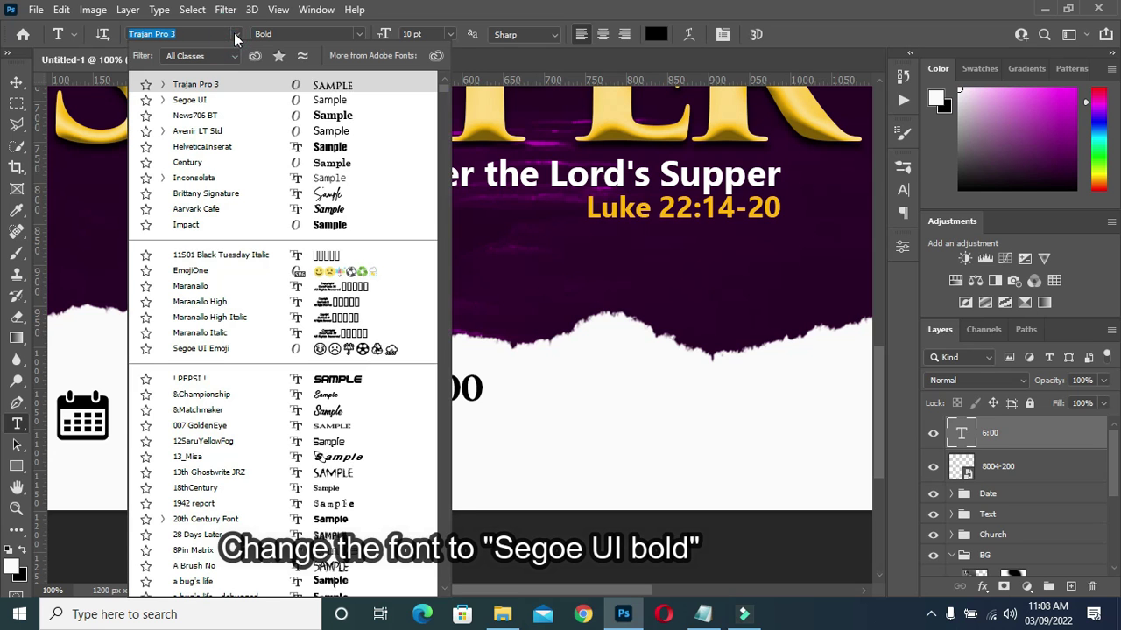
left_click(196, 99)
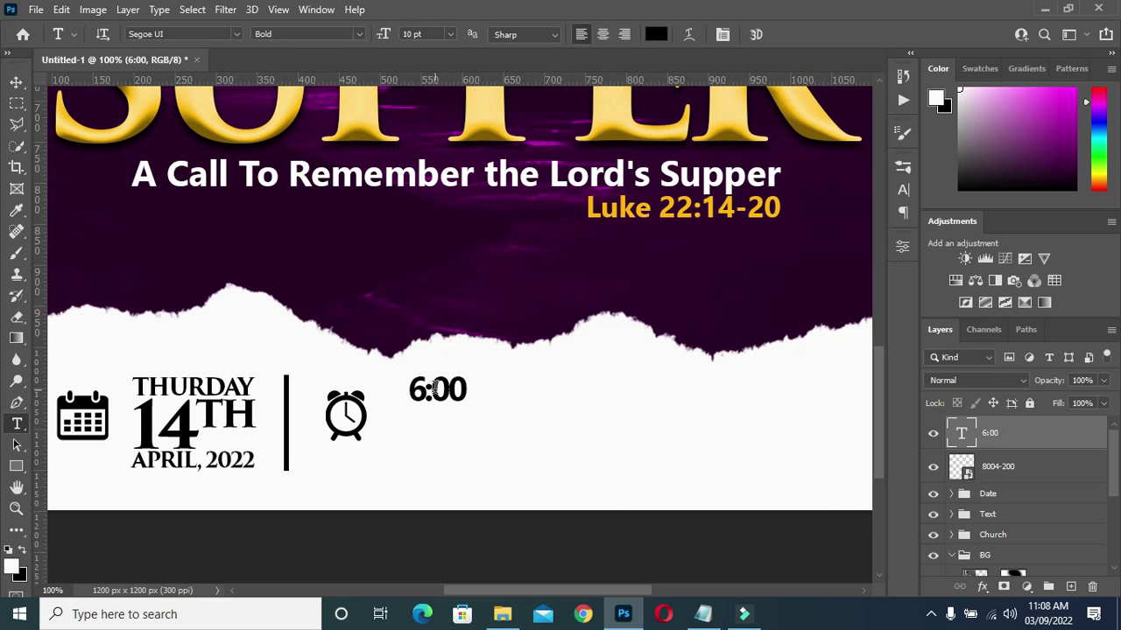
left_click(15, 81)
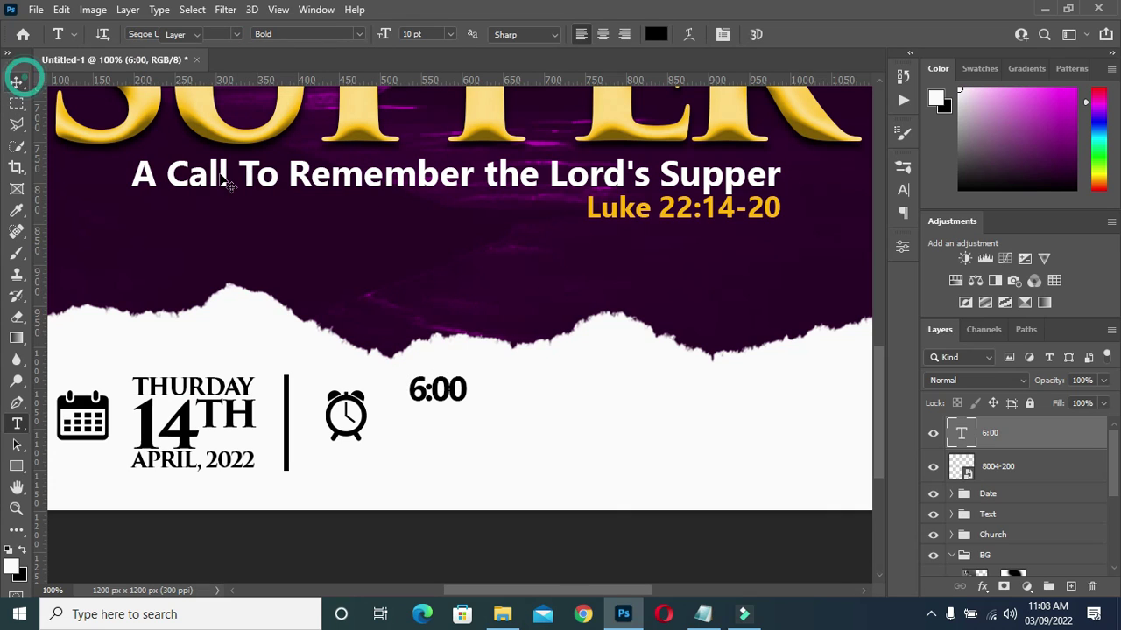
left_click_drag(451, 398, 437, 417)
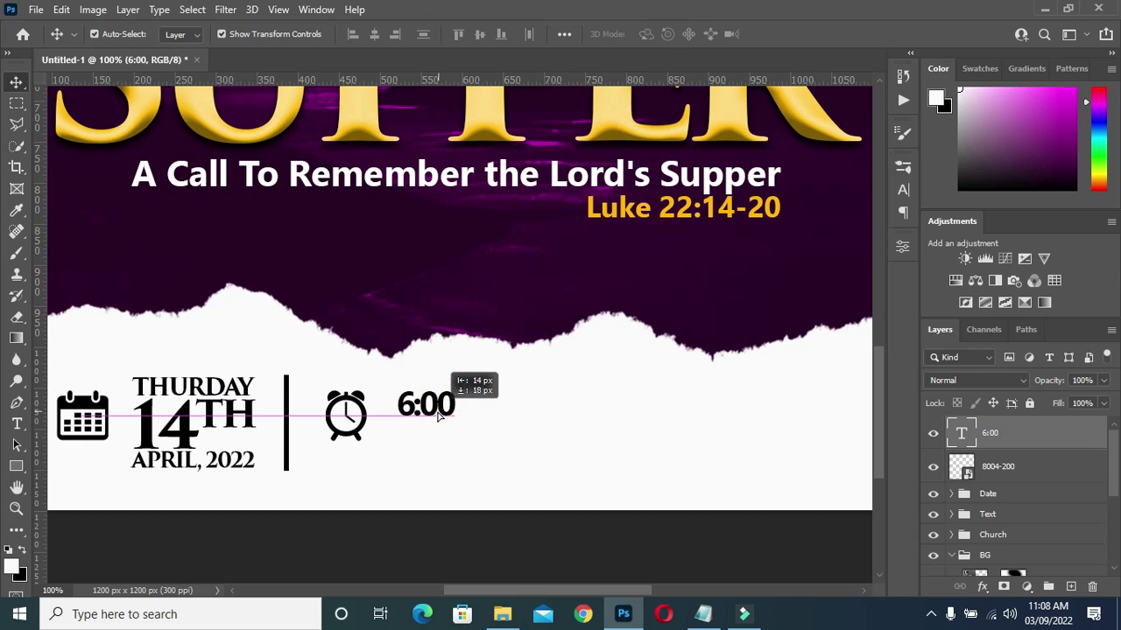
mouse_move(438, 418)
left_mouse_down()
mouse_move(444, 406)
mouse_move(430, 435)
left_mouse_up()
Change the copied time line's text to 'PM'
key("t")
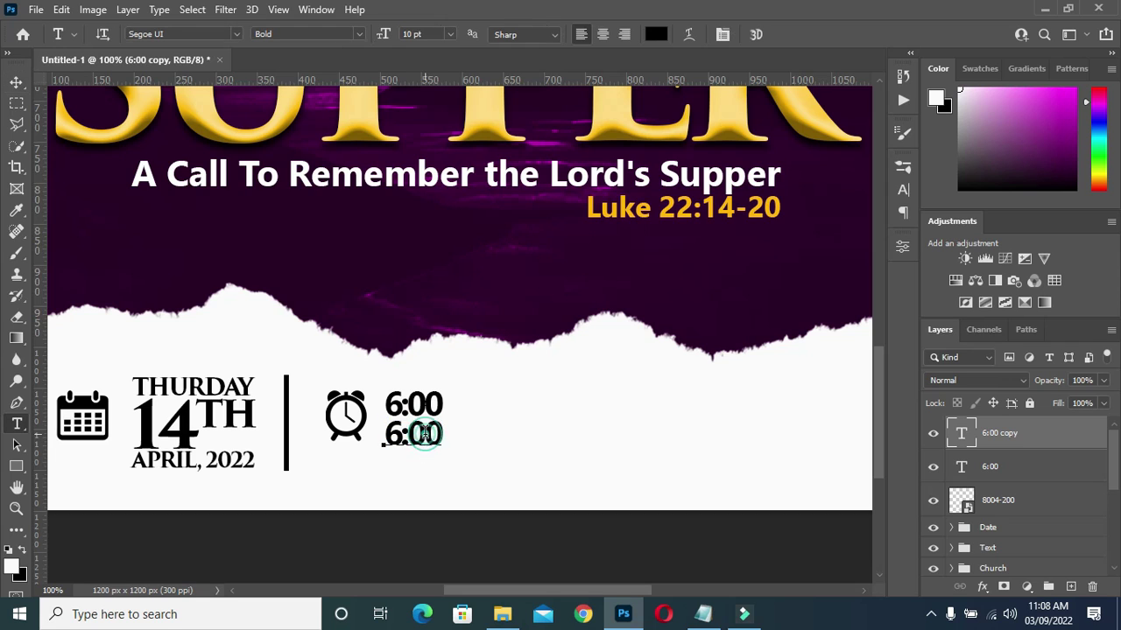
left_click(424, 445)
key("ctrl+a")
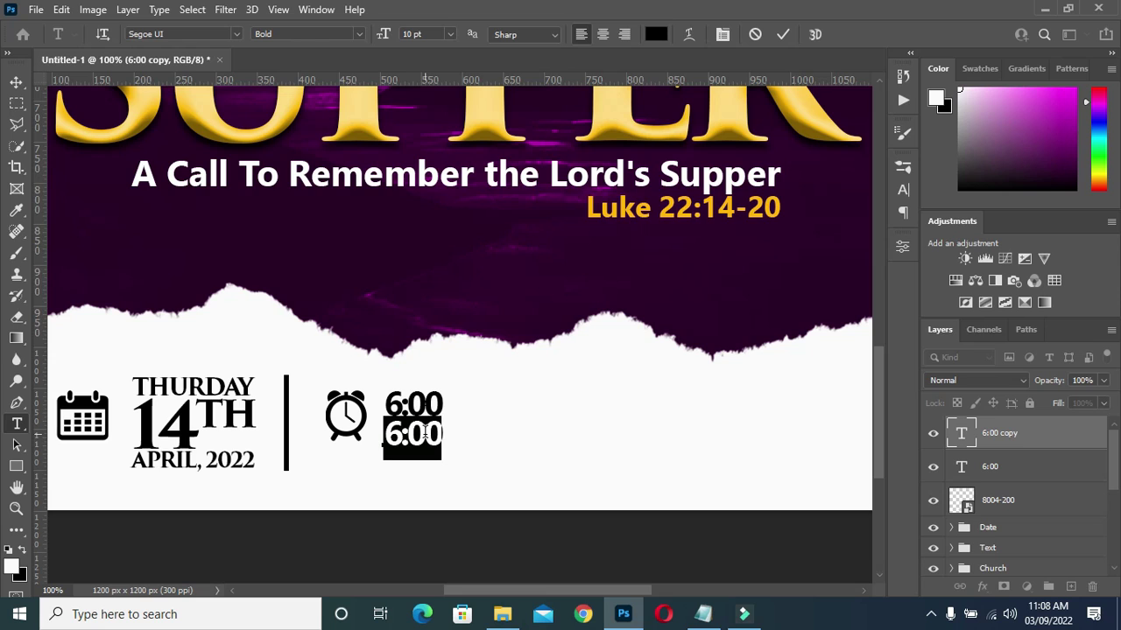
type("PM")
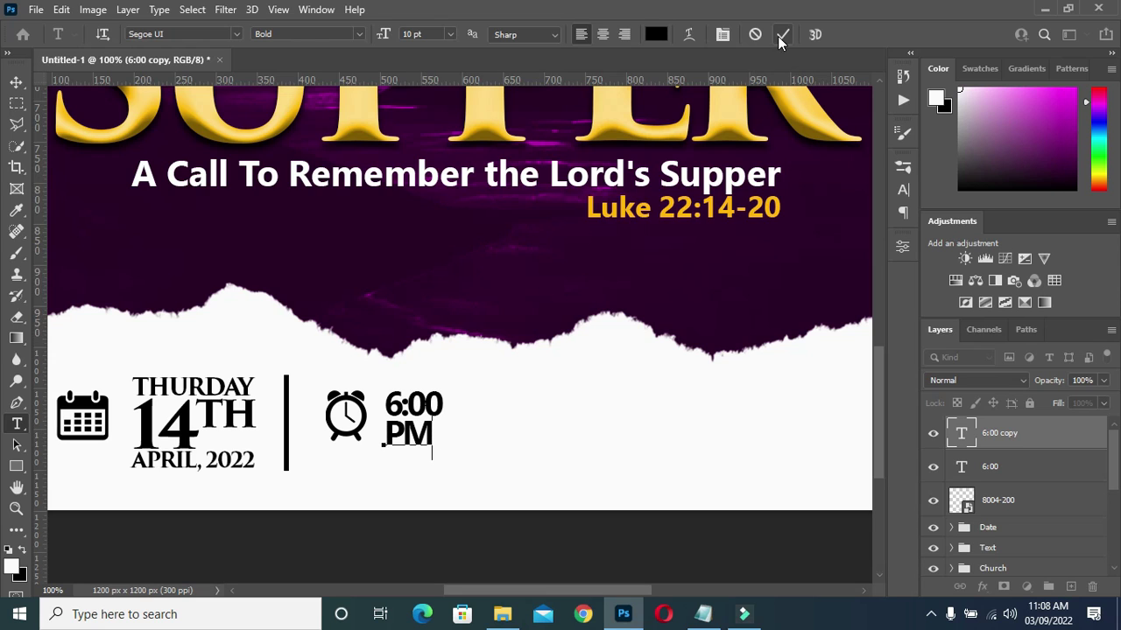
left_click(781, 35)
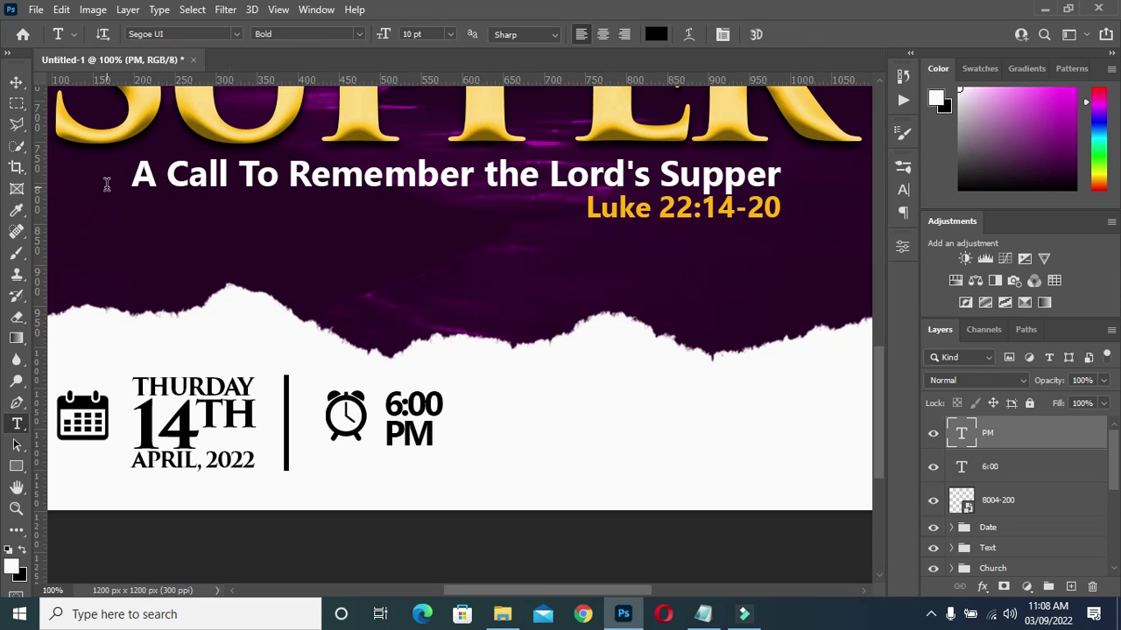
Enlarge the PM text to about 120% beneath 6:00
left_click(16, 81)
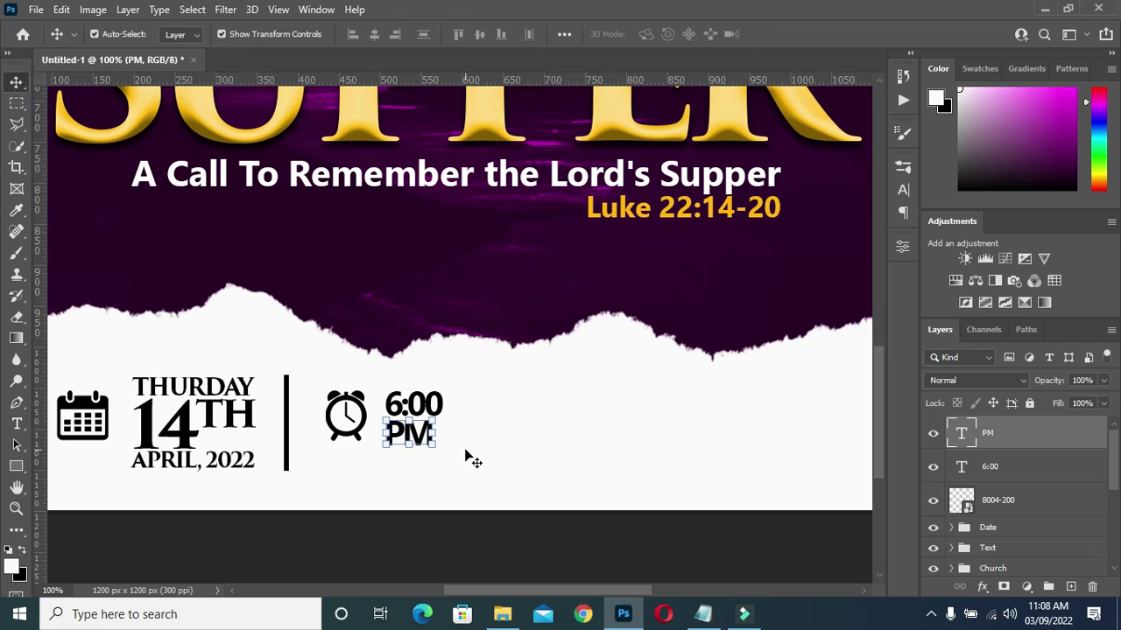
left_click(431, 438)
key("ctrl+t")
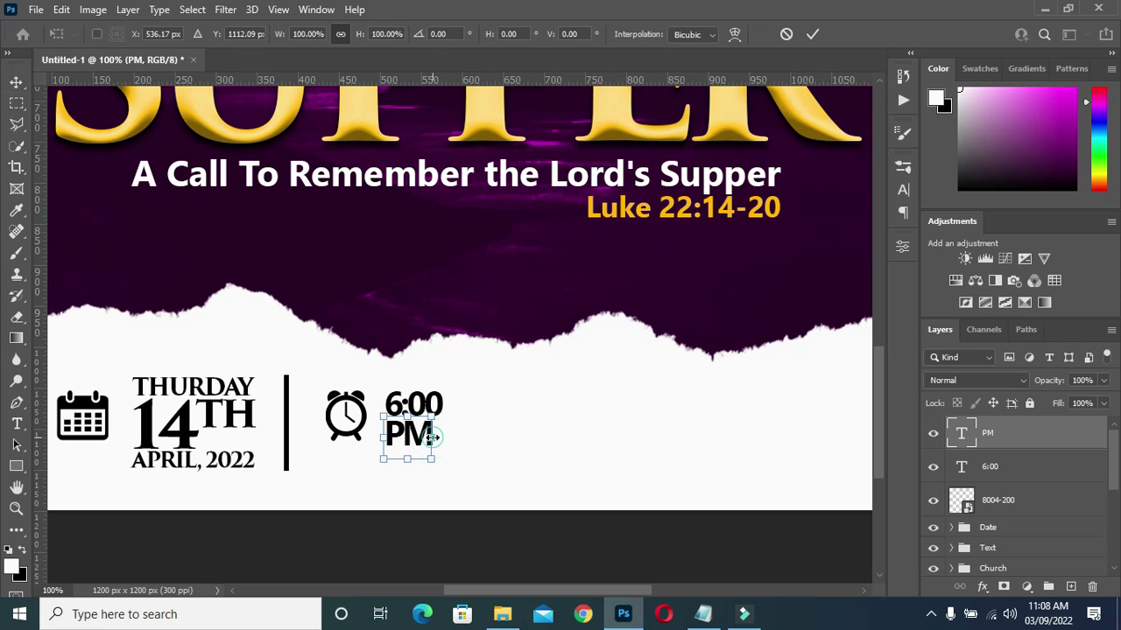
left_click_drag(433, 437, 445, 439)
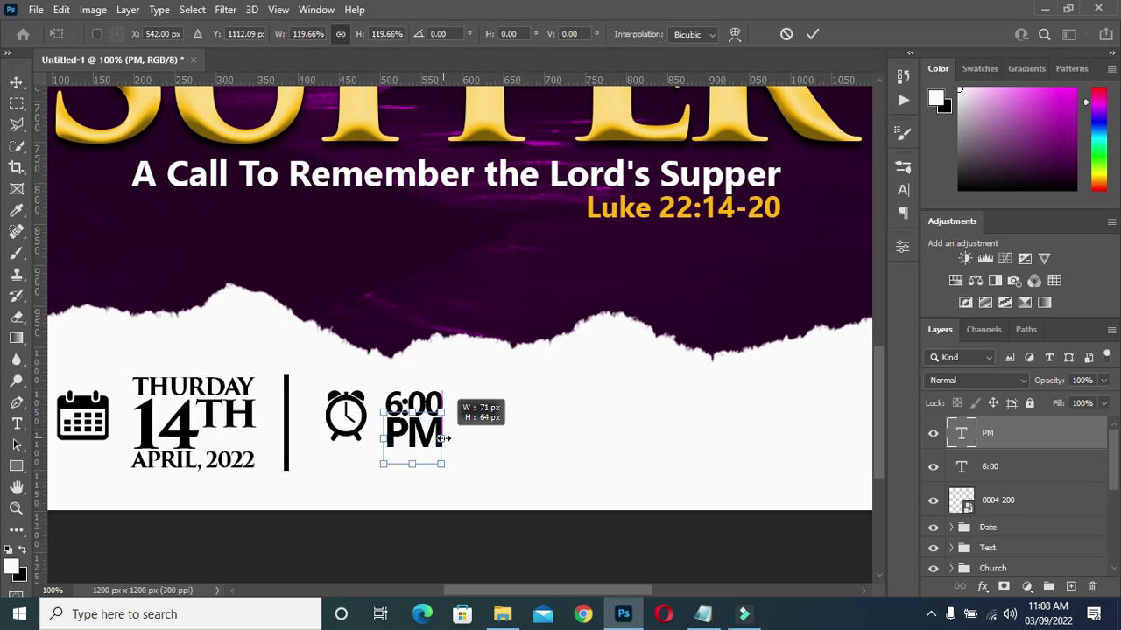
left_click(812, 35)
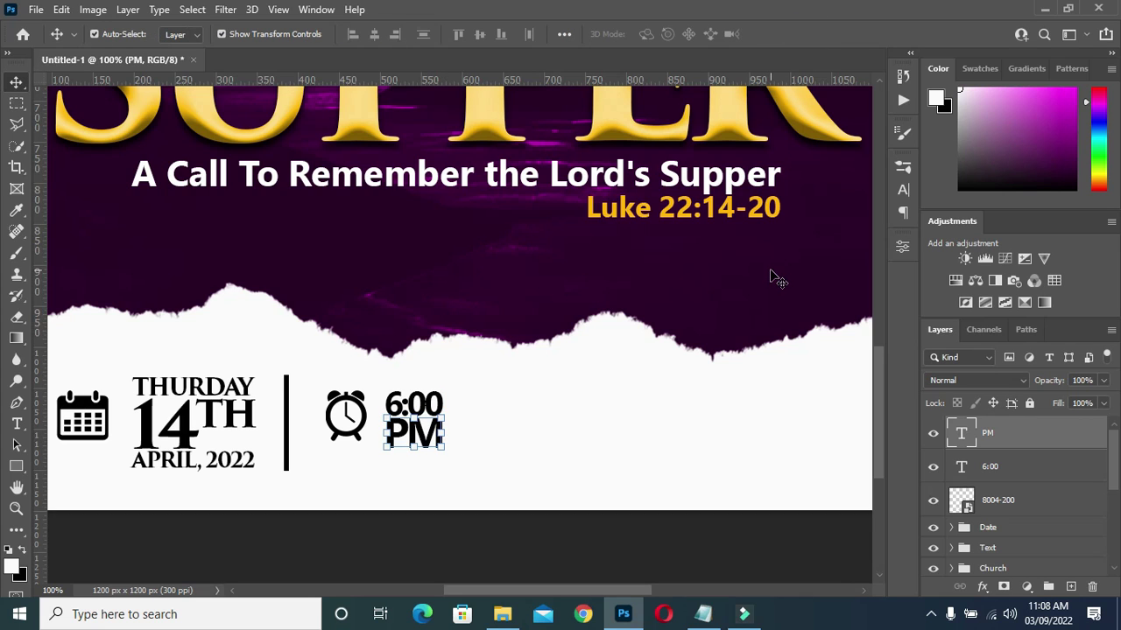
left_click(625, 540)
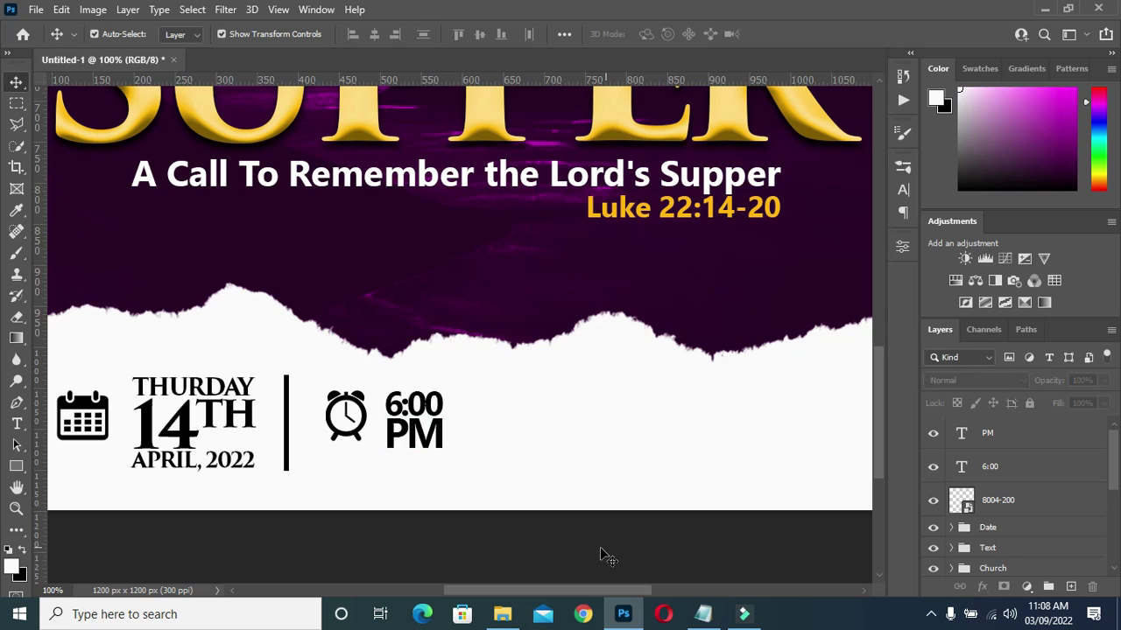
Duplicate the divider to the right of 6:00 PM, move it to the top of the stack, and bring up the resources folder
left_click(288, 442)
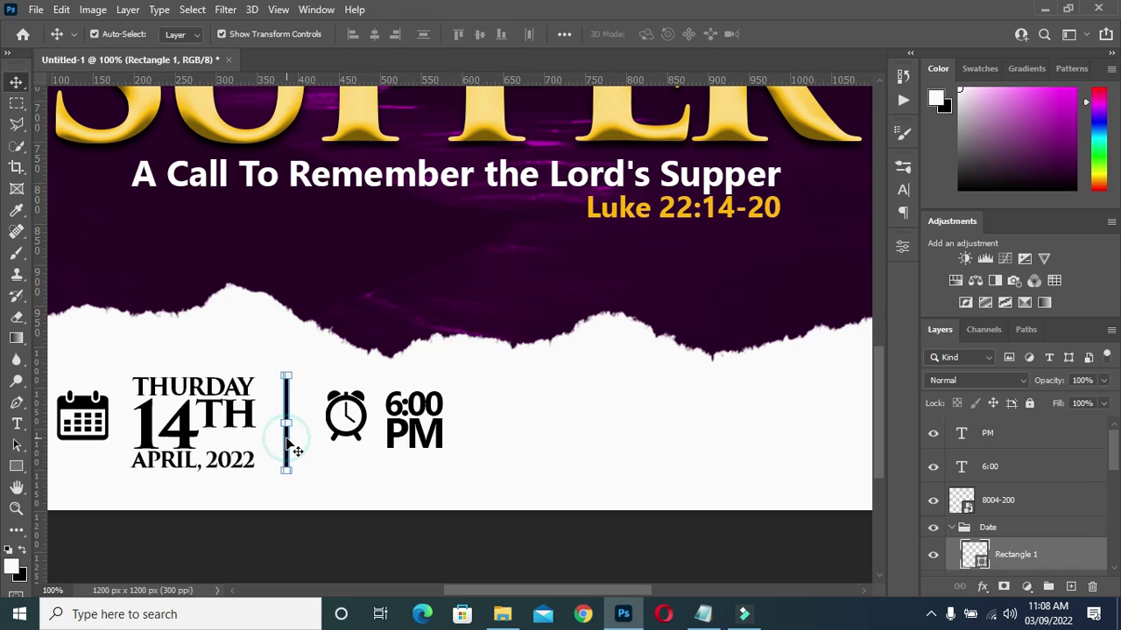
left_click_drag(288, 442, 477, 441)
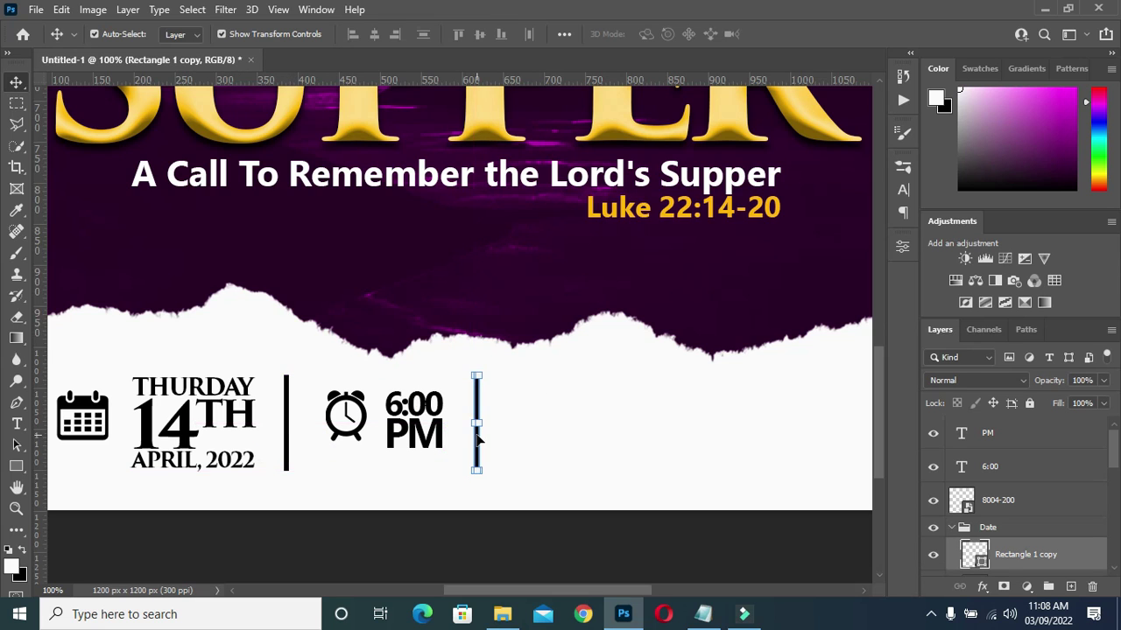
left_click_drag(1046, 555, 987, 424)
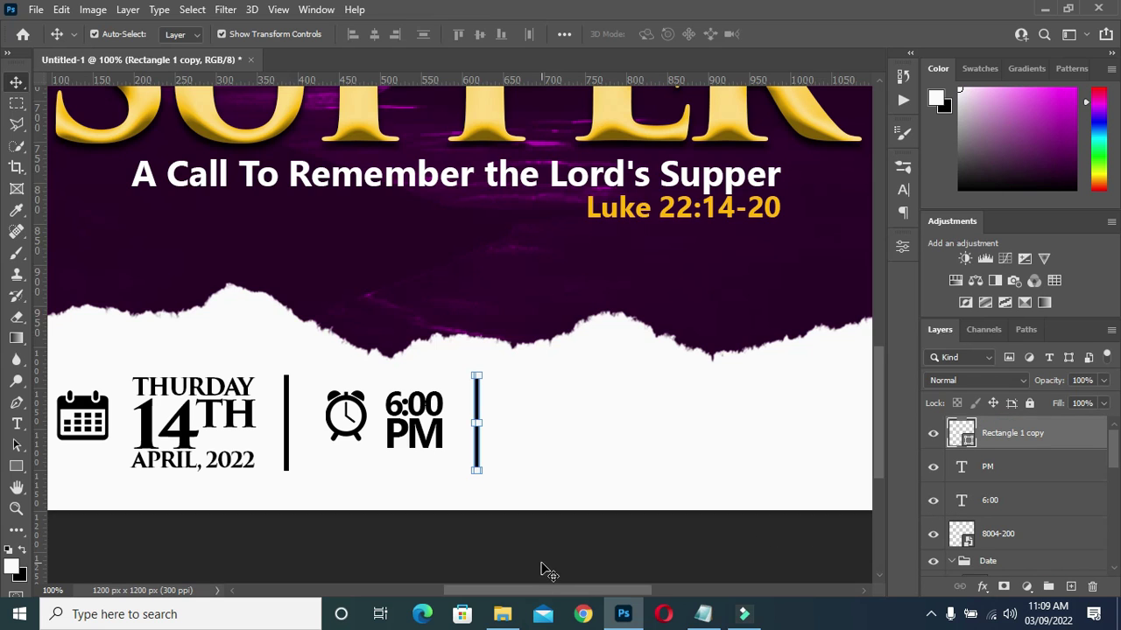
left_click(543, 570)
left_click(501, 614)
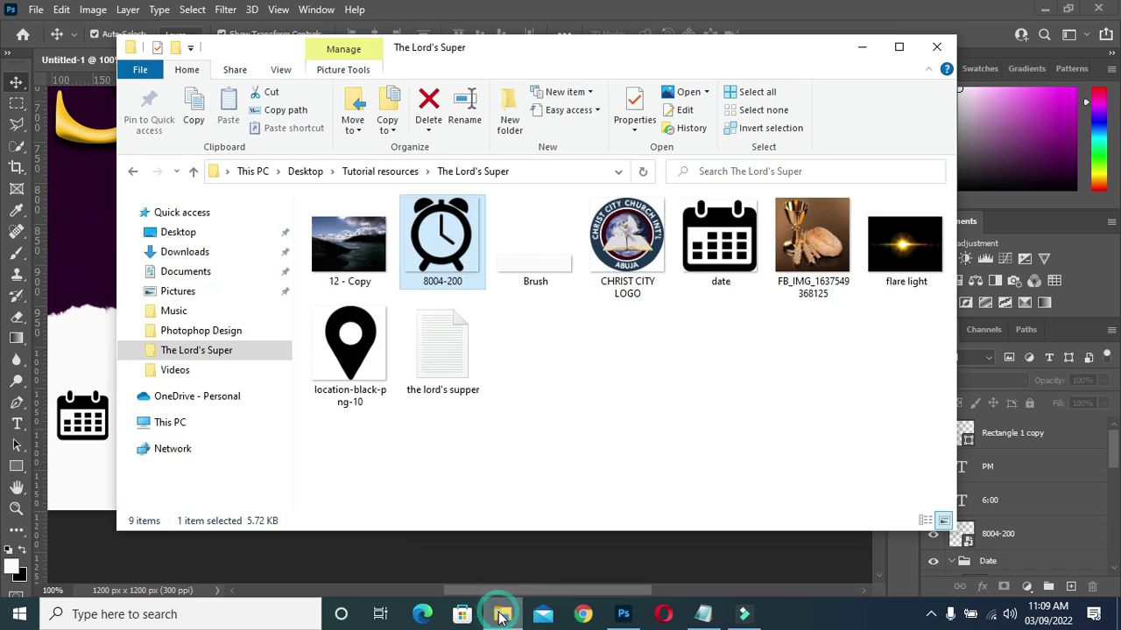
Place the location-black-png-10 pin image onto the flyer
left_click(348, 346)
left_click_drag(351, 350, 590, 446)
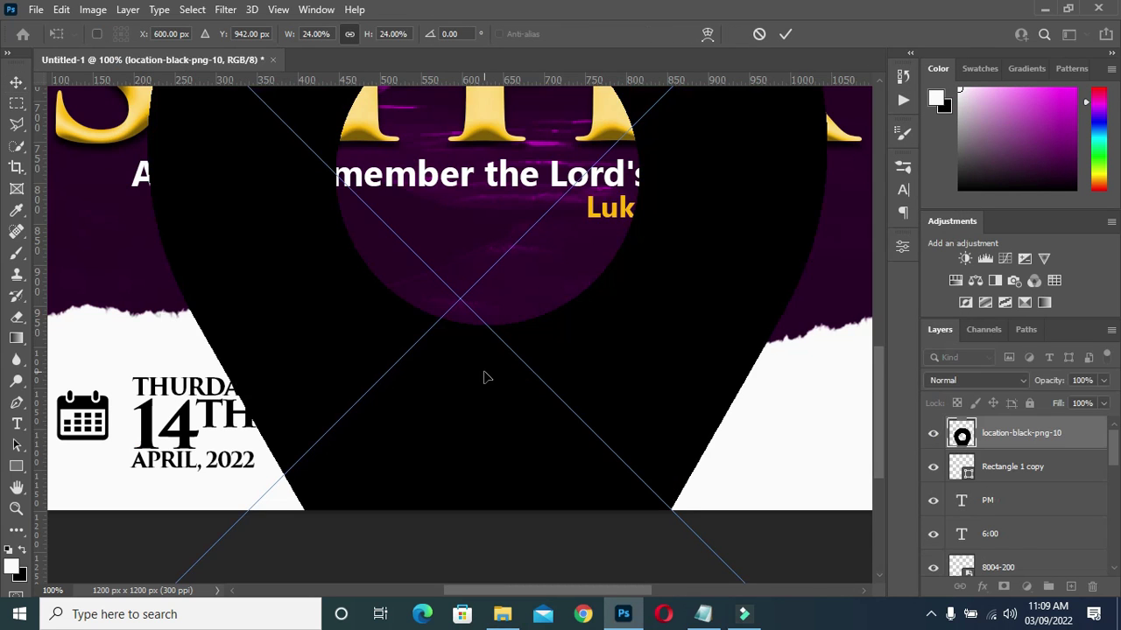
scroll(484, 377, "down", 2)
scroll(478, 375, "down", 1)
scroll(478, 374, "down", 1)
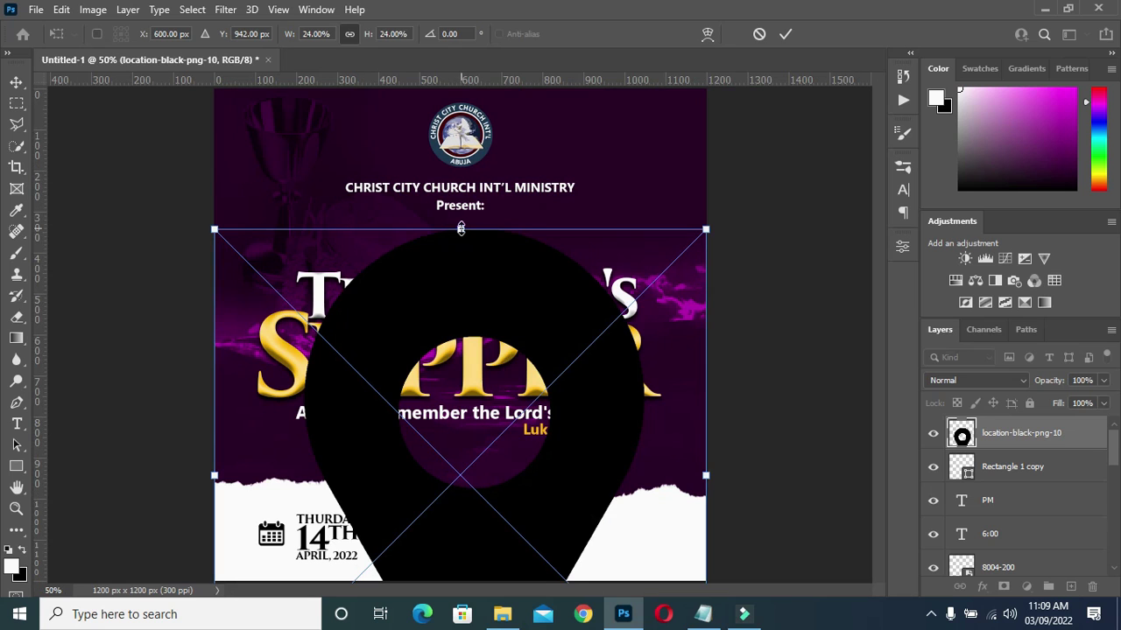
Shrink the pin to about 1.26% and set it right of the second divider
left_click_drag(460, 227, 461, 361)
scroll(658, 421, "up", 1)
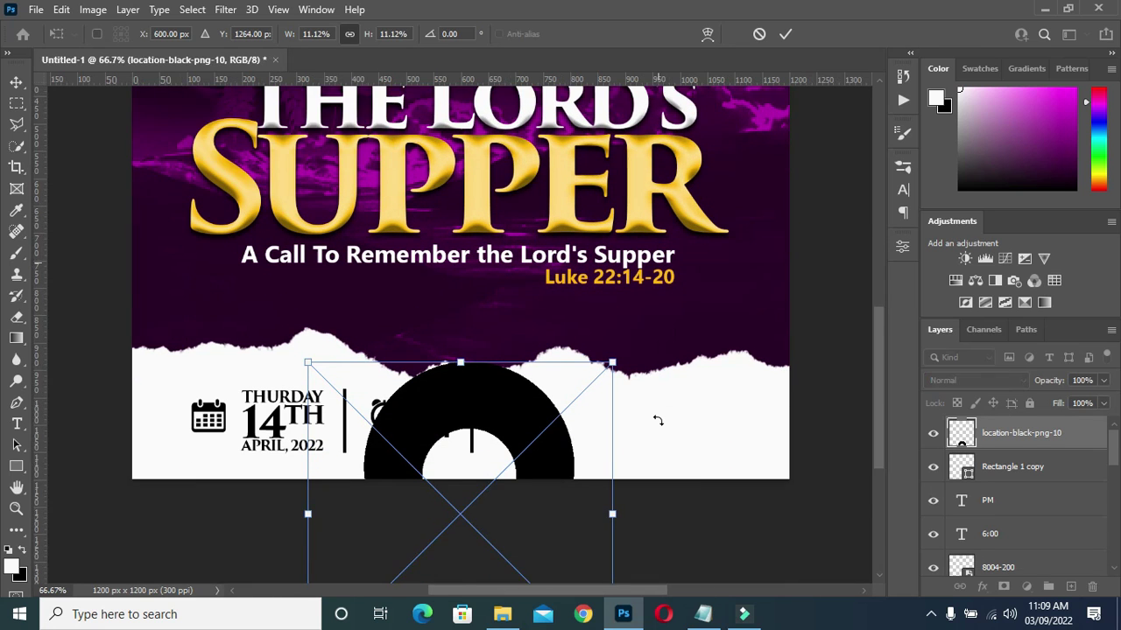
scroll(657, 421, "down", 2)
mouse_move(306, 410)
left_mouse_down()
mouse_move(368, 390)
mouse_move(502, 392)
left_mouse_up()
left_click_drag(576, 469, 573, 361)
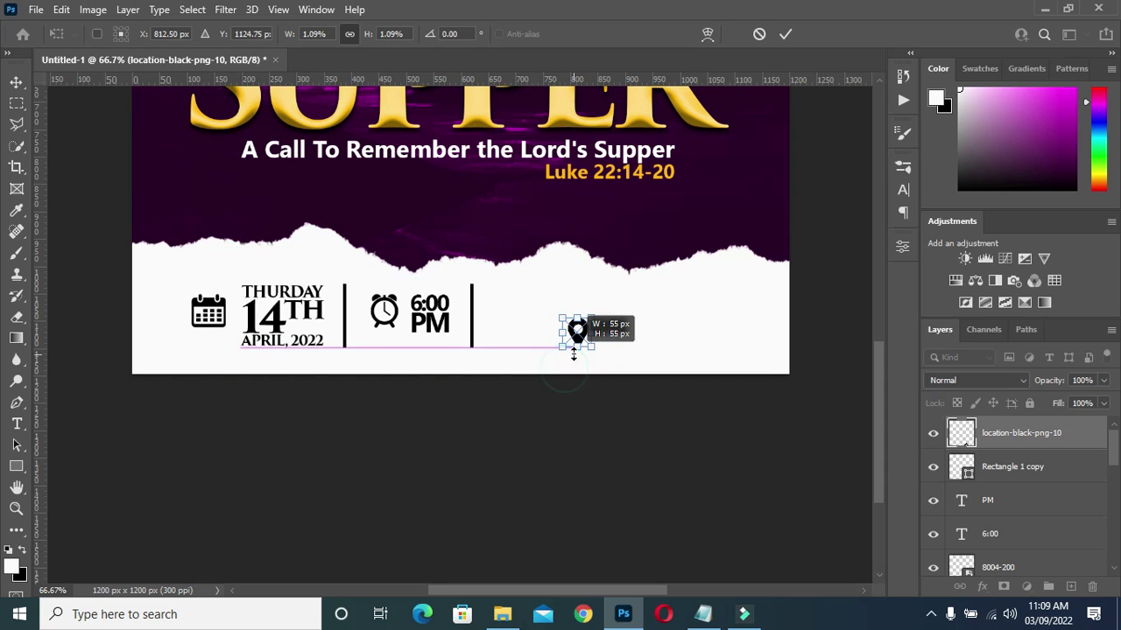
key("ctrl+plus")
left_click_drag(635, 348, 522, 301)
key("Return")
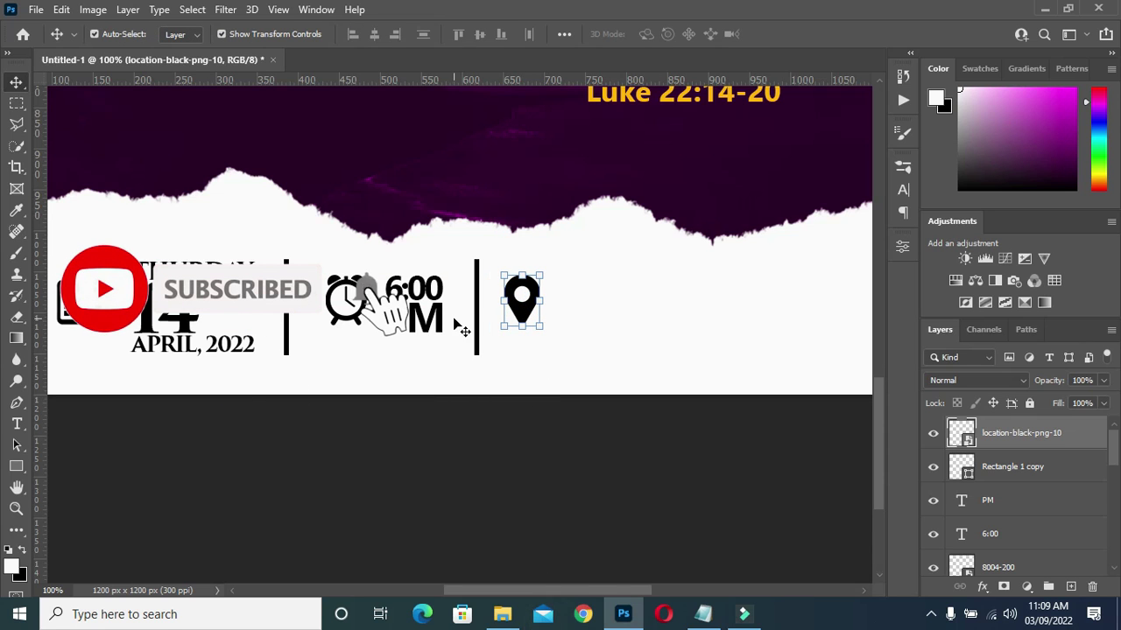
Duplicate the 6:00 text beside the location pin and move the copy to the top
left_click(431, 292)
key("ctrl+j")
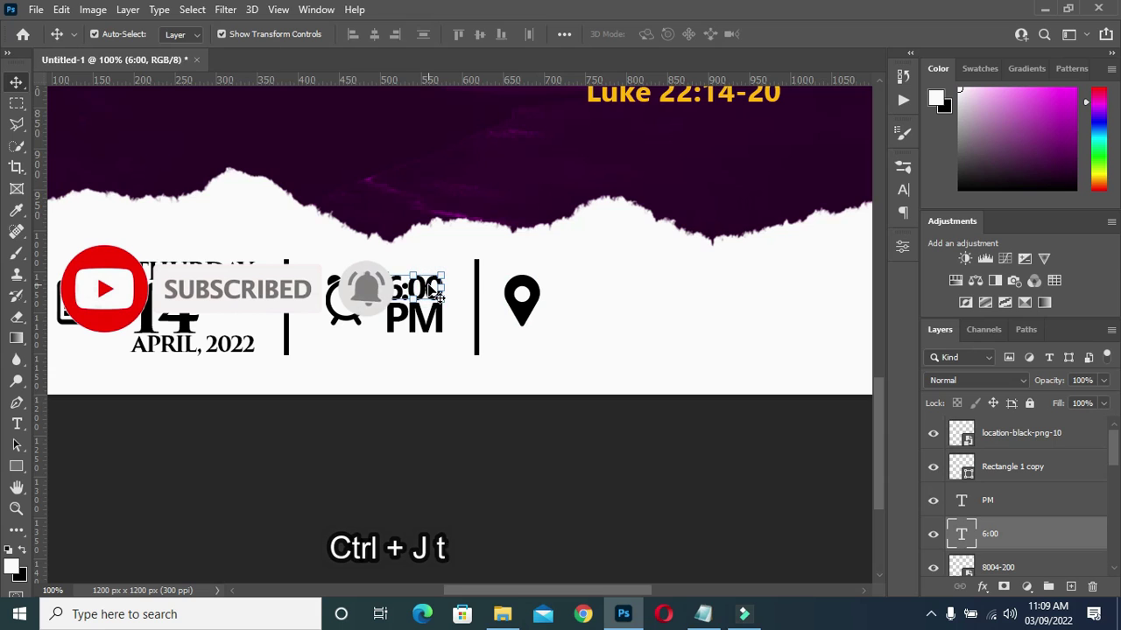
left_click_drag(430, 293, 616, 300)
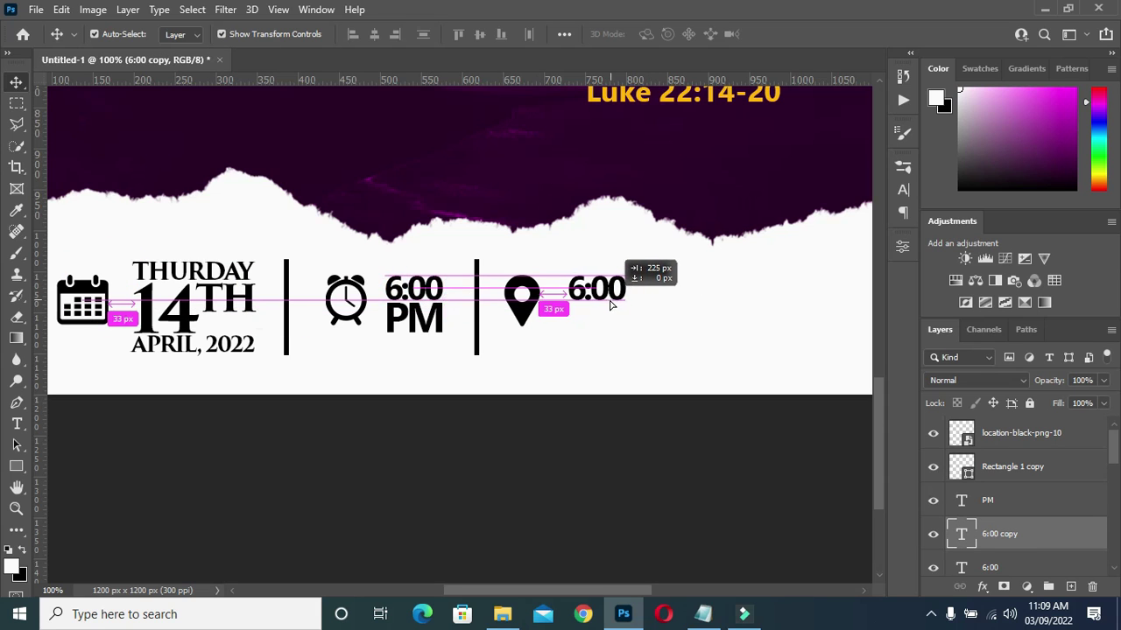
left_click_drag(616, 300, 601, 301)
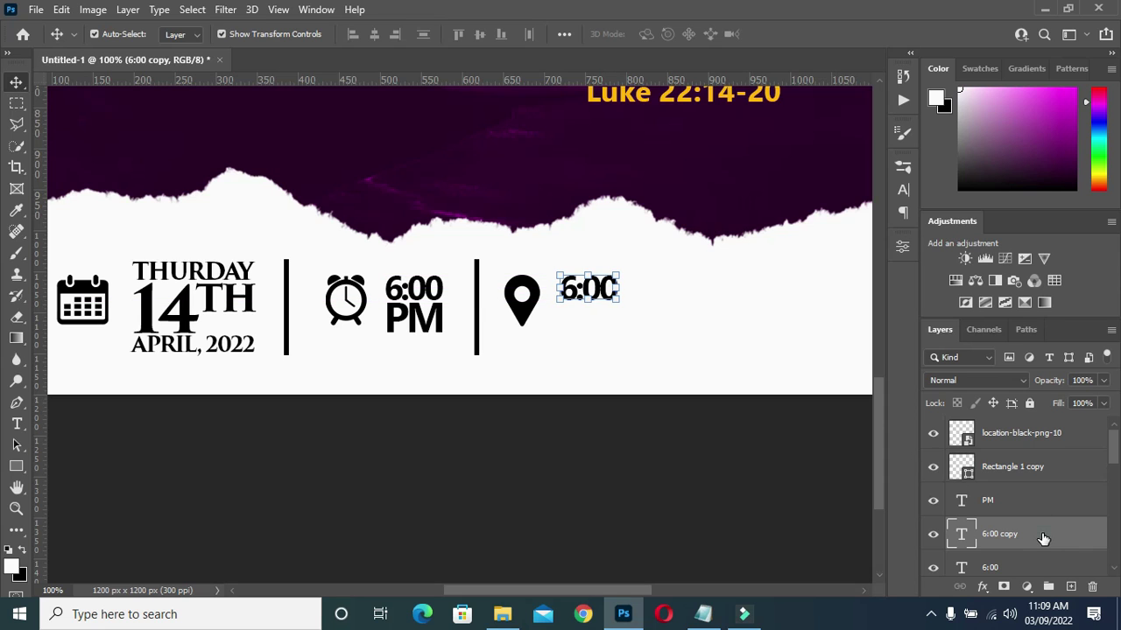
left_click_drag(1043, 537, 1027, 426)
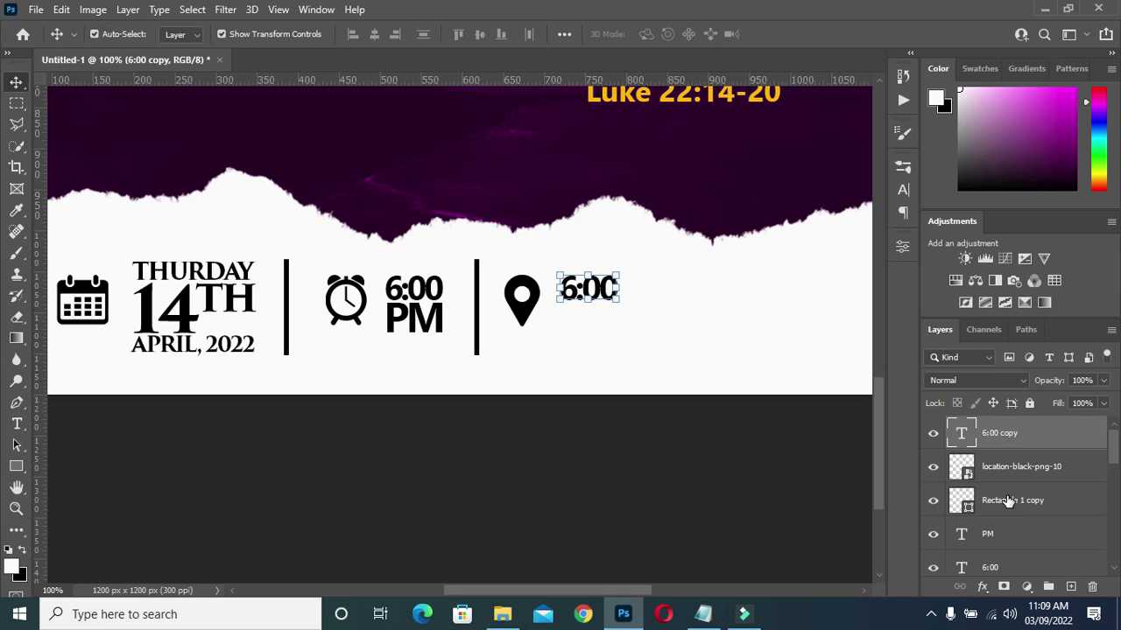
Group the divider, 6:00 PM text and clock icon as 'Time', then return to Notepad
left_click(1006, 501)
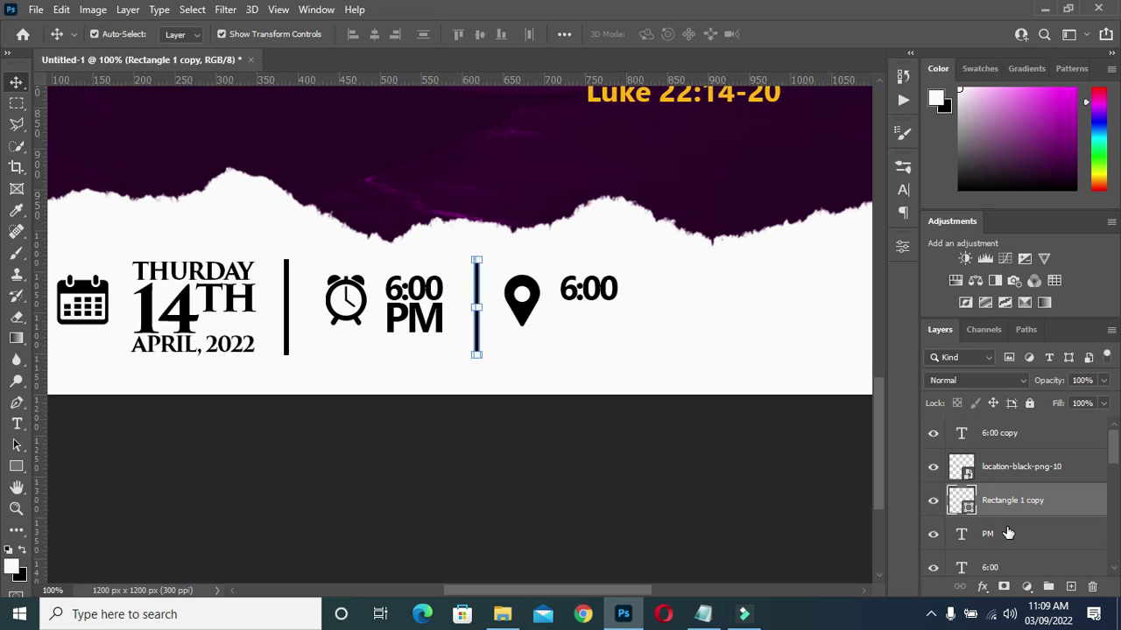
left_click(1004, 567, "shift")
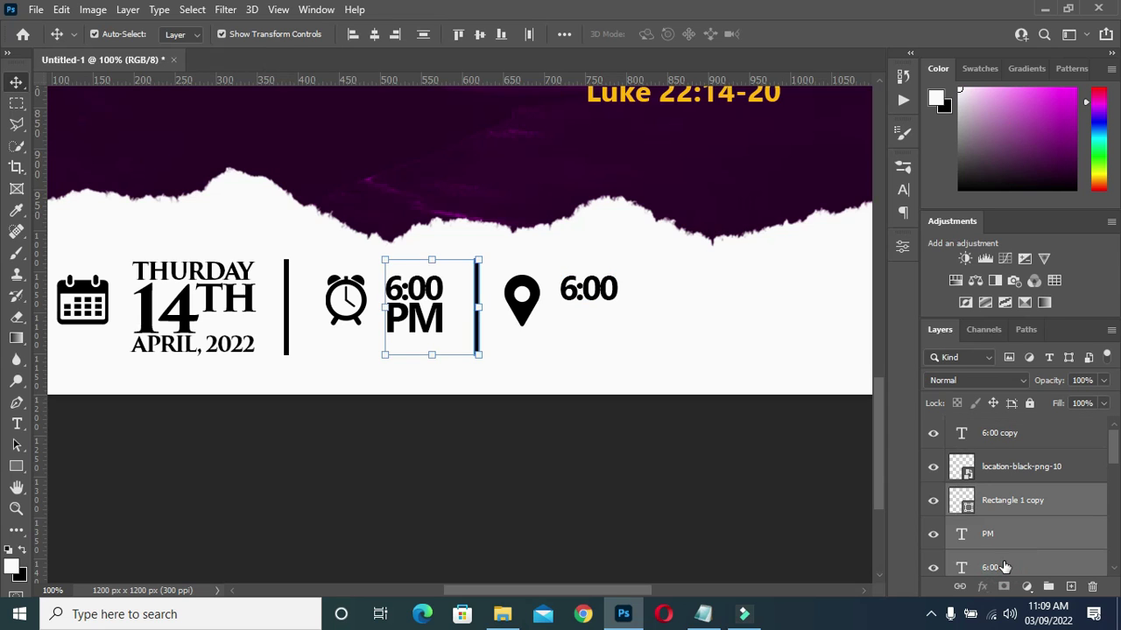
scroll(1004, 567, "down", 3)
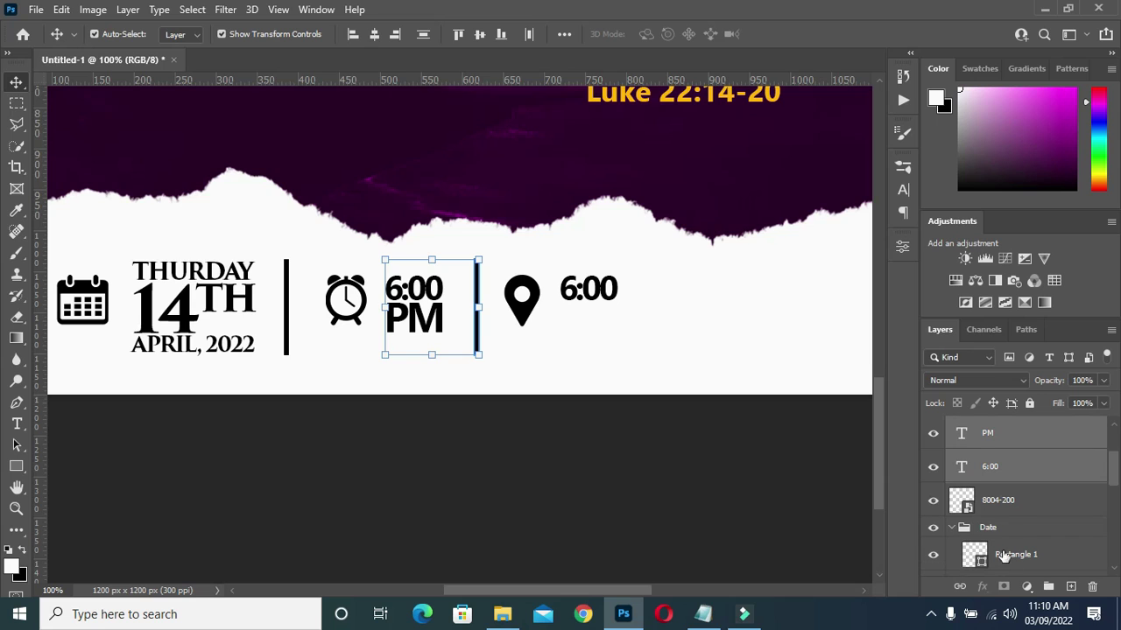
left_click(1011, 502, "ctrl")
key("ctrl+g")
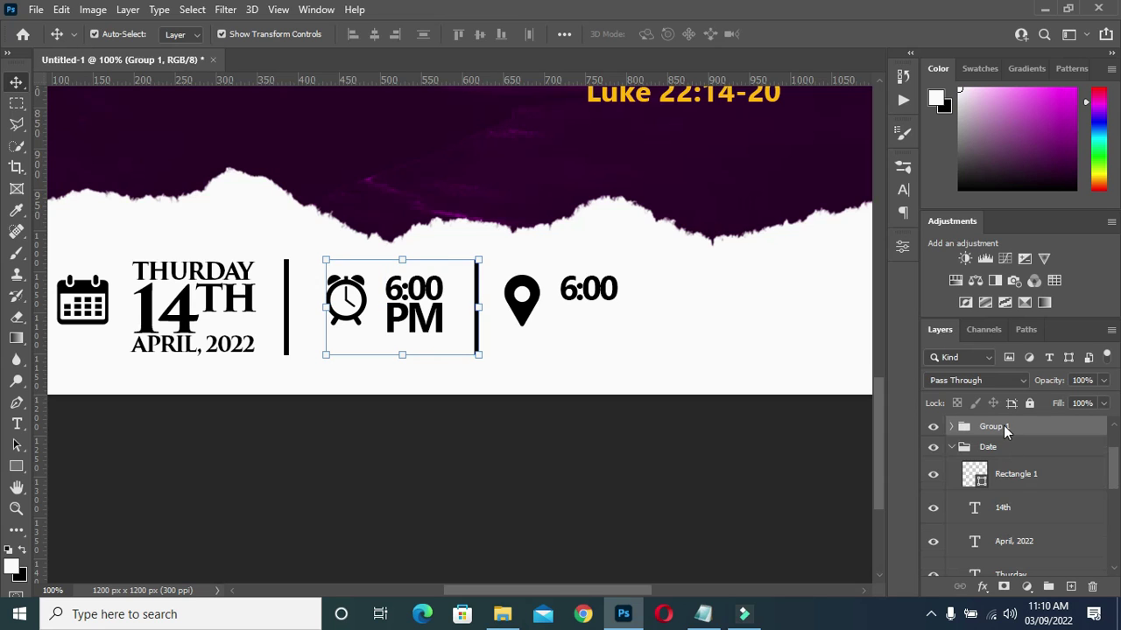
double_click(1002, 426)
type("Time")
key("Return")
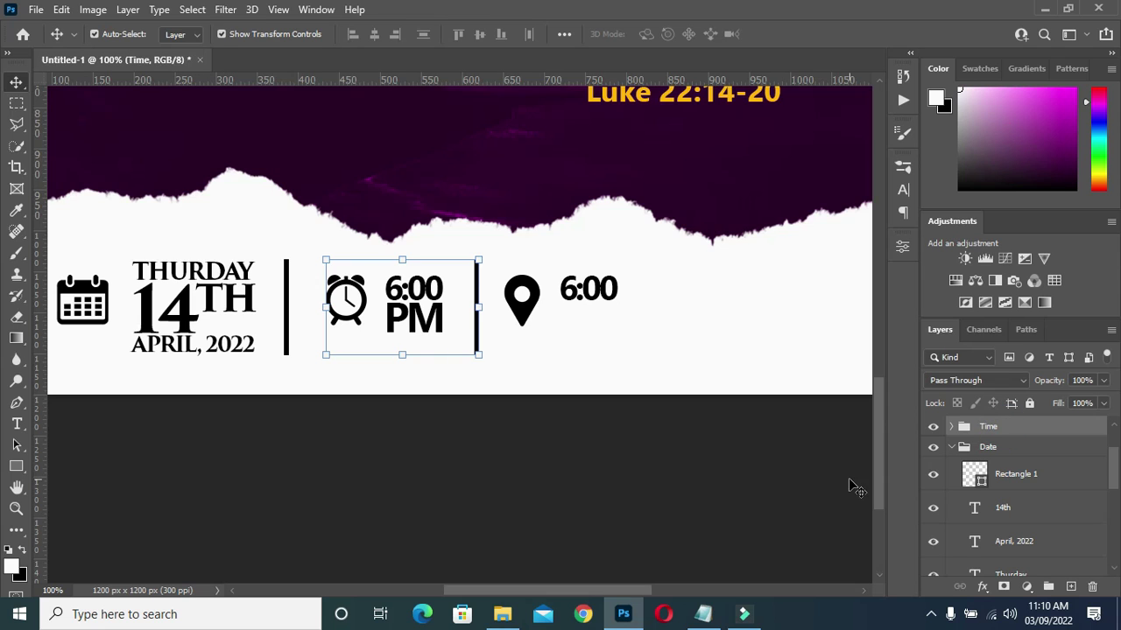
left_click(595, 298)
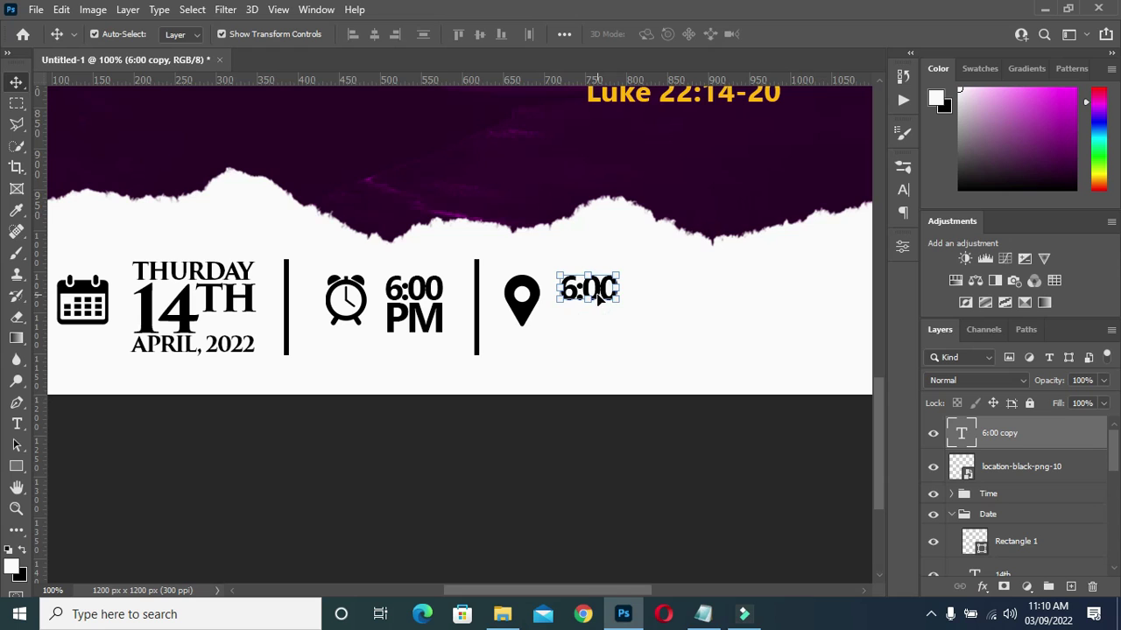
left_click(703, 614)
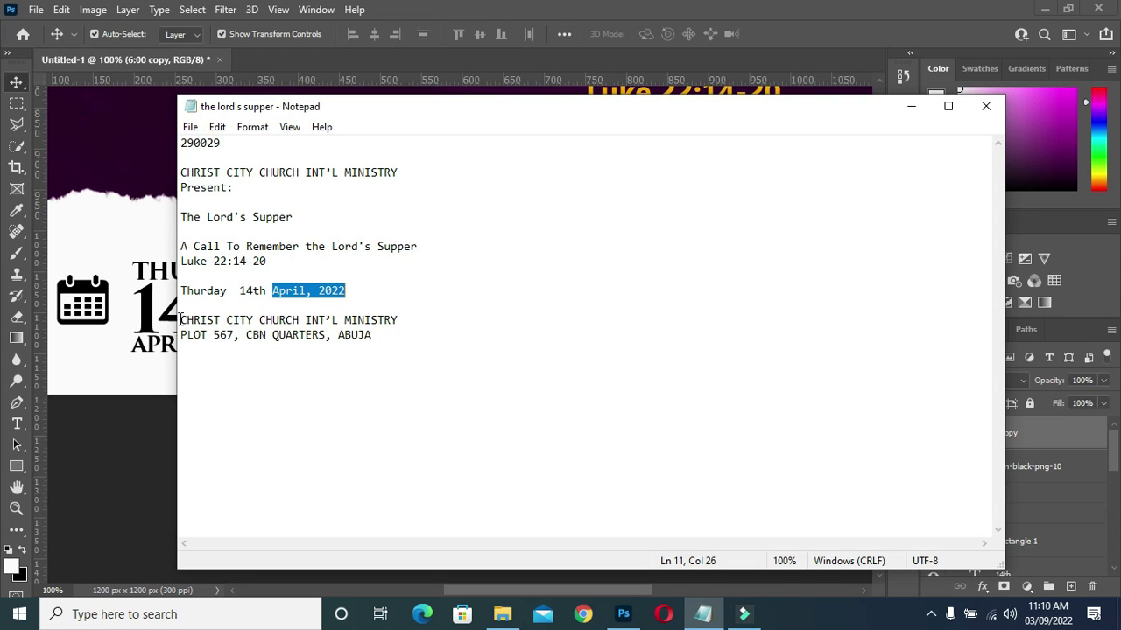
Copy the church name and address from Notepad over the 6:00 placeholder text
left_click_drag(179, 320, 385, 339)
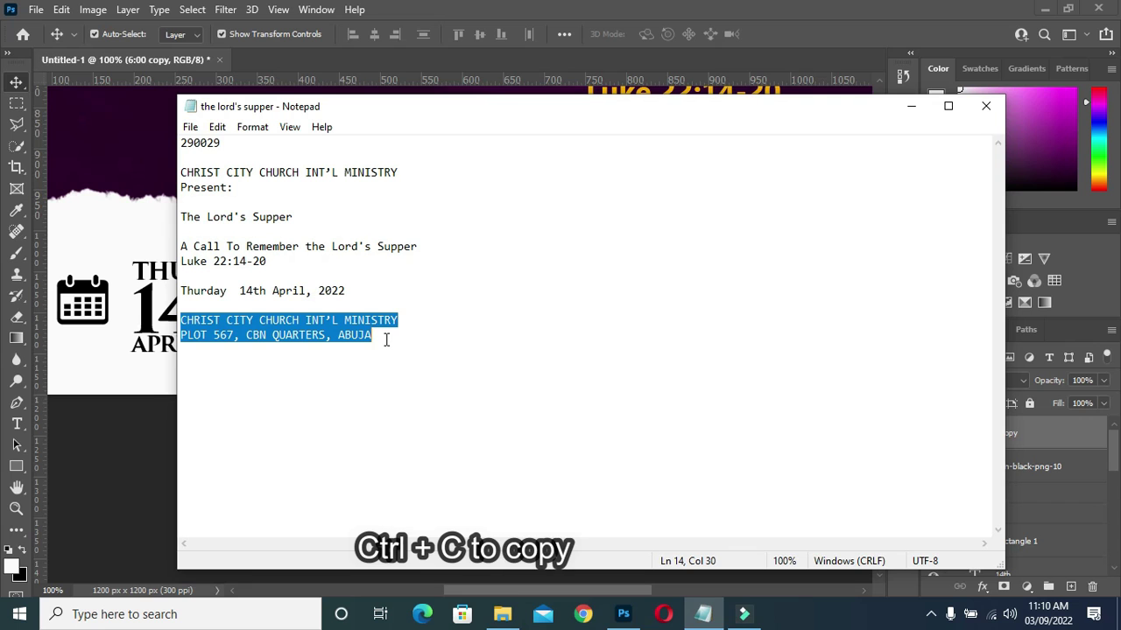
left_click(910, 107)
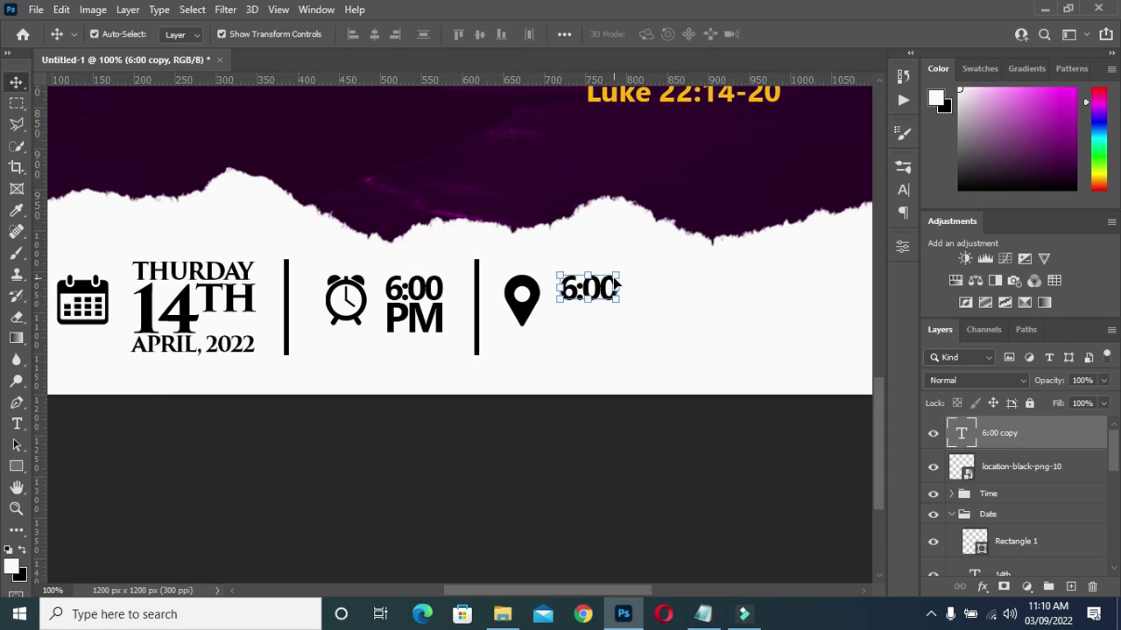
key("t")
left_click(600, 288)
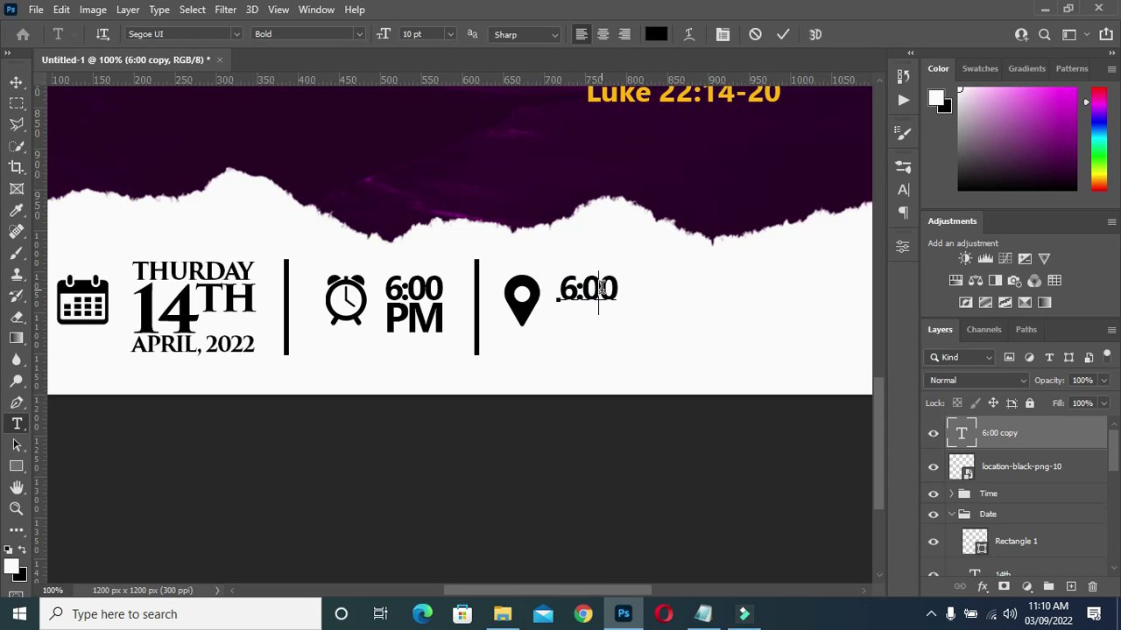
key("ctrl+a")
key("ctrl+v")
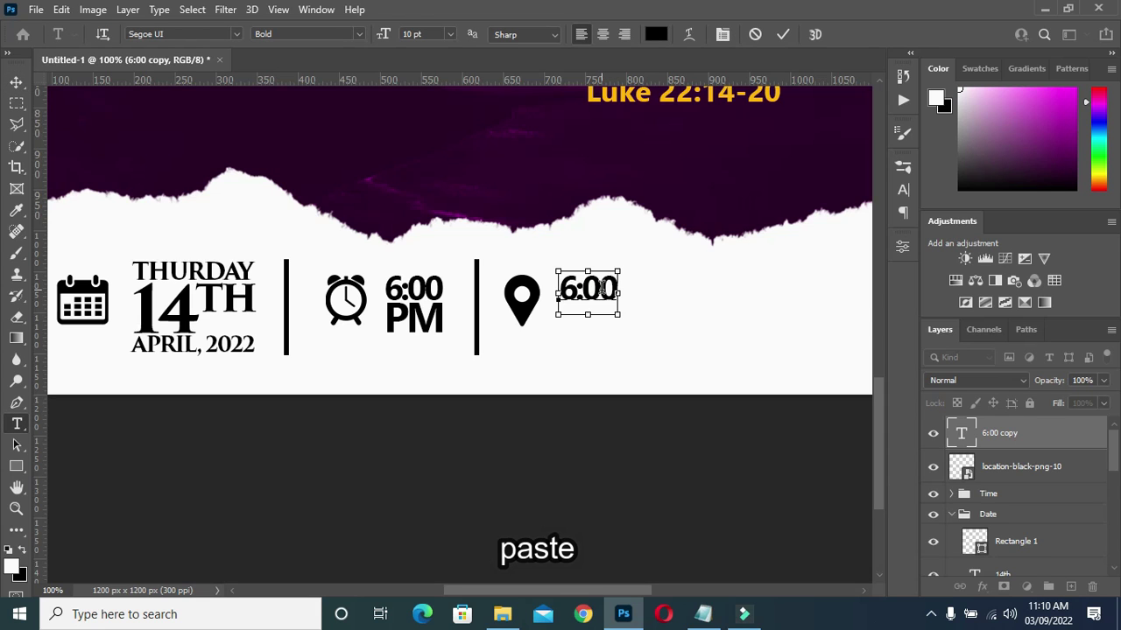
left_click(783, 35)
Scale the address text to about 93.63% to fit the info row
key("ctrl+minus")
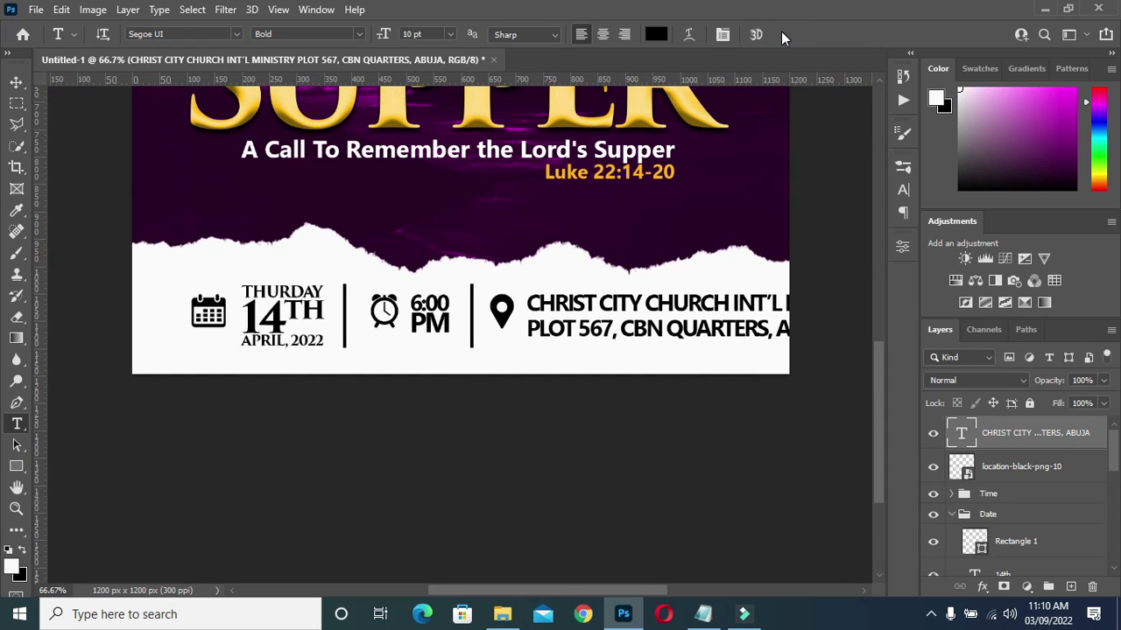
left_click(16, 82)
mouse_move(706, 342)
left_mouse_down()
mouse_move(681, 325)
mouse_move(691, 321)
mouse_move(648, 319)
left_mouse_up()
left_click_drag(721, 324, 753, 342)
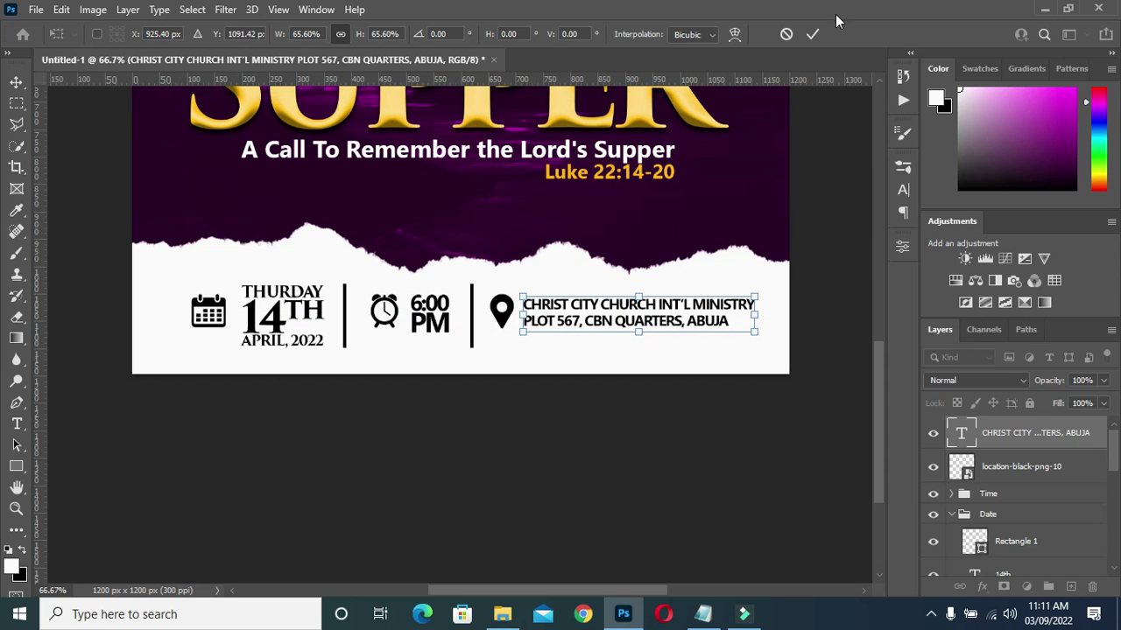
left_click(810, 39)
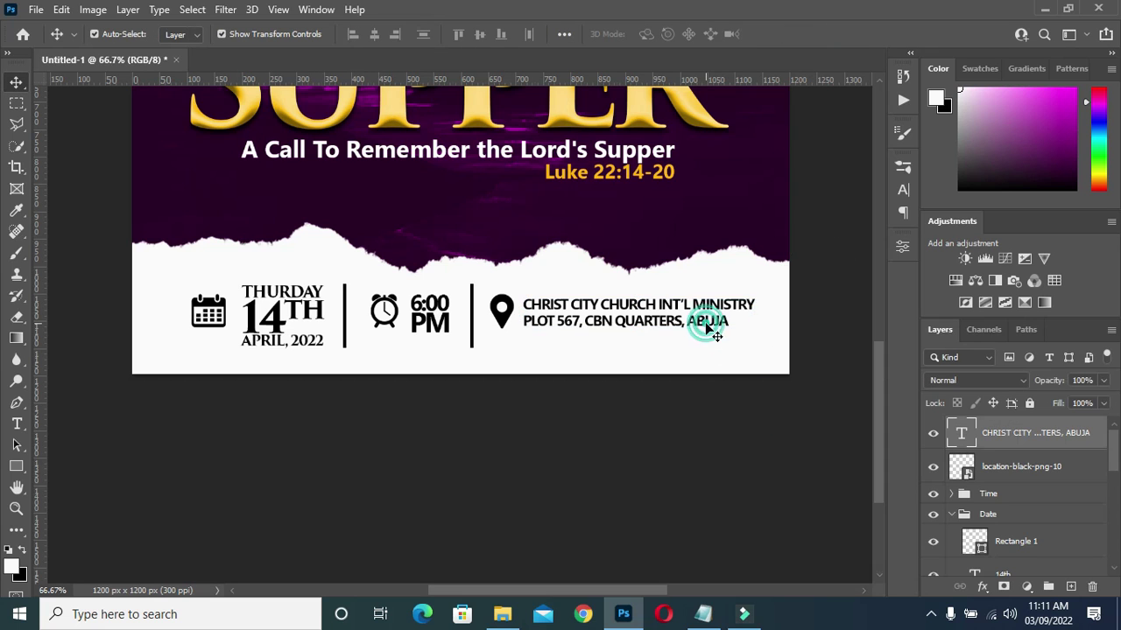
Widen the address letter spacing and narrow its text box to fit
left_click(904, 197)
left_click_drag(810, 226, 823, 226)
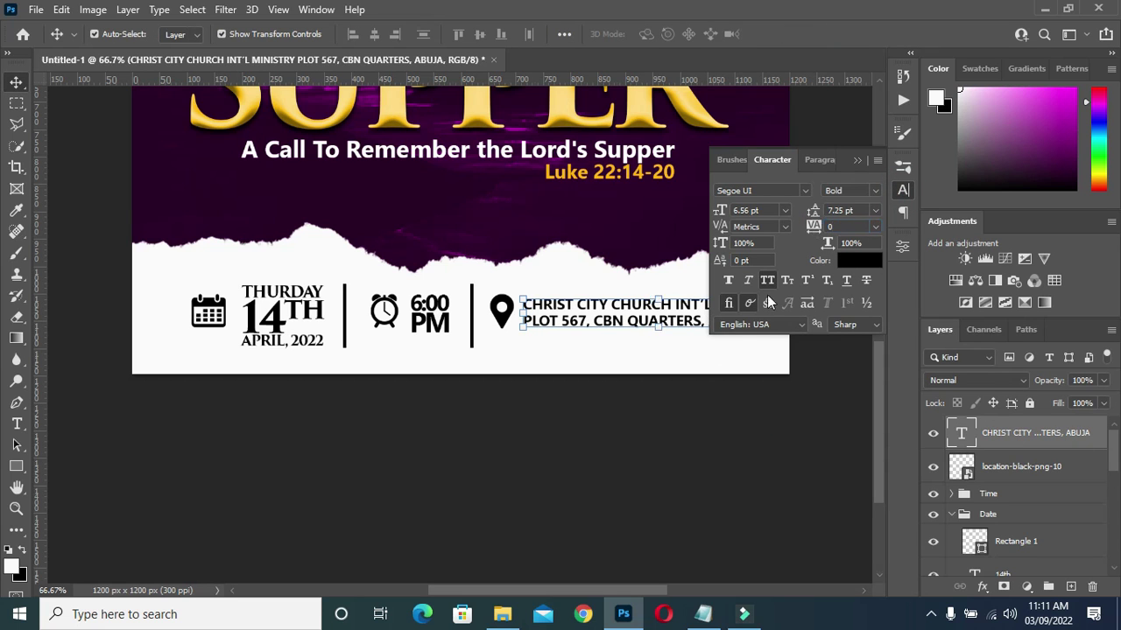
left_click(857, 160)
left_click_drag(795, 312, 779, 313)
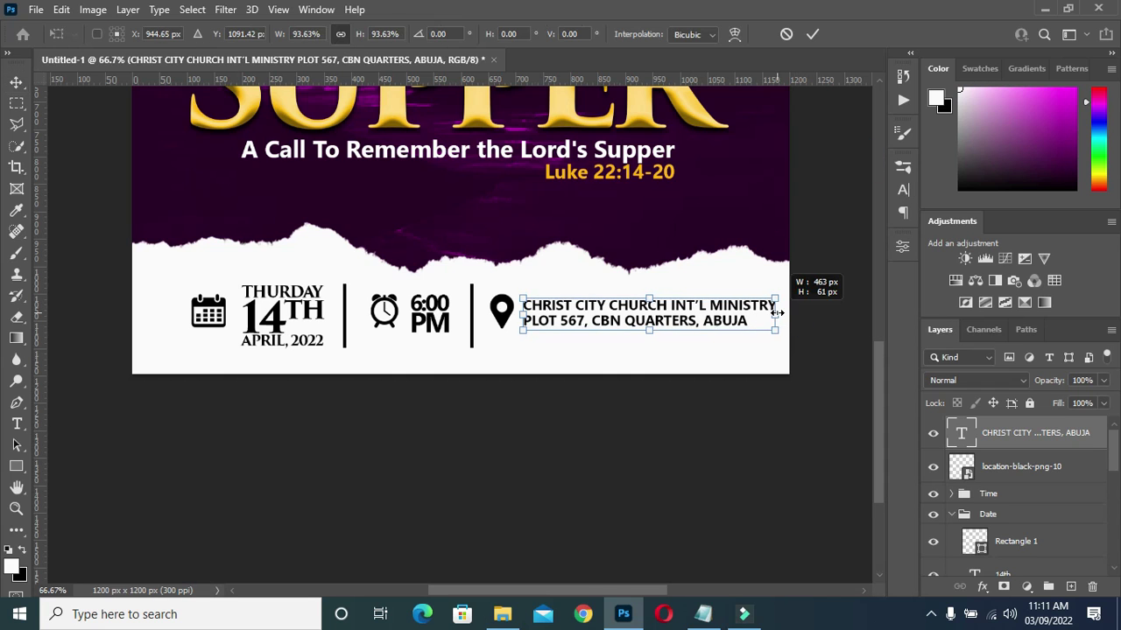
key("Return")
left_click(1013, 470, "ctrl")
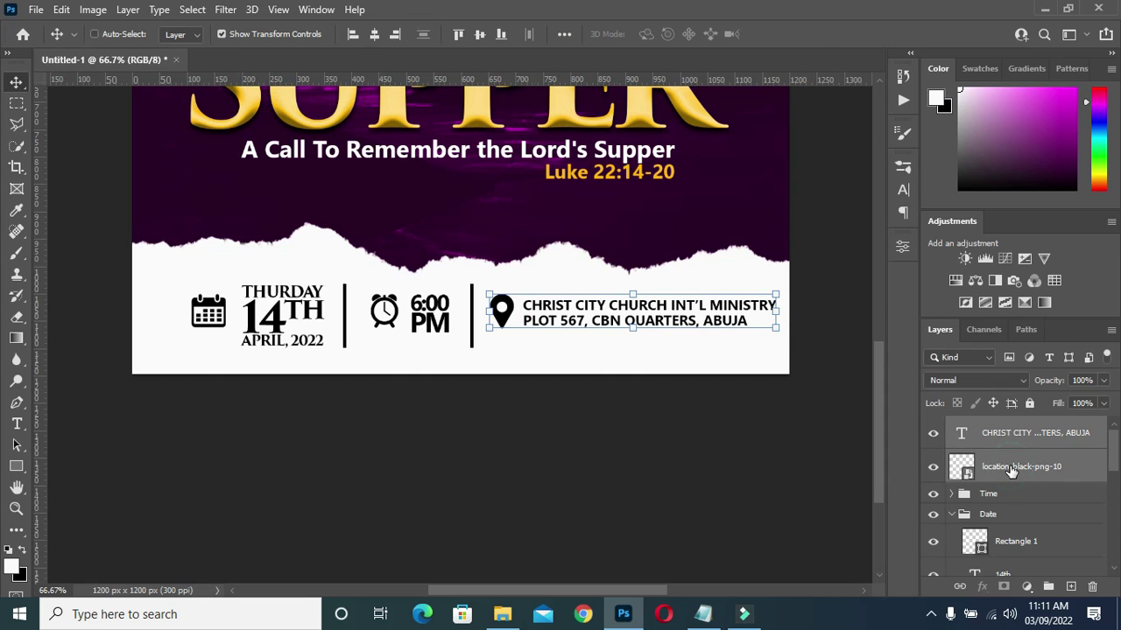
Group the address text and pin as 'Locatin'
key("ctrl+g")
double_click(992, 426)
type("Locatio")
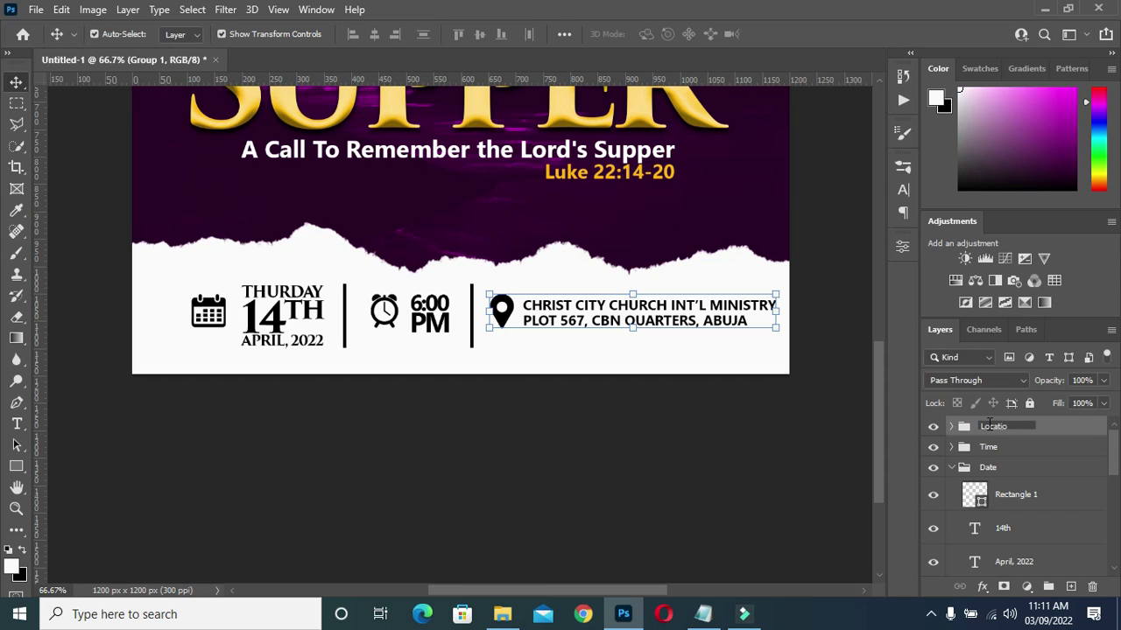
type("n")
key("Return")
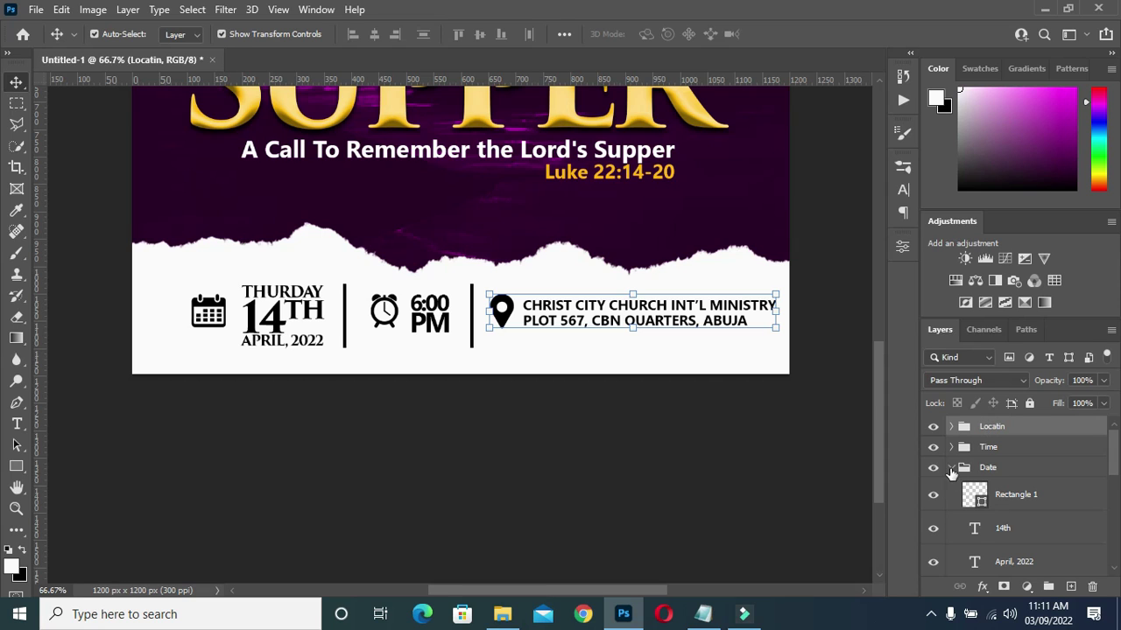
Centre the Date, Time and Locatin row horizontally and shrink it to about 92%
left_click(952, 470)
left_click(990, 471, "shift")
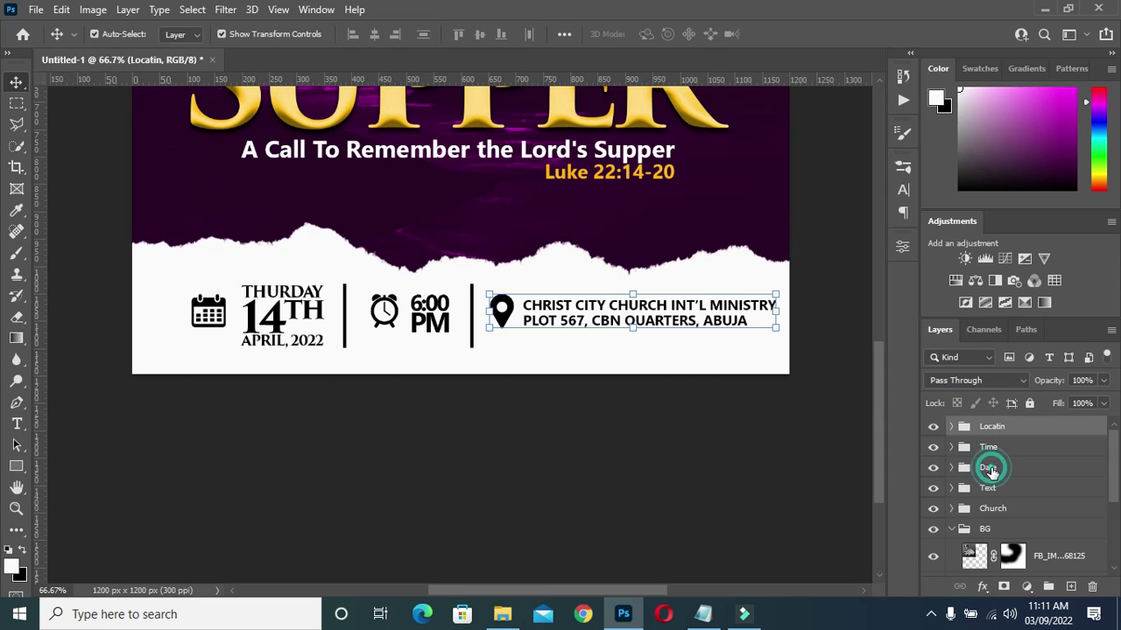
key("Left")
key("Left")
key("Left")
key("Left")
key("Left")
key("Left")
key("Left")
key("Left")
key("Left")
key("Left")
key("Left")
key("Left")
key("Left")
key("Left")
key("Left")
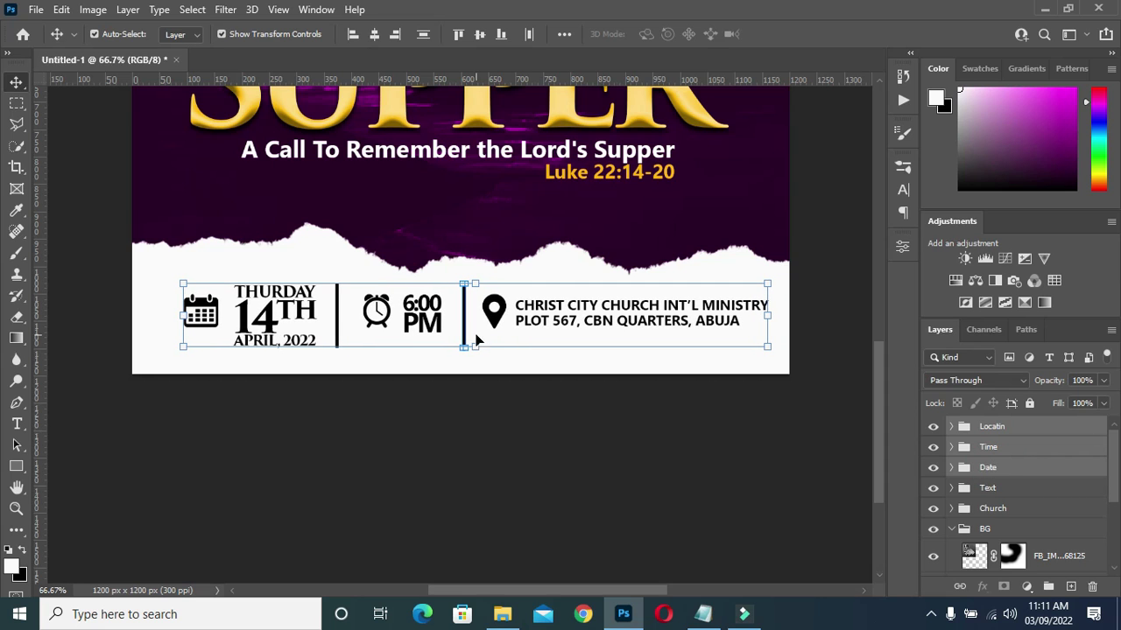
left_click(475, 348)
left_click_drag(475, 329, 463, 330)
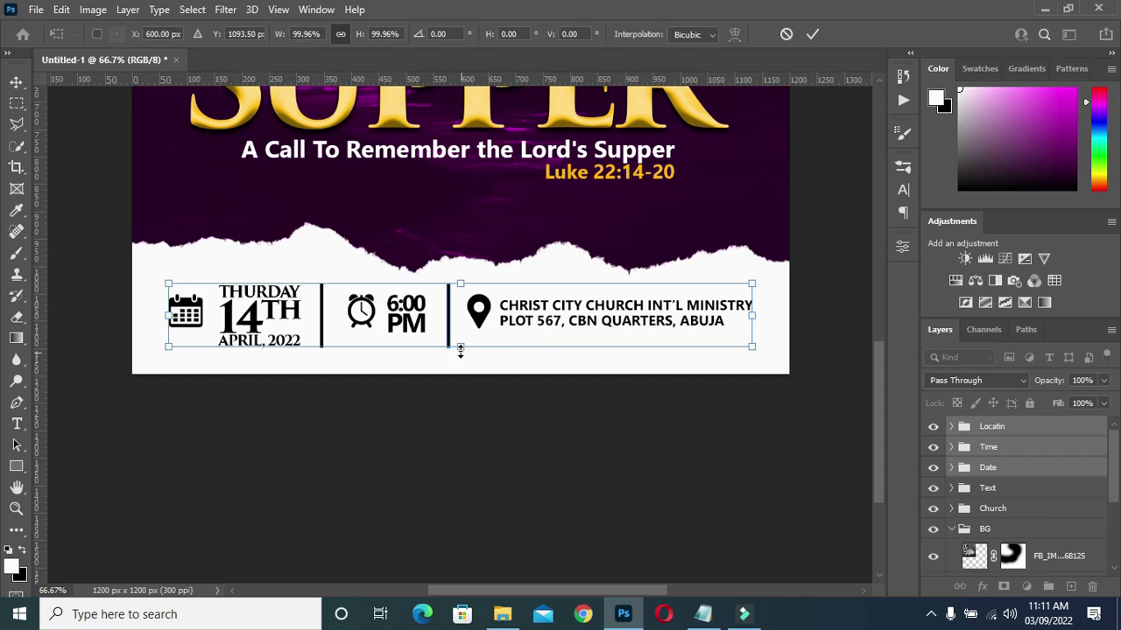
left_click_drag(460, 344, 460, 341)
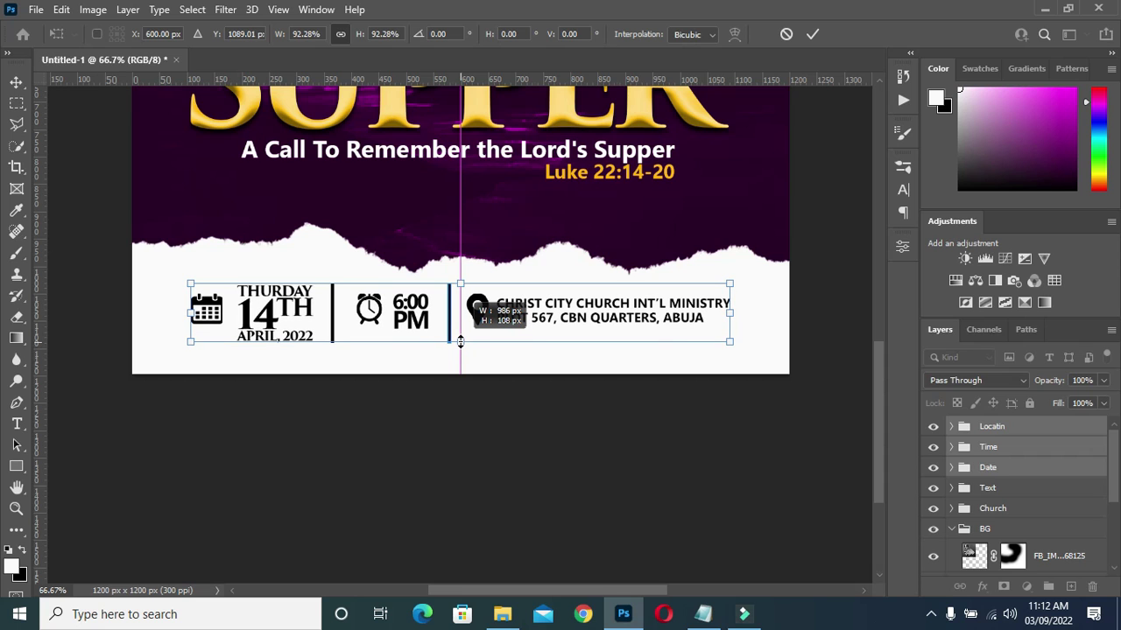
type("600")
key("Return")
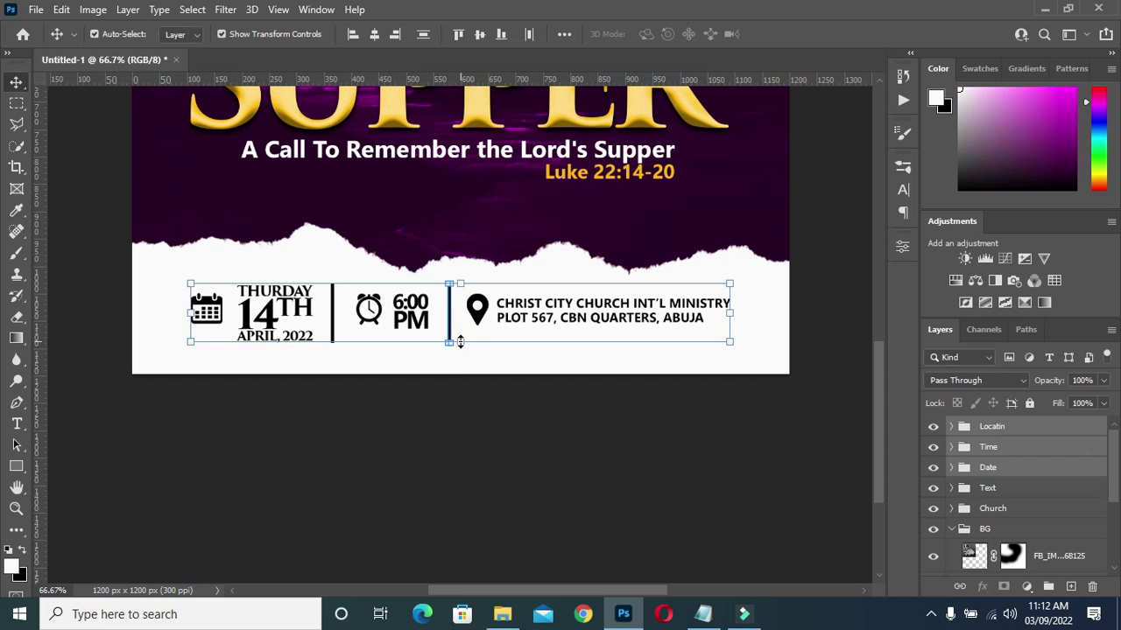
left_click(676, 420)
scroll(686, 407, "down", 2)
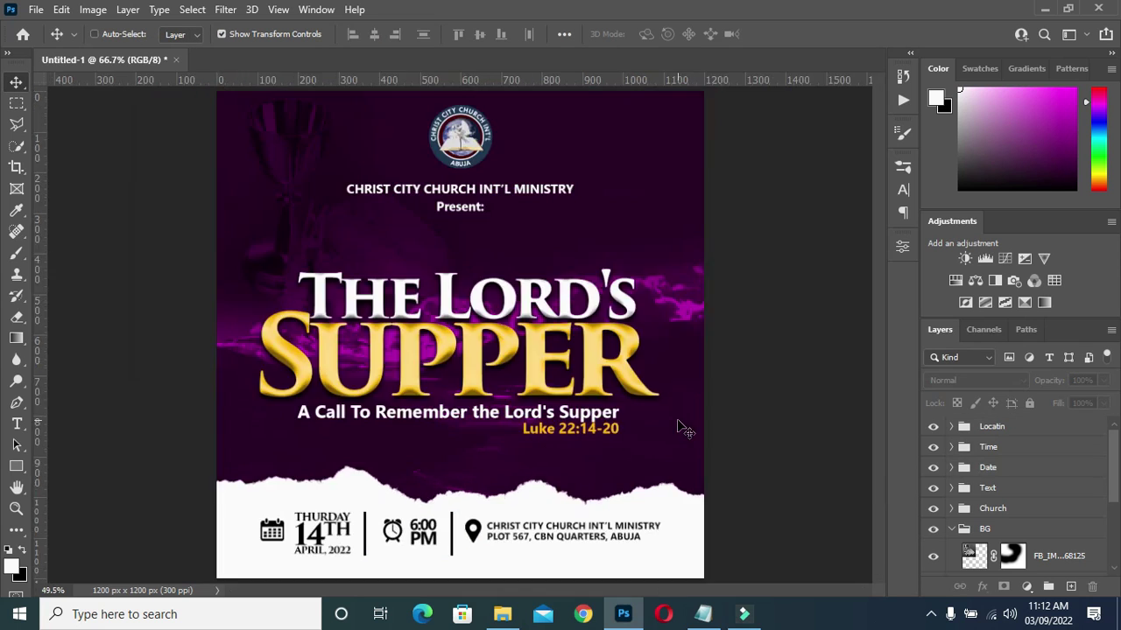
Nudge the Date, Time and Locatin info row slightly down
left_click(763, 428)
left_click(1005, 428)
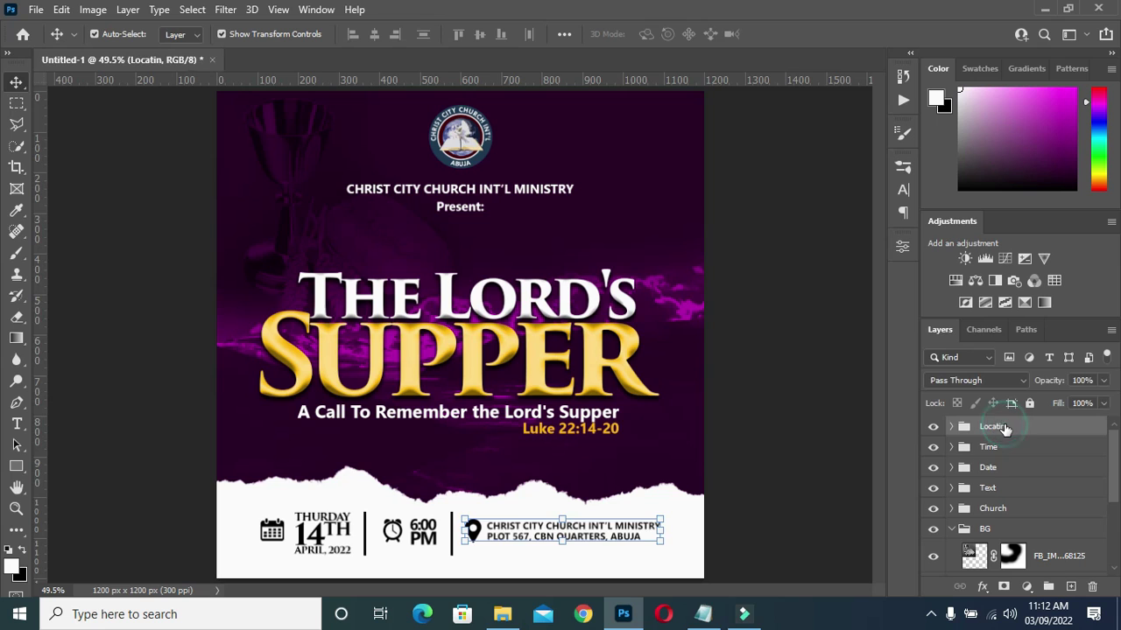
left_click(994, 468, "shift")
key("Down")
key("Down")
key("Down")
key("Down")
key("Down")
key("Down")
key("Down")
key("Down")
key("Down")
key("Down")
key("Down")
key("Down")
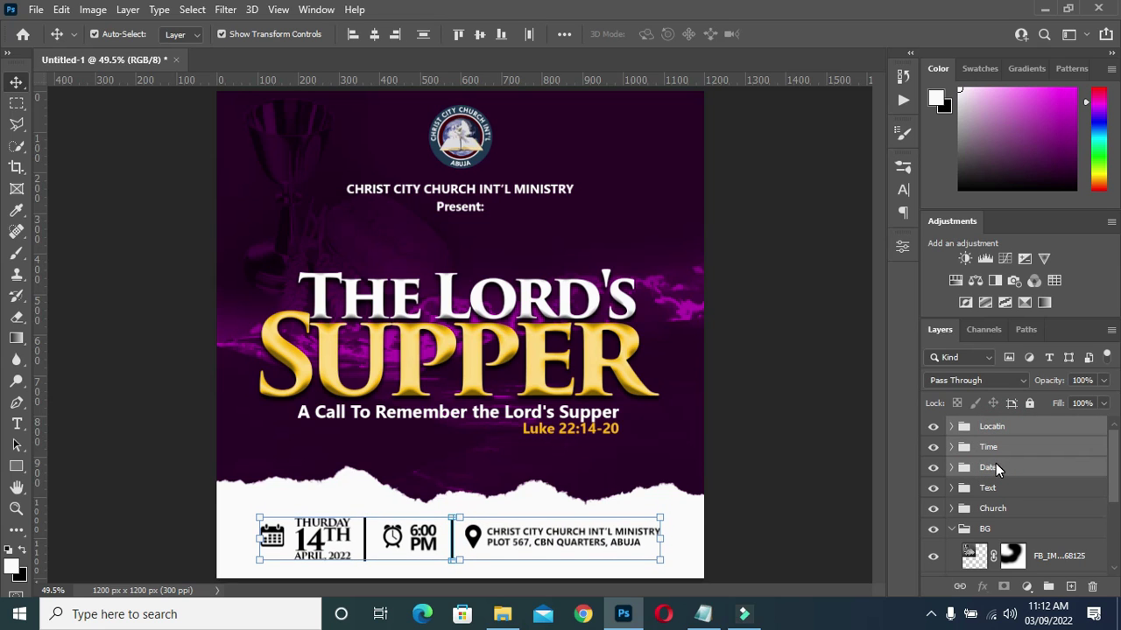
left_click(830, 473)
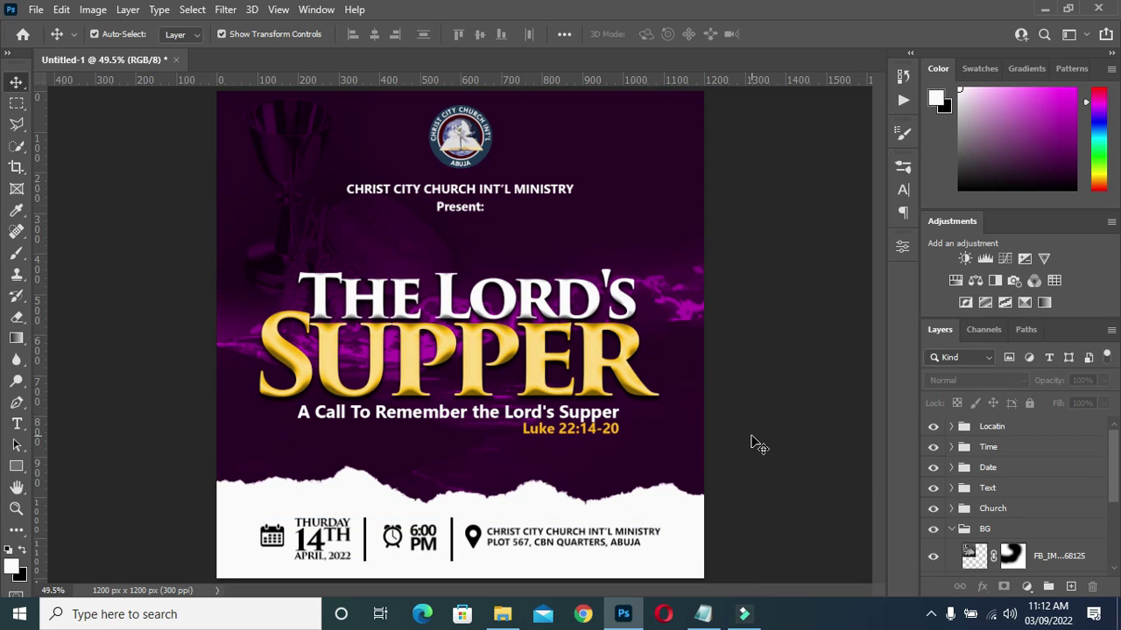
Enlarge the title Text group to about 102.5% and move it lower
left_click(992, 488)
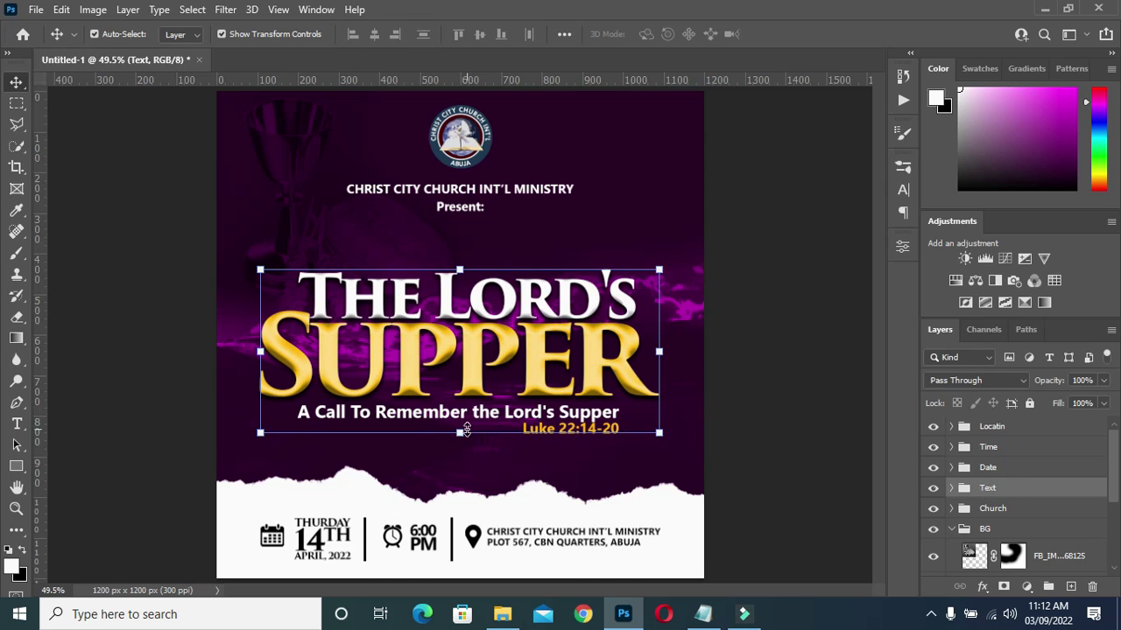
mouse_move(460, 431)
left_mouse_down()
mouse_move(459, 399)
mouse_move(456, 440)
left_mouse_up()
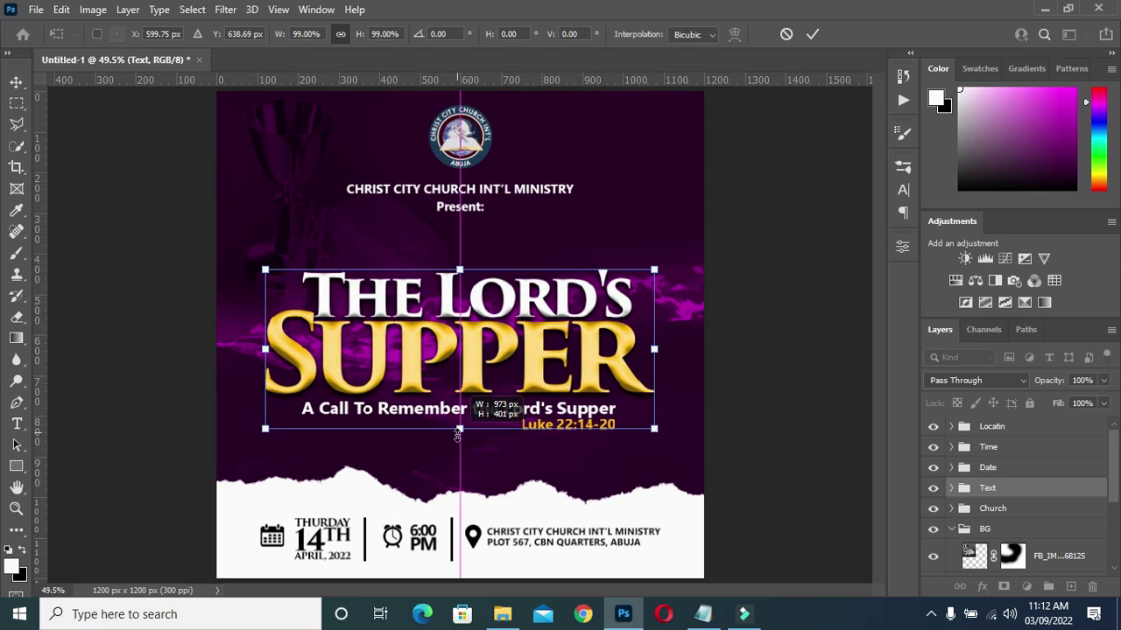
left_click_drag(470, 389, 470, 410)
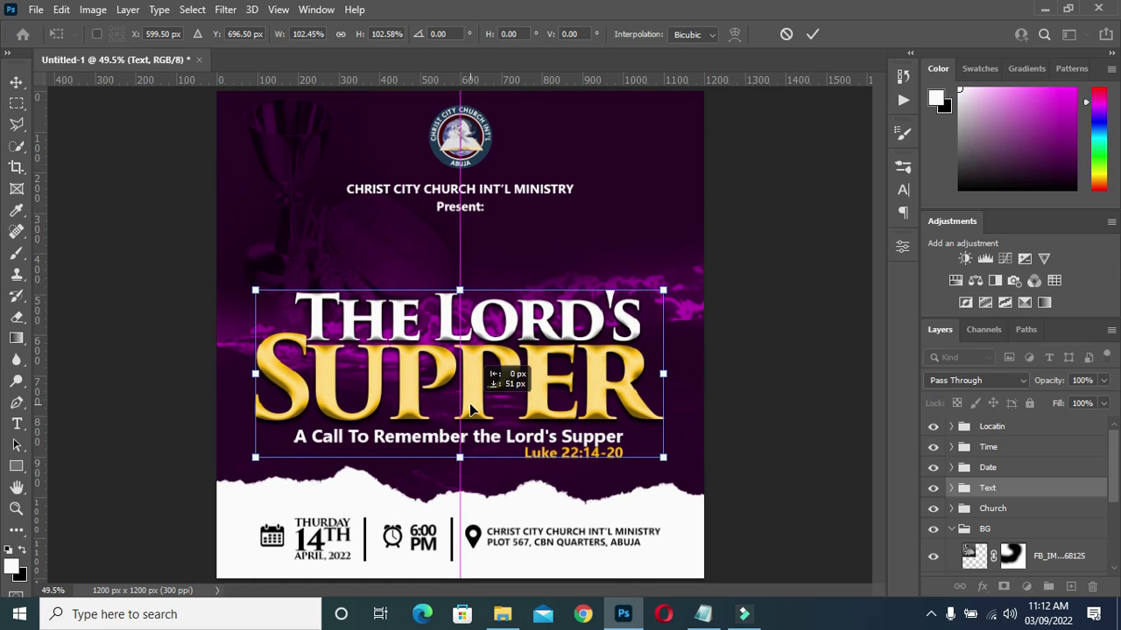
left_click(811, 34)
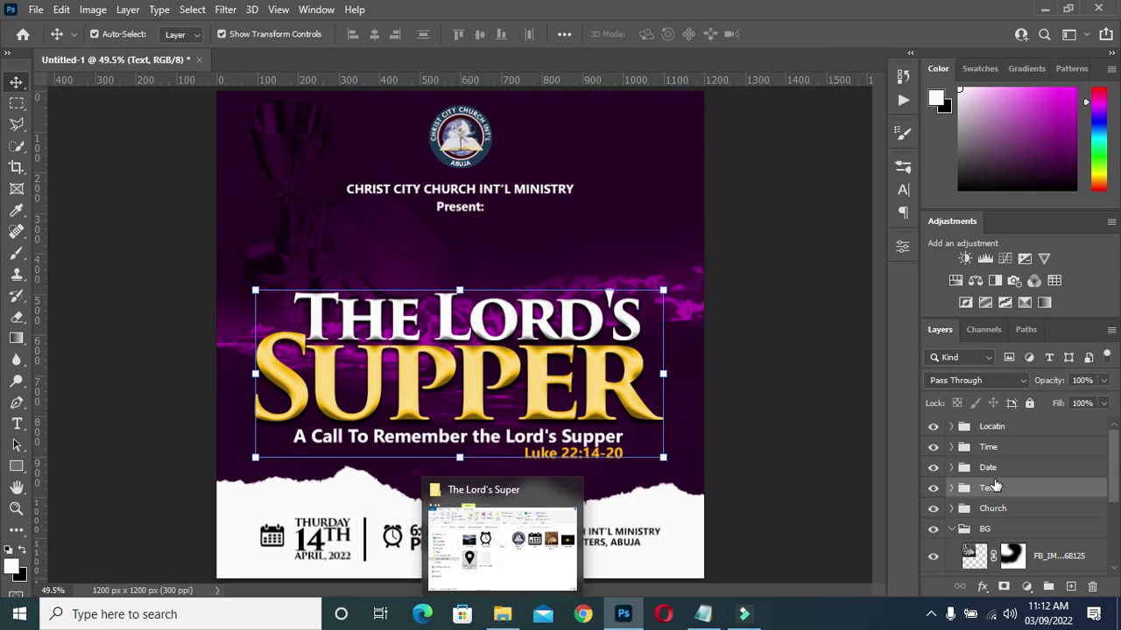
left_click(951, 489)
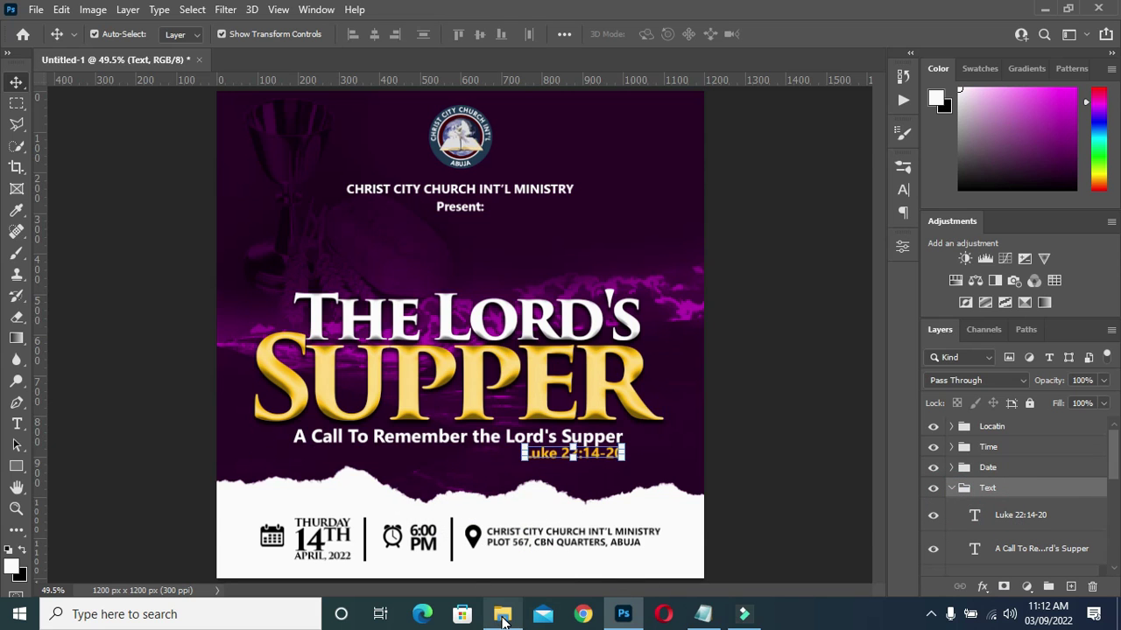
Place the 'flare light' image over the title and blend it with Screen mode
left_click(501, 614)
left_click_drag(900, 252, 720, 553)
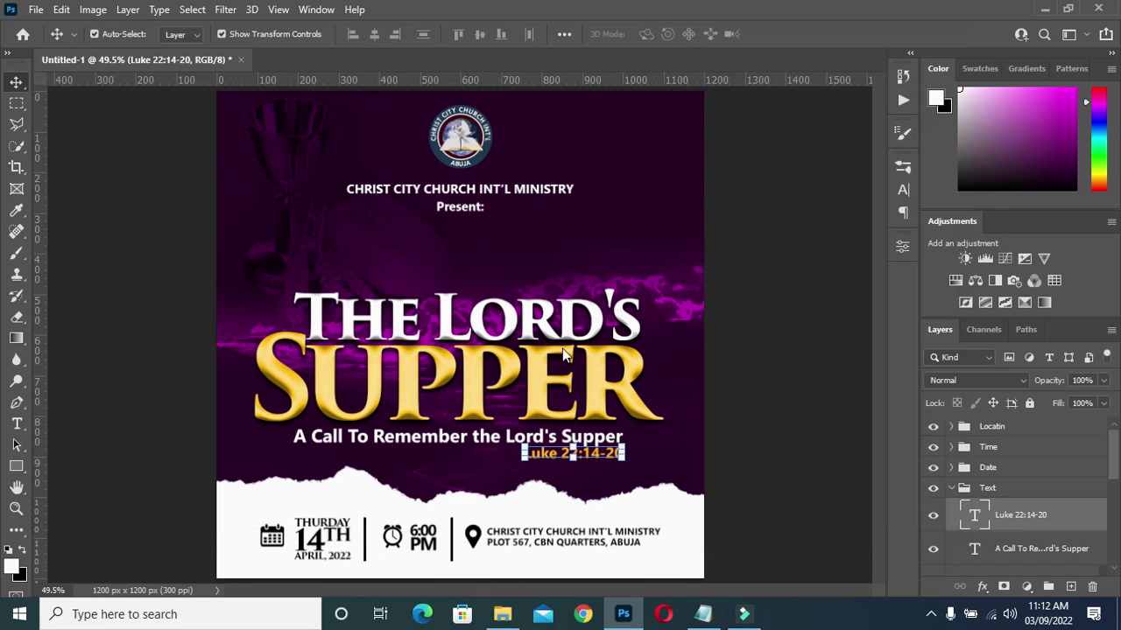
left_click_drag(721, 552, 562, 348)
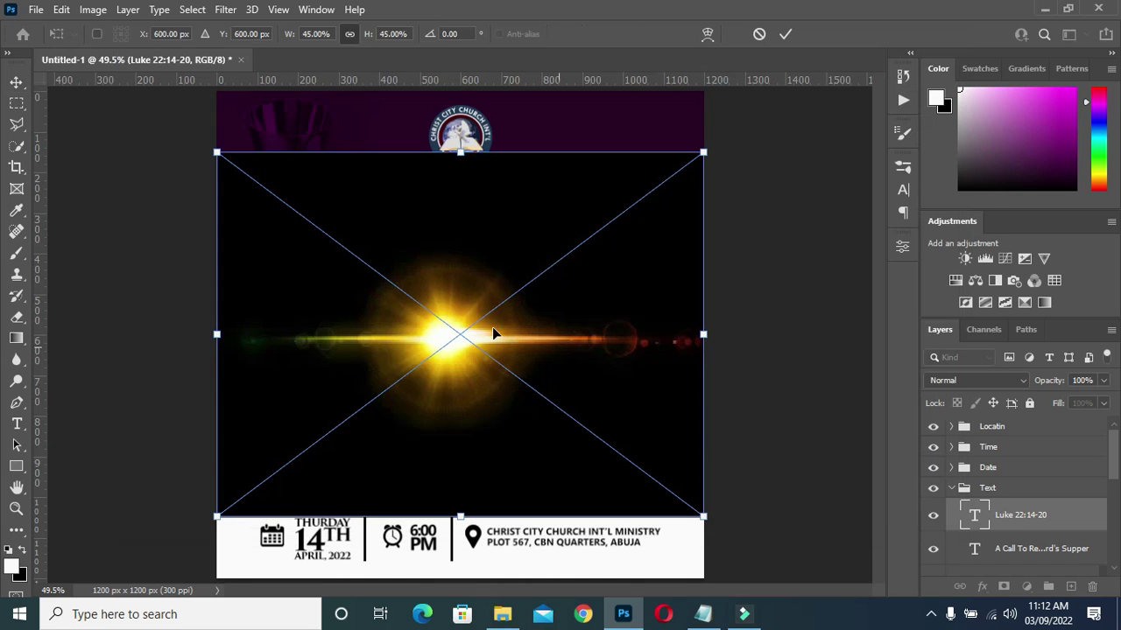
left_click(786, 35)
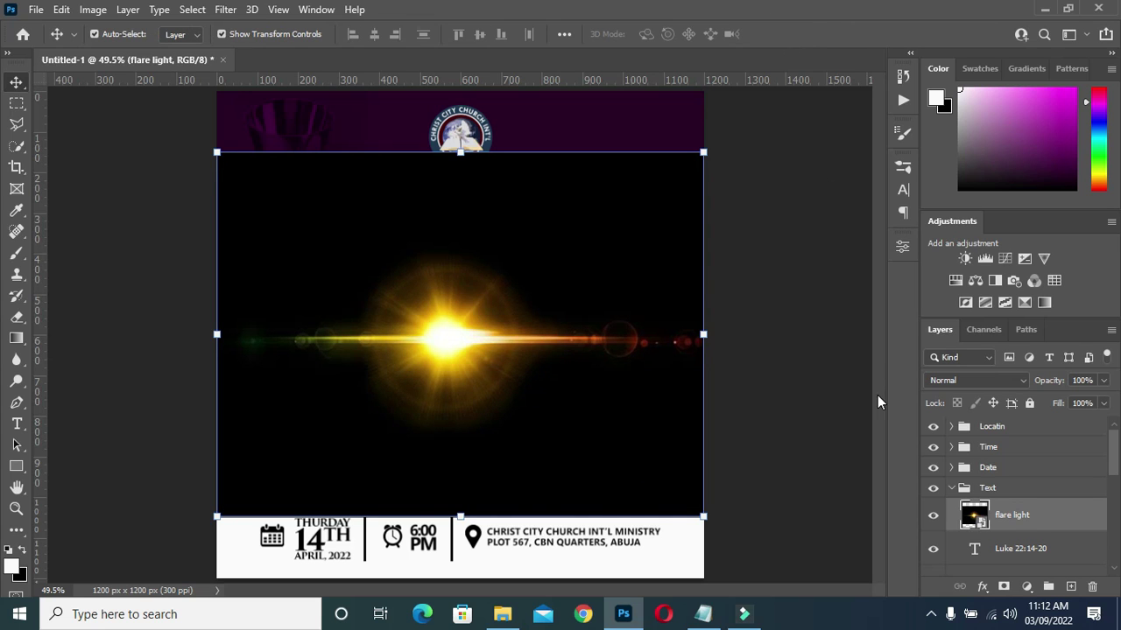
left_click(1009, 380)
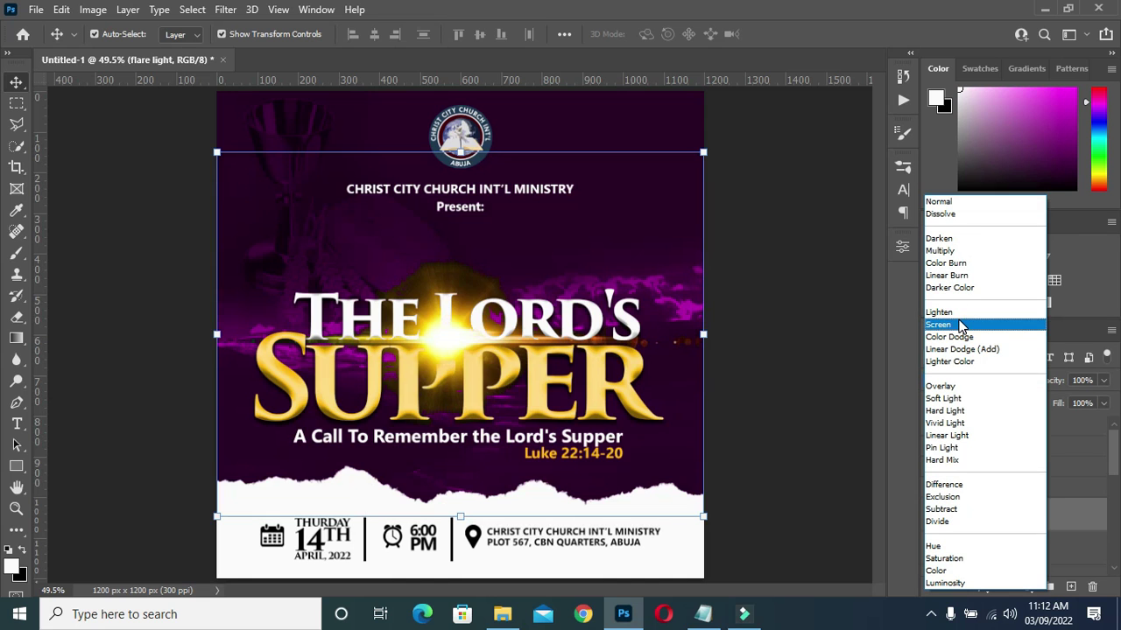
left_click(960, 325)
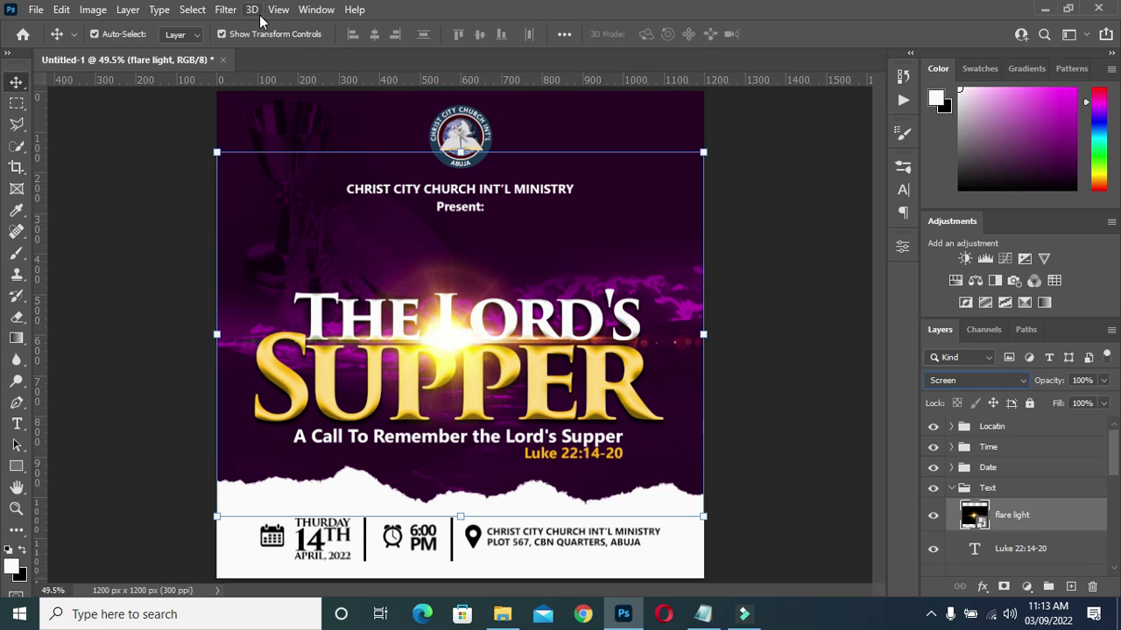
left_click(226, 9)
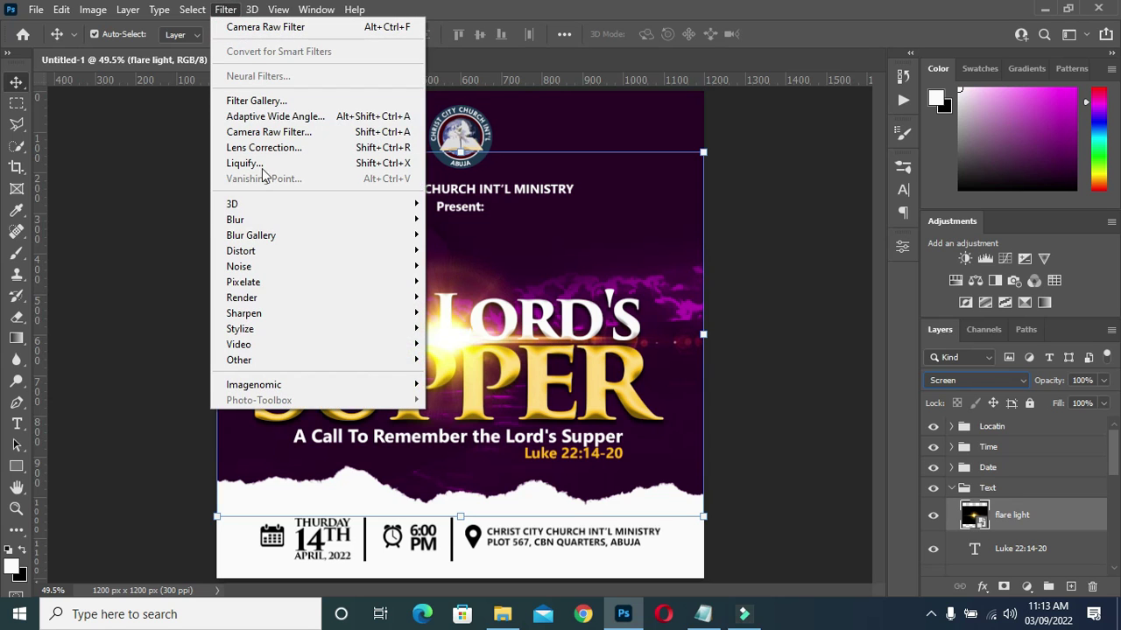
mouse_move(234, 220)
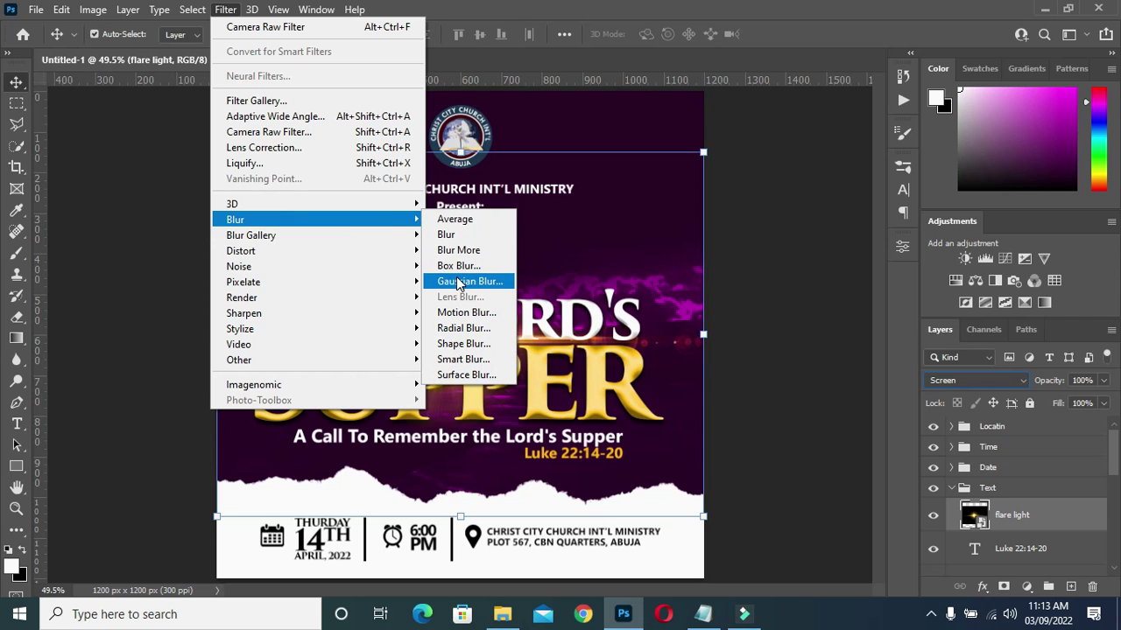
Soften the flare light glow with a Gaussian Blur smart filter
left_click(459, 282)
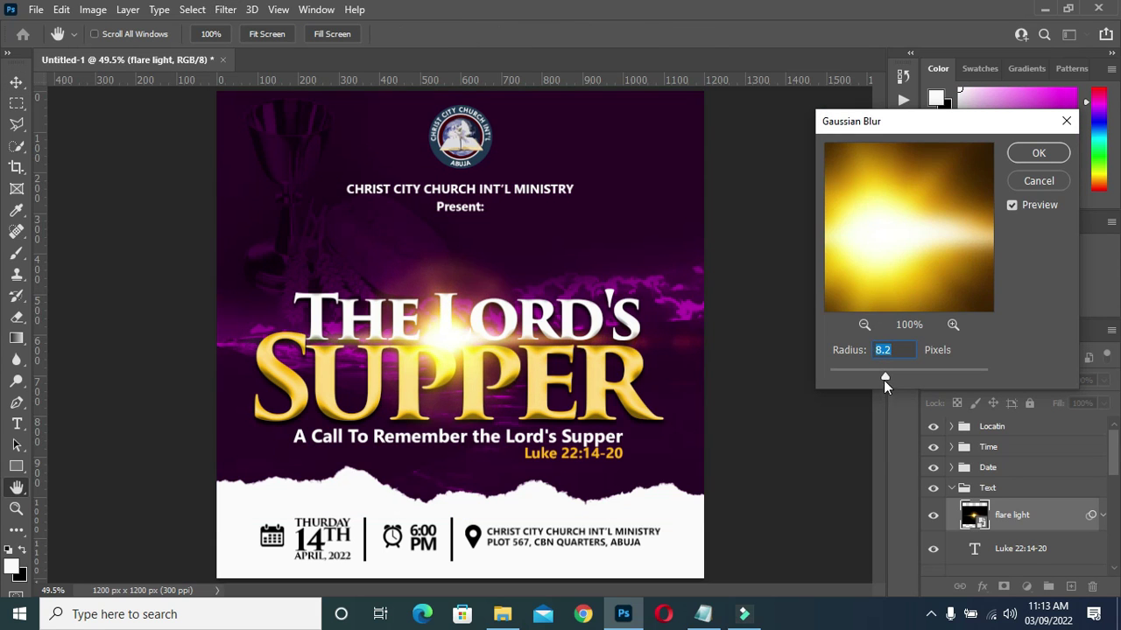
left_click(886, 351)
left_click(1038, 153)
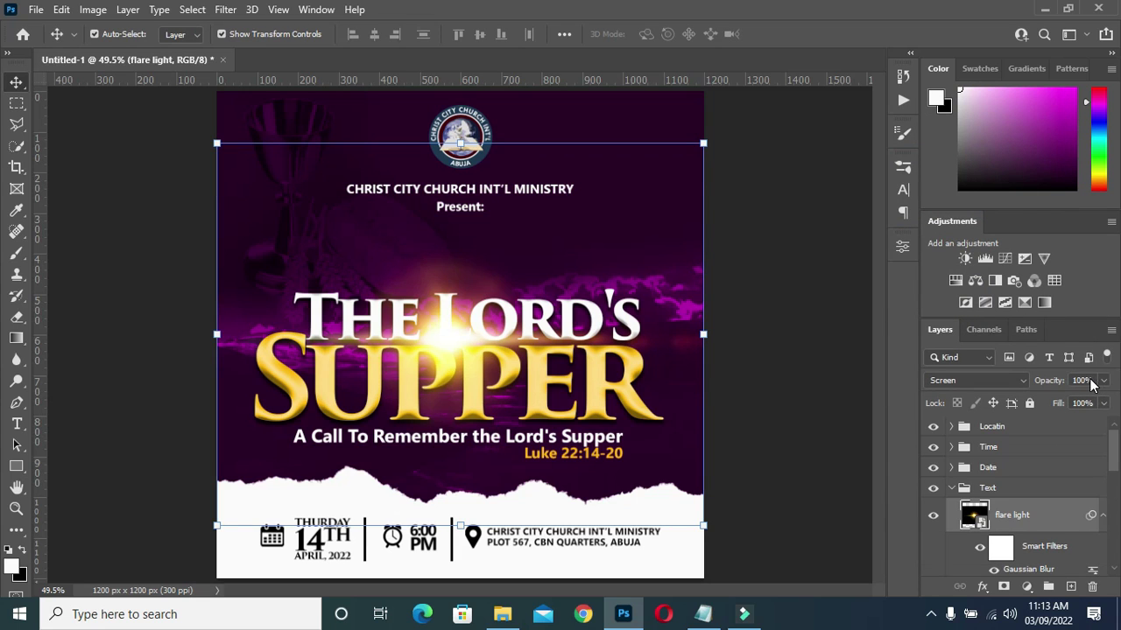
Lower the flare light layer's opacity to 92% and collapse the Text group
left_click(1089, 379)
left_click(1090, 380)
type("98")
left_click(1050, 380)
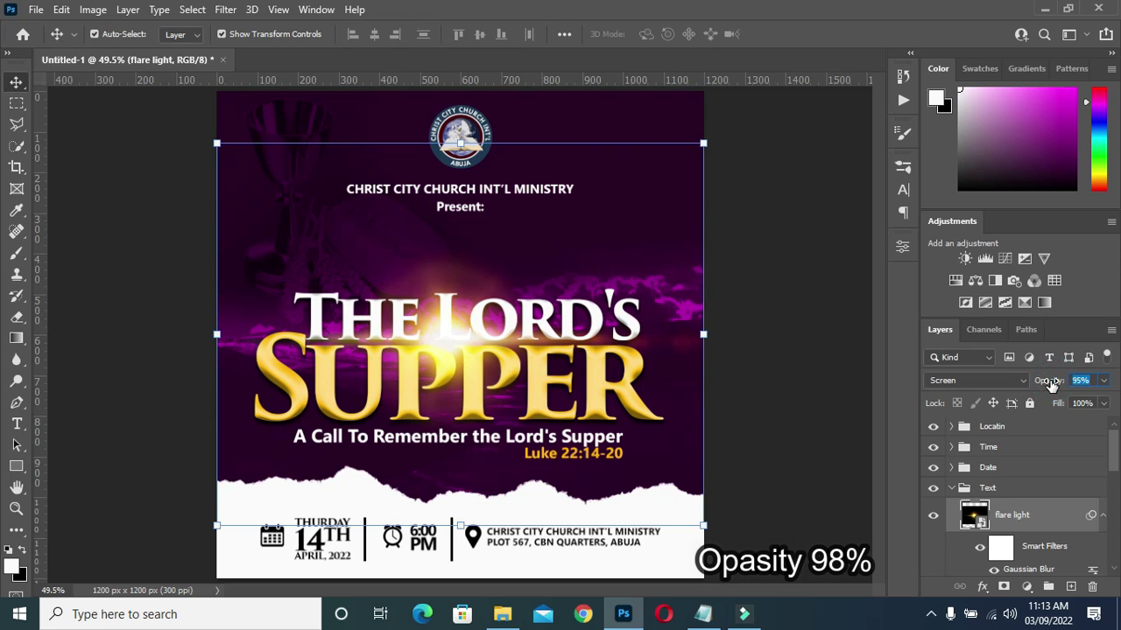
left_click_drag(1051, 382, 1049, 386)
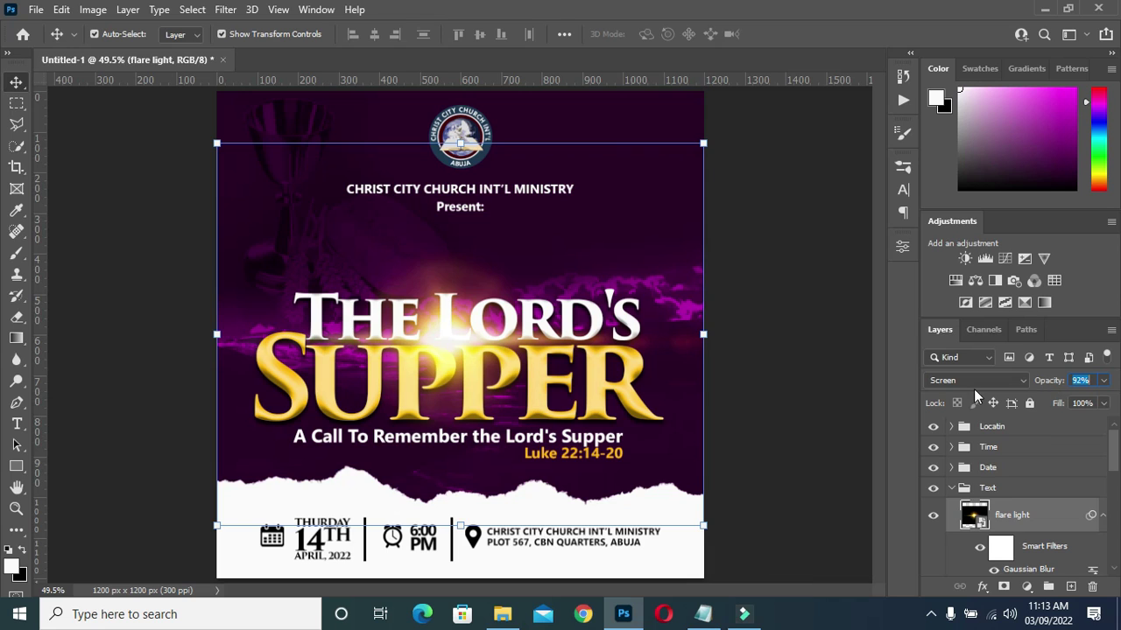
left_click(794, 407)
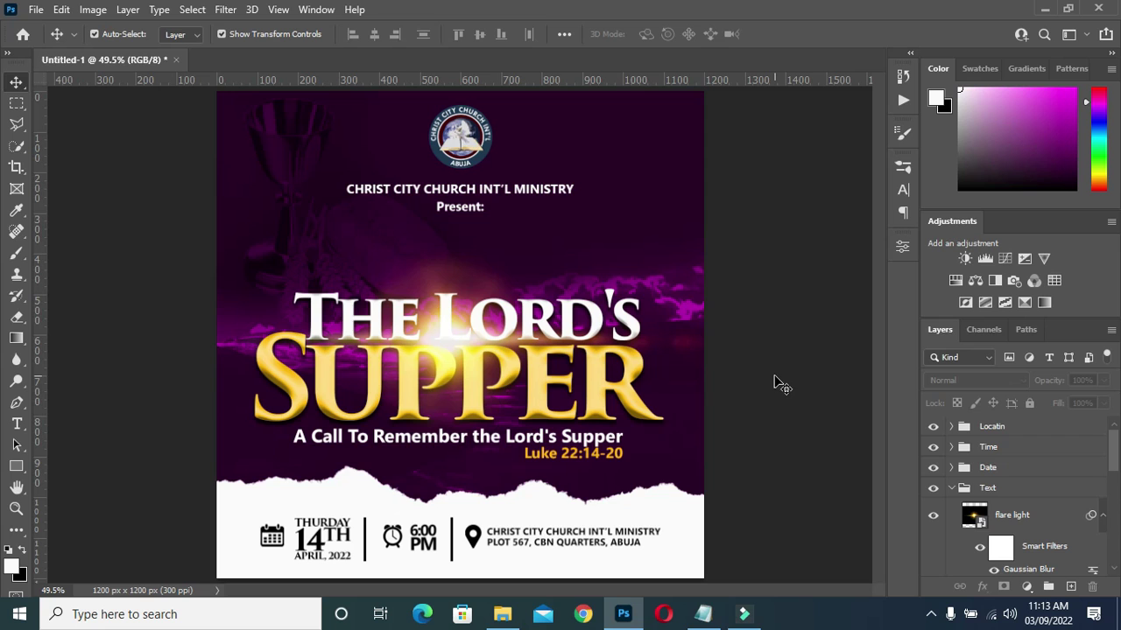
left_click(951, 488)
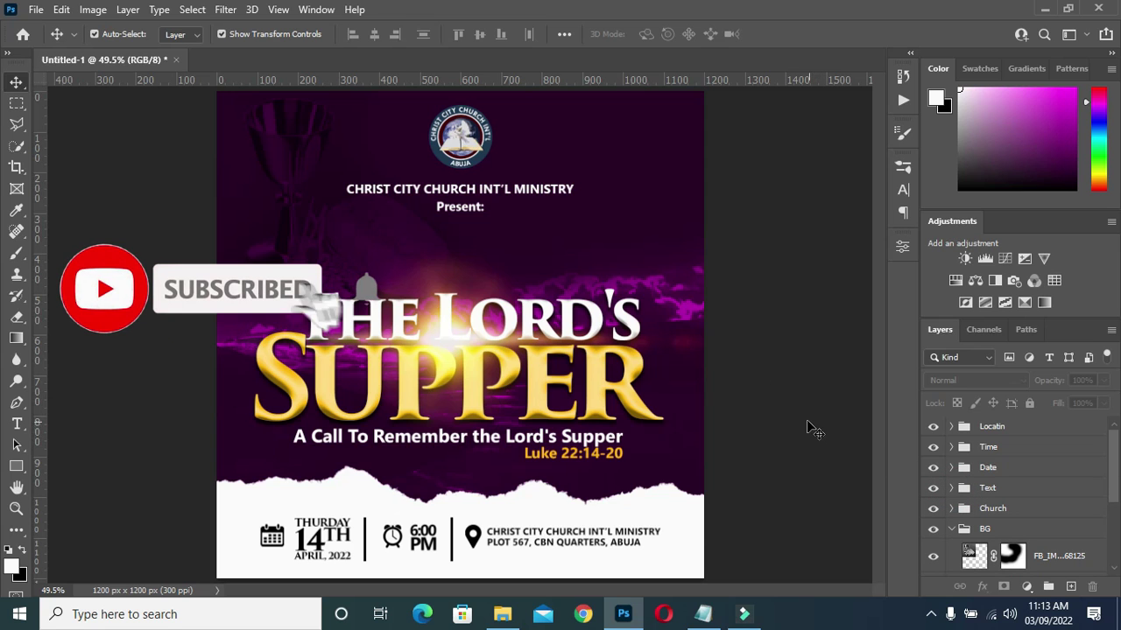
Raise the FB_IMG background photo's opacity from 69% to 76% and zoom to check the flyer
left_click(283, 157)
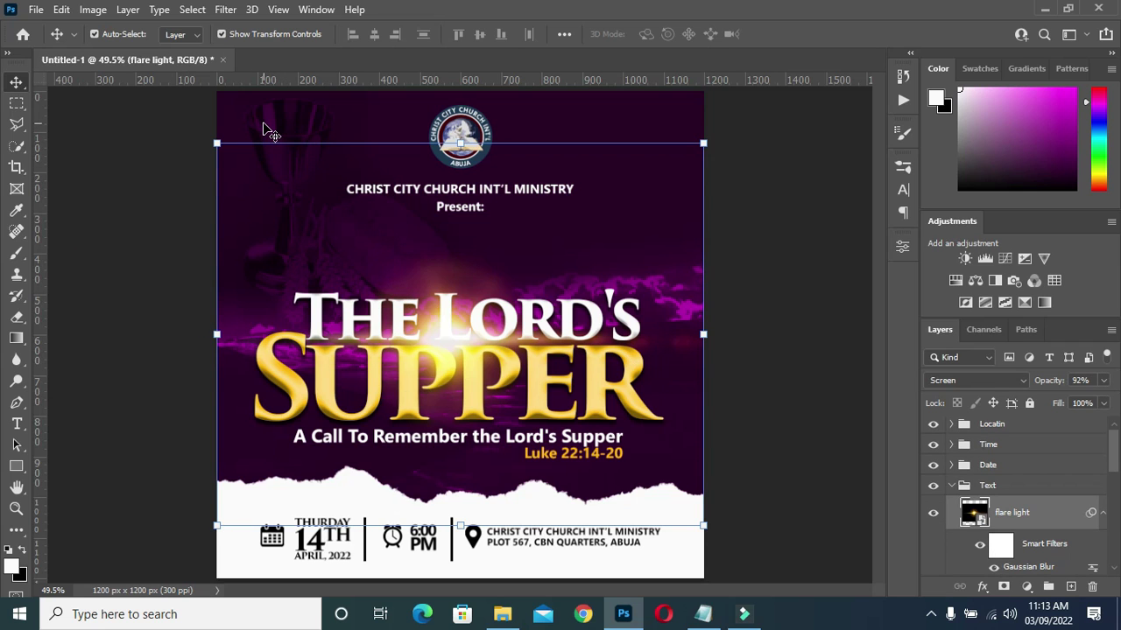
left_click(160, 128)
left_click(254, 119)
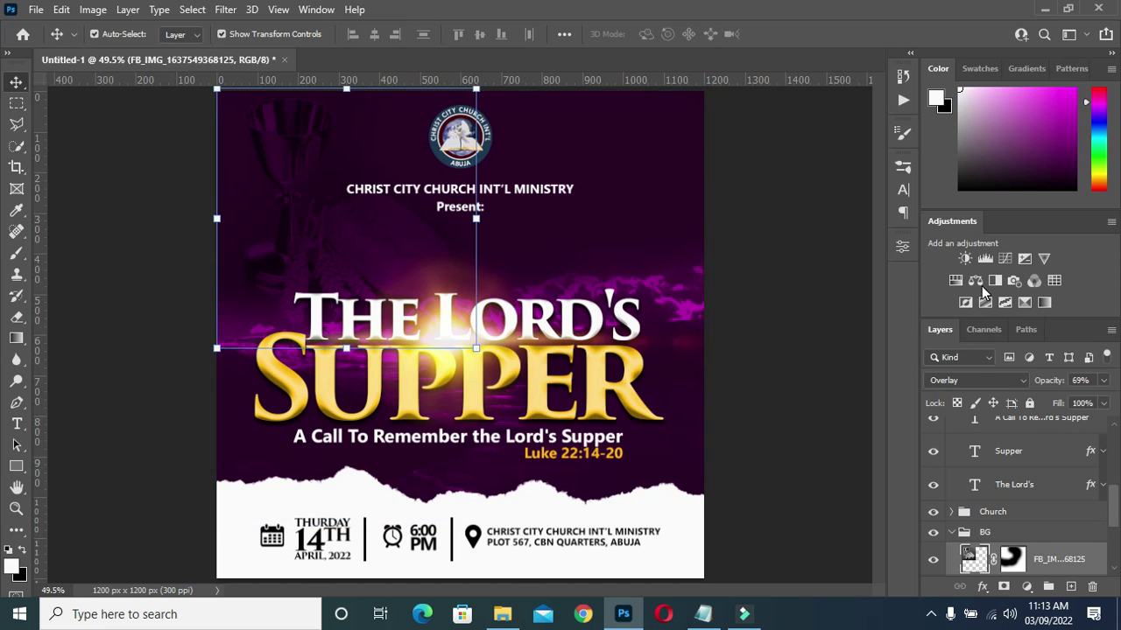
left_click_drag(1054, 386, 1060, 386)
left_click(809, 247)
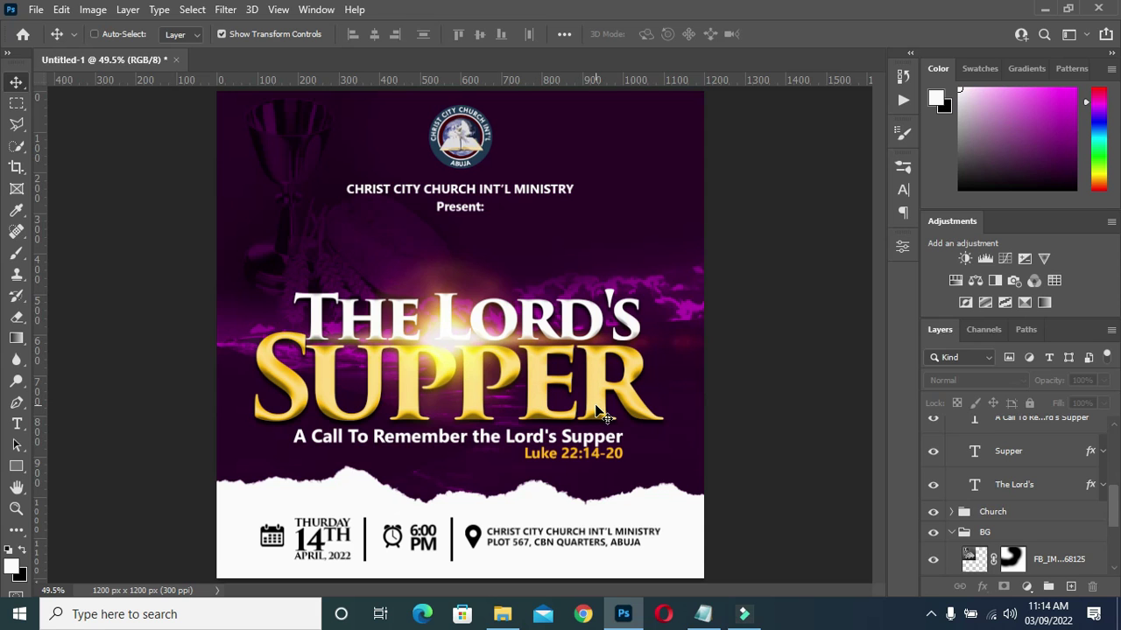
key("ctrl+plus")
key("ctrl+plus")
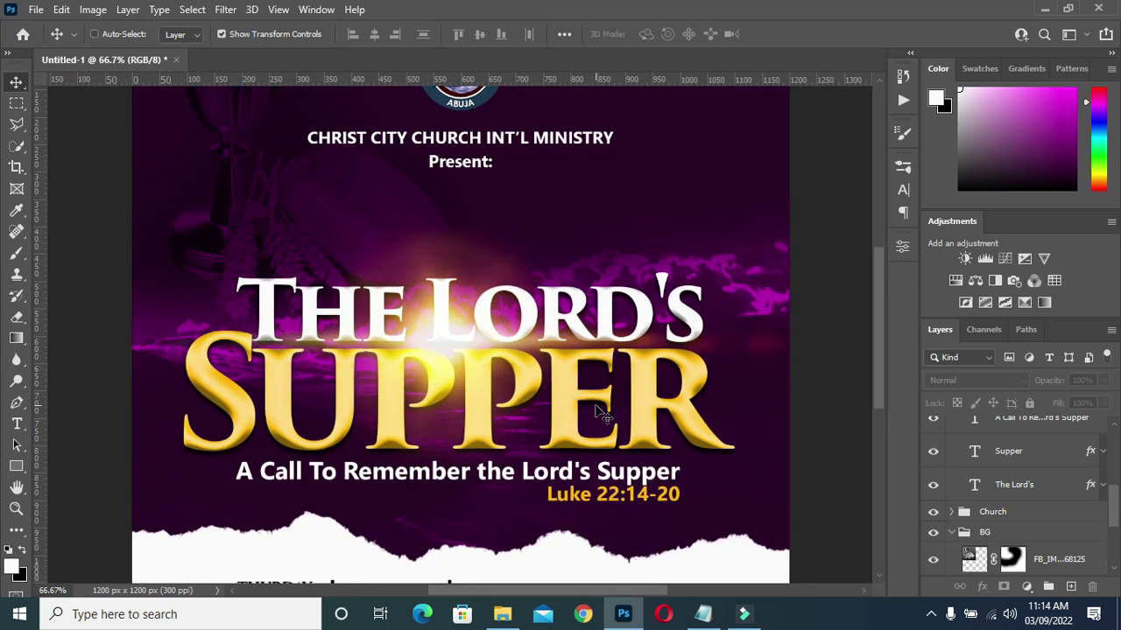
key("ctrl+minus")
key("ctrl+minus")
key("ctrl+plus")
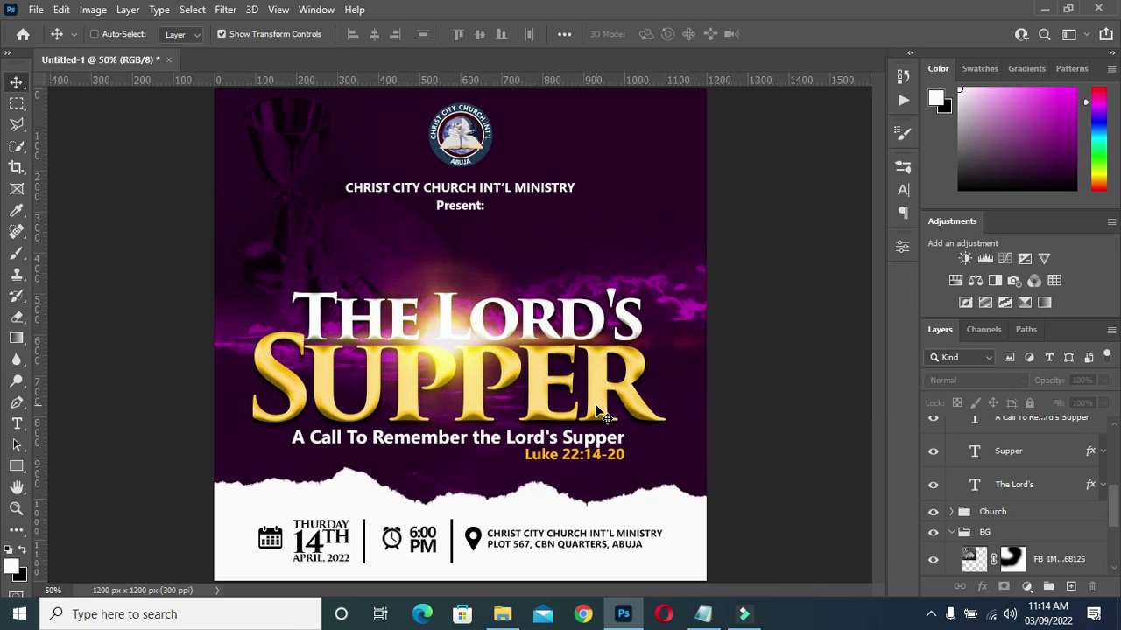
left_click(748, 465)
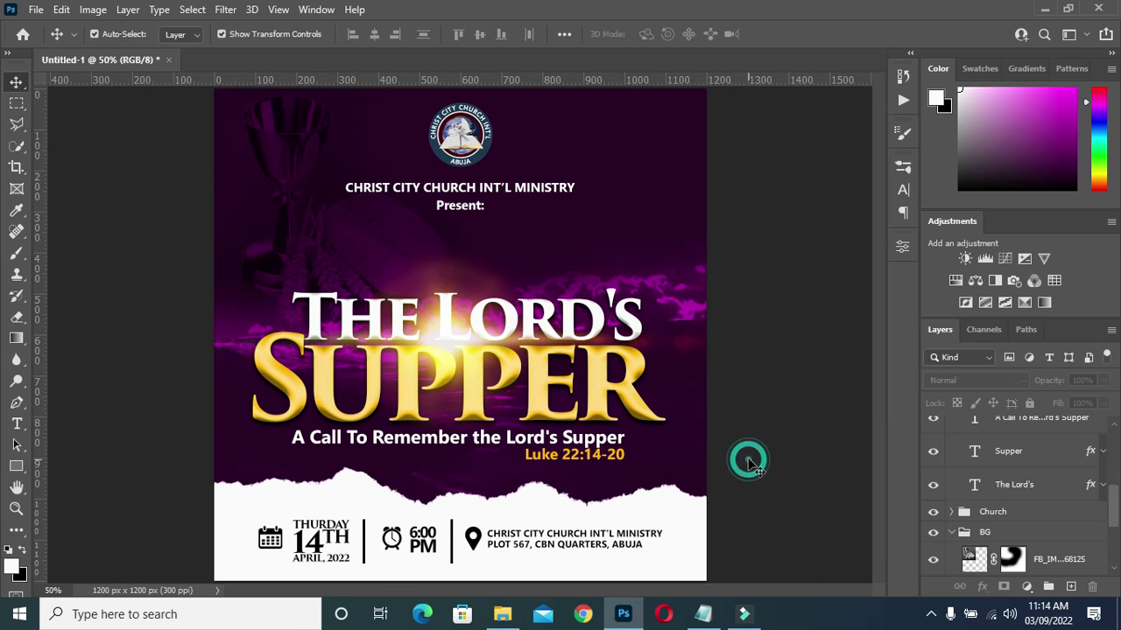